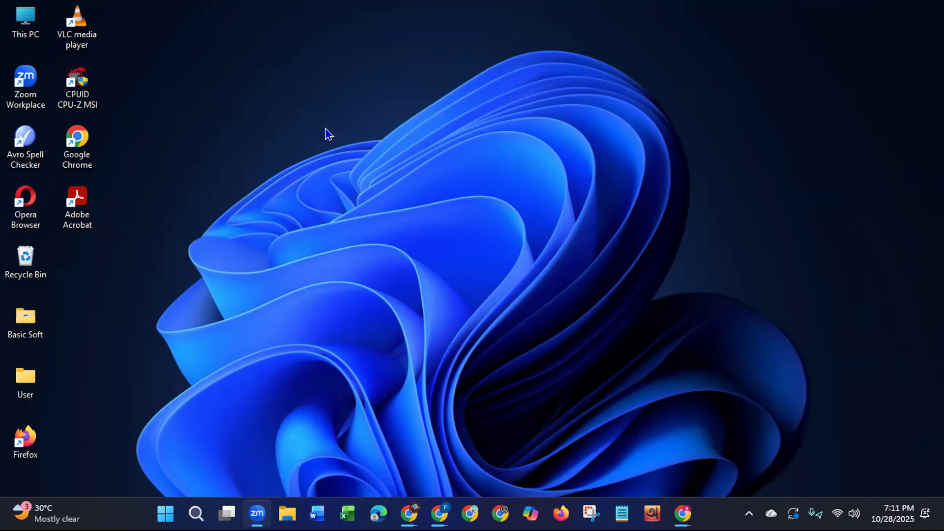
Step: Open Google Chrome in a maximized window and go to the Canva home page
left_click(326, 129)
left_click(470, 513)
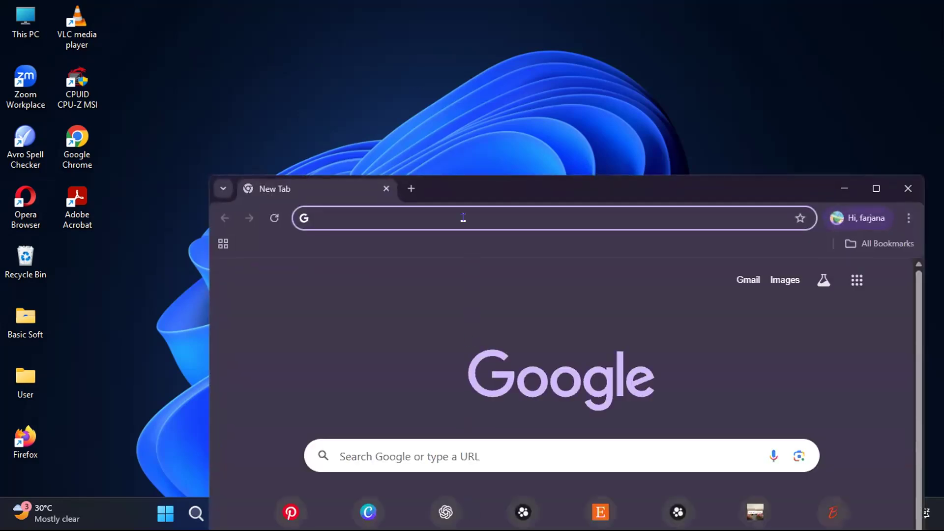
double_click(461, 196)
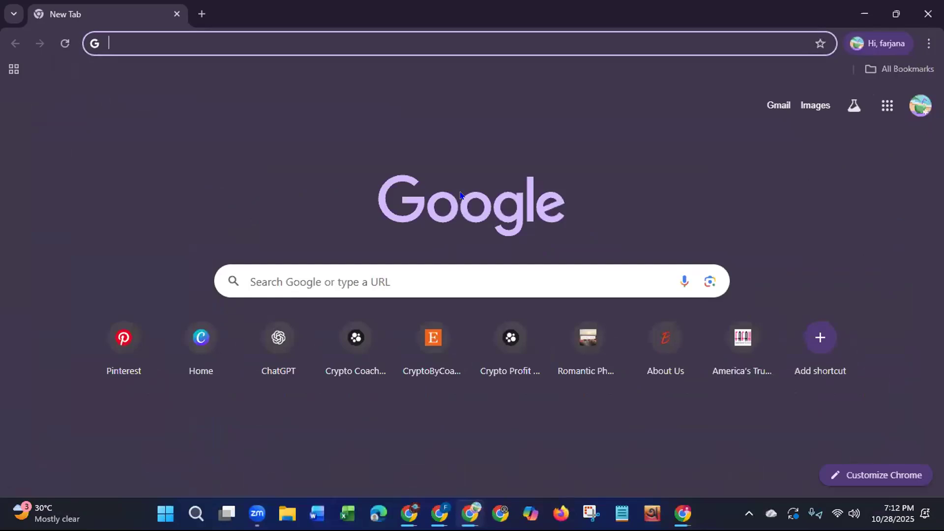
left_click(199, 337)
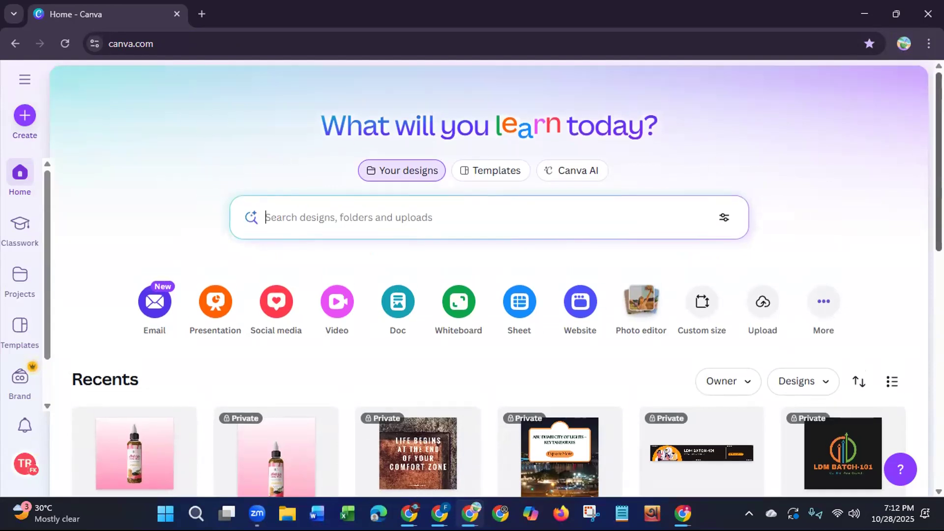
Step: Create a new custom-size design of 1280 × 769 px and close the photo viewer window covering it
left_click(18, 127)
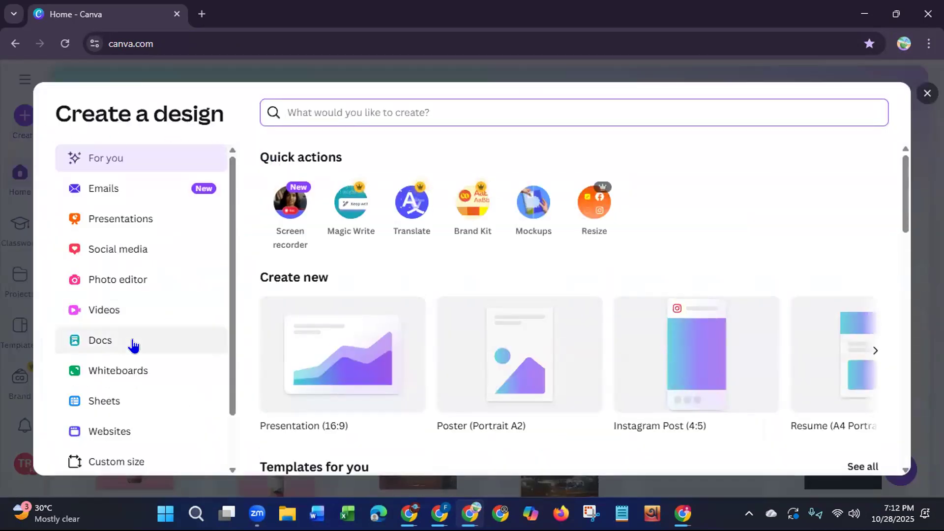
left_click(106, 460)
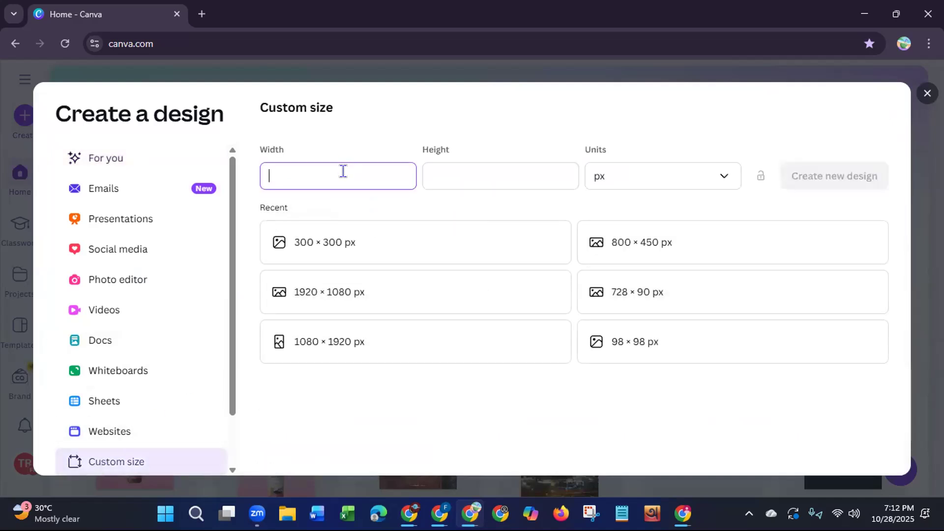
type("1280")
left_click(443, 168)
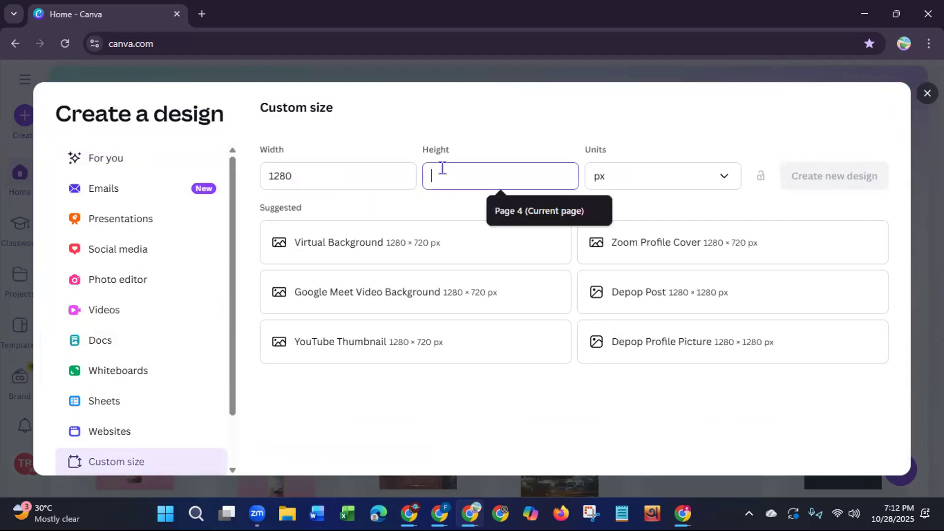
type("769")
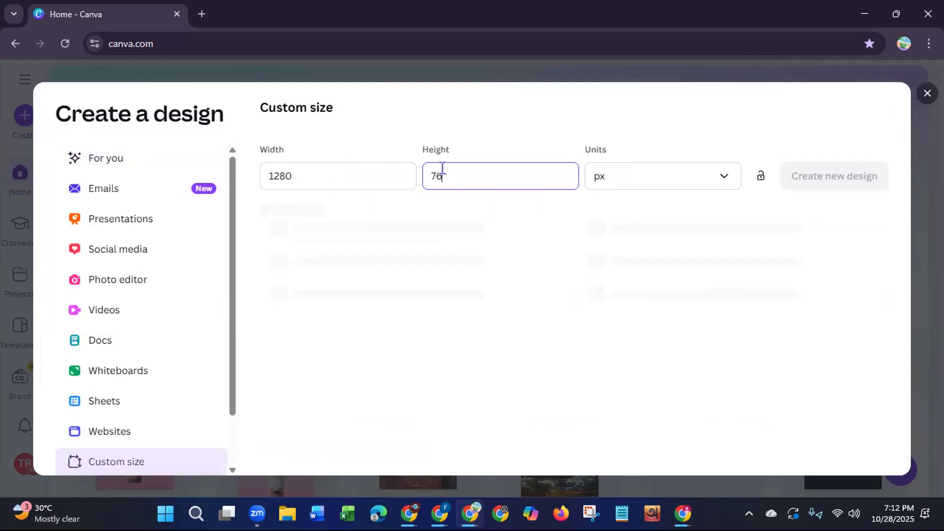
left_click(814, 177)
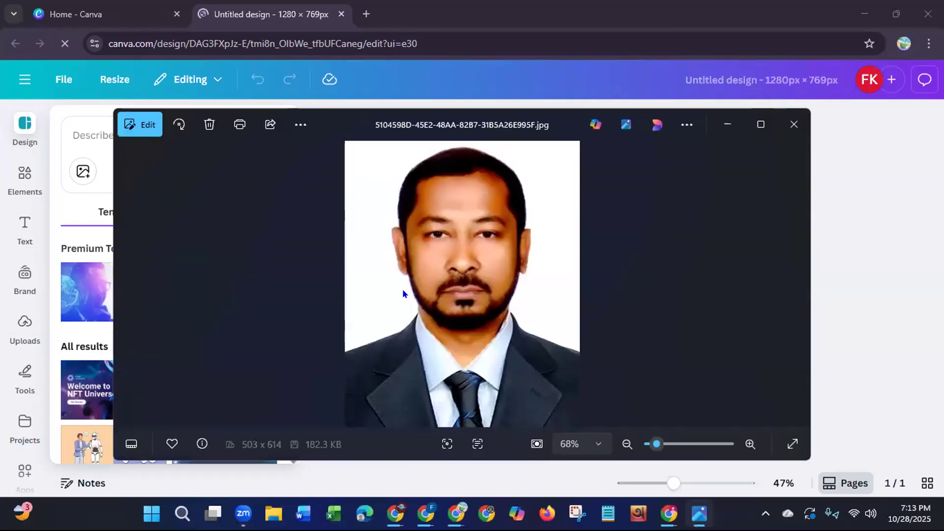
left_click(779, 127)
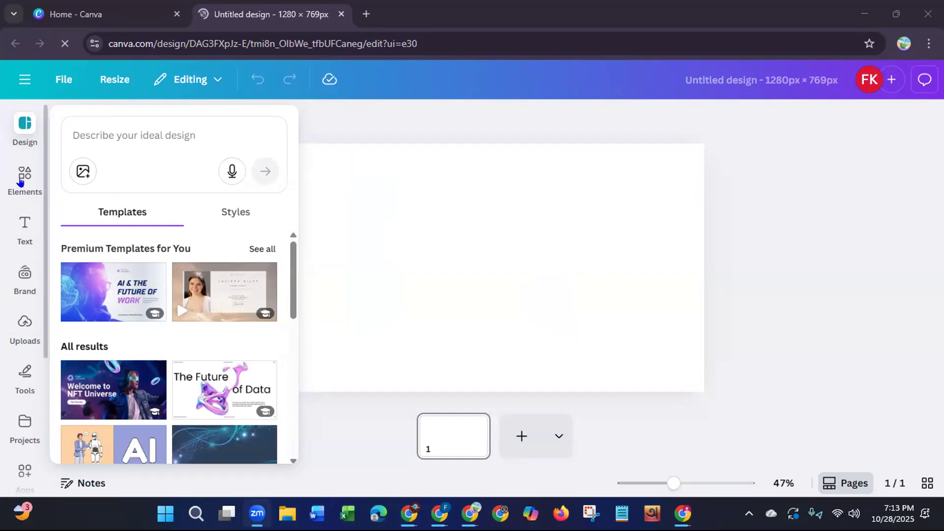
Step: Search the design templates for "facebook" and look through the results
left_click(113, 134)
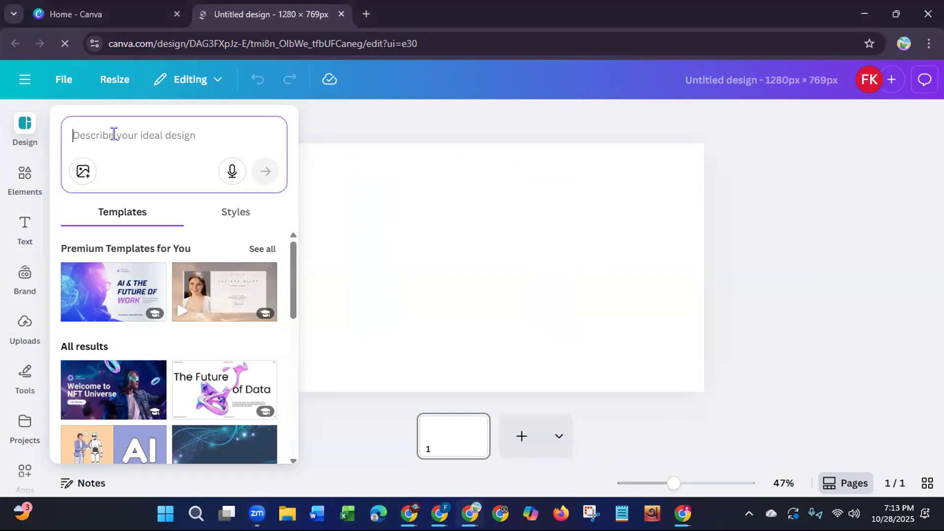
type("face")
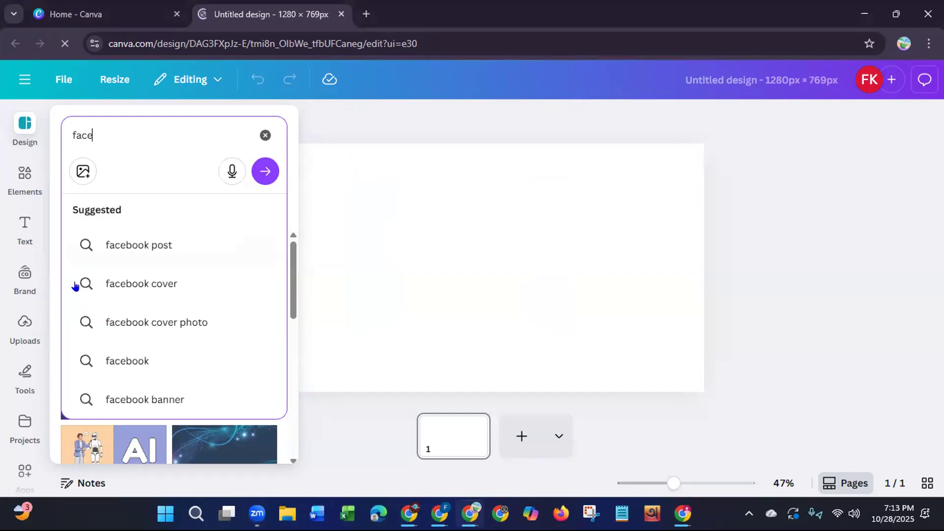
left_click(124, 363)
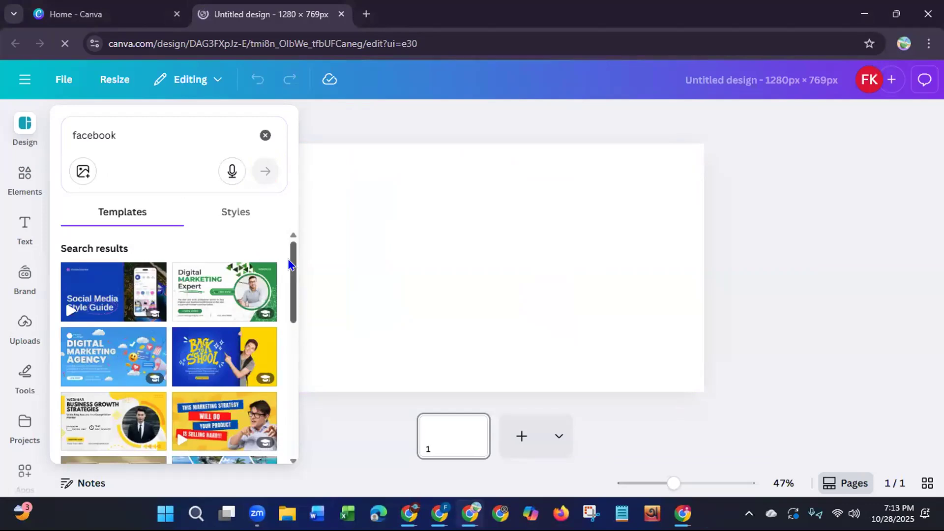
left_click_drag(290, 266, 284, 393)
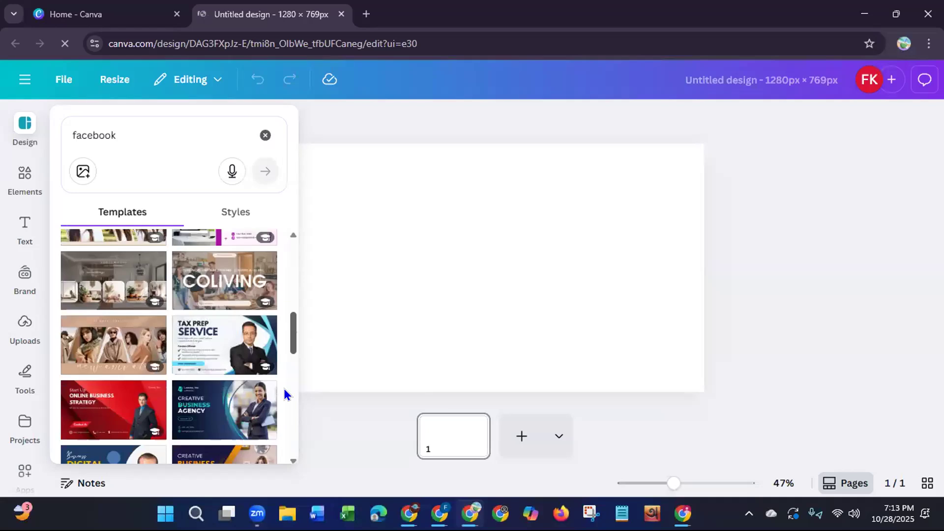
left_click_drag(285, 390, 291, 478)
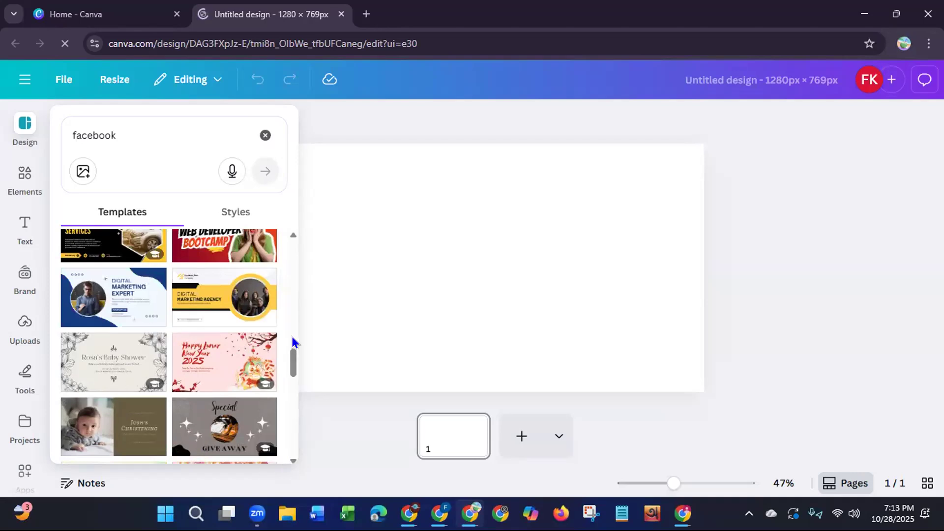
left_click_drag(290, 363, 291, 283)
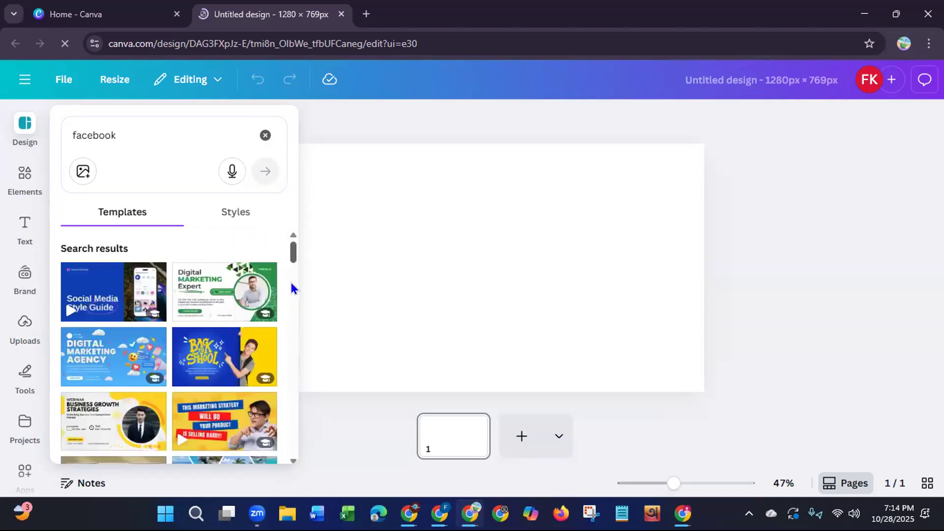
Step: Close the Canva Home page and search the elements for "digital marketing", showing all matching photos
left_click(17, 176)
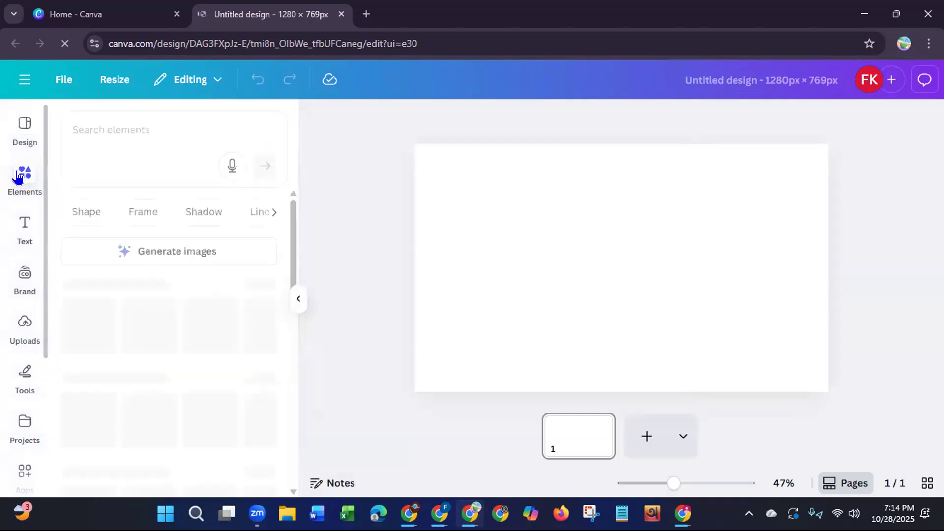
left_click(154, 127)
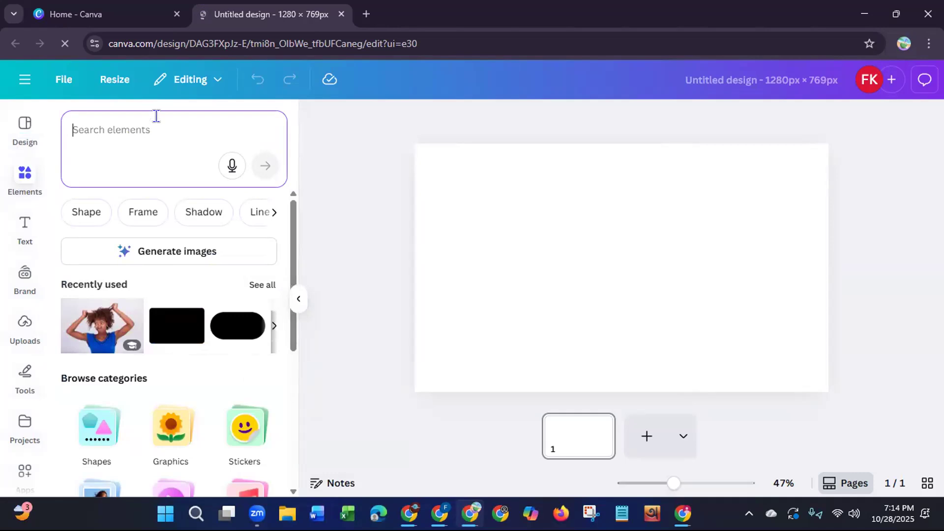
left_click(177, 14)
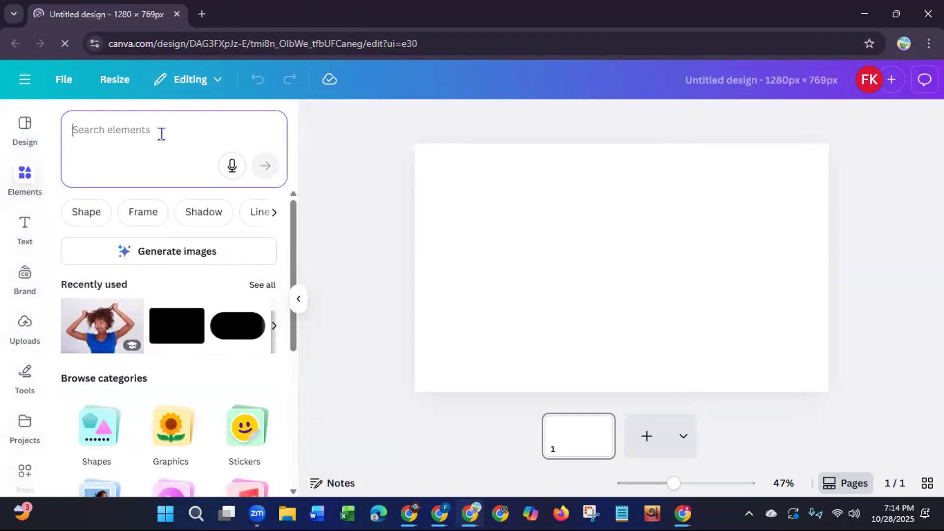
type("di")
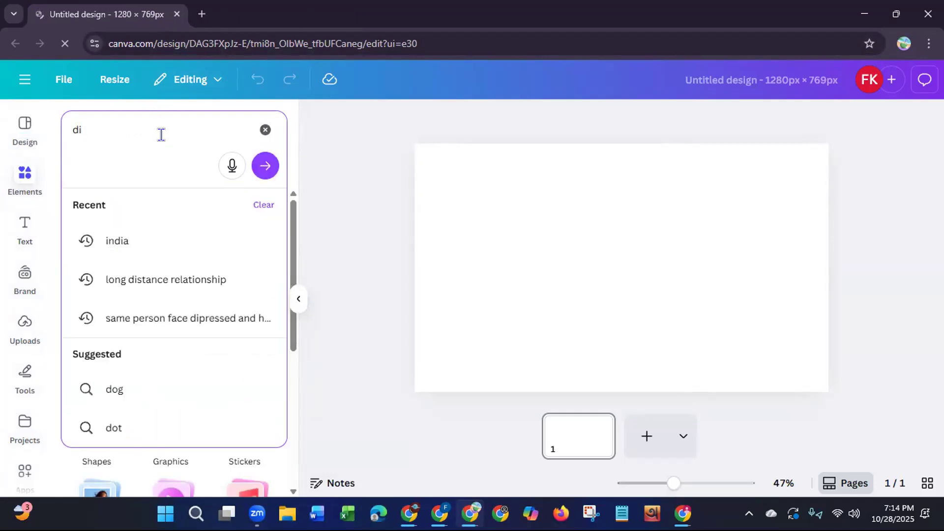
type("gital m")
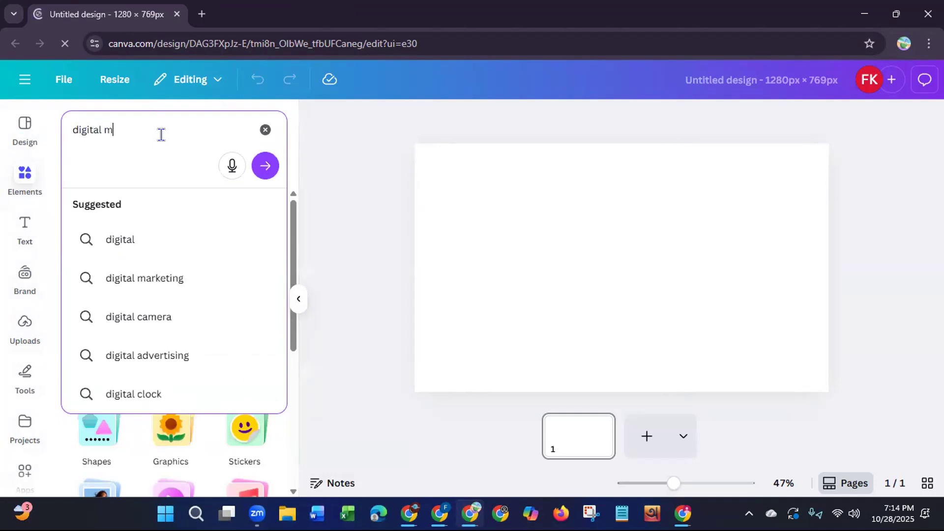
type("arke")
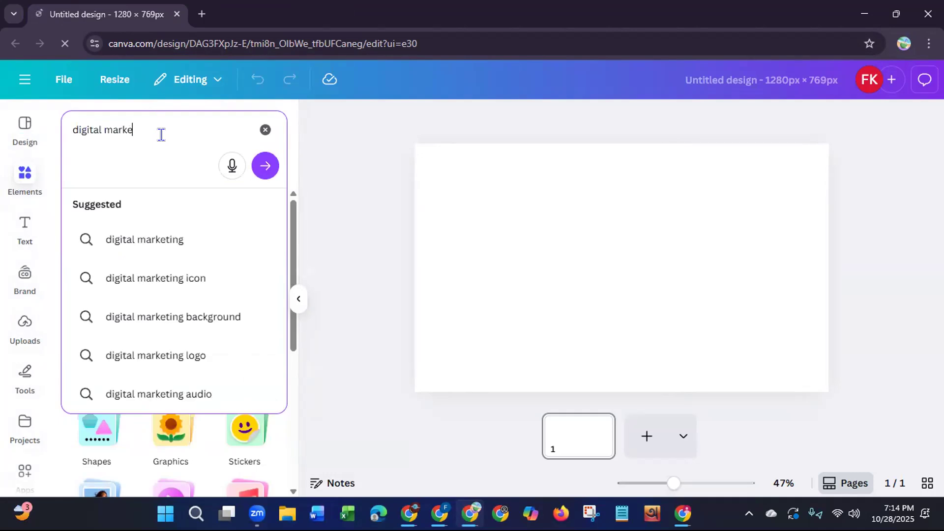
left_click(124, 239)
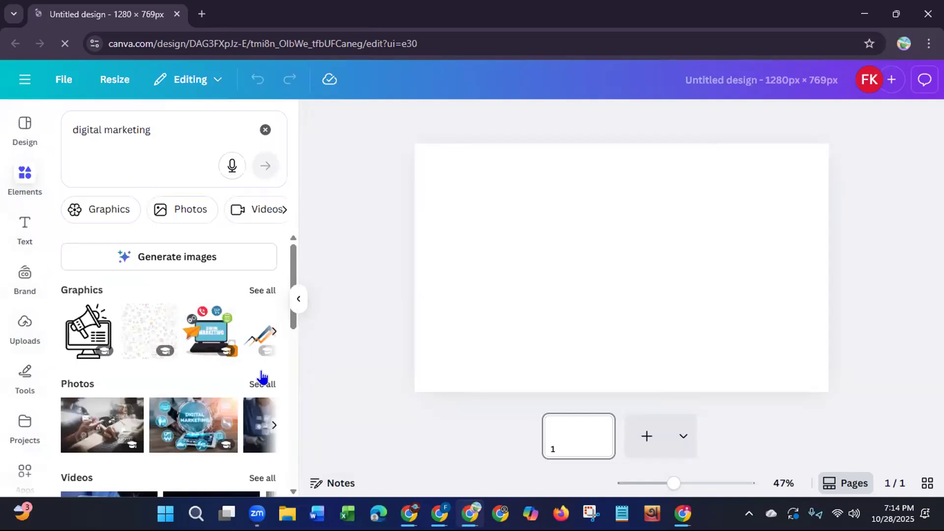
left_click(262, 384)
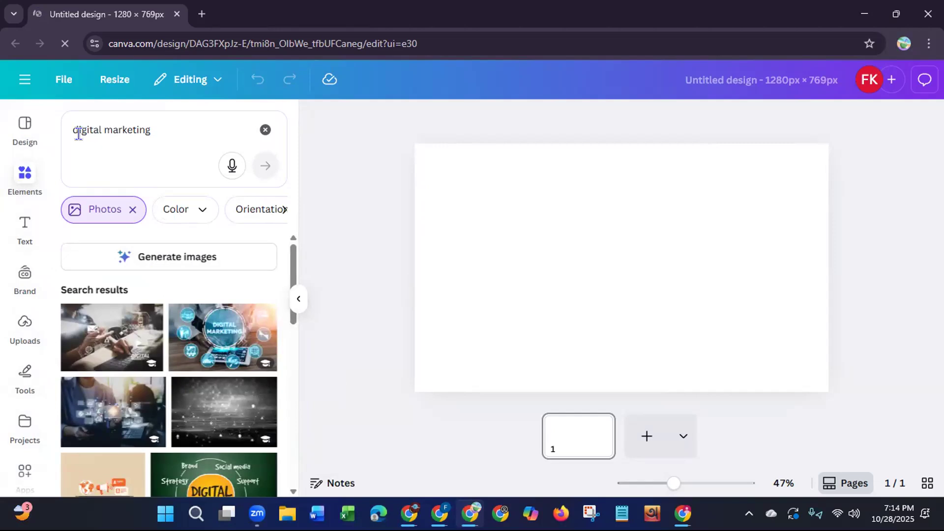
Step: Replace the earlier "facebook" template search with a search for "digital marketing" templates
left_click(17, 130)
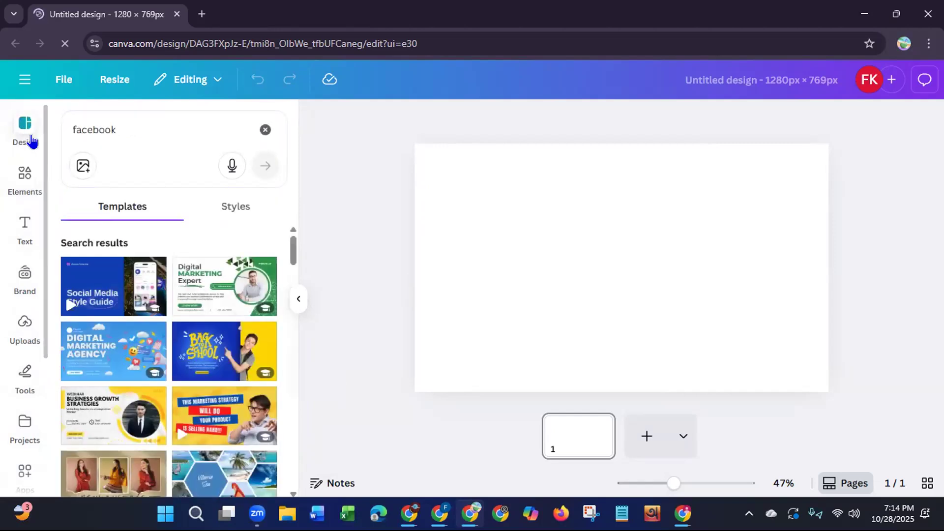
left_click(265, 130)
left_click(169, 134)
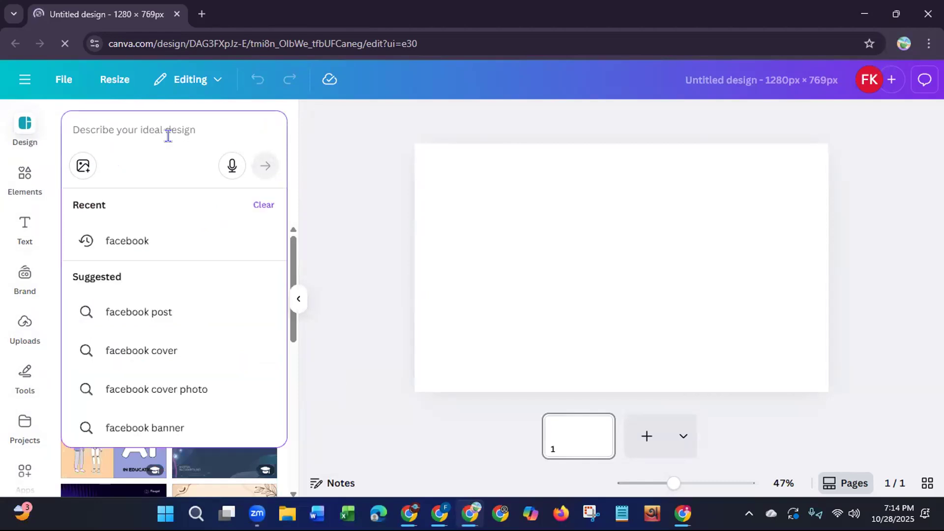
type("digi")
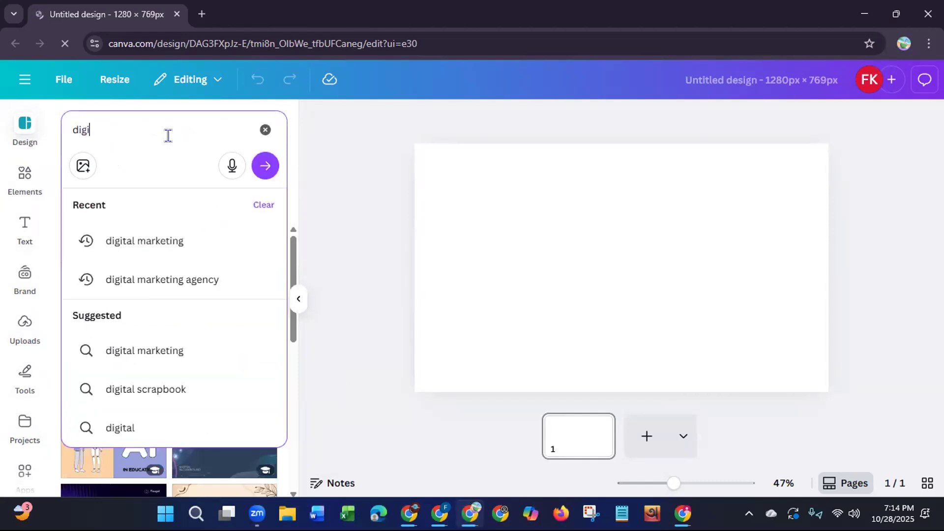
left_click(184, 244)
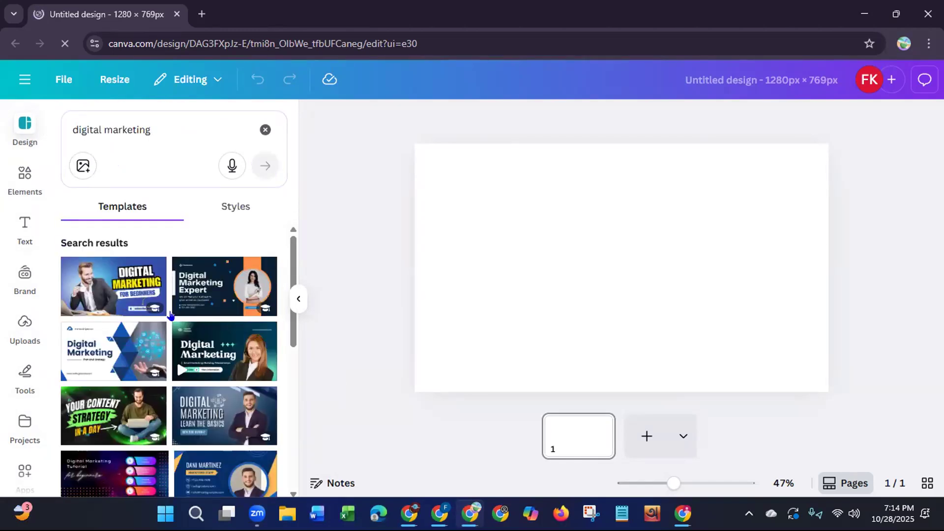
Step: Browse the digital marketing templates and apply the cover page of the Blue Modern Digital Marketing Service Presentation to the blank page
mouse_move(112, 333)
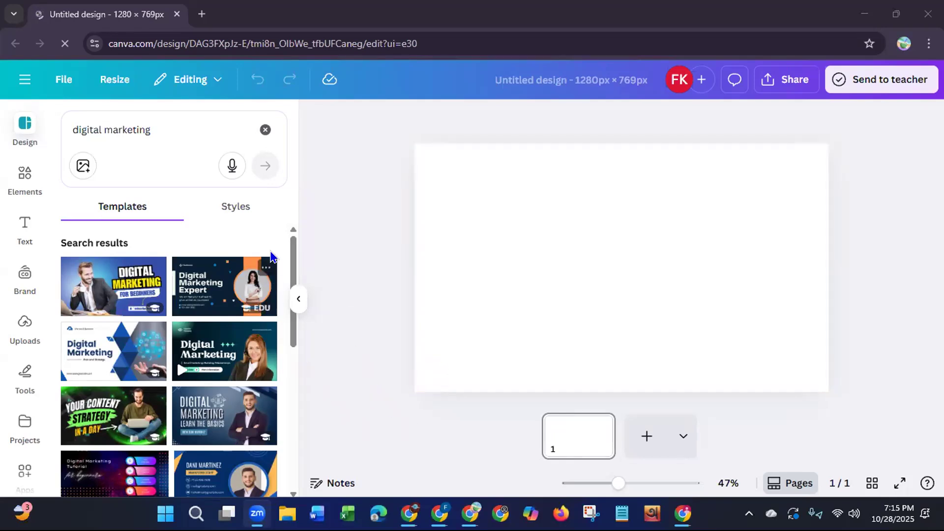
scroll(294, 253, "down", 3)
scroll(300, 295, "down", 3)
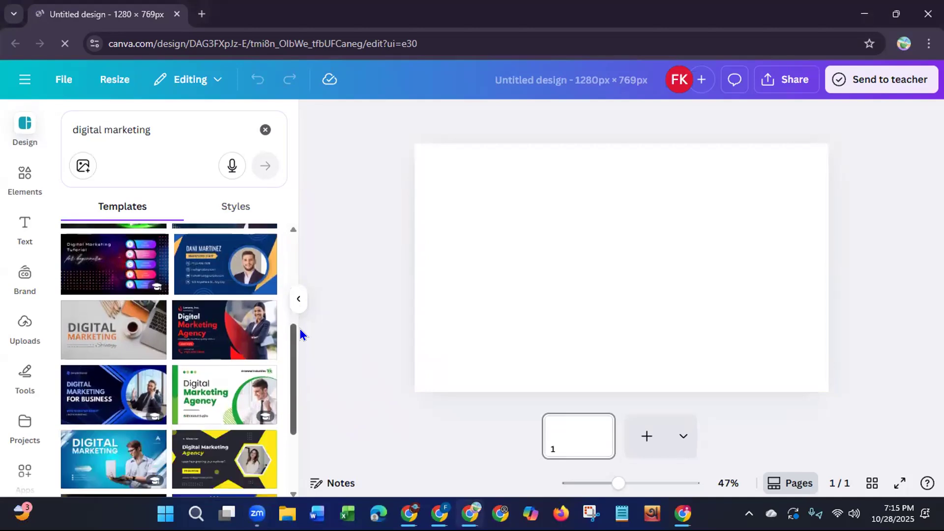
scroll(299, 335, "down", 3)
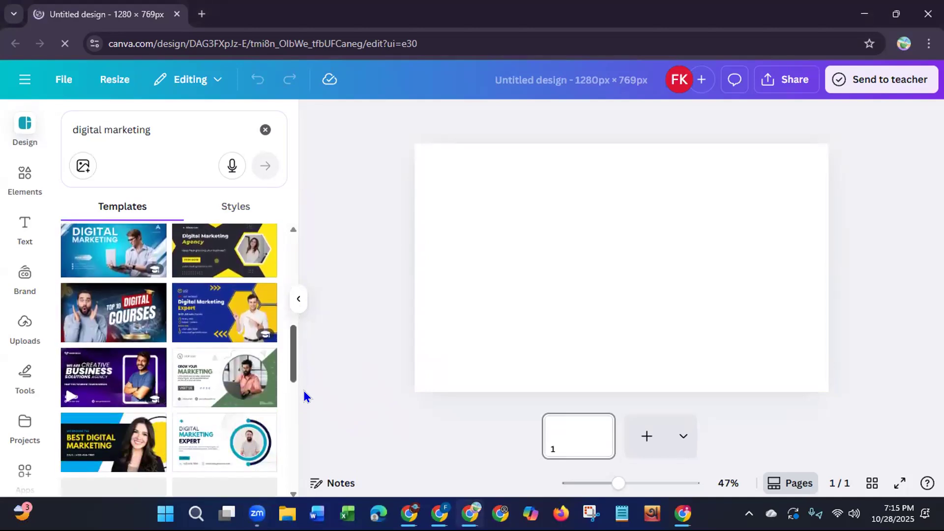
scroll(303, 391, "down", 2)
scroll(301, 411, "down", 2)
scroll(302, 432, "down", 3)
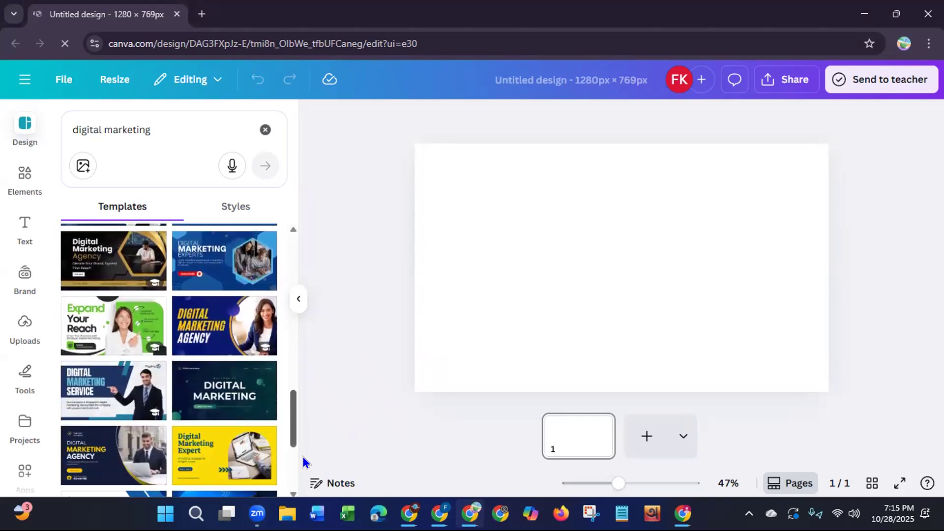
scroll(303, 457, "down", 1)
scroll(303, 458, "down", 2)
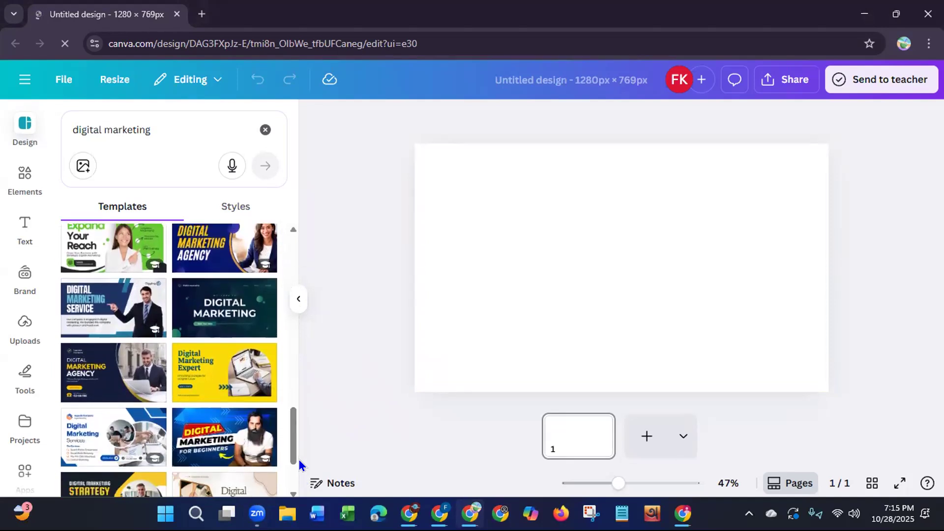
scroll(290, 458, "down", 4)
scroll(292, 471, "down", 1)
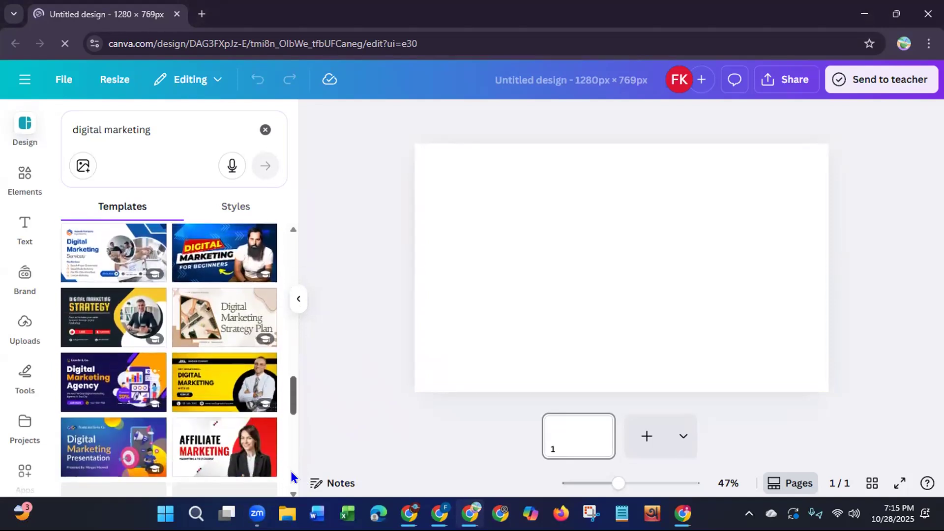
scroll(292, 482, "down", 2)
scroll(292, 492, "down", 2)
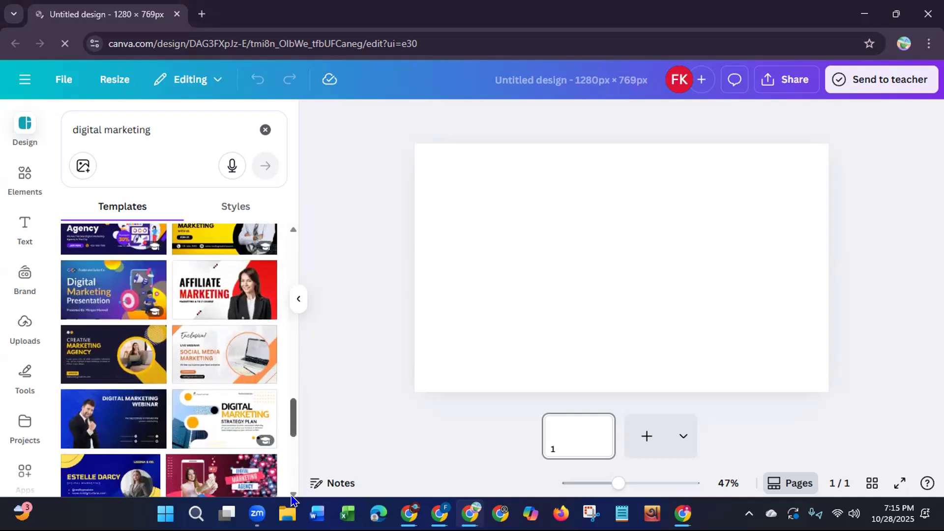
scroll(290, 472, "up", 6)
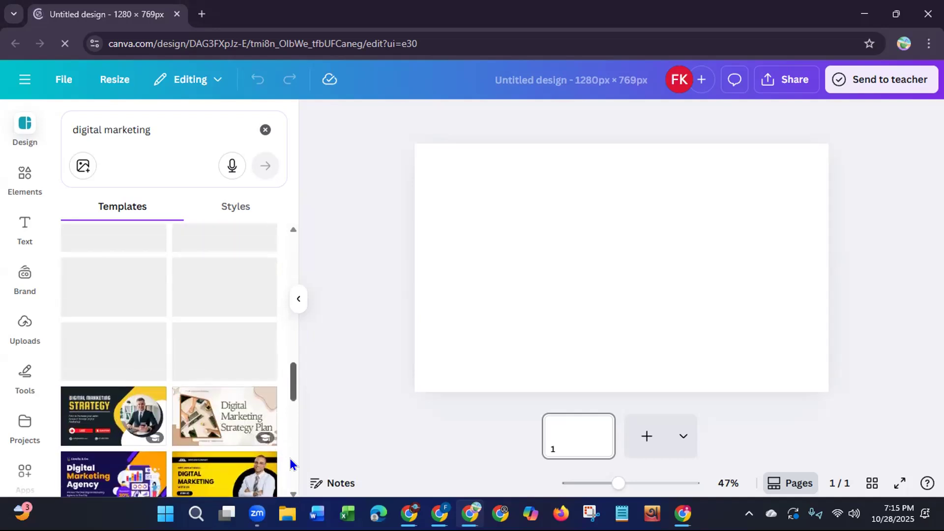
scroll(291, 456, "up", 2)
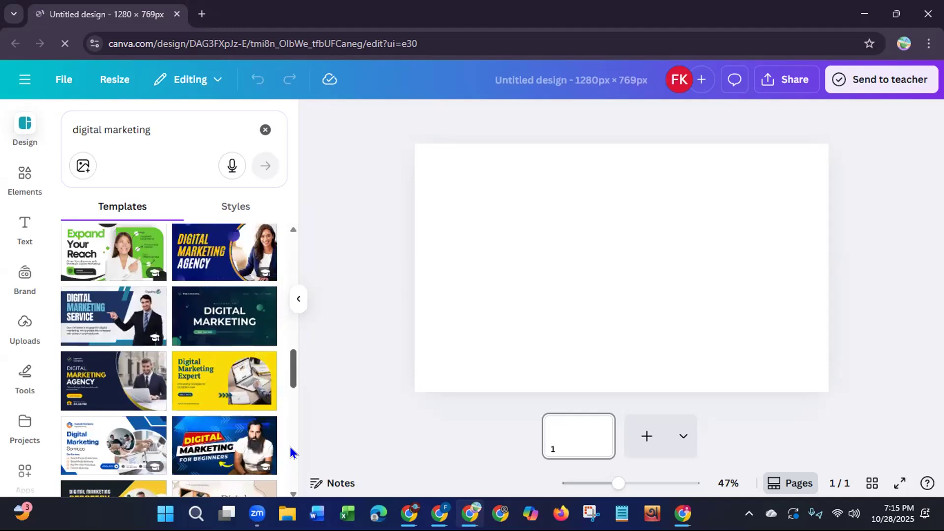
left_click(87, 320)
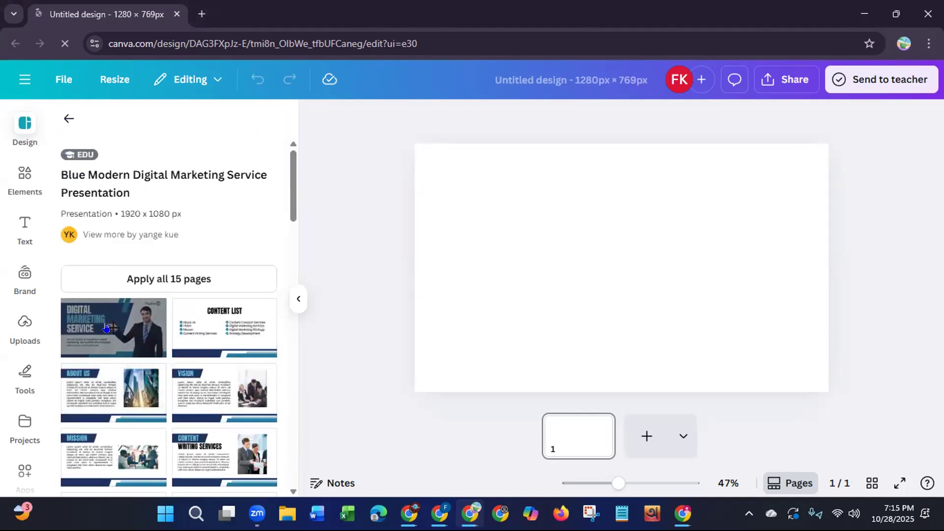
left_click(105, 327)
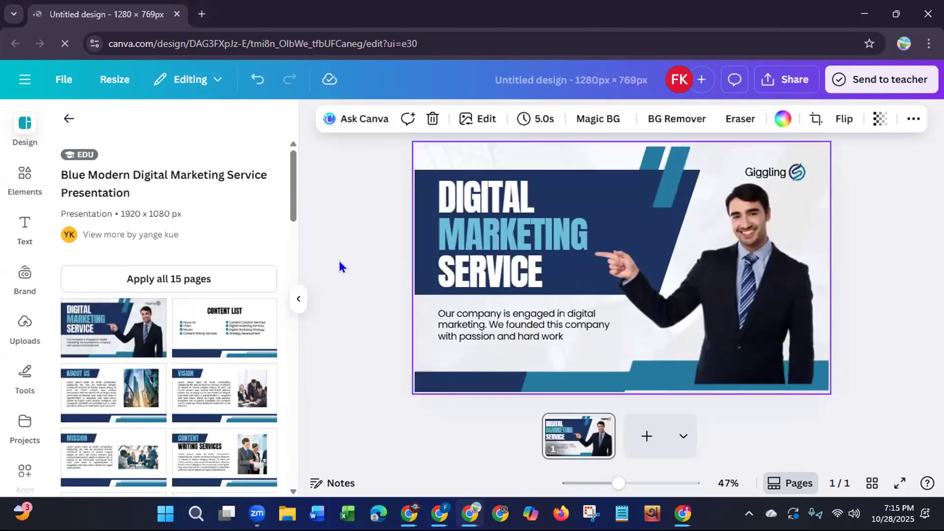
Step: Return to the digital marketing template results and look through further designs for alternatives
left_click(68, 120)
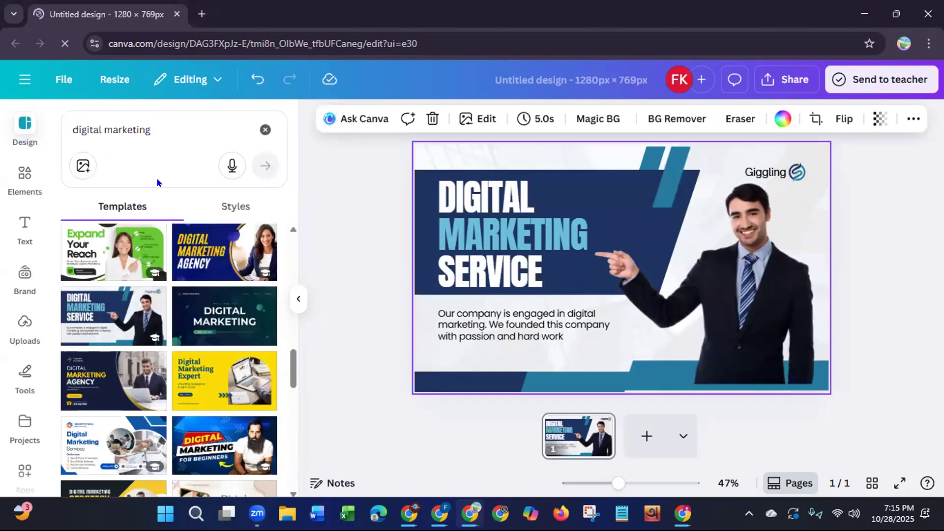
scroll(288, 388, "down", 1)
scroll(289, 388, "down", 2)
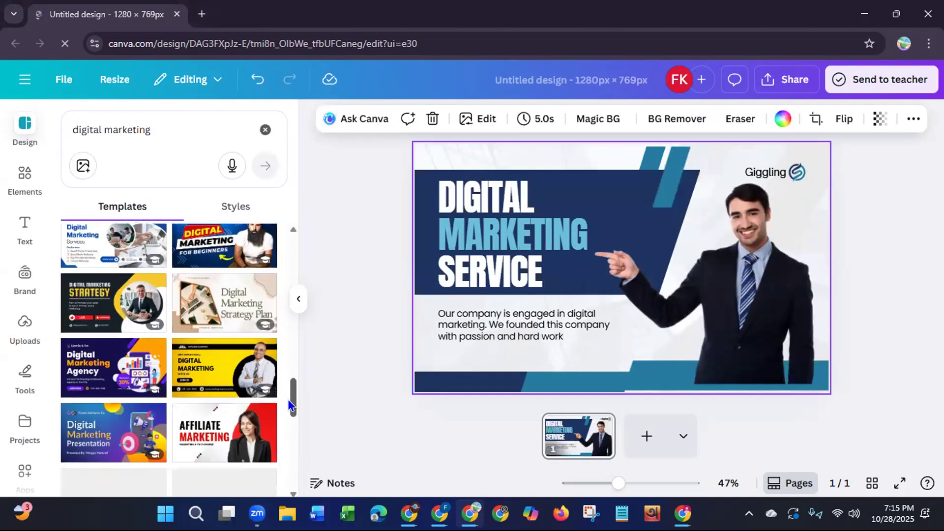
scroll(290, 406, "down", 4)
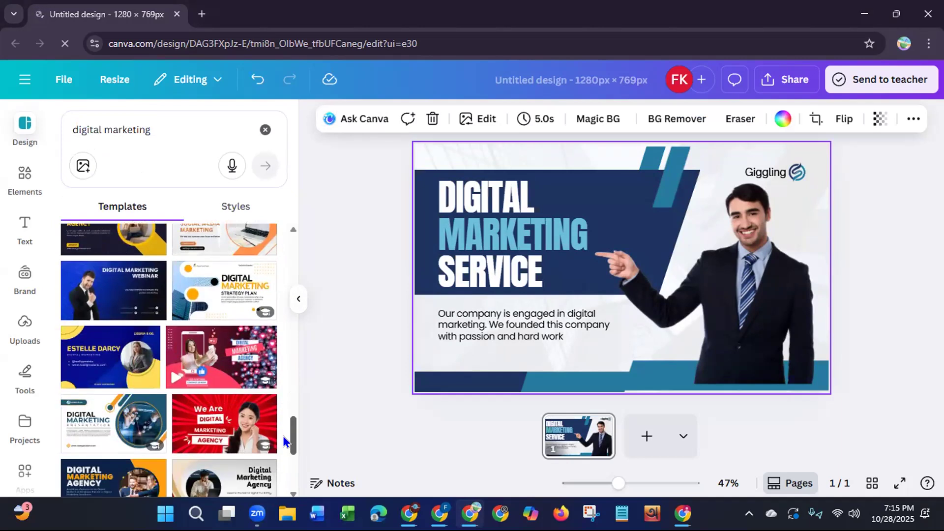
scroll(282, 436, "down", 5)
scroll(281, 490, "down", 3)
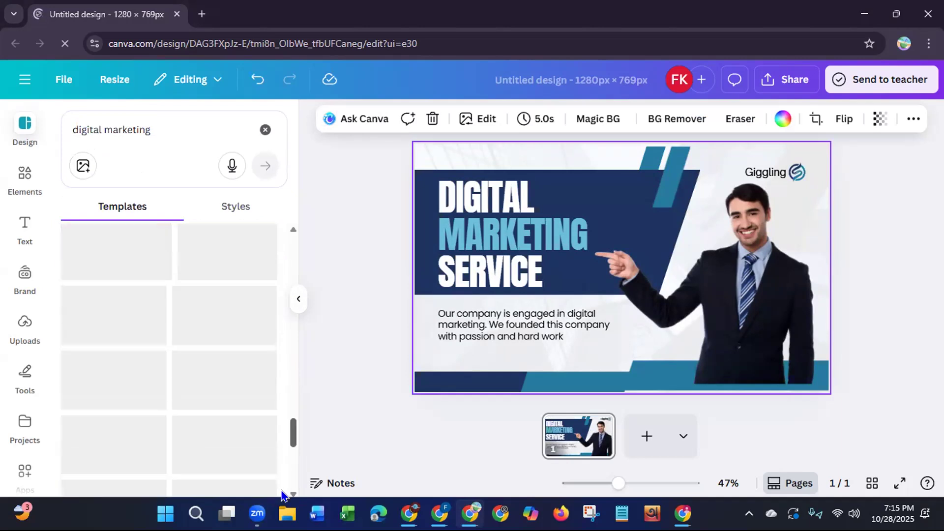
scroll(283, 493, "down", 3)
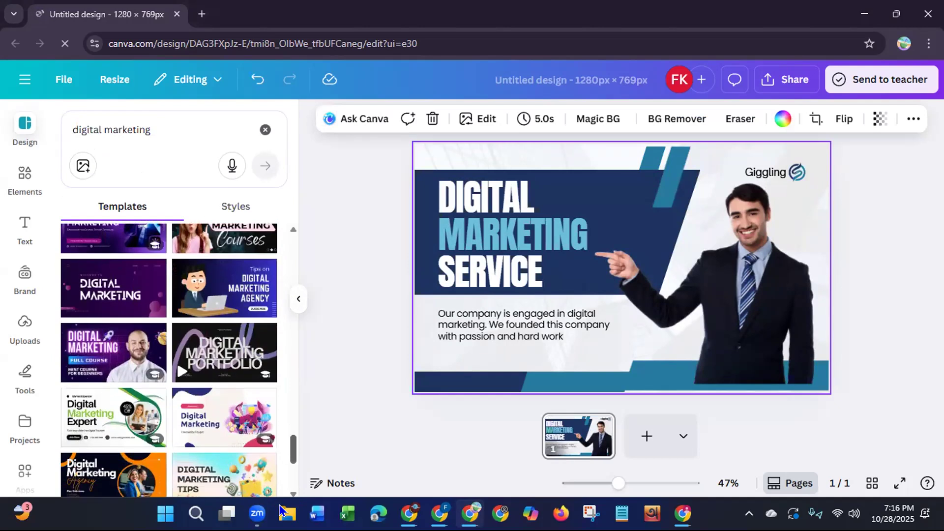
scroll(282, 360, "up", 15)
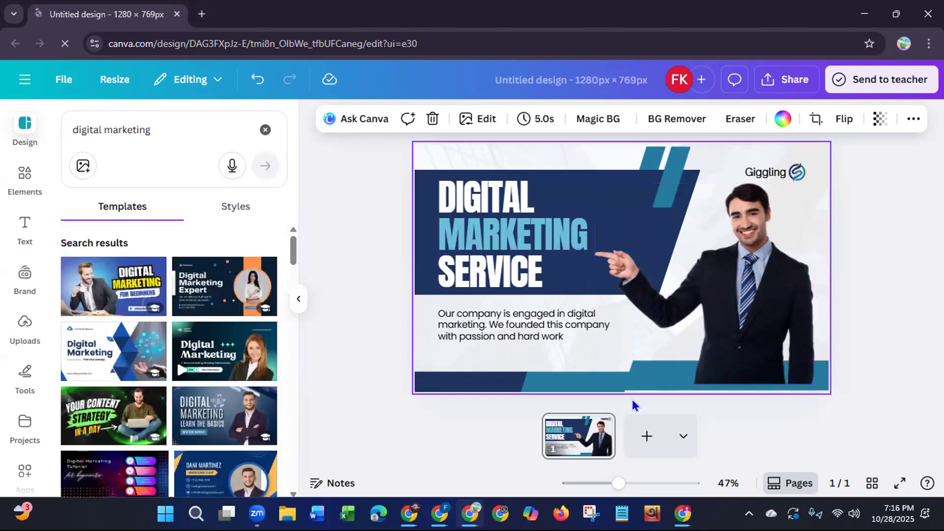
Step: Replace the headline's first word, "DIGITAL", with "FACEBOOK"
left_click(538, 199)
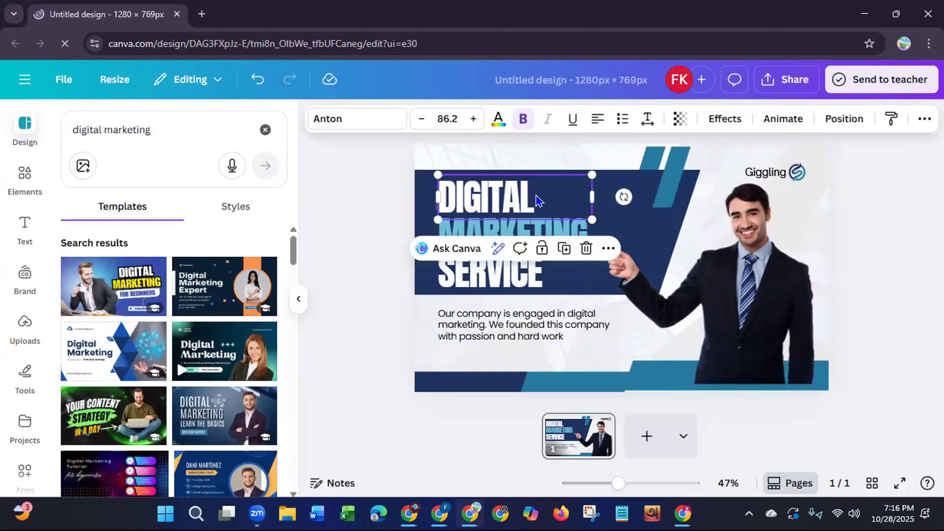
double_click(538, 199)
key("BackSpace")
type("FACE")
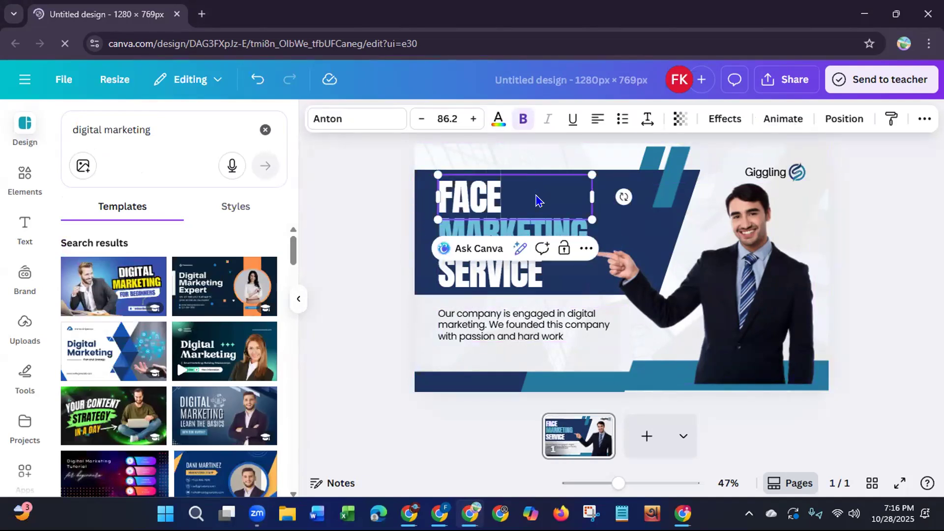
type("BOOK")
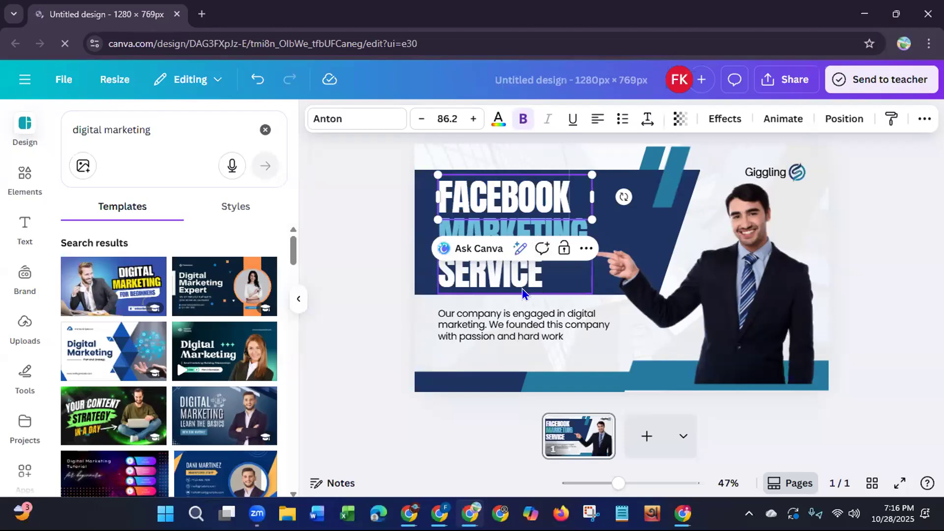
left_click(383, 328)
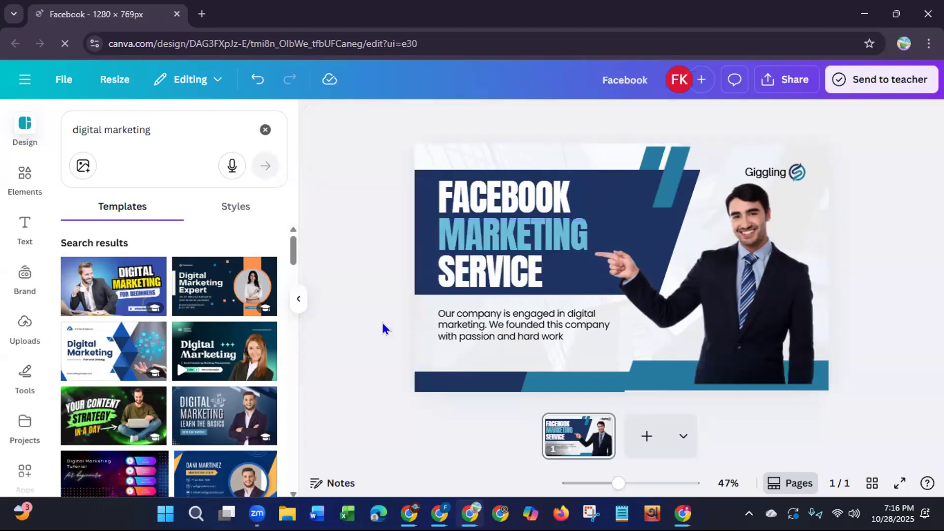
Step: Delete the "Giggling" brand text and the round logo beside it above the man's head
left_click(765, 172)
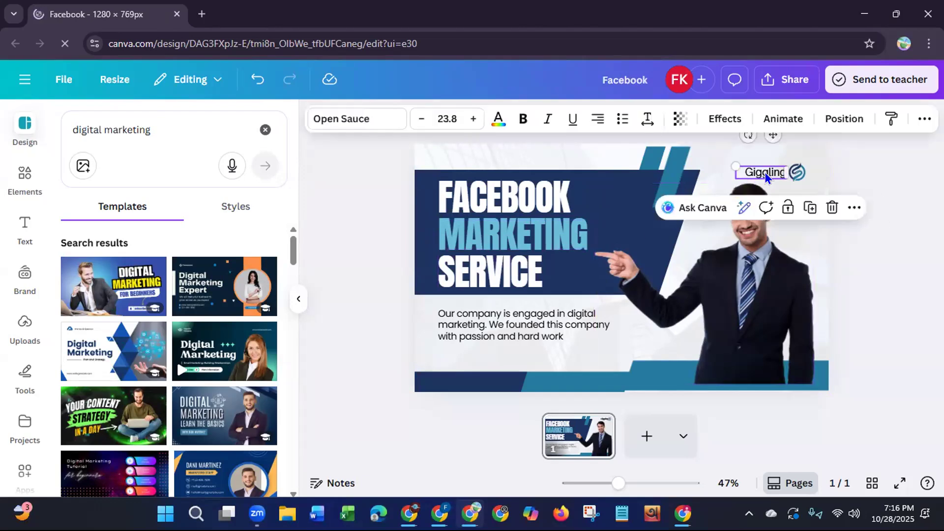
key("Delete")
left_click(797, 172)
key("Delete")
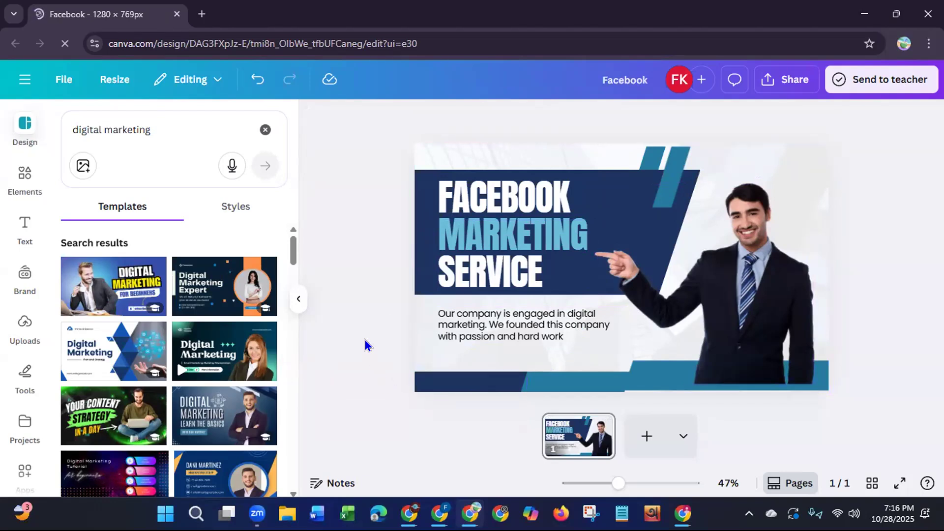
Step: Replace the description below the headline with "You will get a fully optimized facebook business page"
left_click(565, 336)
left_click(565, 337)
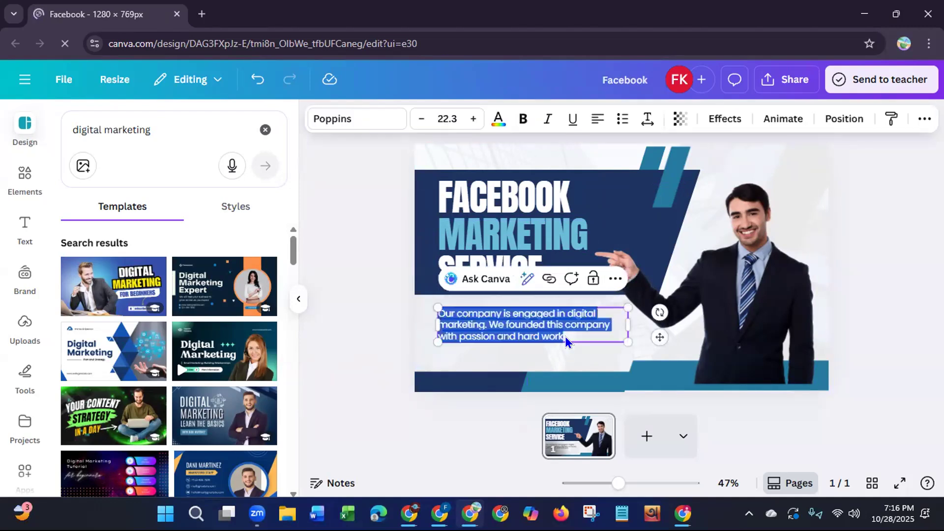
key("BackSpace")
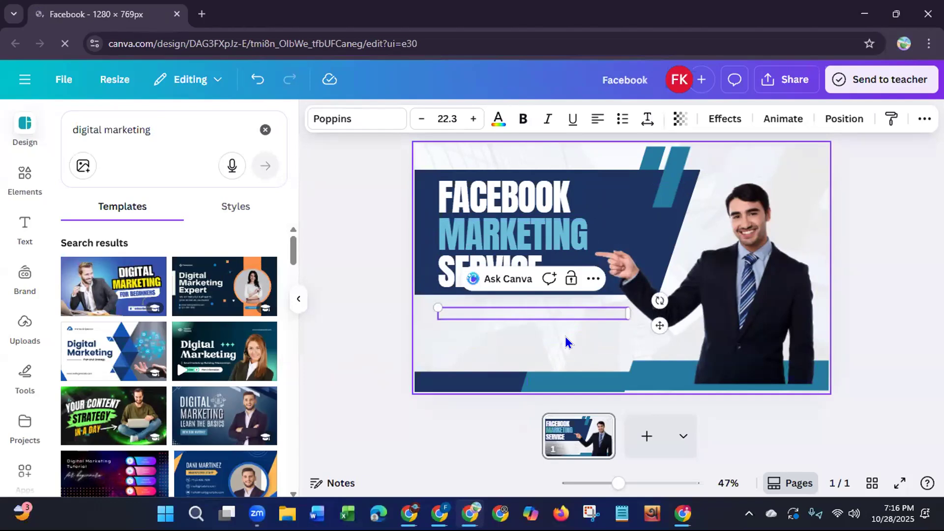
type("y")
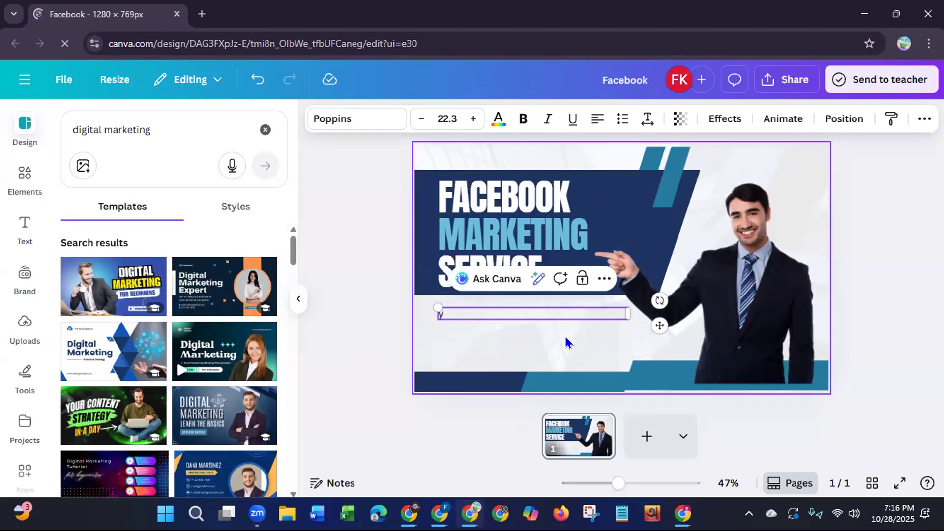
key("BackSpace")
type("You will get a fully op")
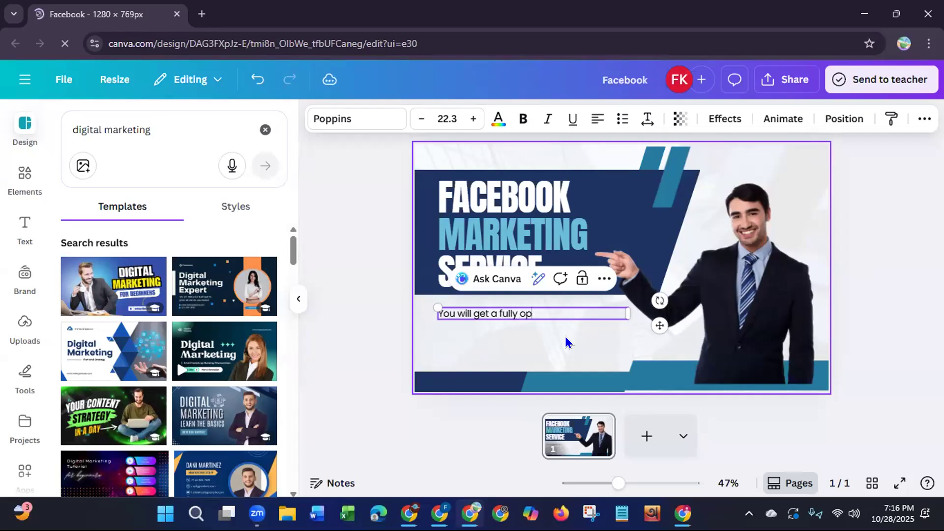
type("timize")
type("d facebook bu")
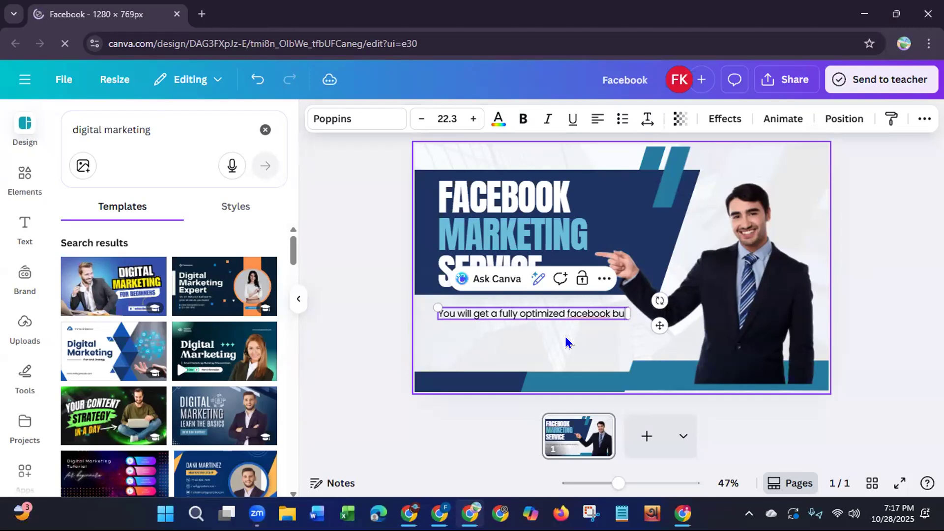
type("siness")
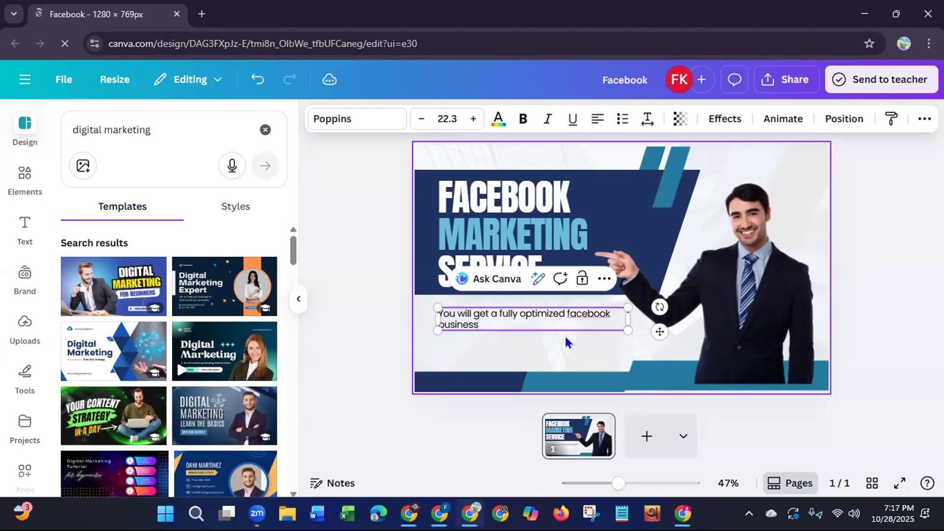
type(" page")
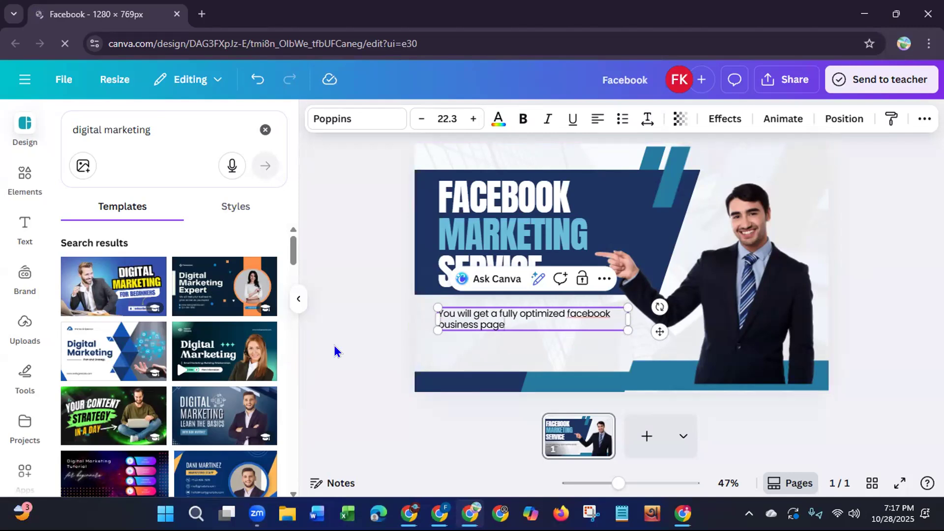
left_click(374, 331)
Step: Change the description text below the headline to all uppercase letters and deselect it
left_click(480, 325)
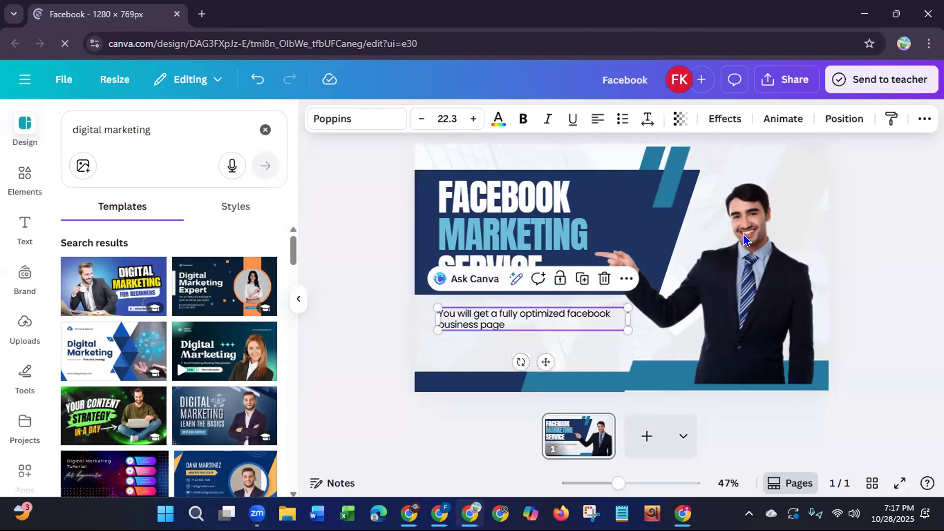
left_click(925, 119)
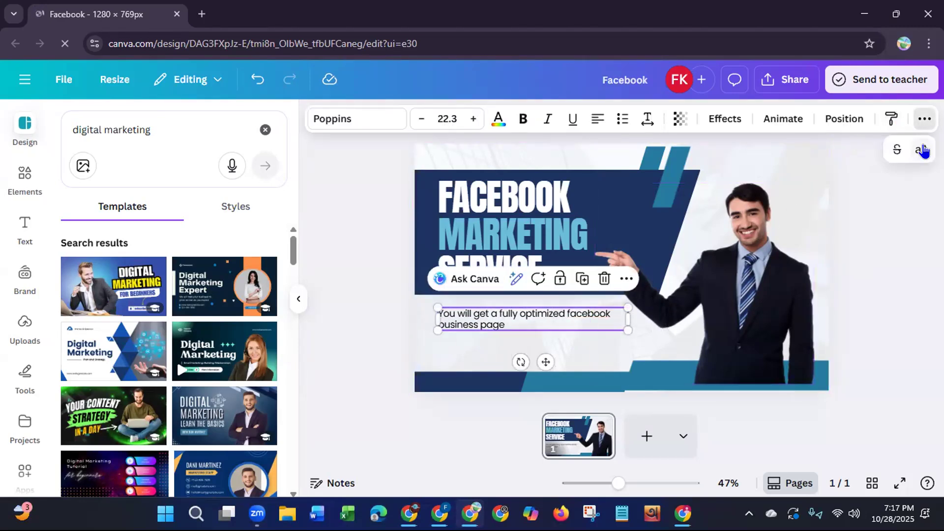
left_click(914, 156)
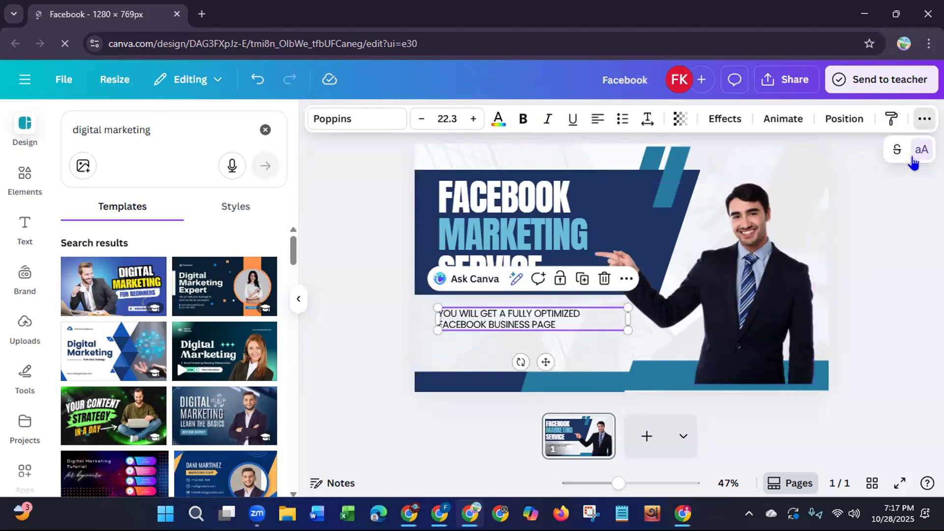
left_click(377, 315)
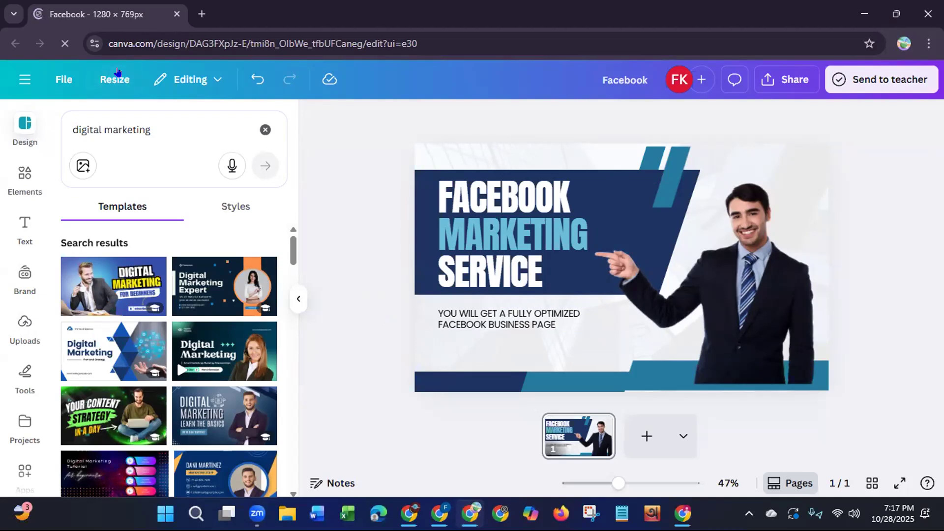
left_click(23, 328)
left_click(178, 167)
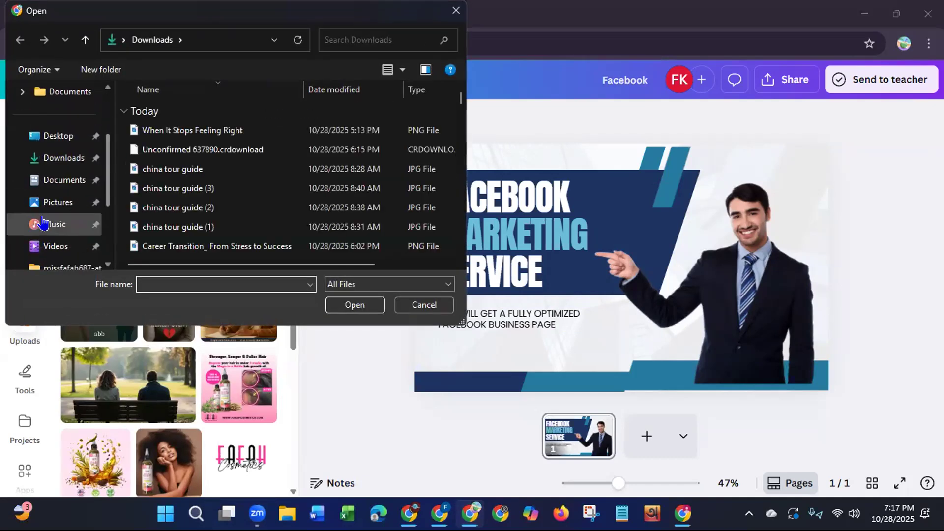
left_click(49, 203)
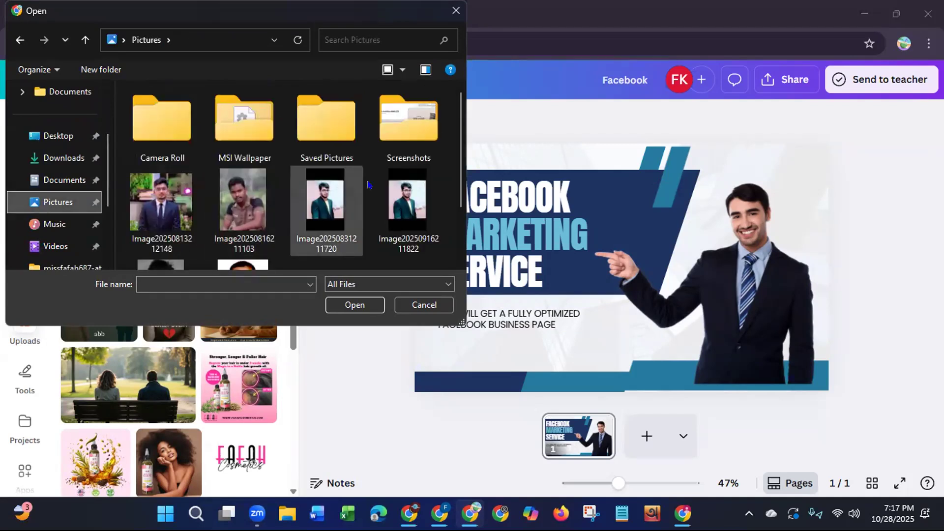
scroll(444, 227, "down", 2)
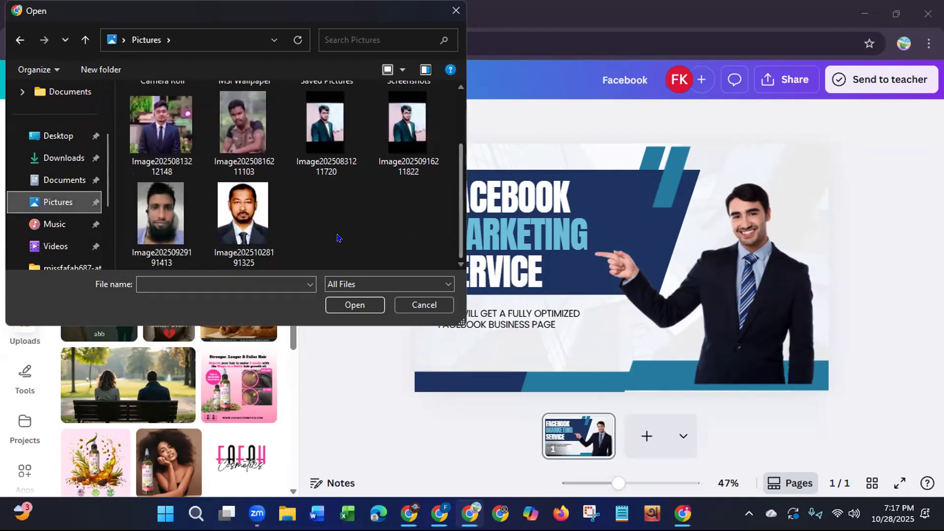
left_click(240, 221)
left_click(345, 305)
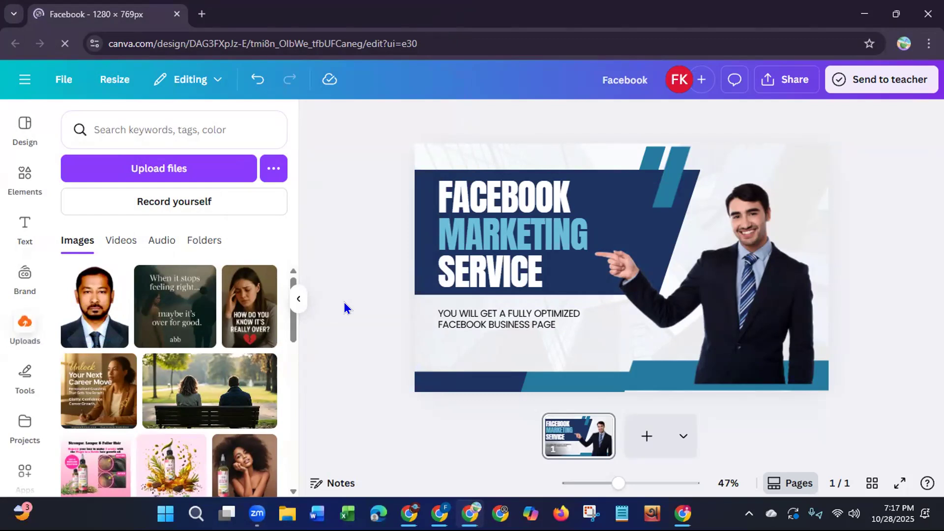
Step: Replace the pointing man's photo with the uploaded portrait inside the existing rectangular frame
left_click(746, 295)
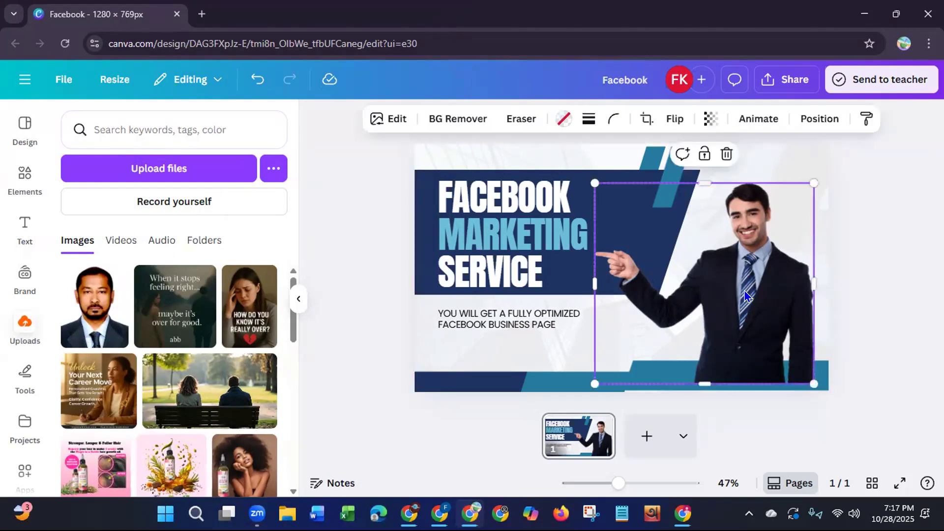
key("Delete")
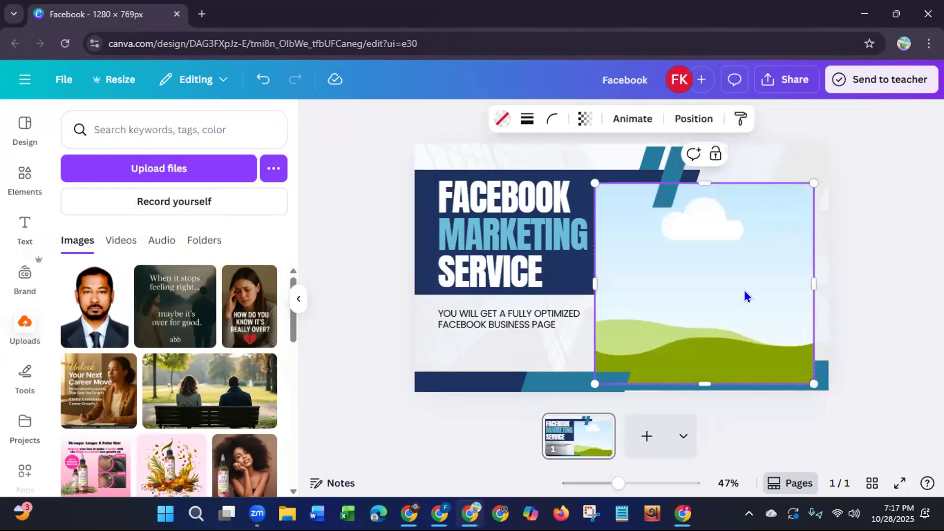
left_click(93, 300)
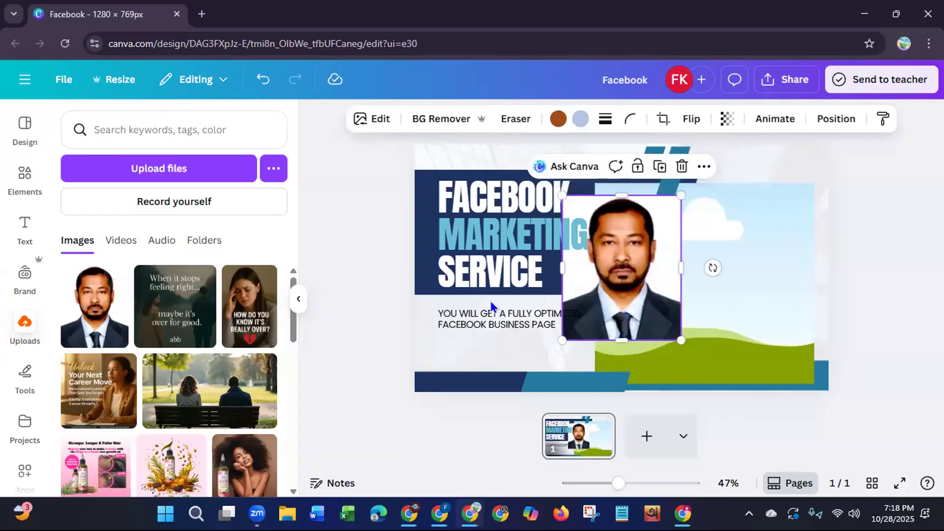
left_click_drag(653, 278, 686, 283)
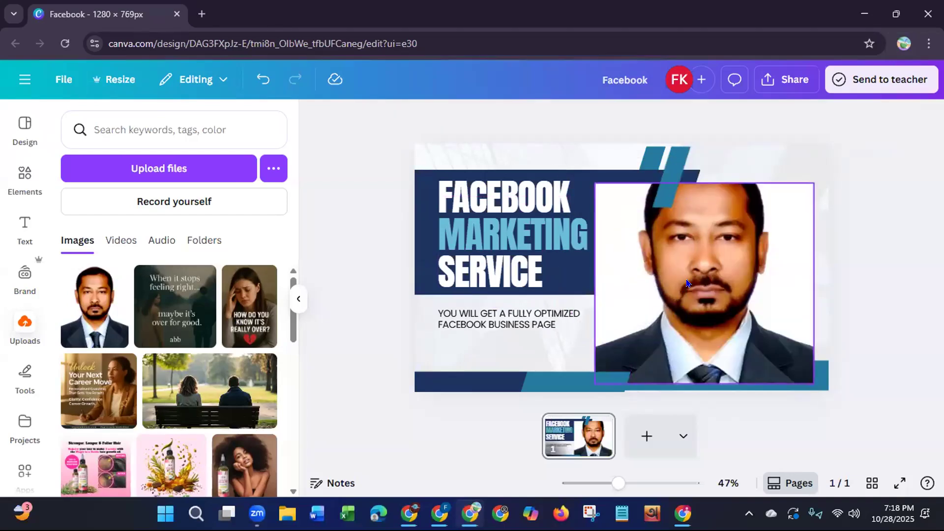
Step: Shrink the rectangular frame holding the portrait and move it slightly up, clear of the headline
left_click(603, 192)
left_click_drag(596, 184, 663, 229)
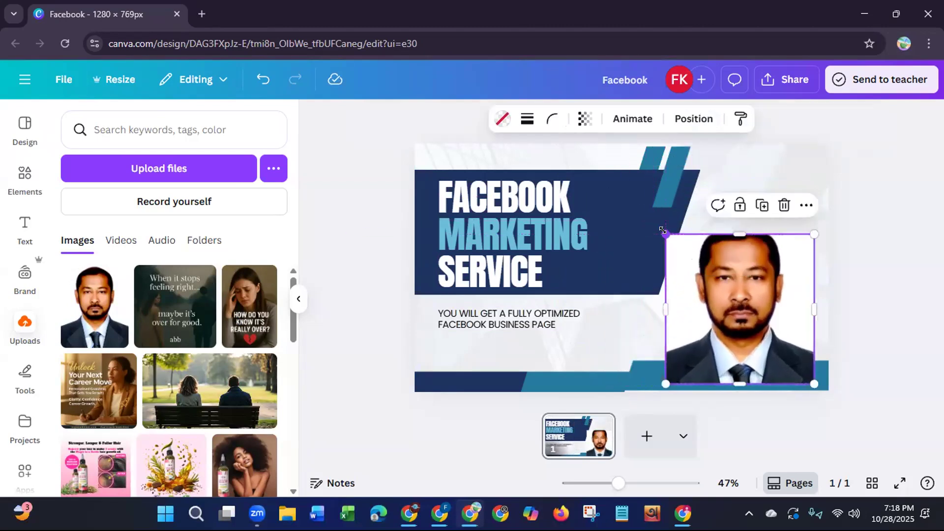
left_click_drag(738, 315, 744, 299)
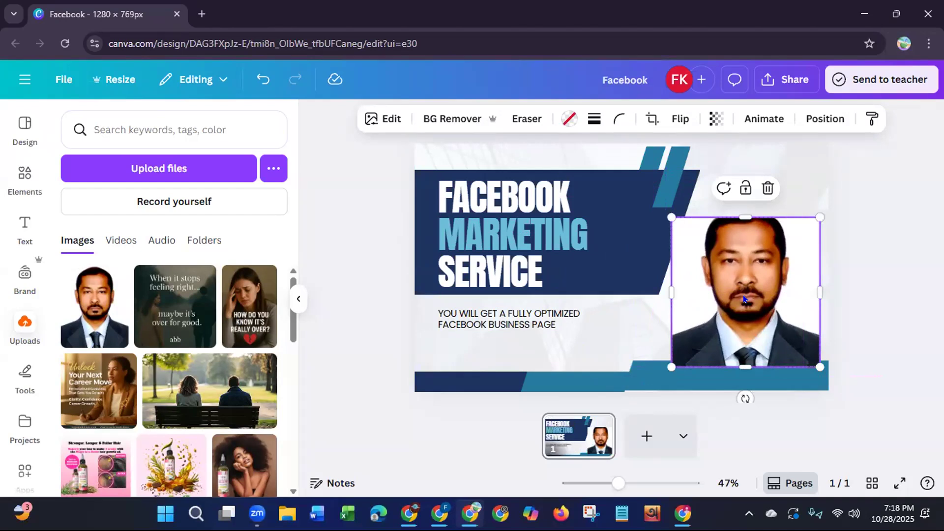
Step: Delete the portrait together with its rectangular frame from the design
key("Delete")
key("Delete")
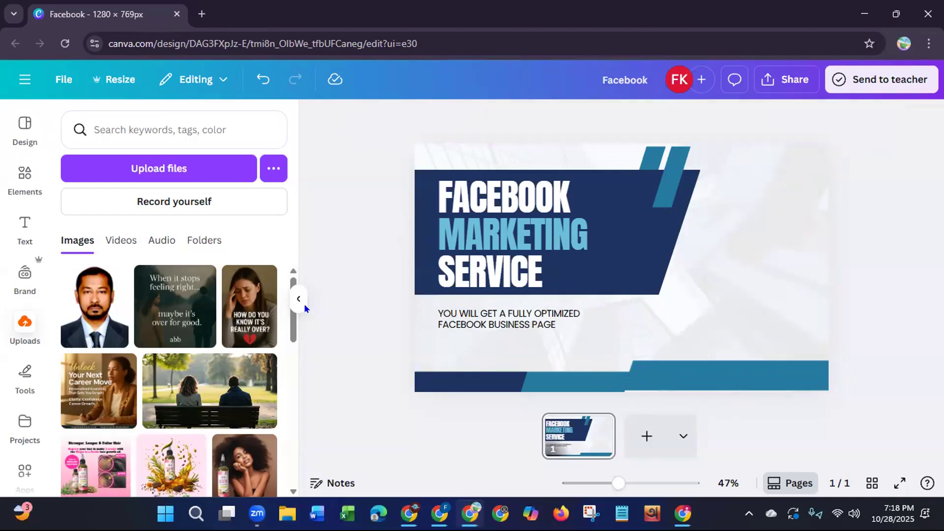
Step: Search the elements for "frame circle" and place the circular photo frame beside the headline, above the teal band
left_click(25, 183)
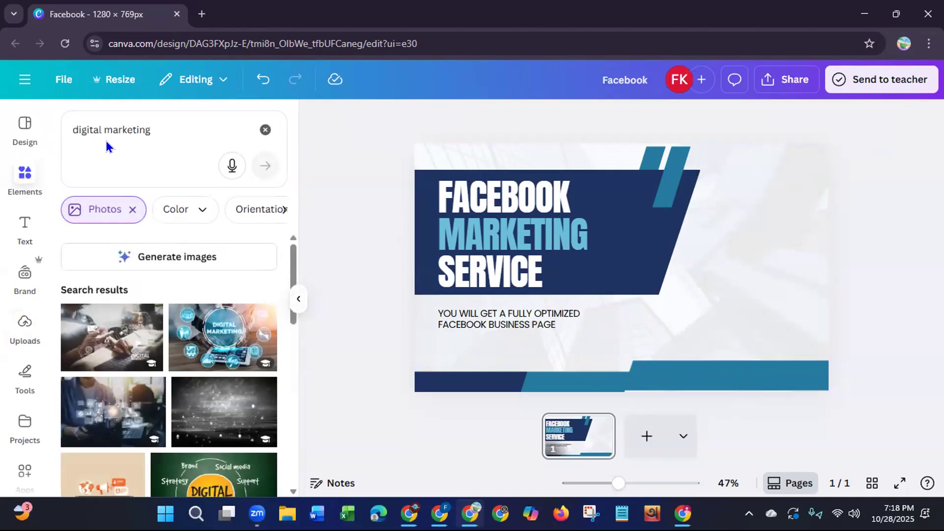
left_click(265, 129)
left_click(169, 129)
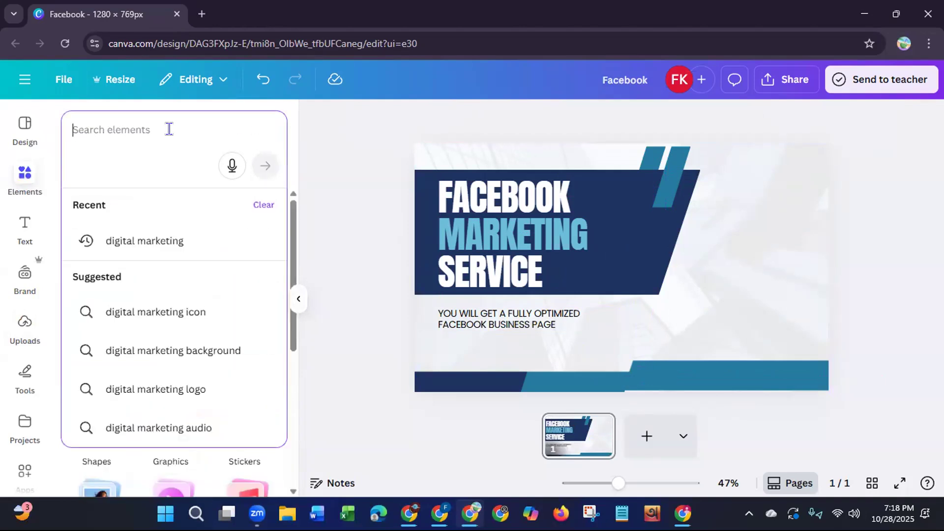
type("fra")
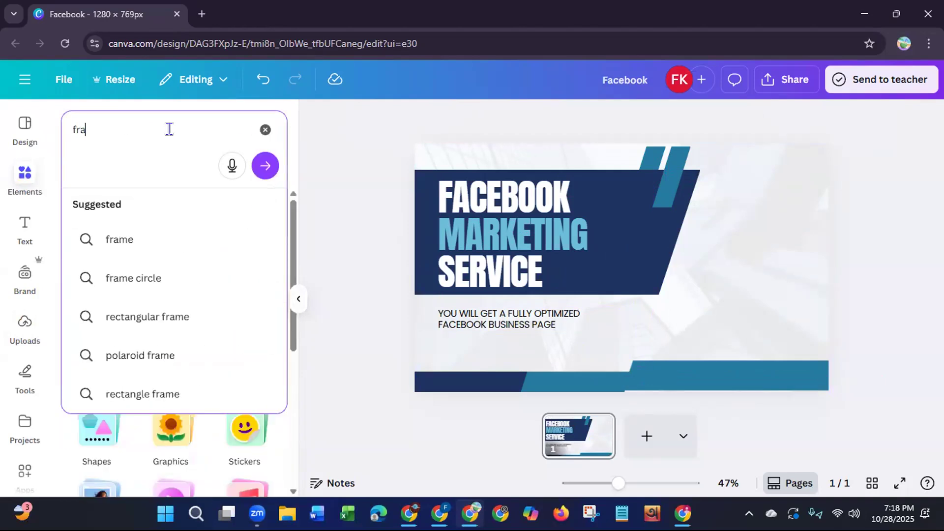
type("me")
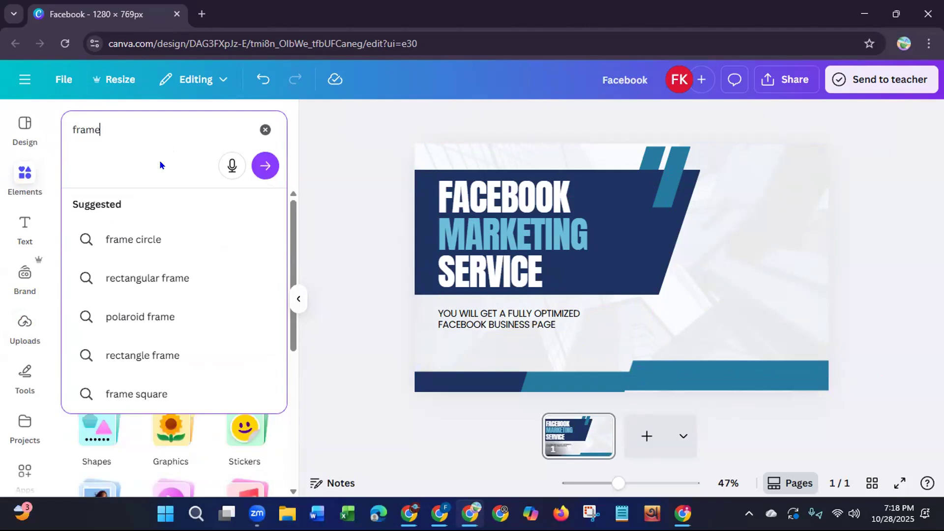
left_click(134, 240)
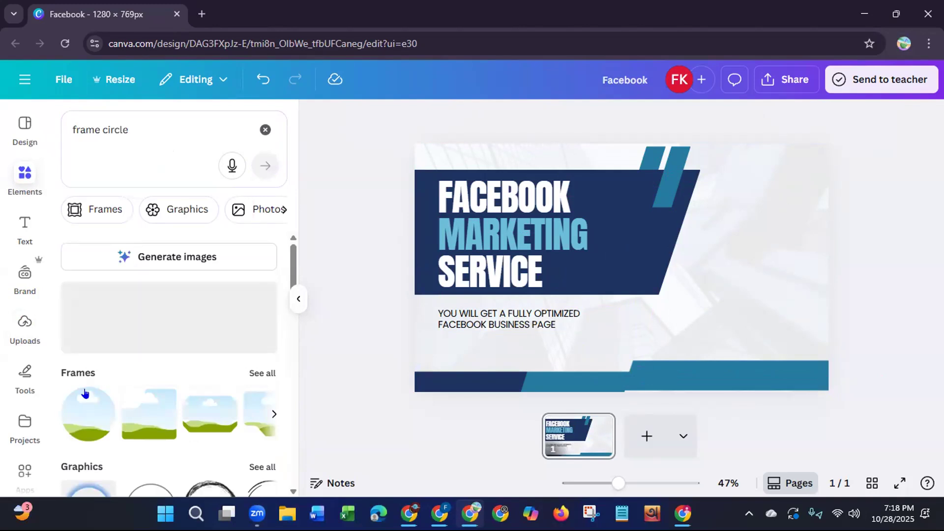
left_click(77, 428)
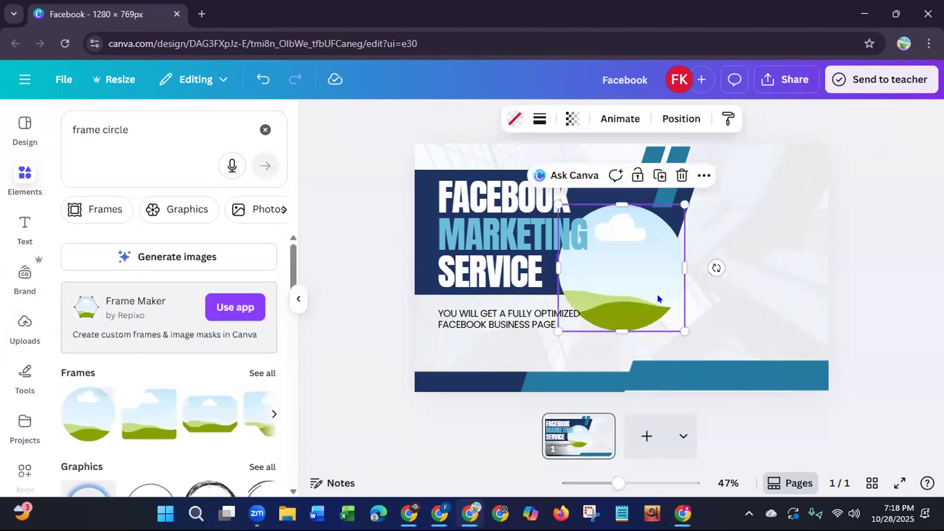
left_click_drag(624, 280, 751, 265)
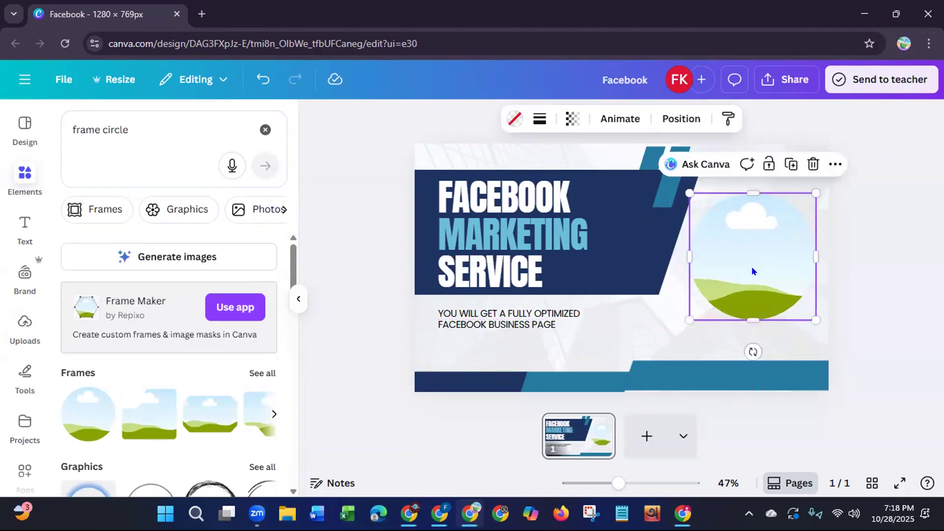
Step: Fill the circular frame with the uploaded portrait photo
left_click(23, 333)
left_click(84, 320)
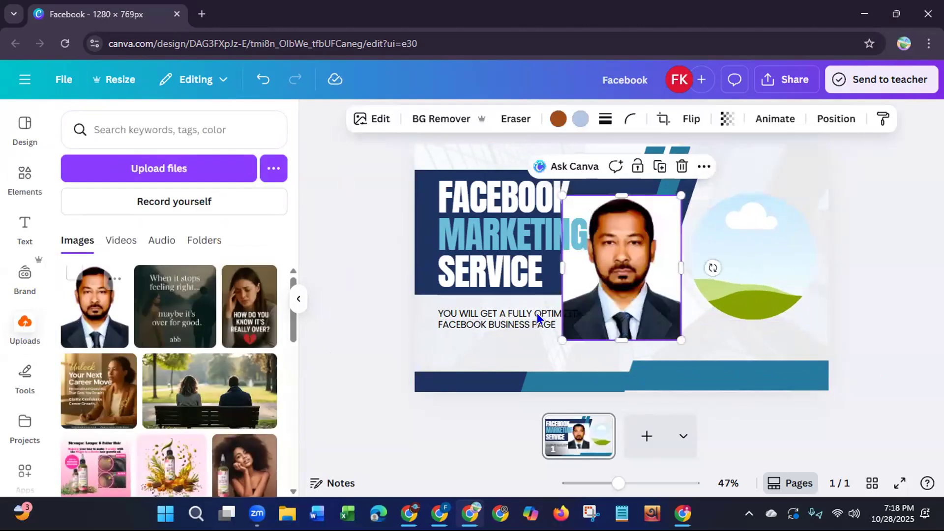
left_click_drag(636, 281, 765, 284)
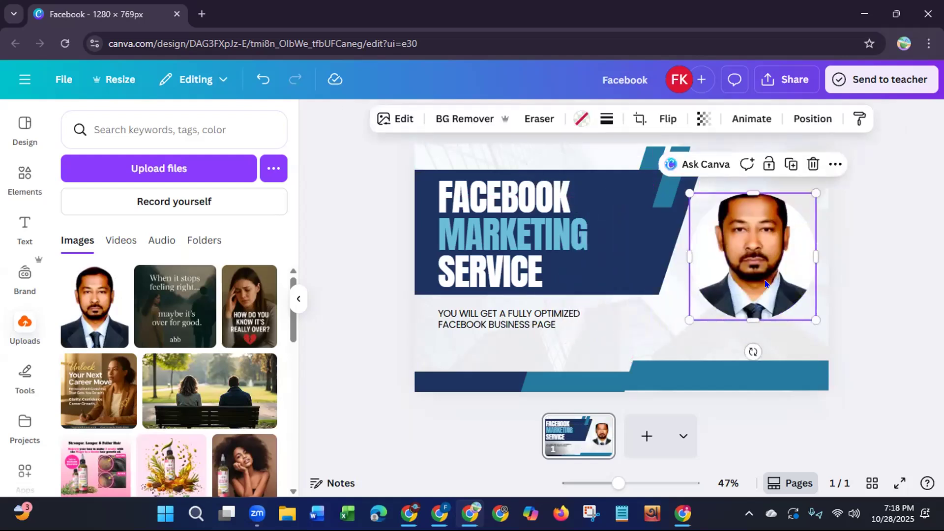
Step: Adjust the portrait's crop by shifting the photo down so the whole head sits inside the circle, and apply it
left_click(639, 118)
left_click_drag(758, 245, 753, 273)
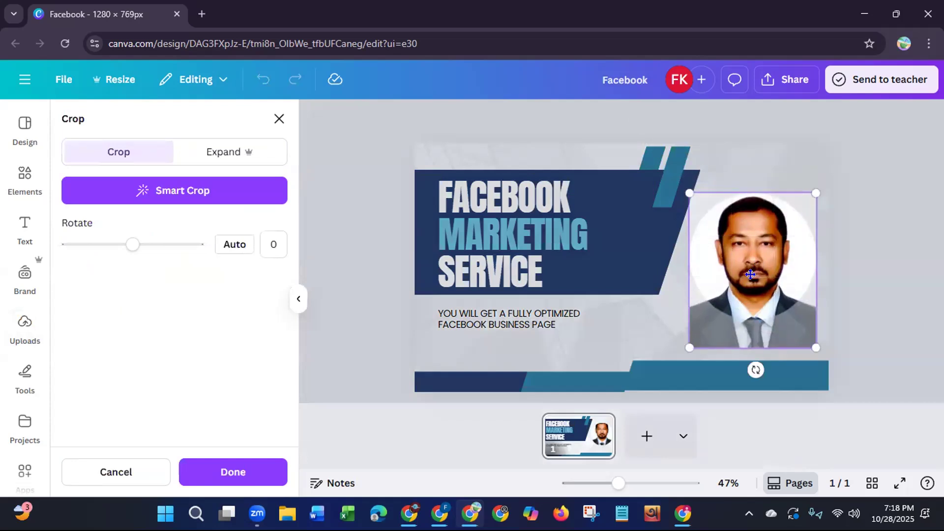
left_click(236, 472)
left_click(369, 318)
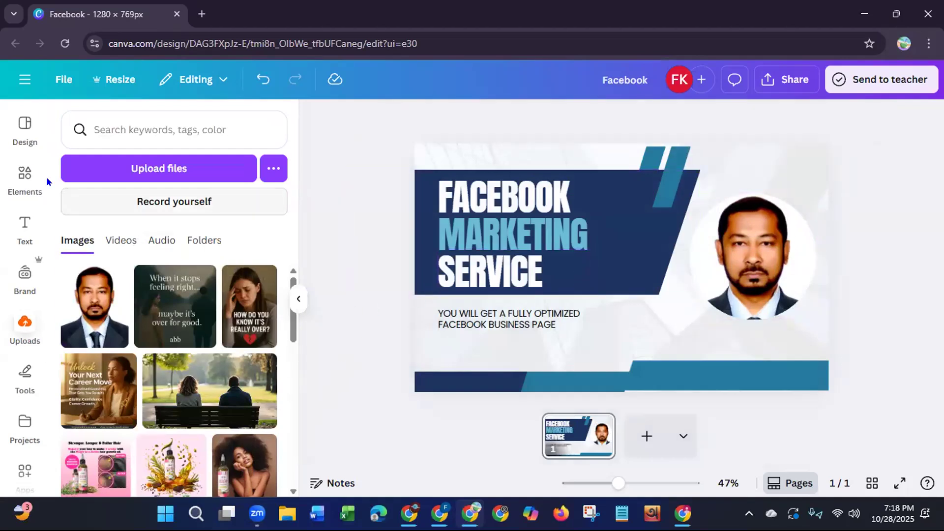
Step: Search the element graphics for "circle" and add the two-tone red ring to the design
left_click(11, 185)
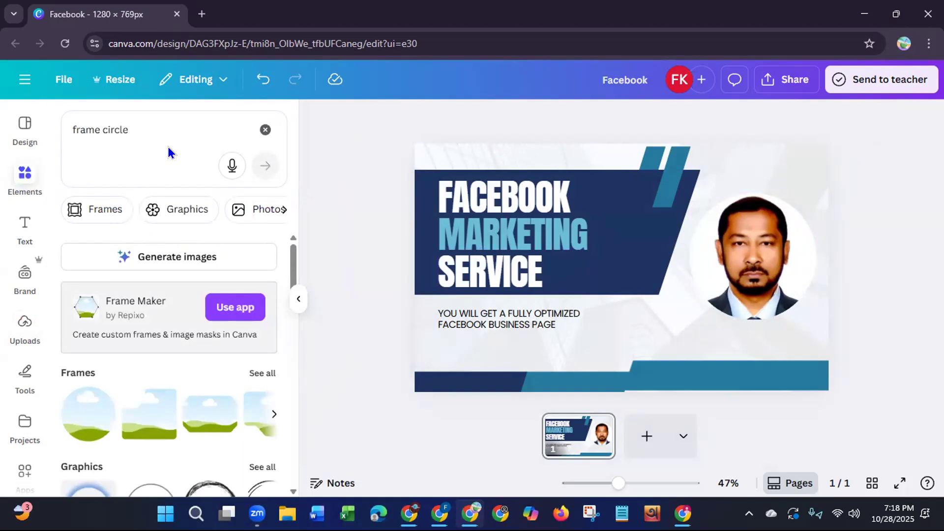
left_click_drag(102, 130, 65, 131)
key("BackSpace")
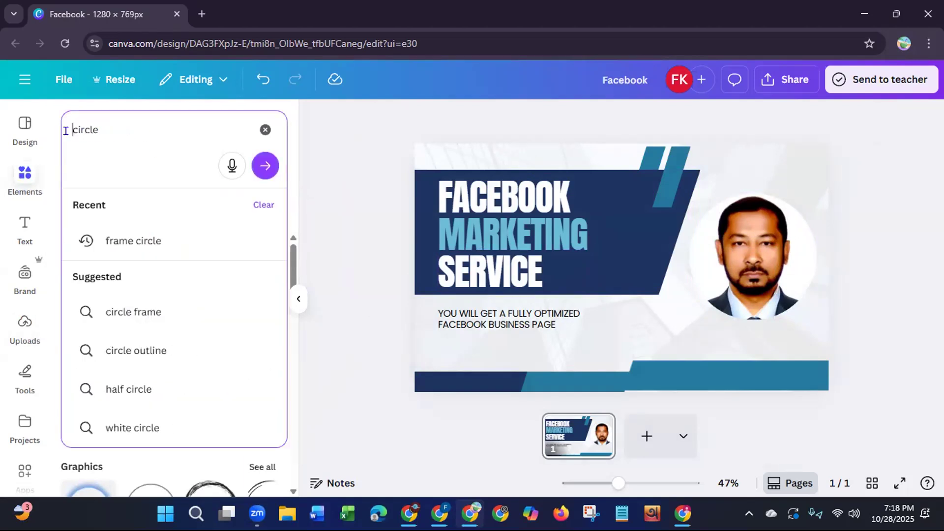
key("Return")
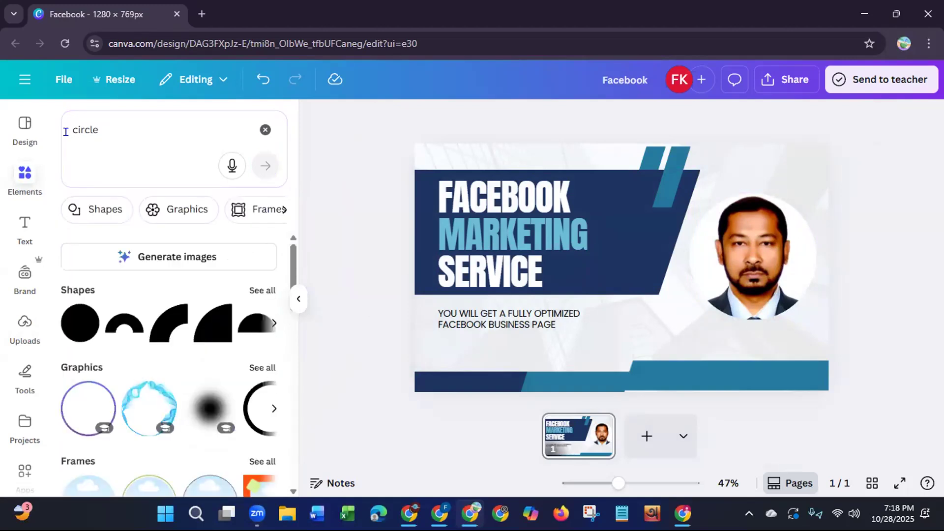
left_click(263, 369)
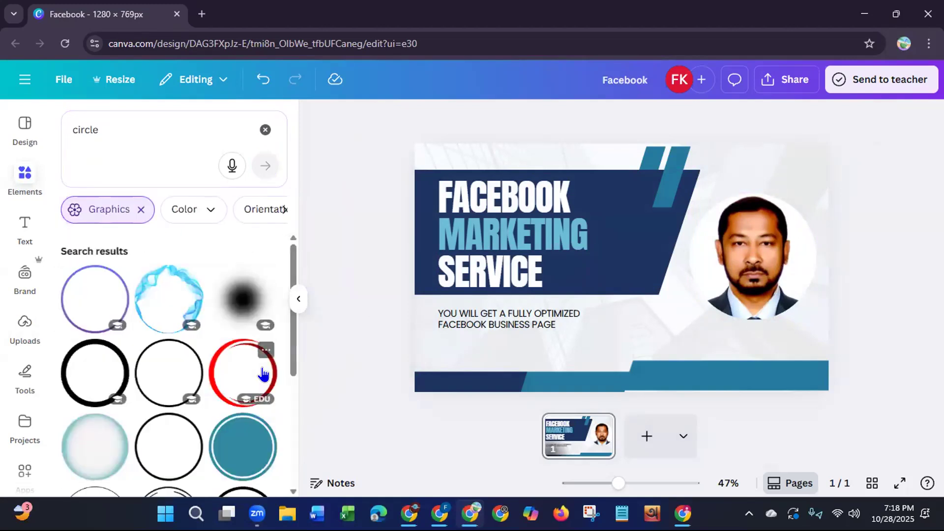
left_click_drag(294, 253, 288, 332)
left_click(232, 352)
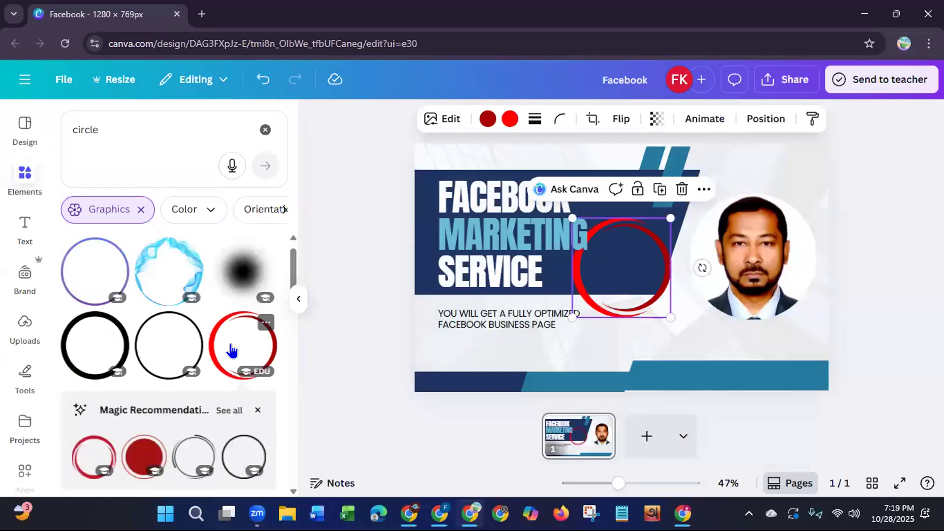
Step: Move the red ring over the circular portrait and enlarge it until it surrounds the photo evenly
left_click_drag(635, 293, 776, 276)
left_click_drag(799, 221, 815, 154)
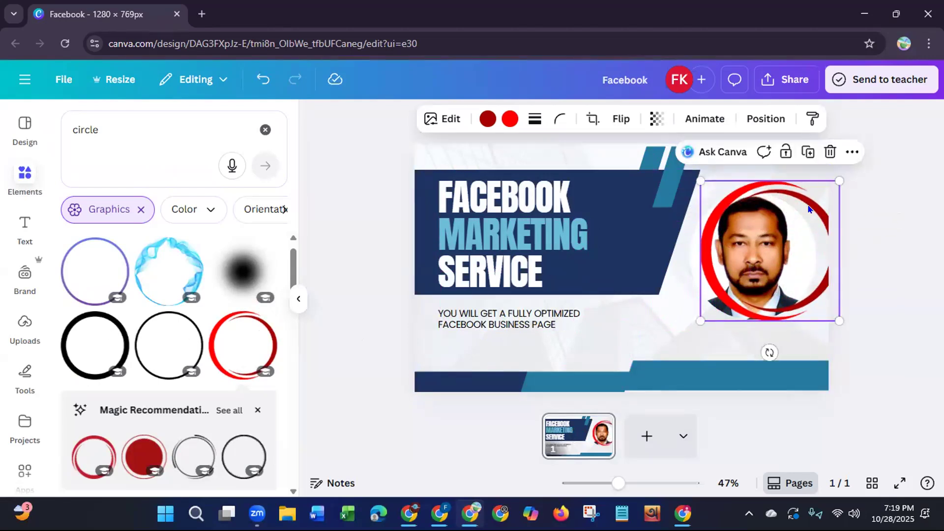
left_click_drag(798, 254, 777, 253)
left_click_drag(679, 186, 667, 169)
left_click_drag(764, 241, 770, 248)
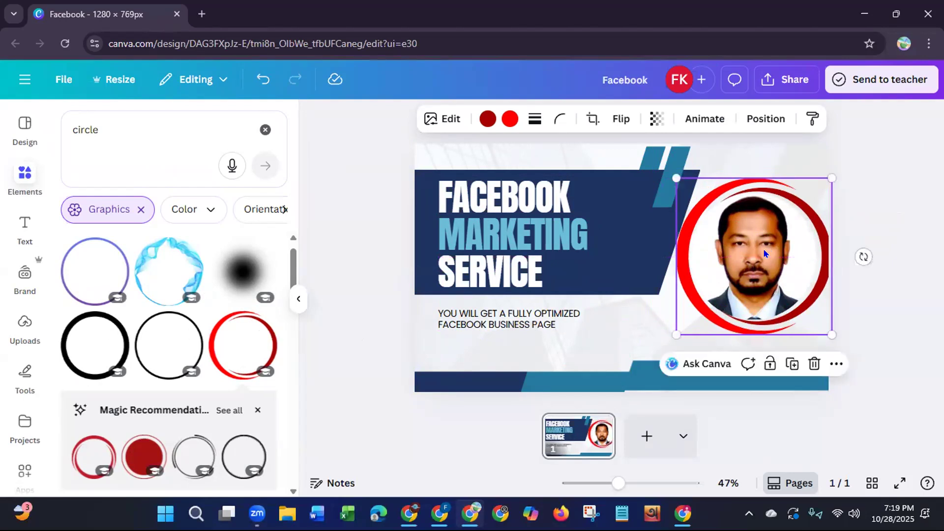
Step: Recolor both red parts of the ring navy from the background photo's colors, trying lighter blues for the bright red part first
left_click(487, 120)
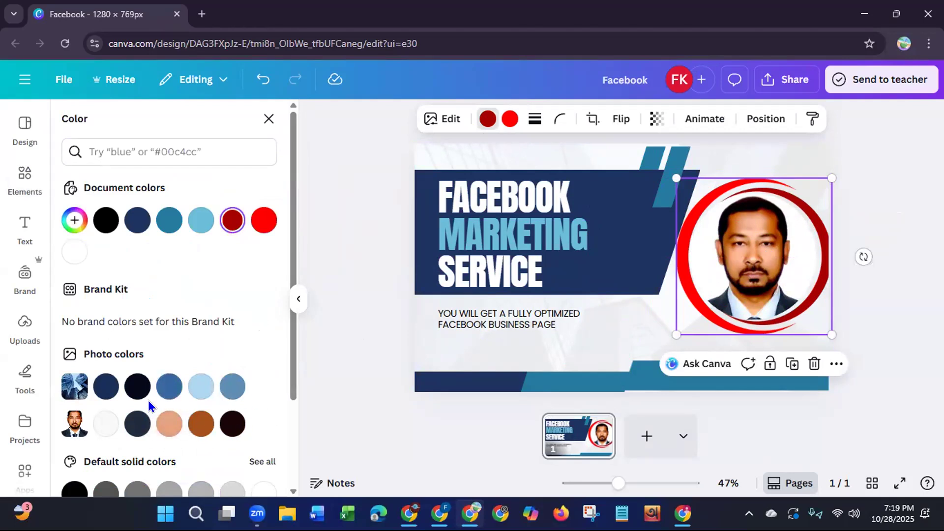
left_click(106, 387)
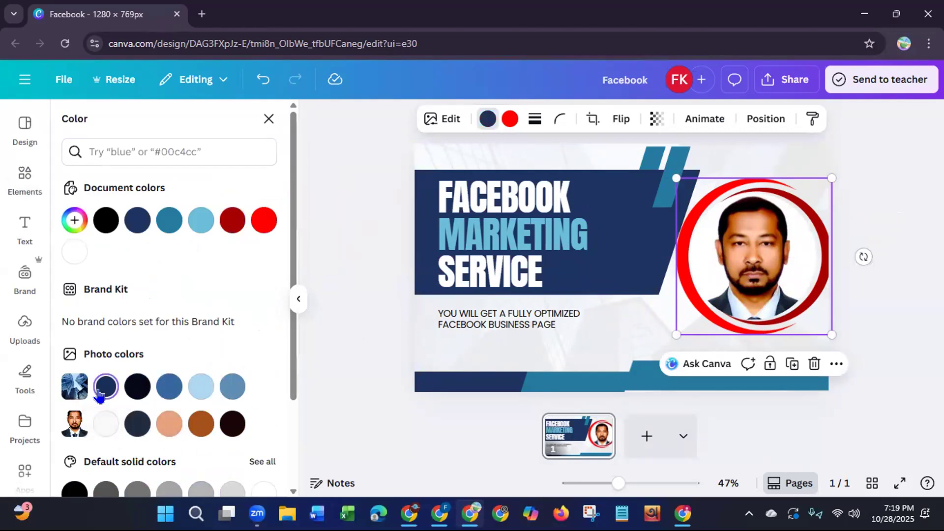
left_click(510, 119)
left_click(162, 391)
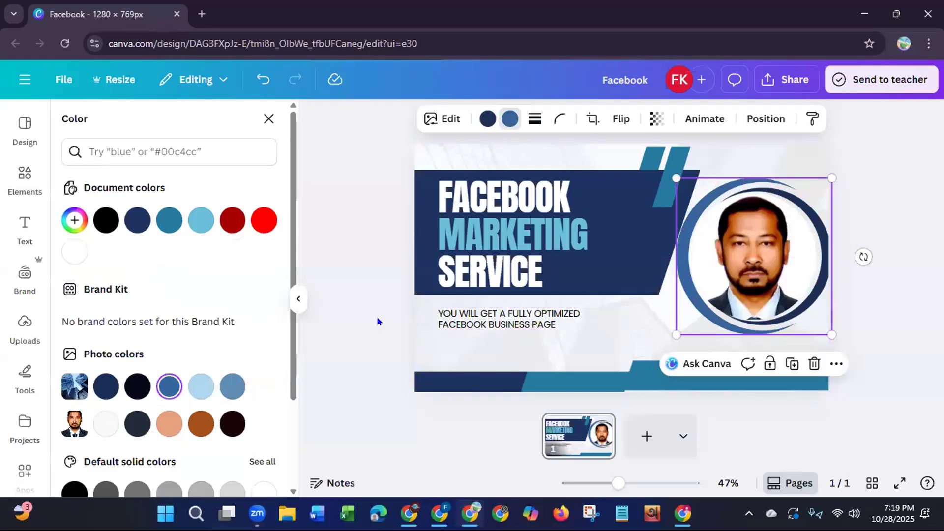
left_click(199, 388)
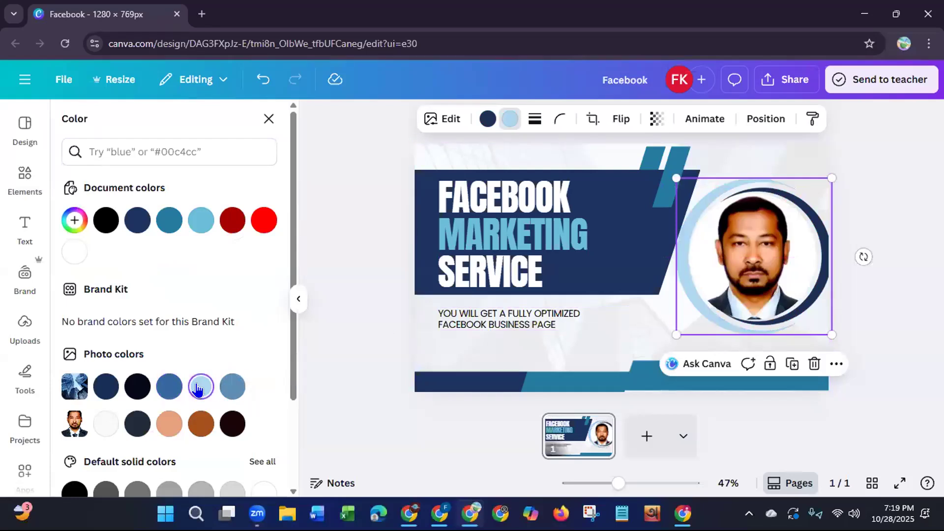
left_click(230, 391)
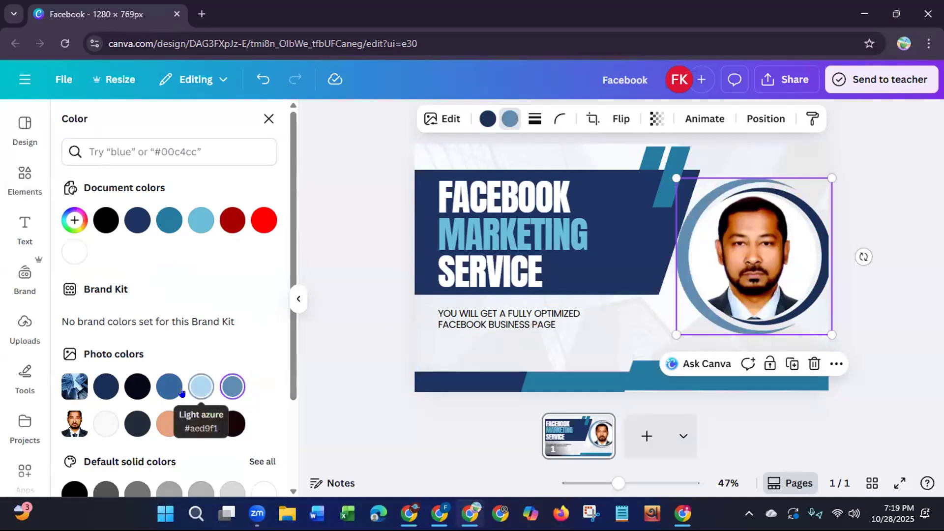
left_click(106, 390)
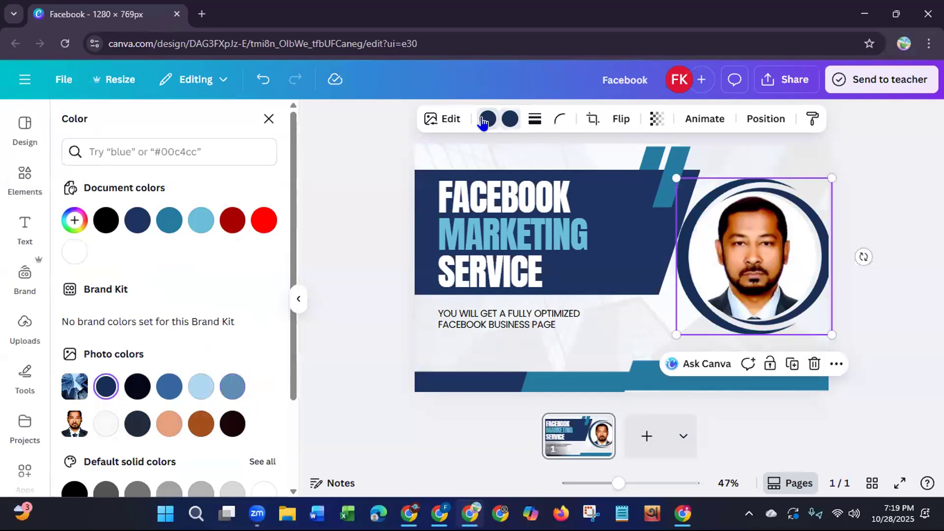
Step: Recolor the right-hand part of the ring around the portrait grayish blue from the background photo's colors
left_click(227, 386)
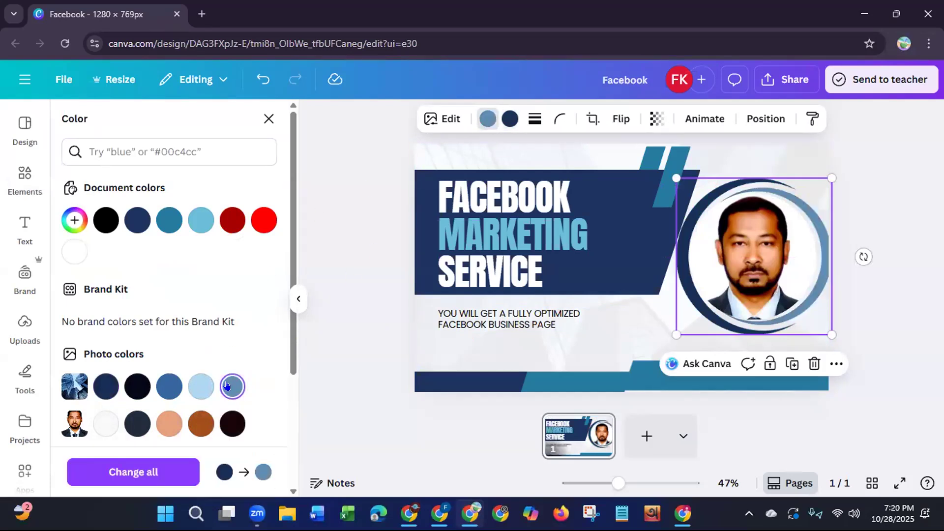
left_click(368, 328)
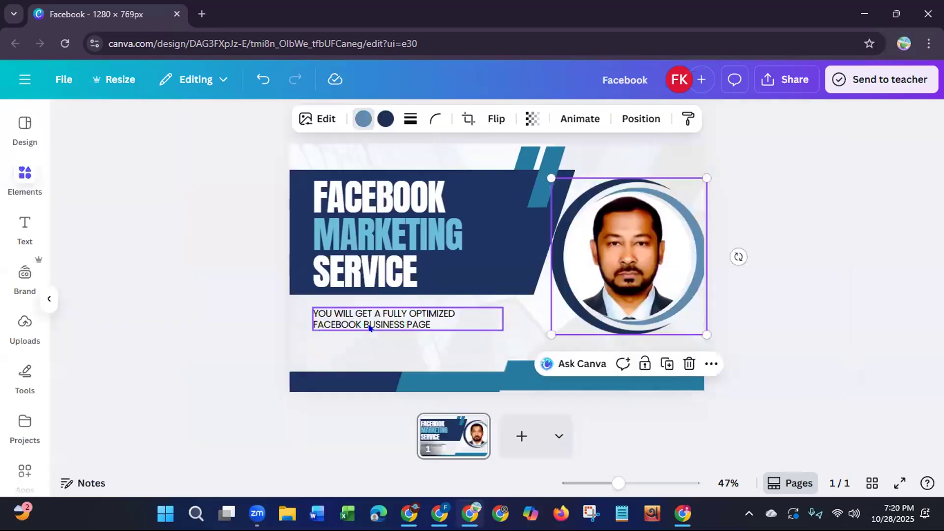
left_click(799, 172)
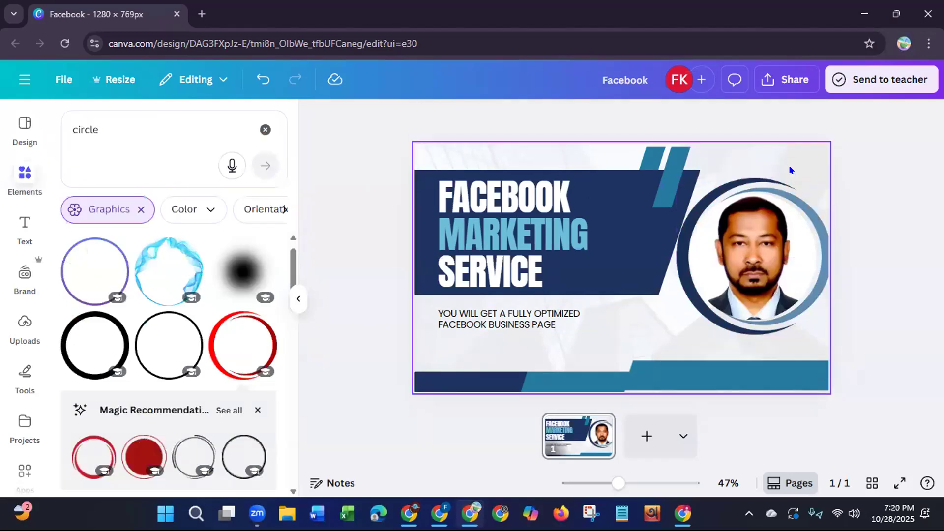
Step: Group the ring with the circular portrait, shrink the group slightly and position it clear of the design's right edge
left_click(787, 186)
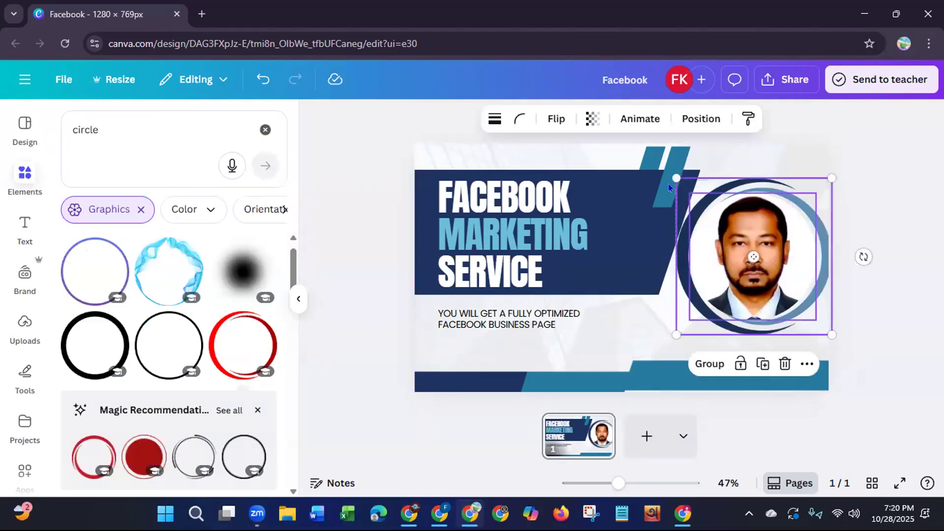
left_click(706, 365)
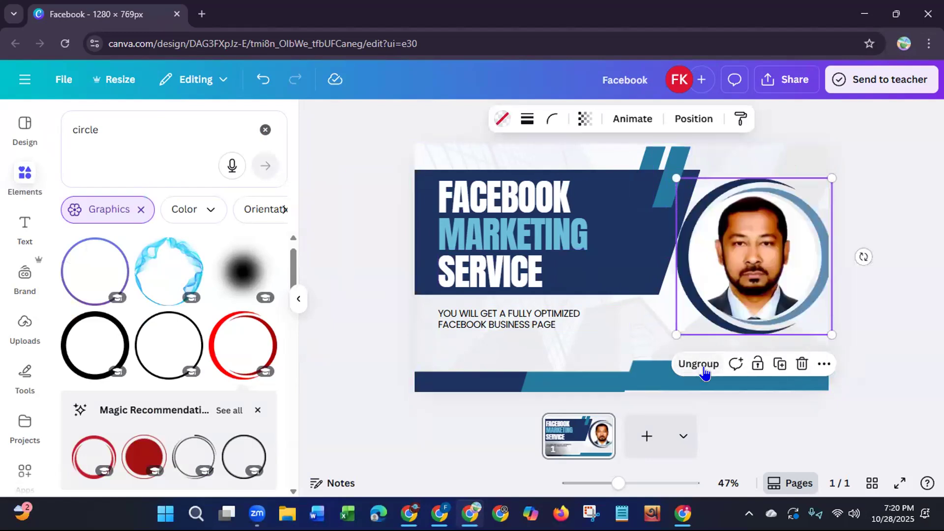
left_click_drag(829, 332, 804, 307)
left_click_drag(759, 259, 769, 259)
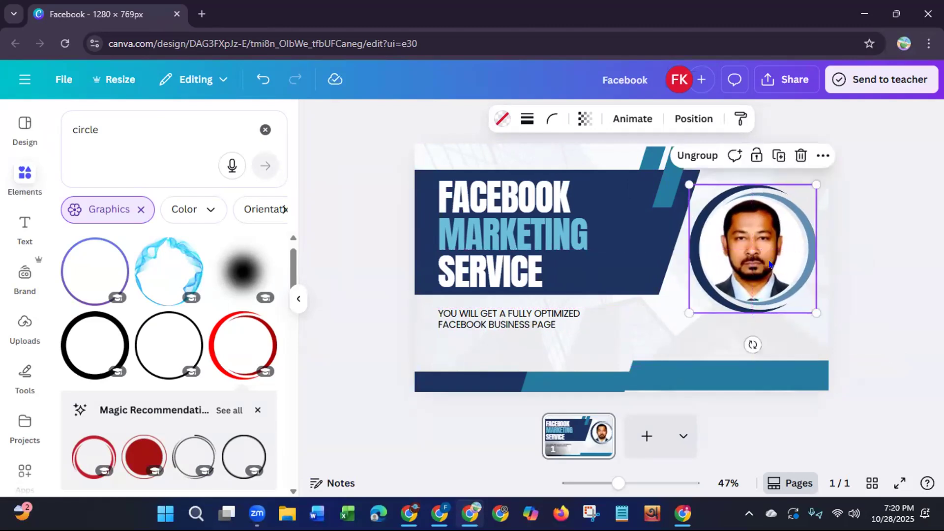
left_click(360, 339)
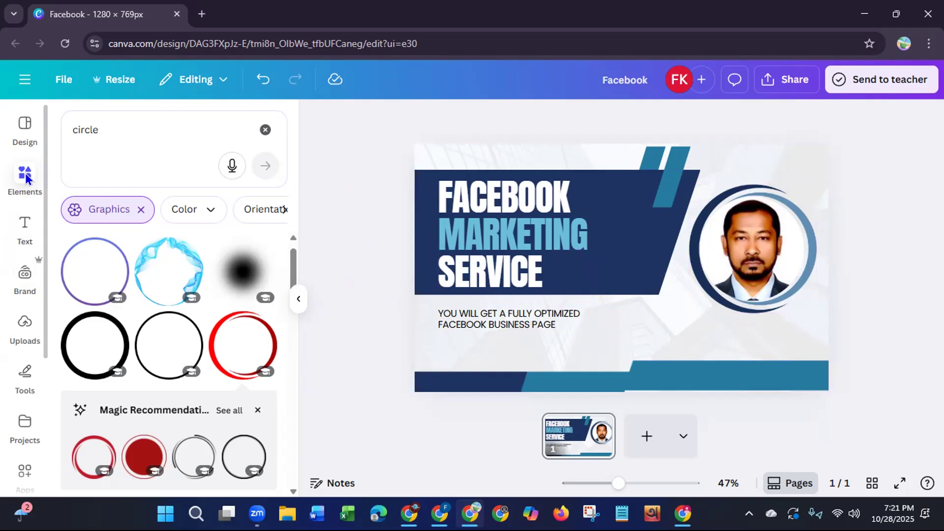
Step: Replace the element search with "order now button" and show all matching graphics
left_click(265, 129)
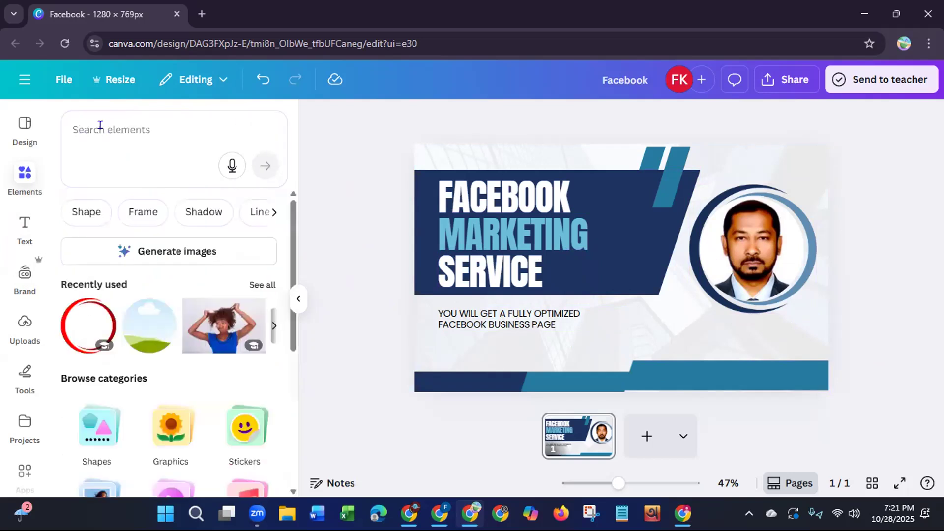
left_click(99, 126)
type("or")
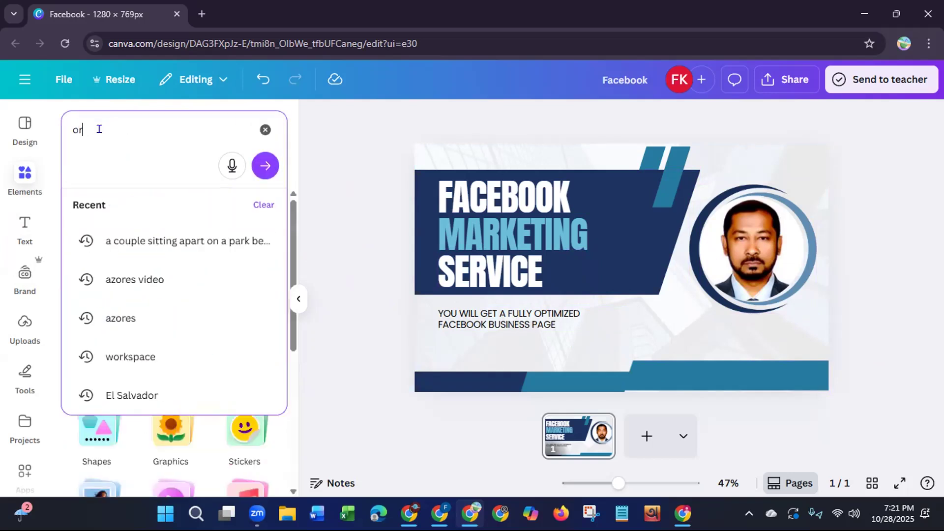
type("der now")
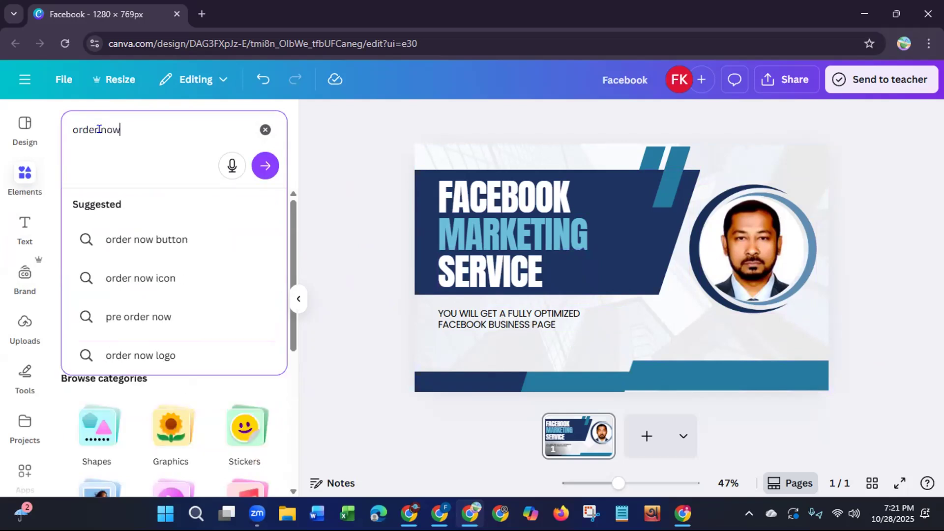
left_click(124, 246)
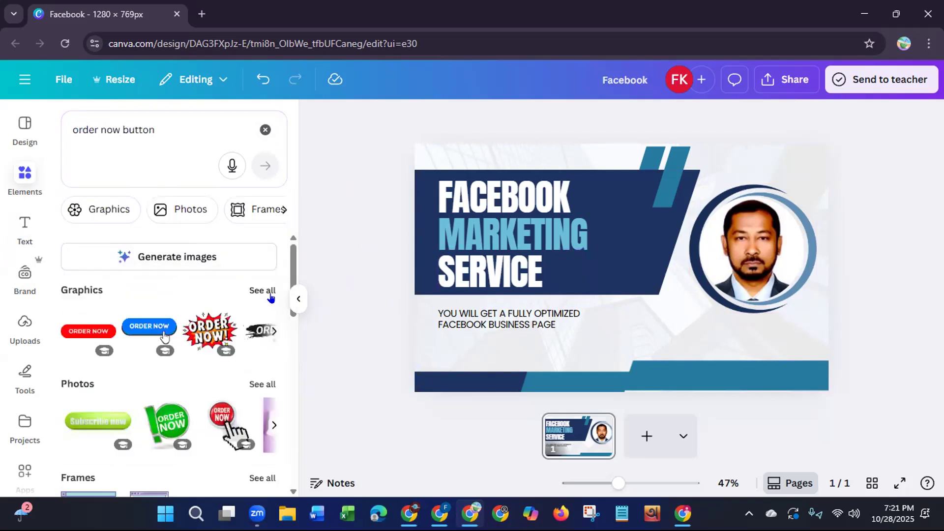
left_click(272, 291)
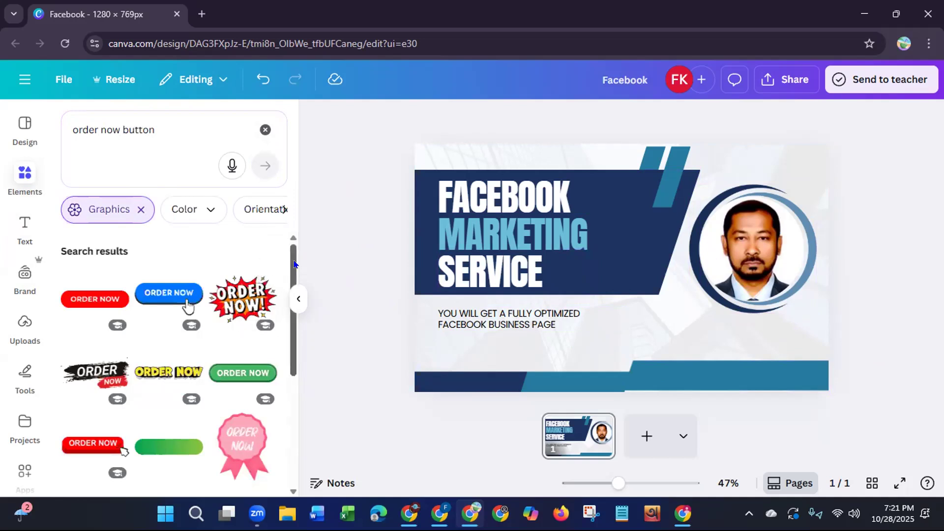
Step: Look through the order button graphics and add the blue ORDER NOW button with the hand pointer to the design
left_click_drag(291, 267, 291, 268)
scroll(291, 271, "down", 1)
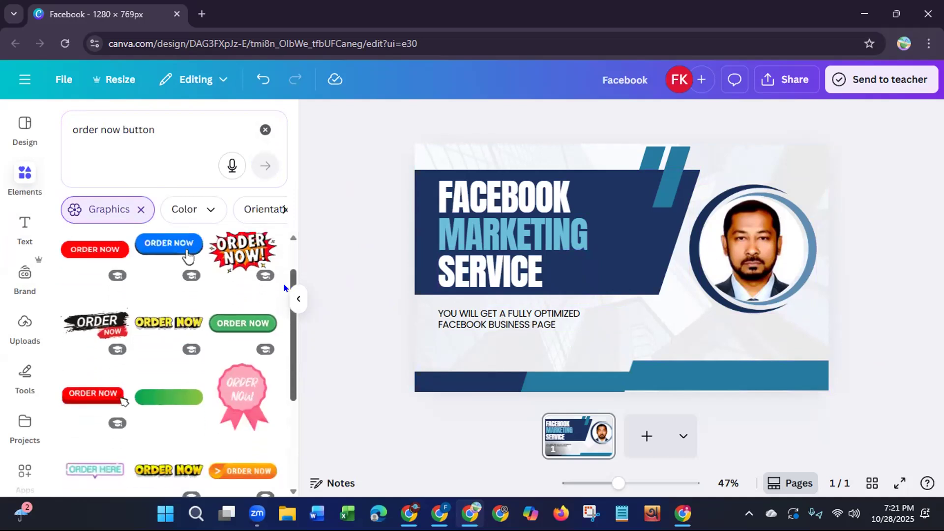
scroll(283, 288, "down", 5)
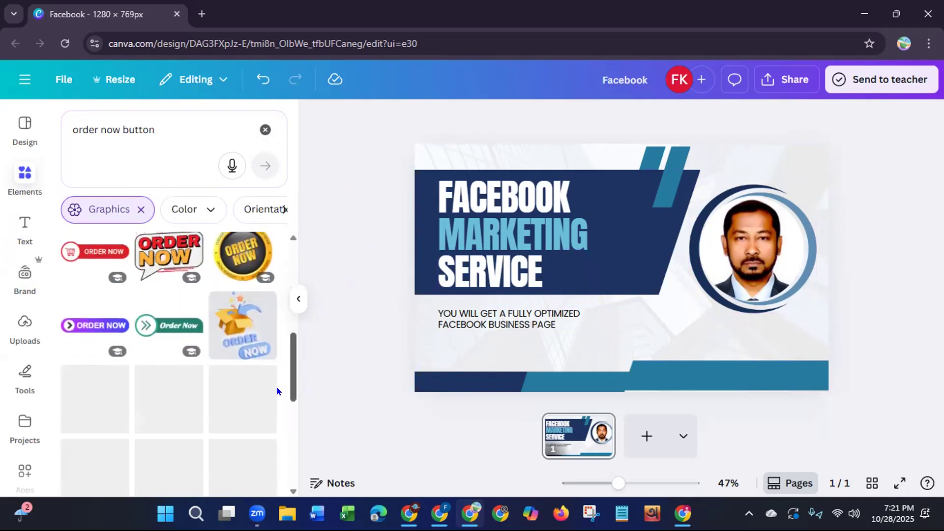
scroll(277, 393, "down", 3)
scroll(277, 427, "down", 3)
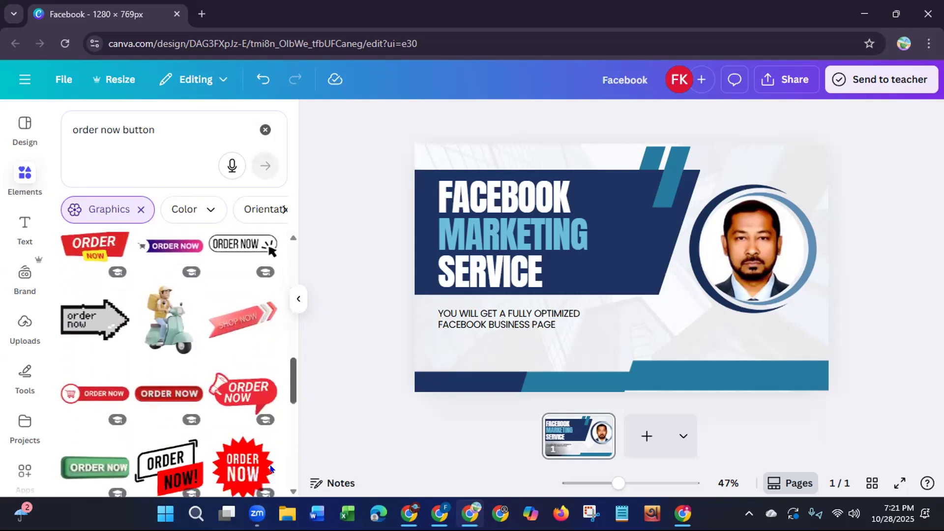
scroll(271, 468, "down", 2)
scroll(279, 423, "up", 5)
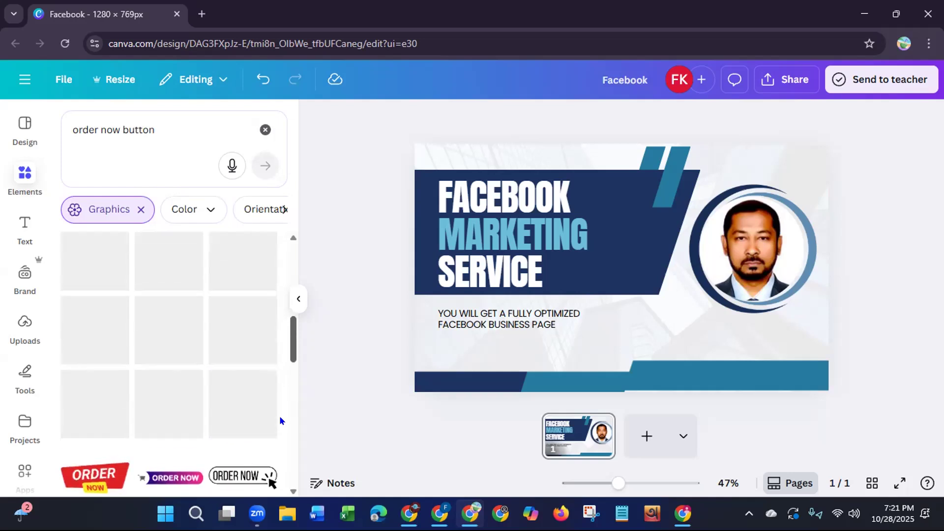
scroll(279, 415, "up", 3)
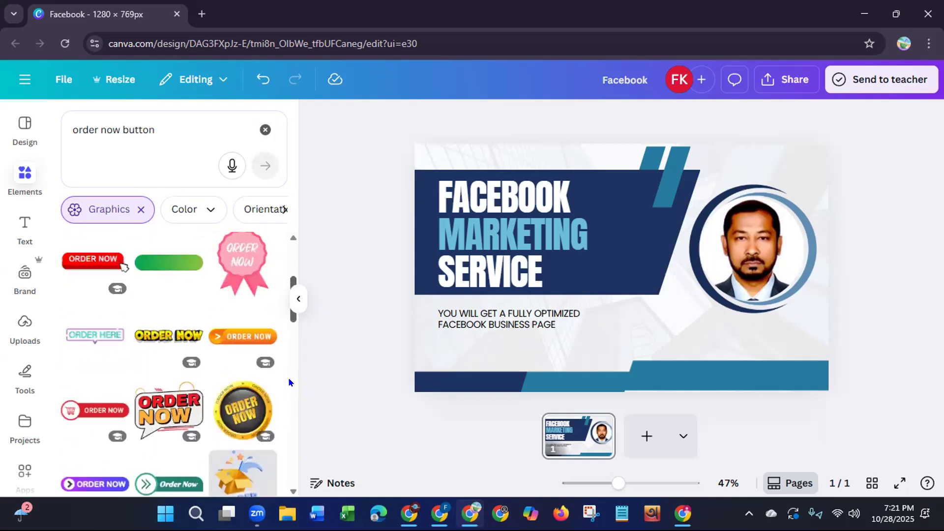
scroll(289, 369, "up", 4)
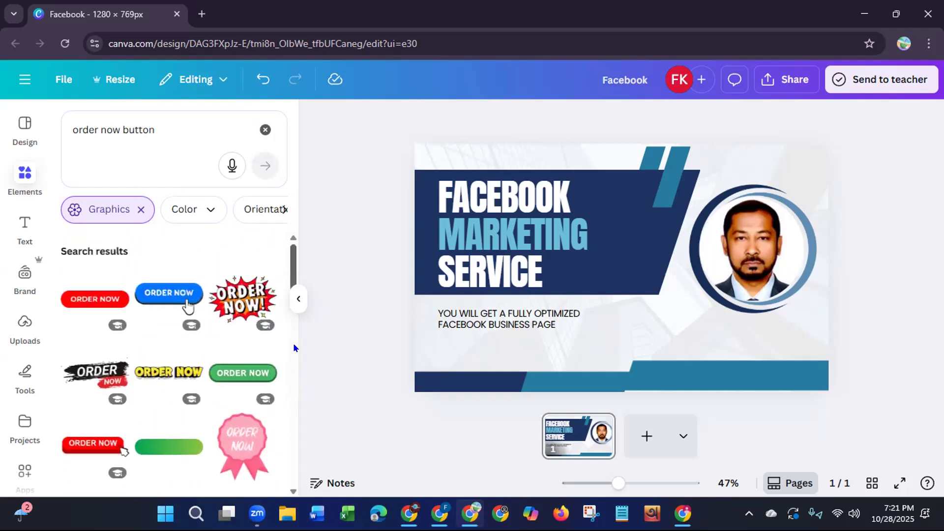
left_click(156, 297)
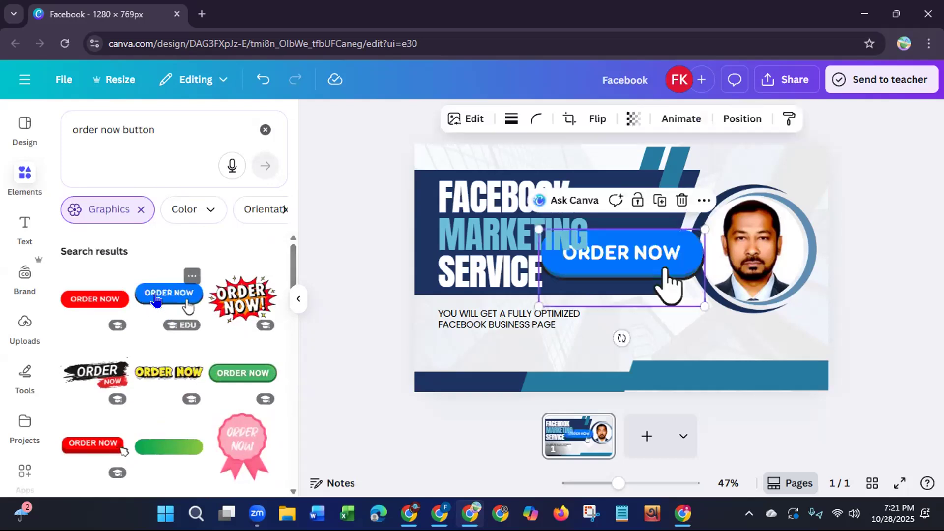
Step: Shrink the ORDER NOW button and place it below the subtitle, aligned with the text's left edge
left_click_drag(708, 231, 481, 360)
left_click_drag(482, 397, 481, 396)
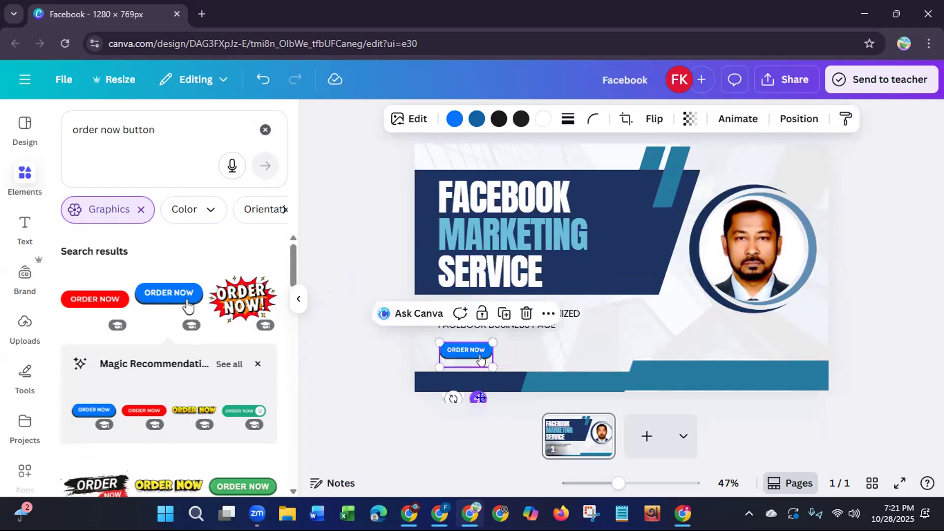
left_click(379, 394)
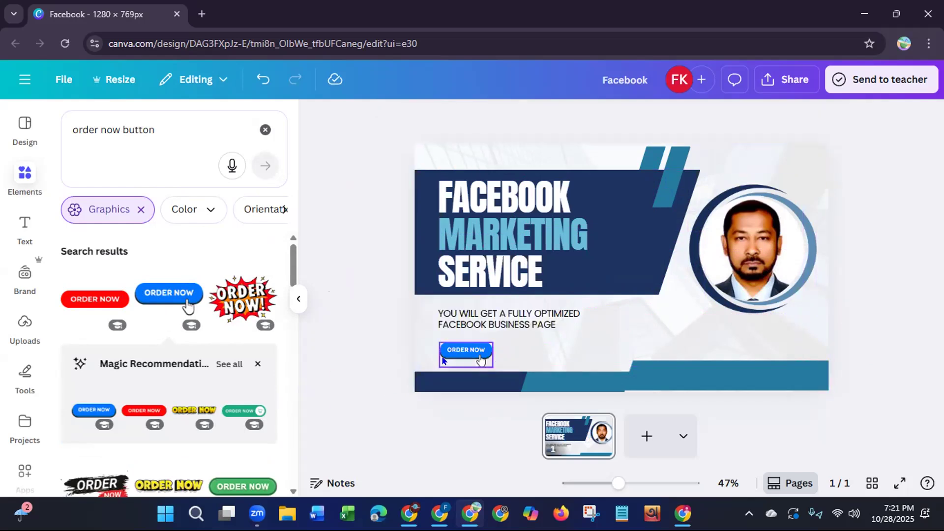
Step: Recolor both teal slanted stripes above the headline banner with the ORDER NOW button's vivid blue (#0075ff)
left_click(470, 352)
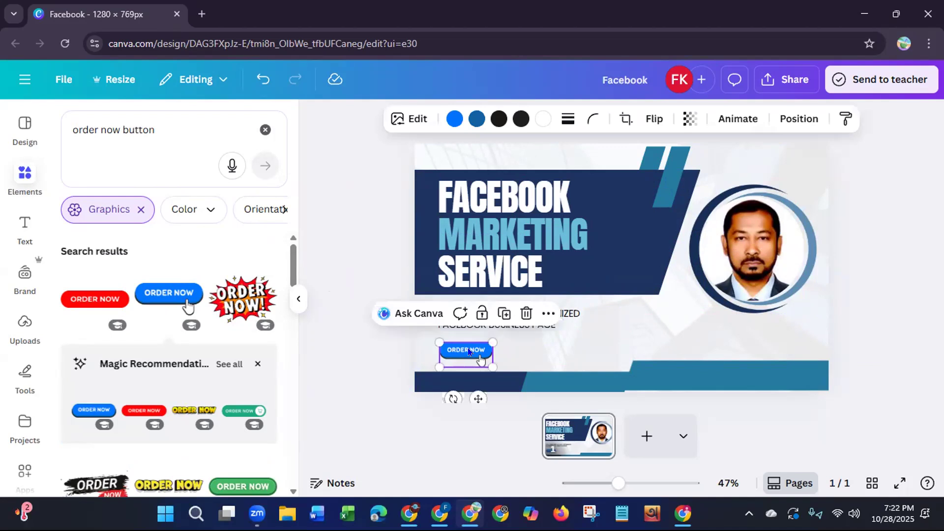
left_click(453, 119)
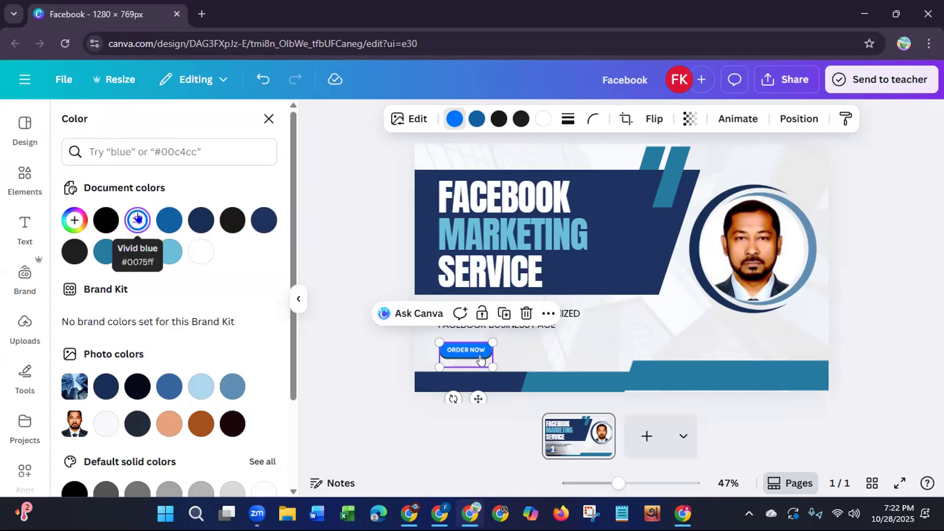
left_click(675, 162)
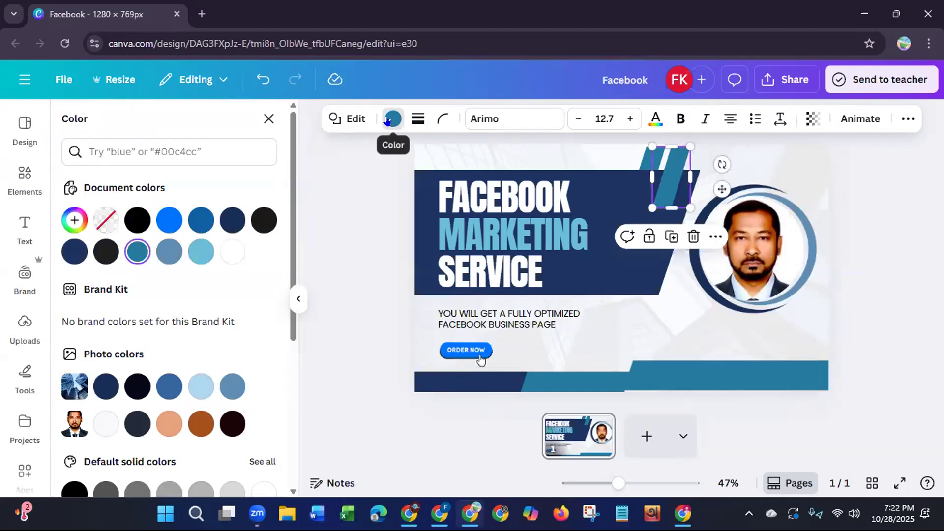
left_click(157, 223)
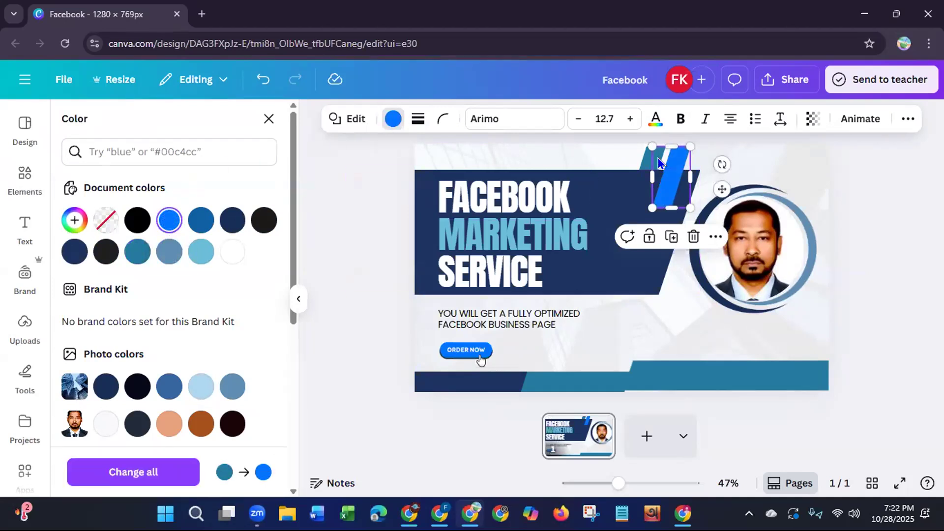
left_click(642, 158)
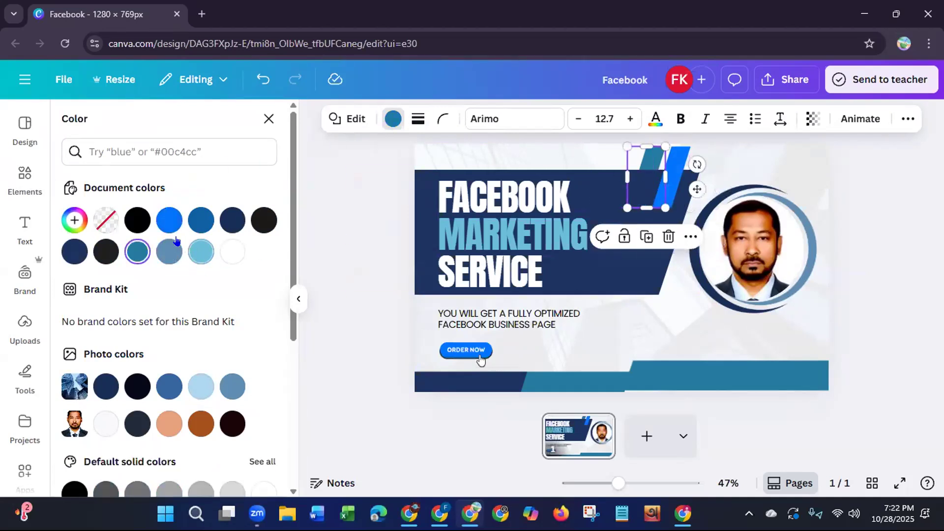
left_click(166, 221)
Step: Recolor both teal bars along the design's bottom edge and the ring's grayish-blue part vivid blue (#0075ff)
left_click(578, 383)
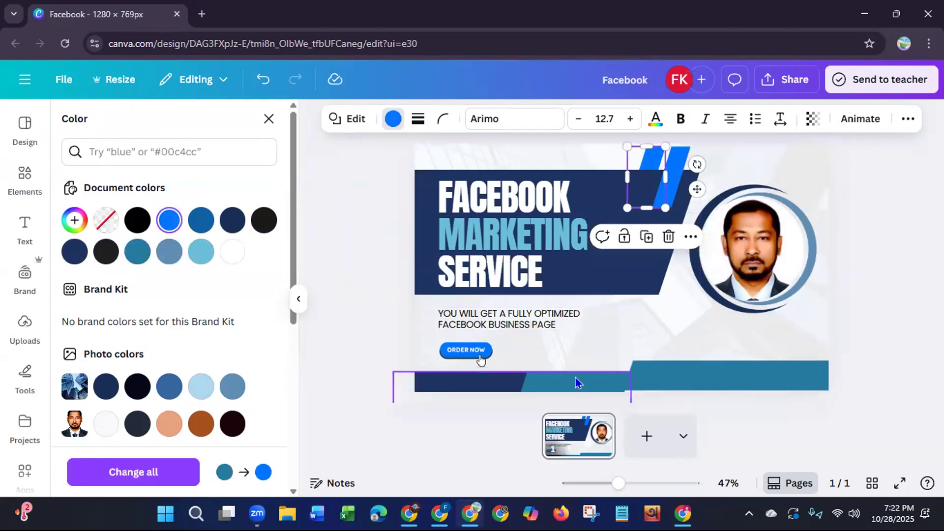
left_click(169, 220)
left_click(649, 376)
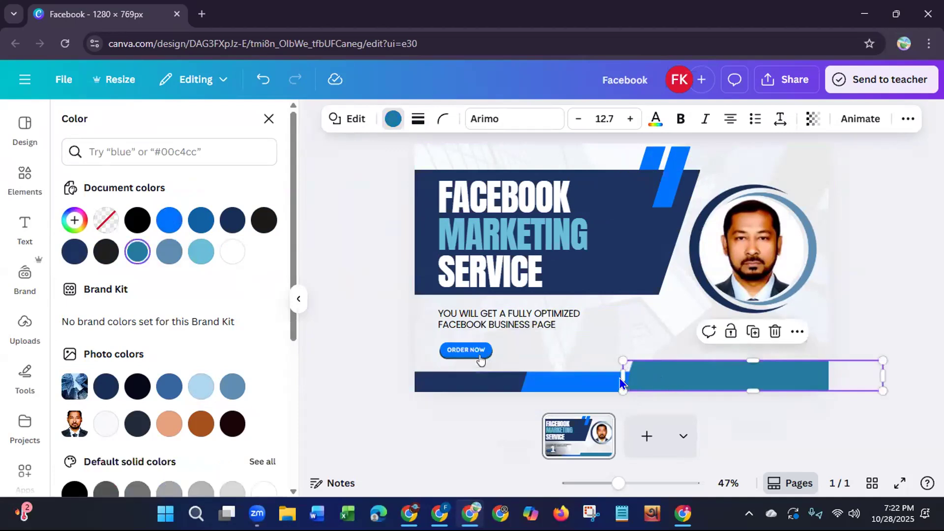
left_click(167, 227)
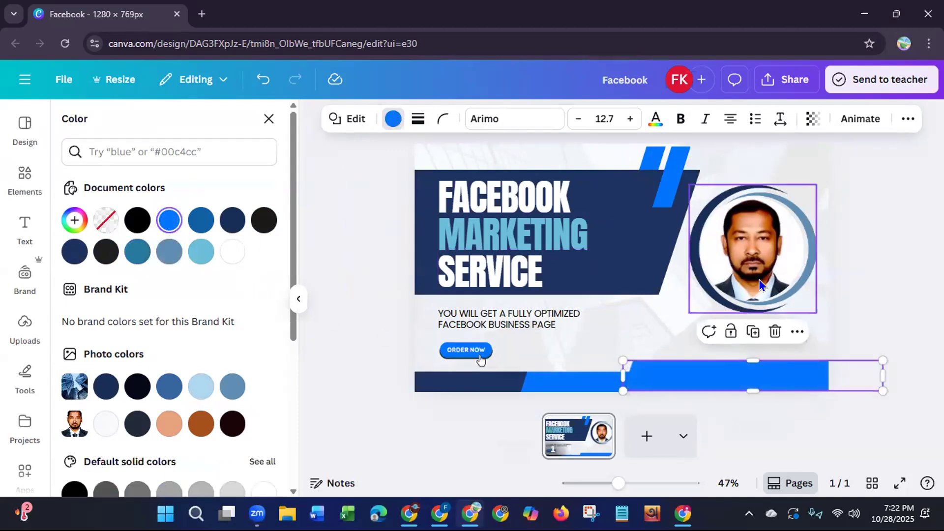
left_click(789, 273)
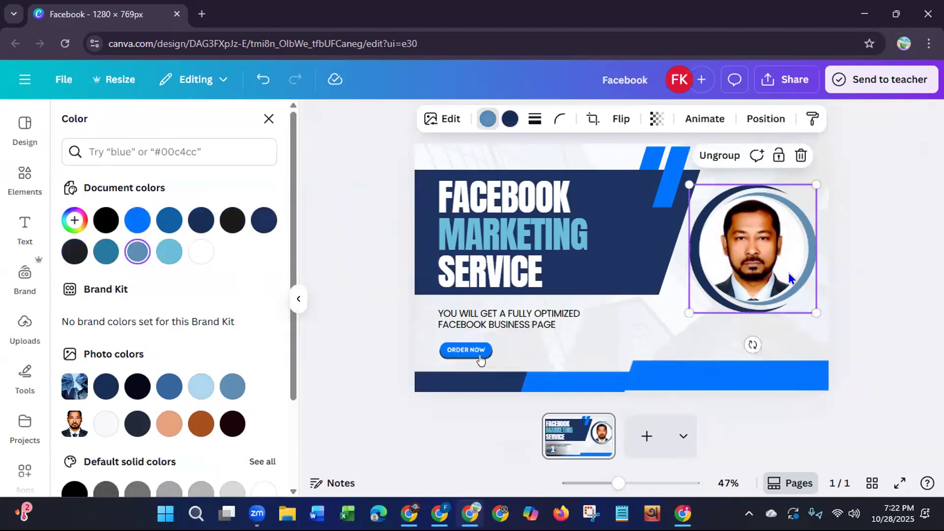
left_click(131, 221)
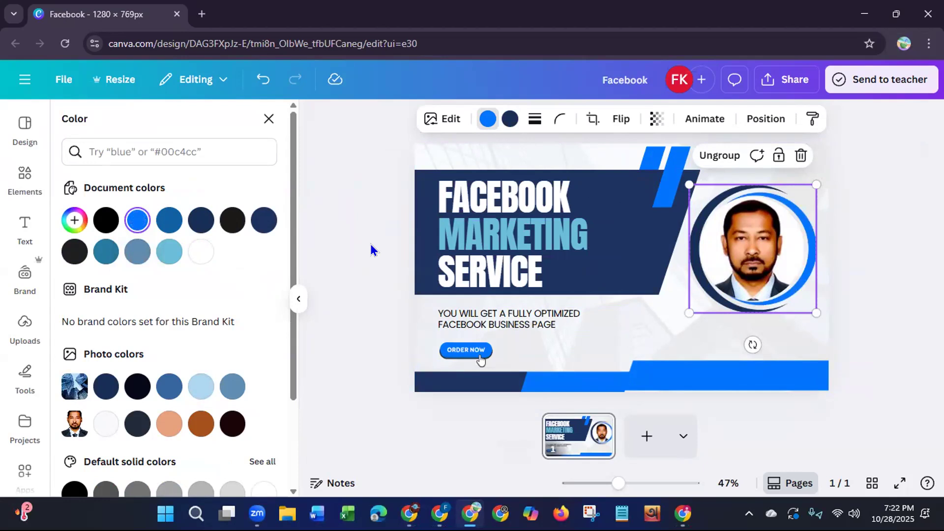
Step: Set the text color of the headline word MARKETING to vivid blue (#0075ff) and deselect it
left_click(531, 241)
left_click(498, 121)
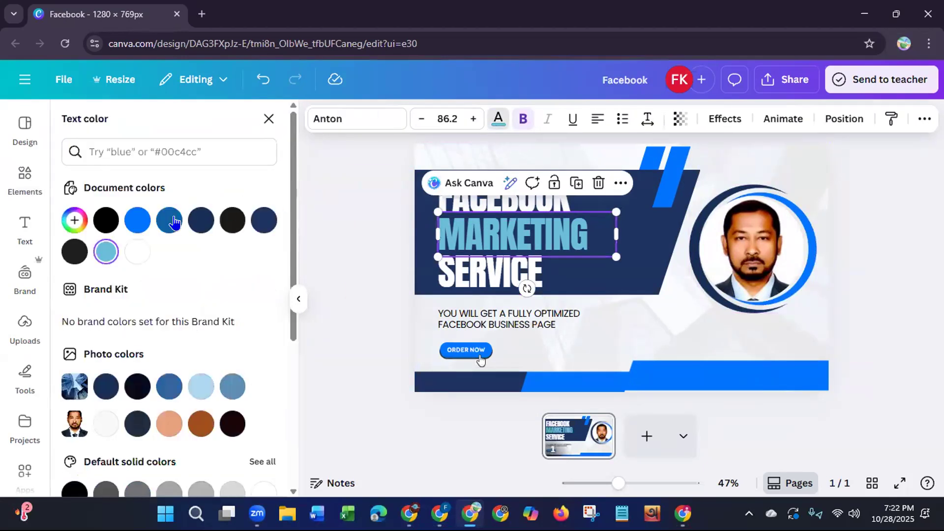
left_click(137, 221)
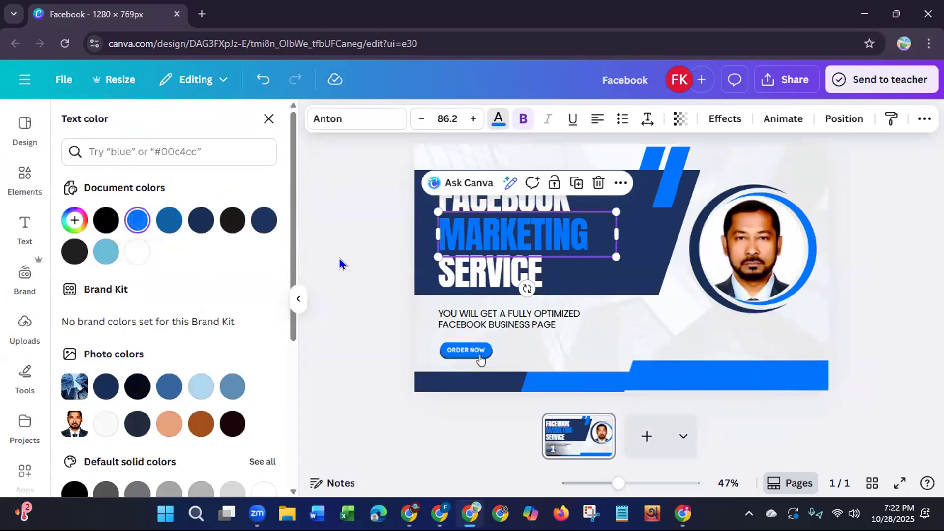
left_click(357, 262)
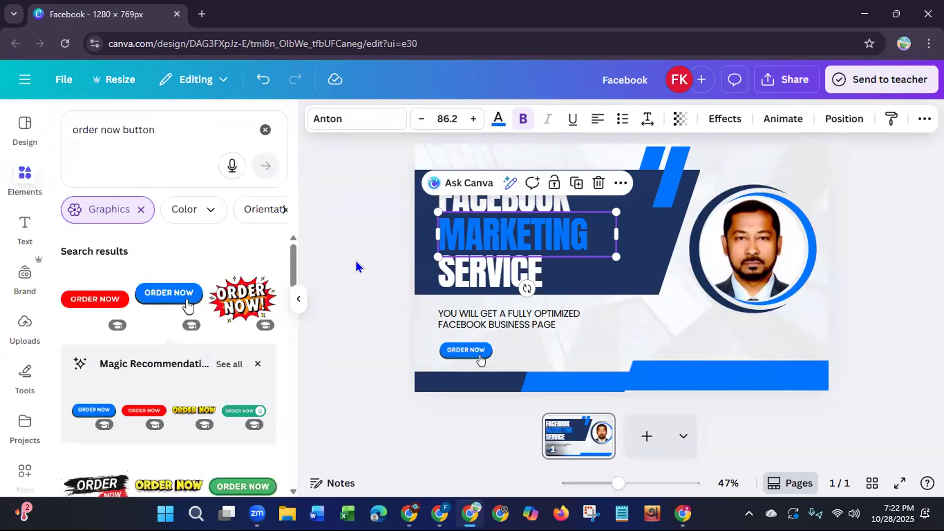
left_click(356, 266)
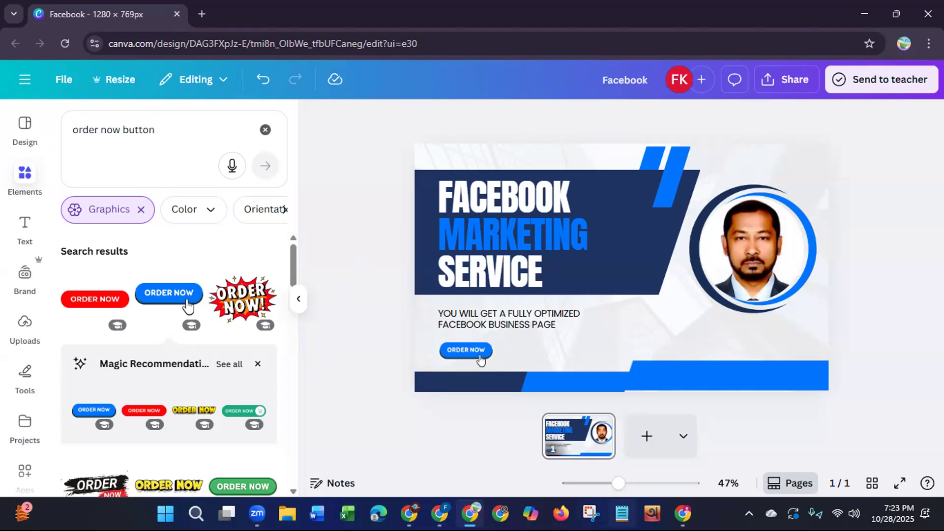
Step: Switch to Notepad and open the text file "facebook page Gig" from the Documents folder
left_click(622, 514)
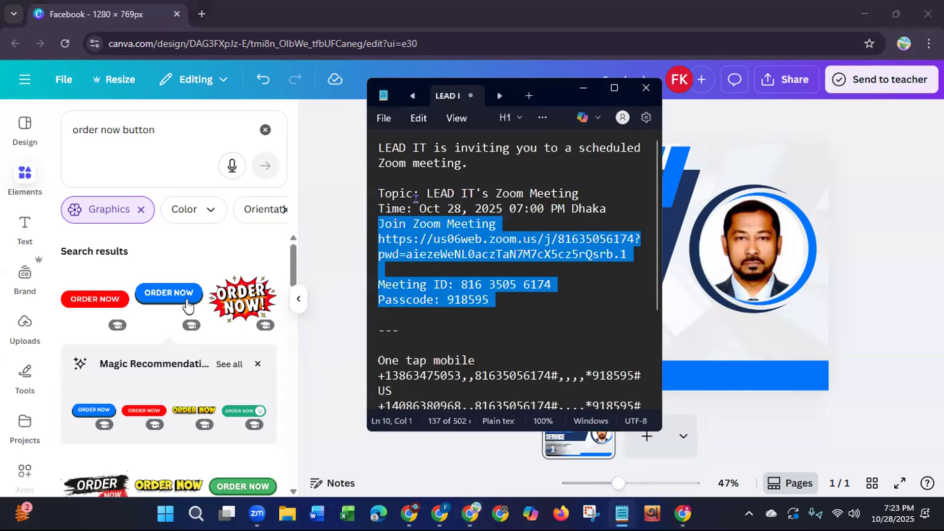
left_click(384, 119)
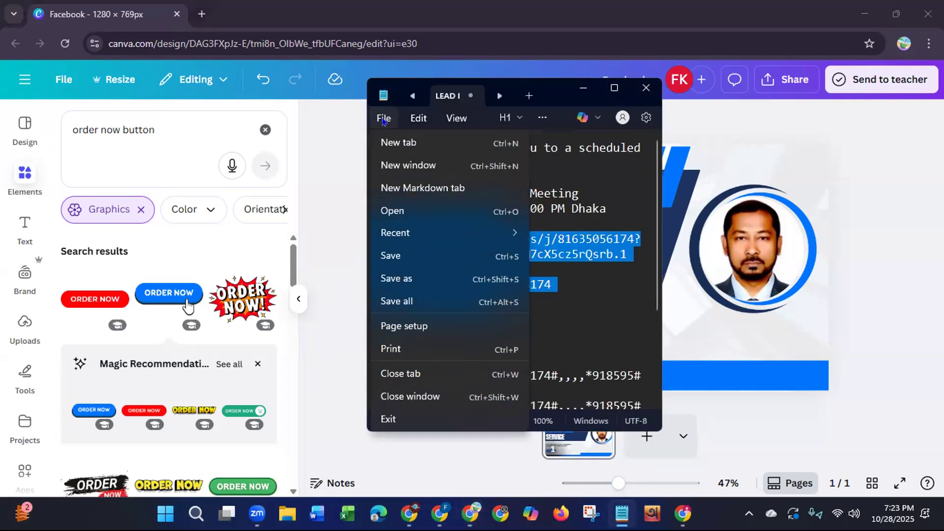
left_click(385, 215)
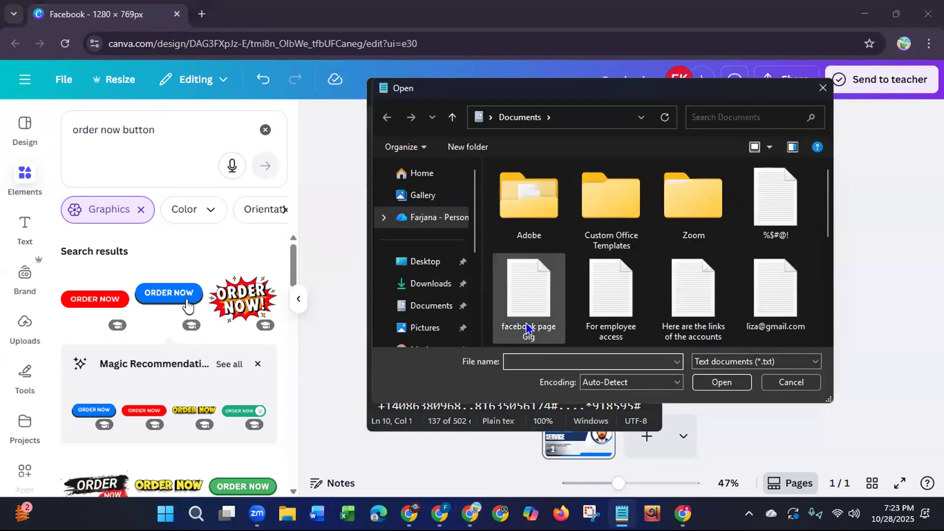
double_click(524, 299)
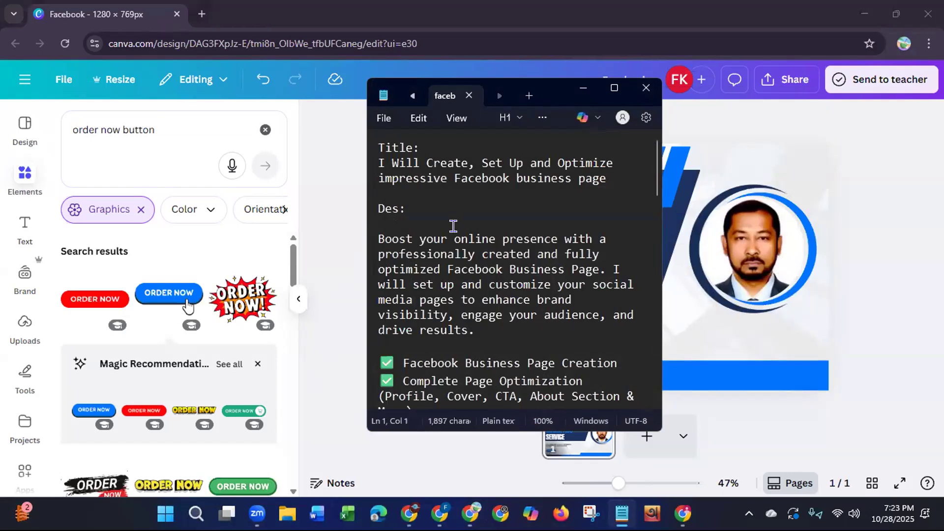
Step: Copy the title "I Will Create, Set Up and Optimize impressive Facebook business page" from the text file and rename the Canva design with it
left_click_drag(375, 162, 606, 174)
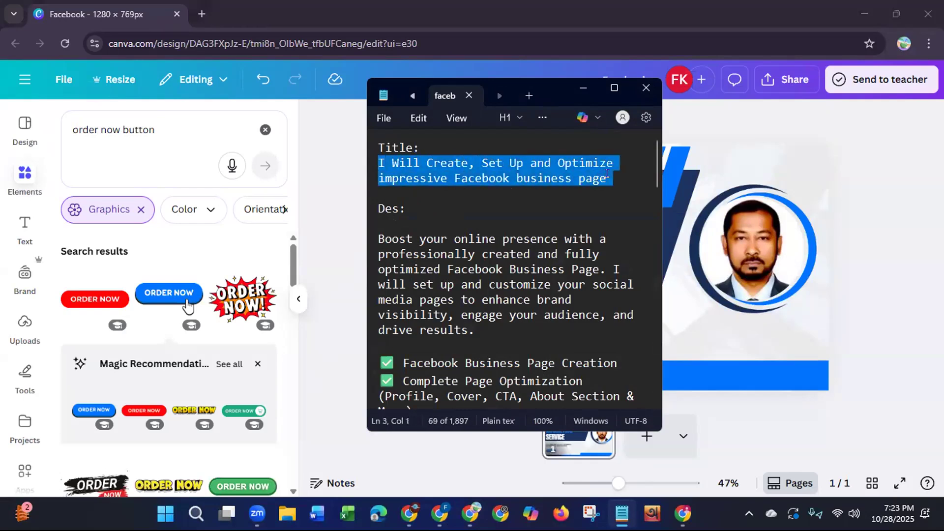
right_click(539, 174)
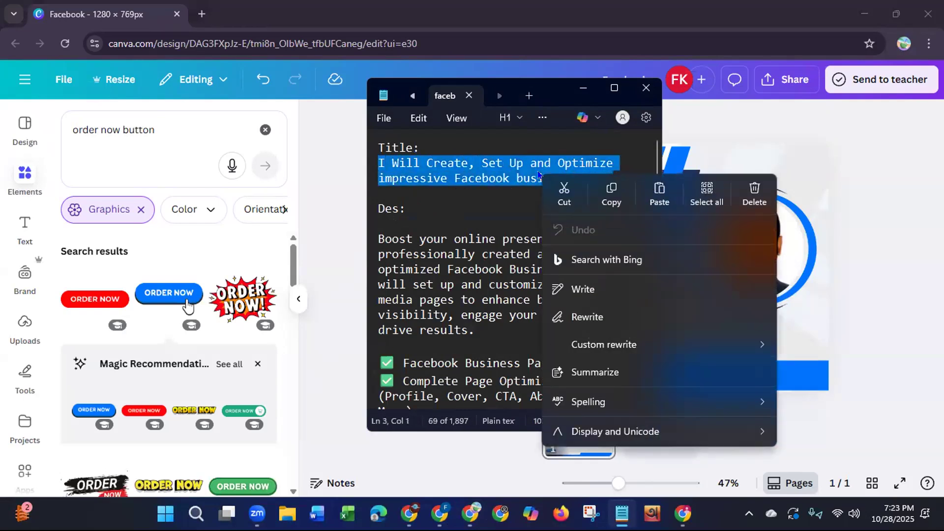
left_click(605, 193)
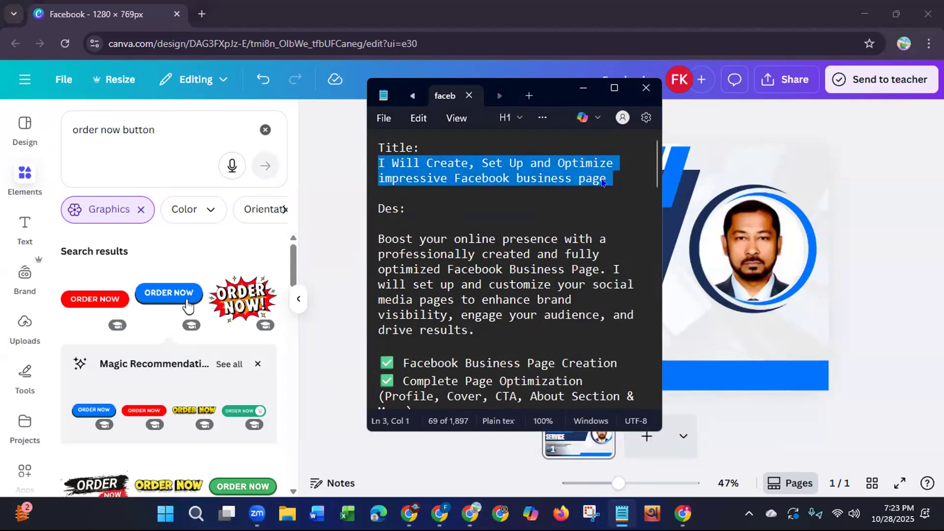
left_click(583, 88)
left_click(643, 79)
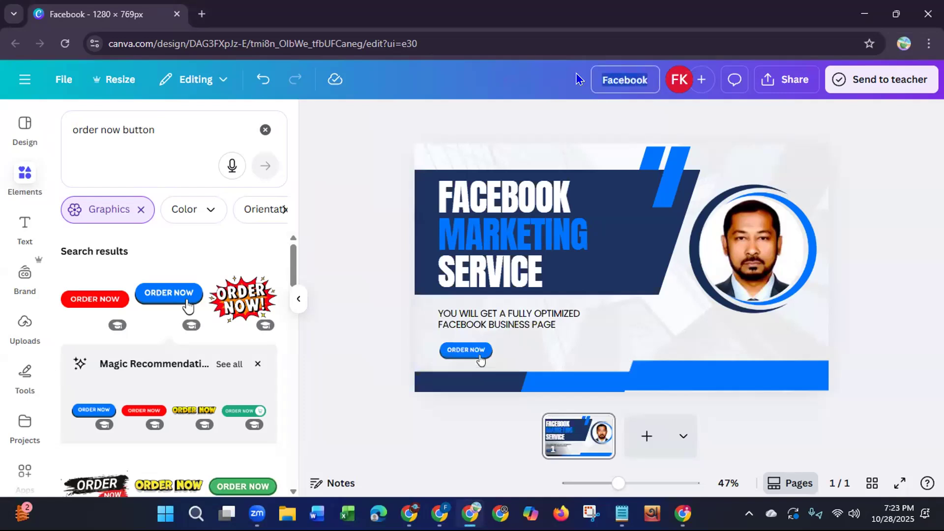
key("ctrl+v")
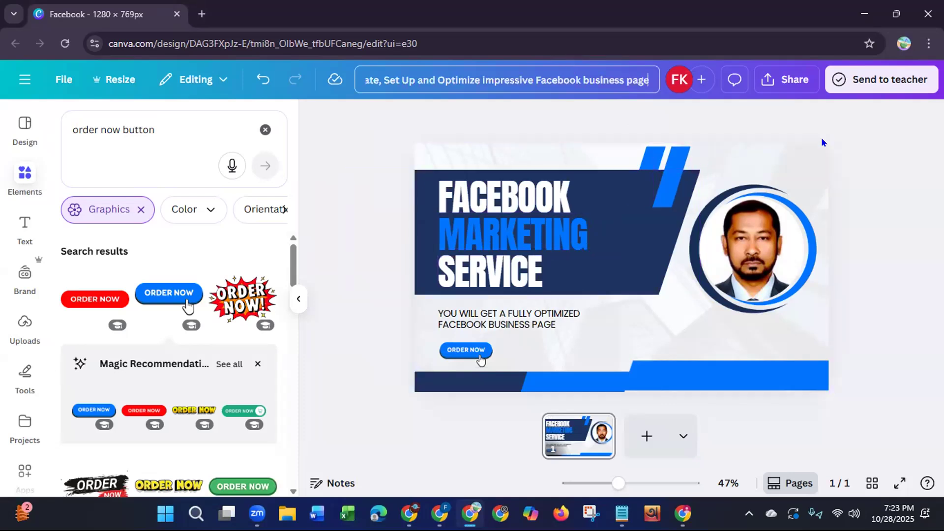
Step: Download the design as a JPG at size 1 with the quality set to 100
left_click(800, 83)
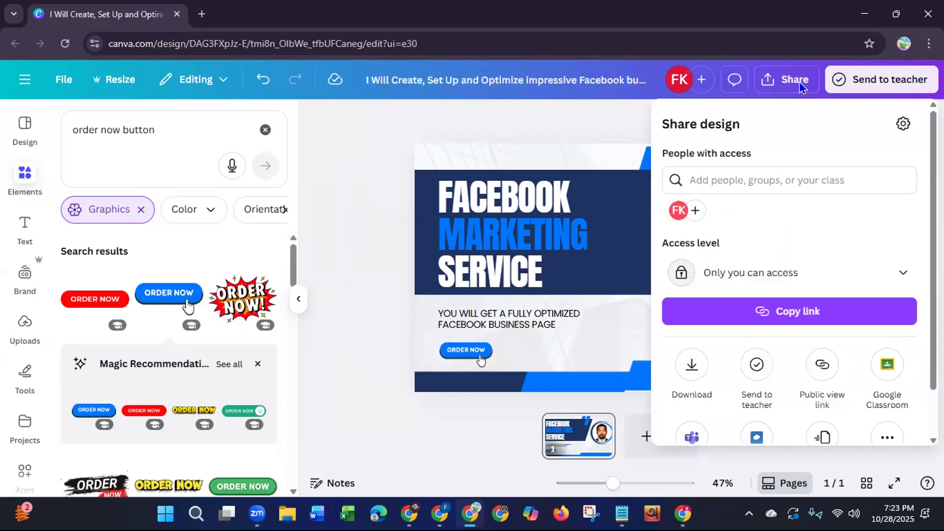
left_click(692, 365)
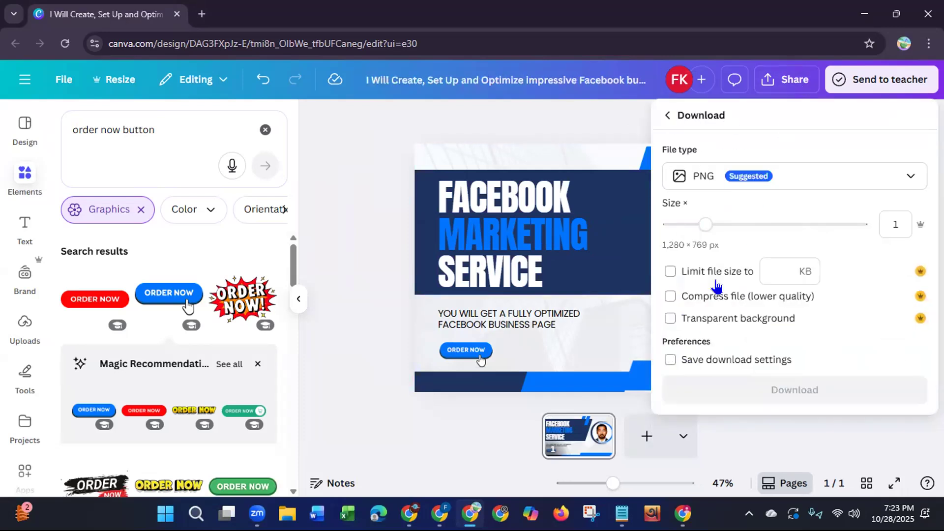
left_click(783, 175)
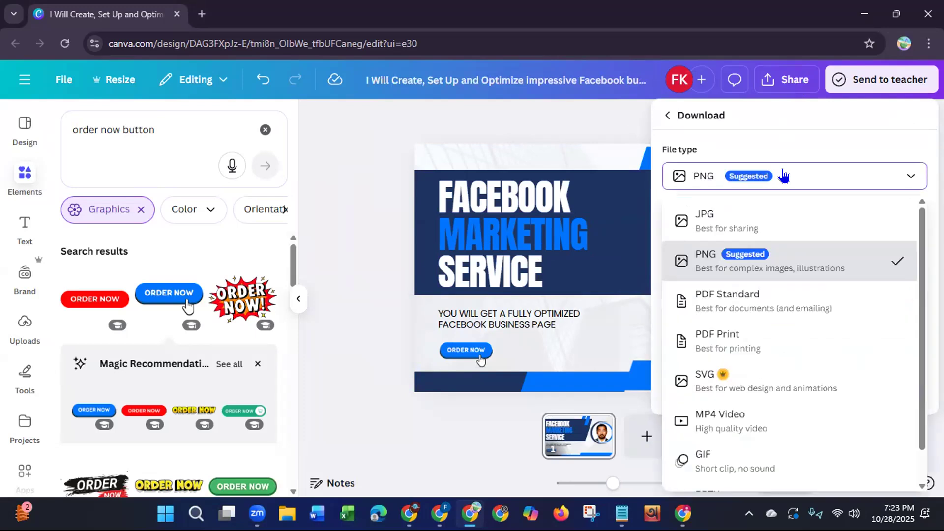
left_click(720, 223)
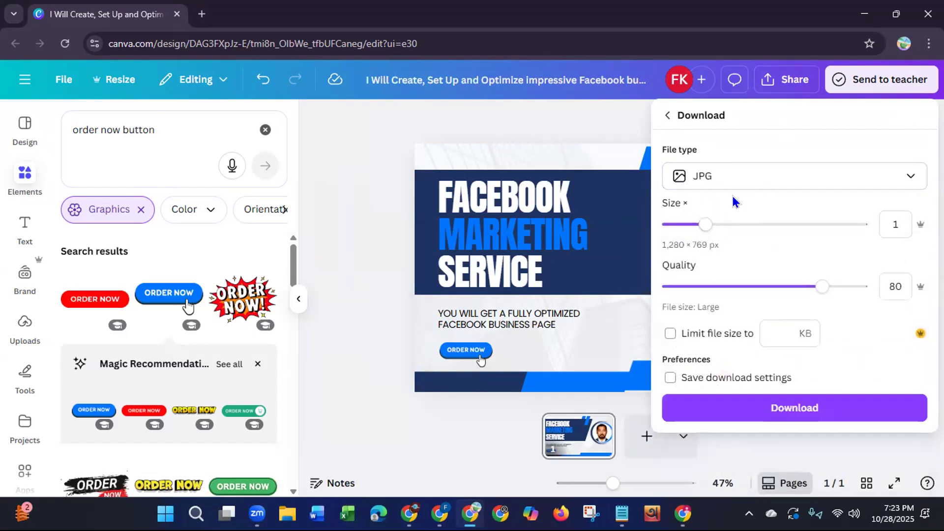
left_click_drag(823, 288, 866, 287)
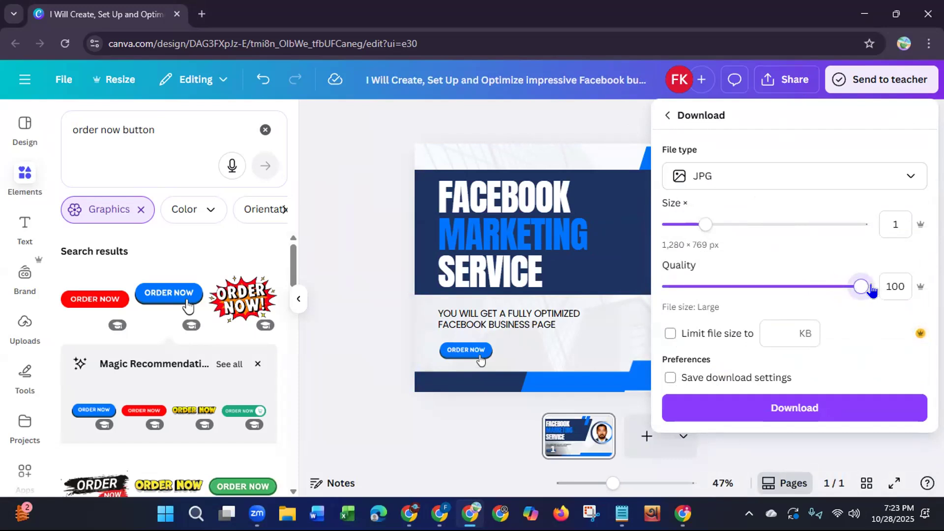
left_click(830, 412)
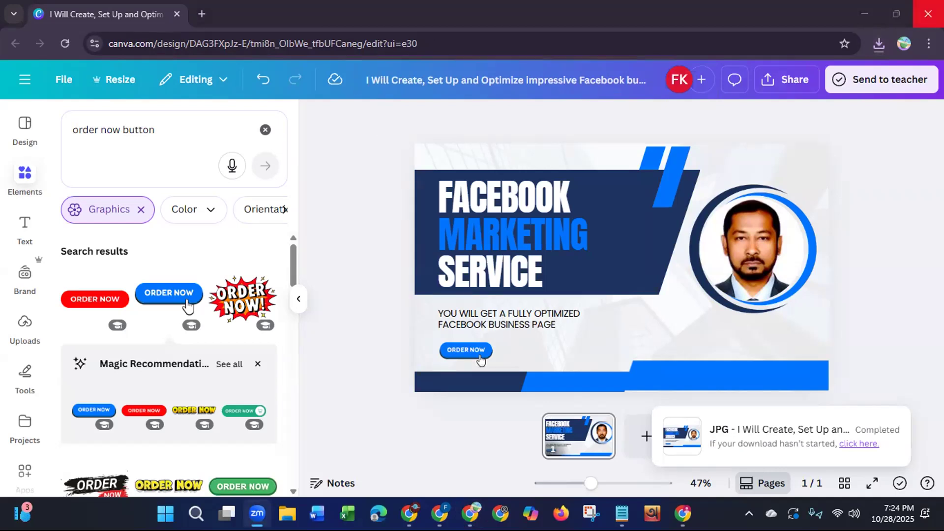
Step: Close the browser window and open the Downloads folder in File Explorer
left_click(928, 14)
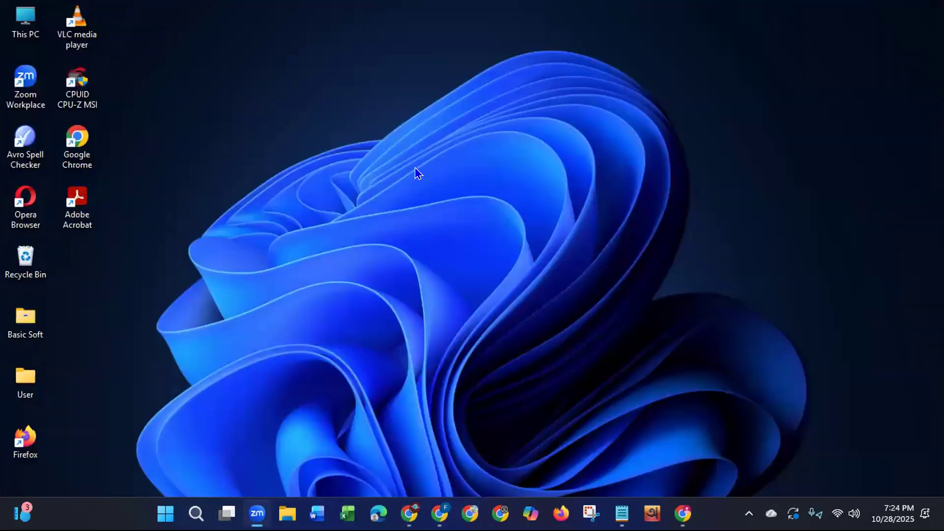
right_click(415, 169)
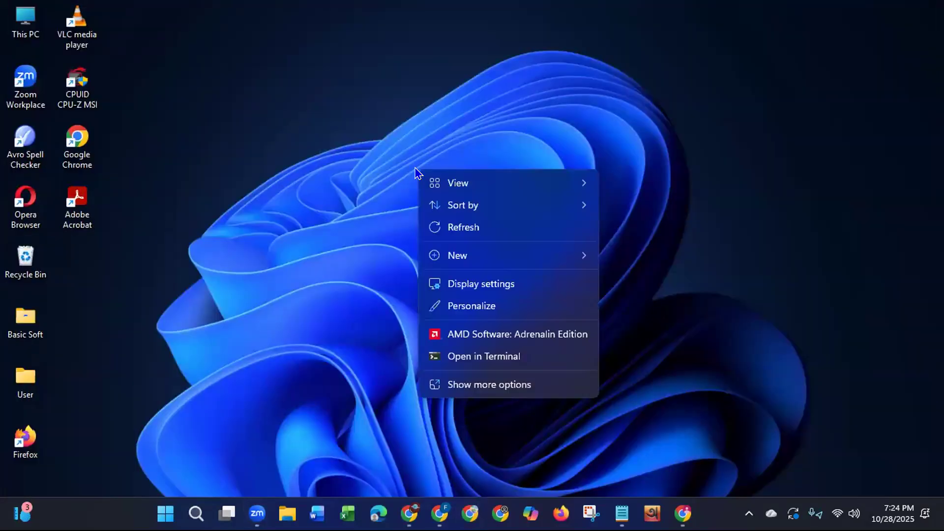
left_click(455, 227)
left_click(287, 513)
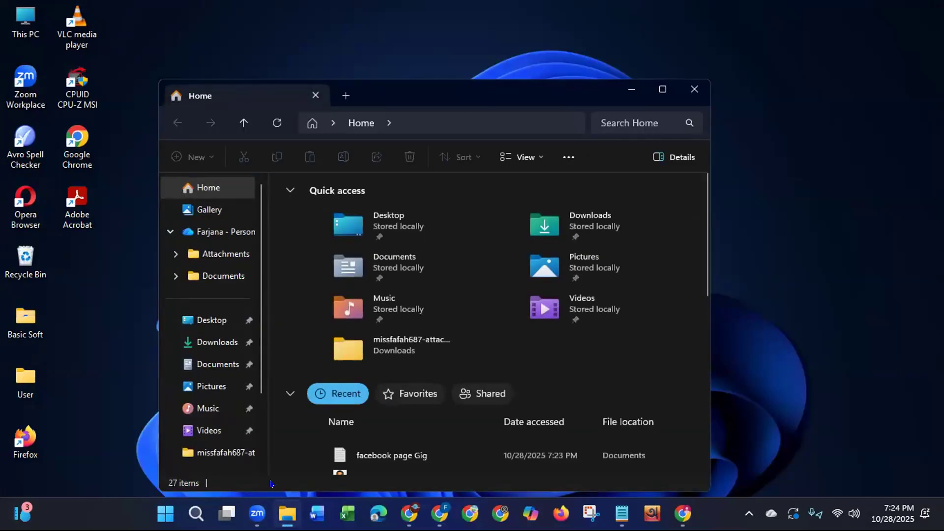
left_click(205, 342)
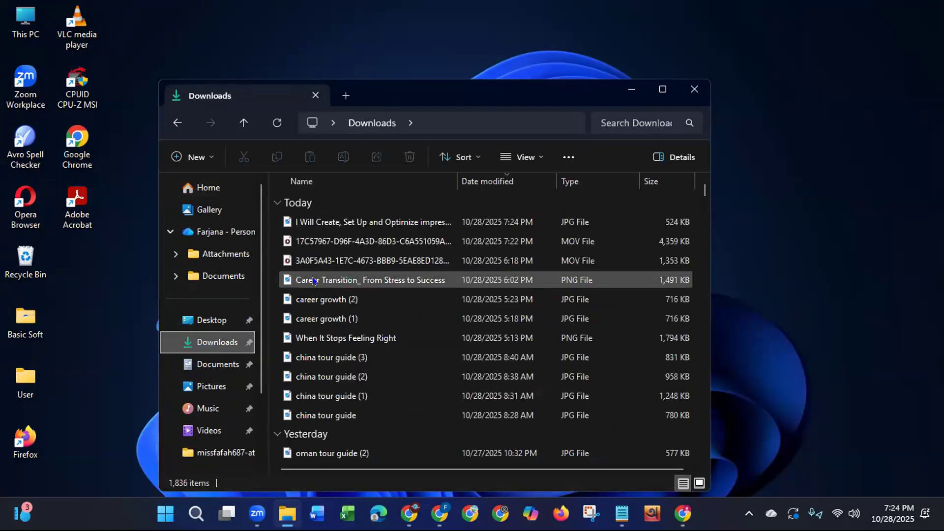
Step: Open the properties of the downloaded JPG "I Will Create, Set Up and Optimize impressive Facebook business page"
left_click(348, 221)
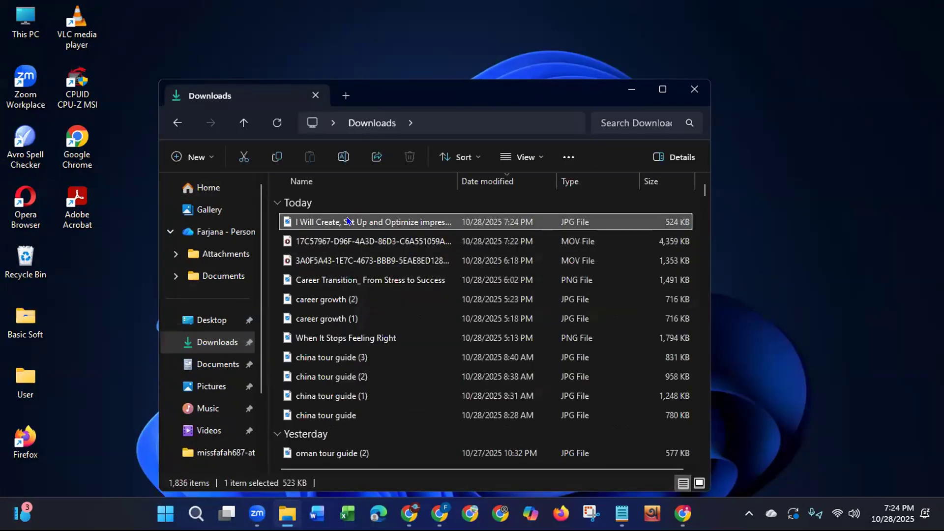
right_click(348, 222)
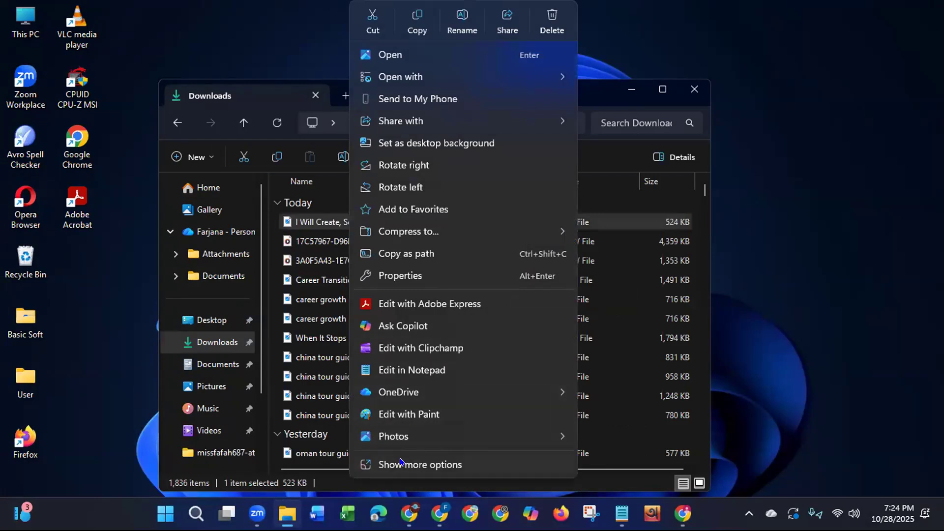
left_click(401, 465)
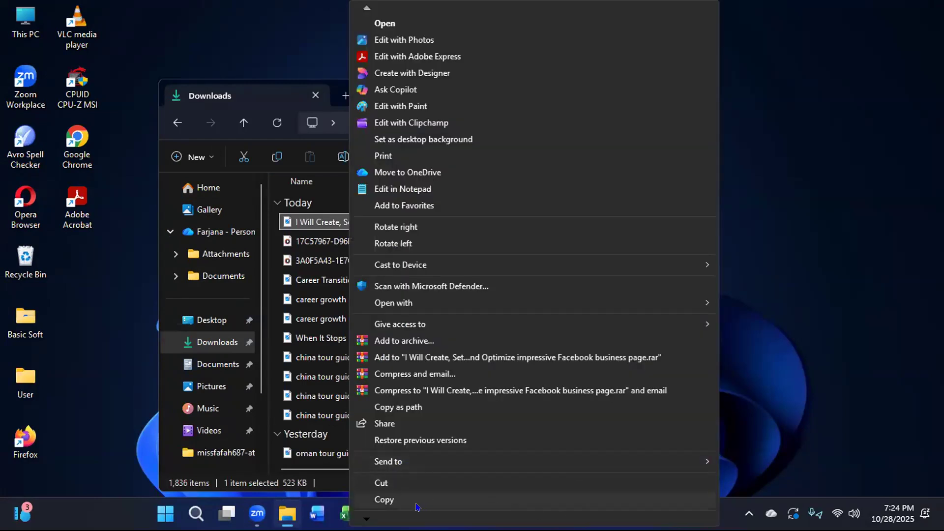
key("Down")
key("Down")
key("Down")
key("Down")
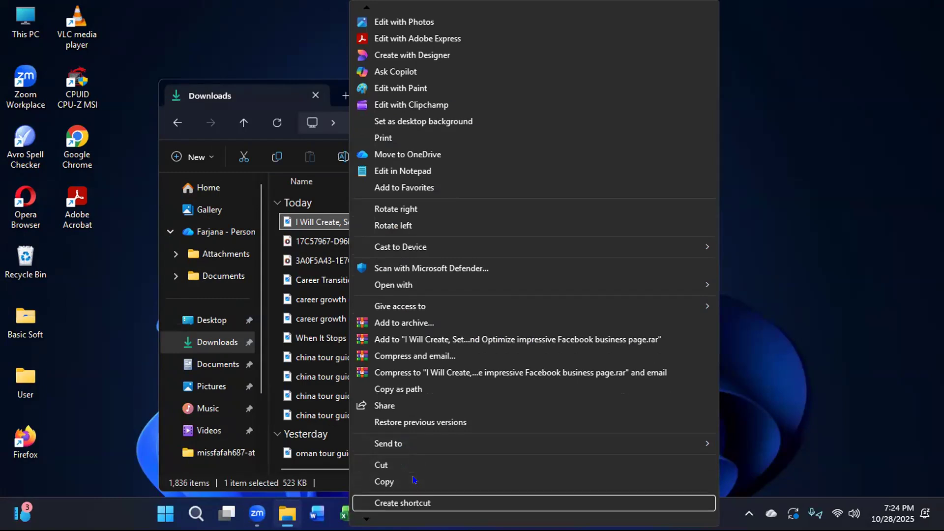
key("Down")
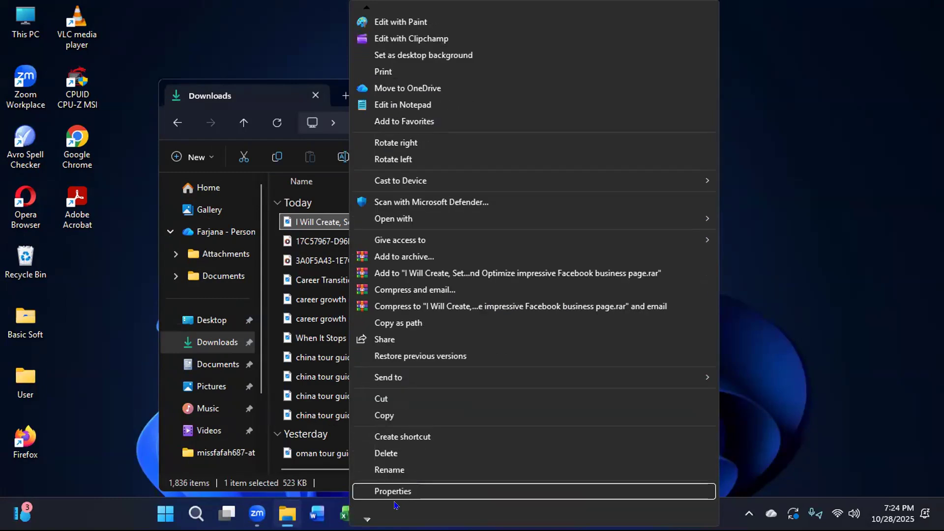
left_click(422, 496)
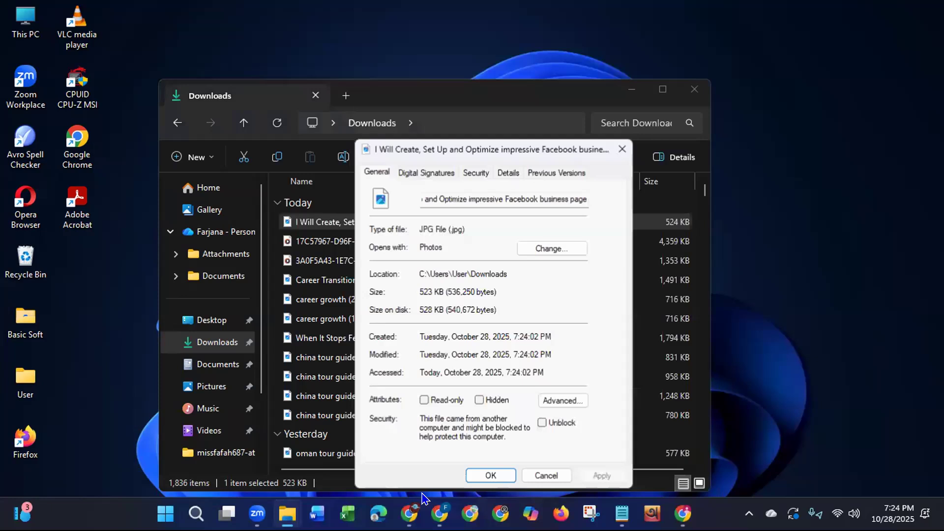
Step: Close the Downloads window and bring up the detailed metadata in the JPG's properties
left_click(695, 89)
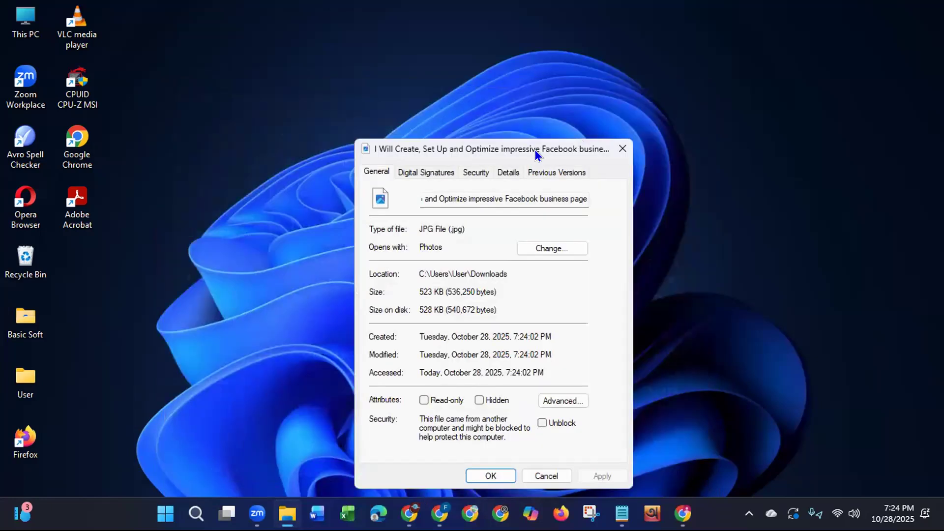
left_click_drag(535, 149, 568, 94)
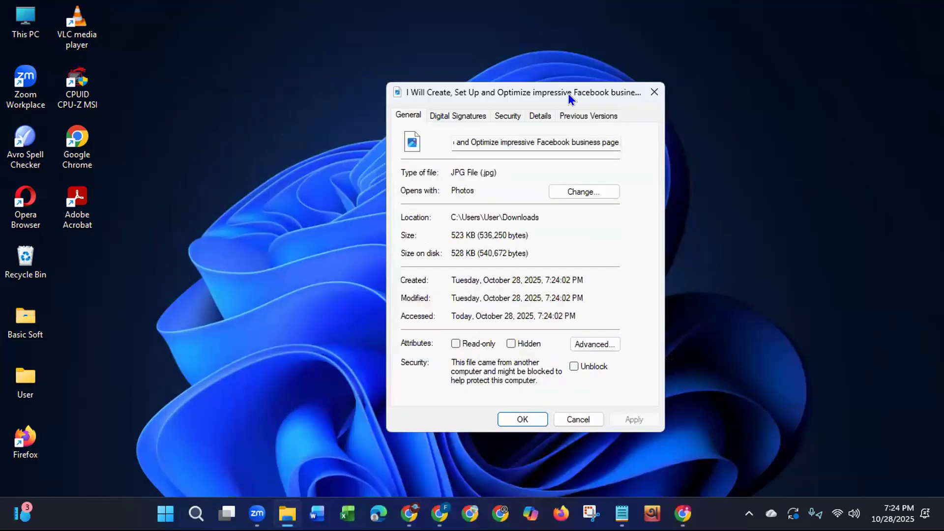
left_click(537, 118)
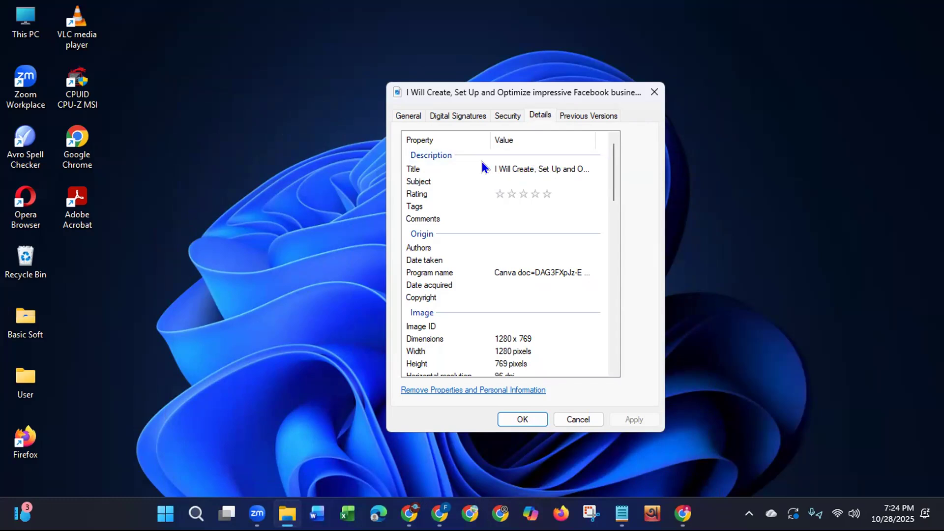
Step: Set the JPG's Subject to "I Will Create, Set Up and Optimize impressive Facebook business page", copied from the Notepad file
left_click(542, 181)
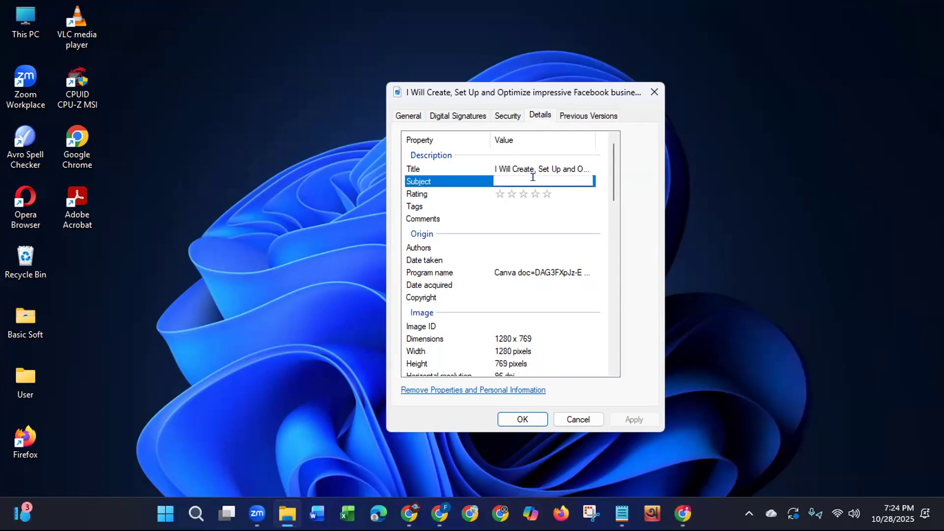
left_click(622, 513)
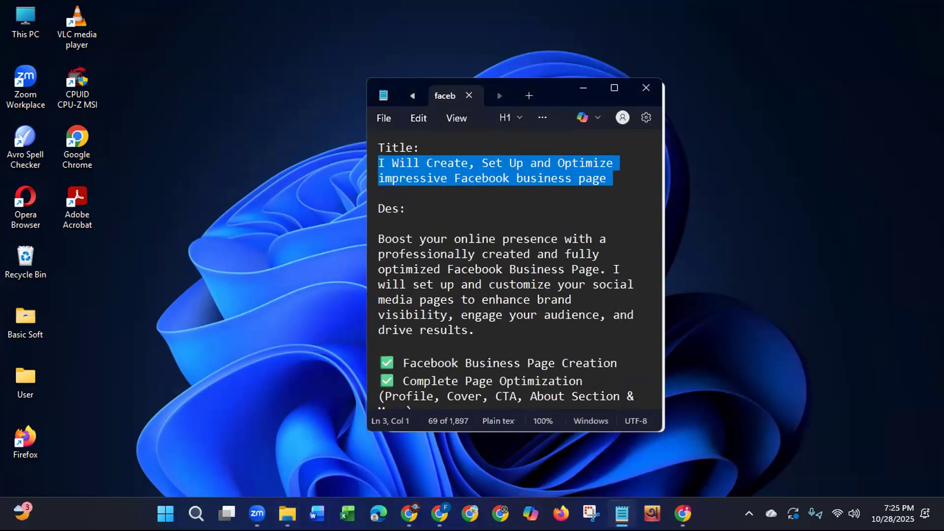
right_click(490, 176)
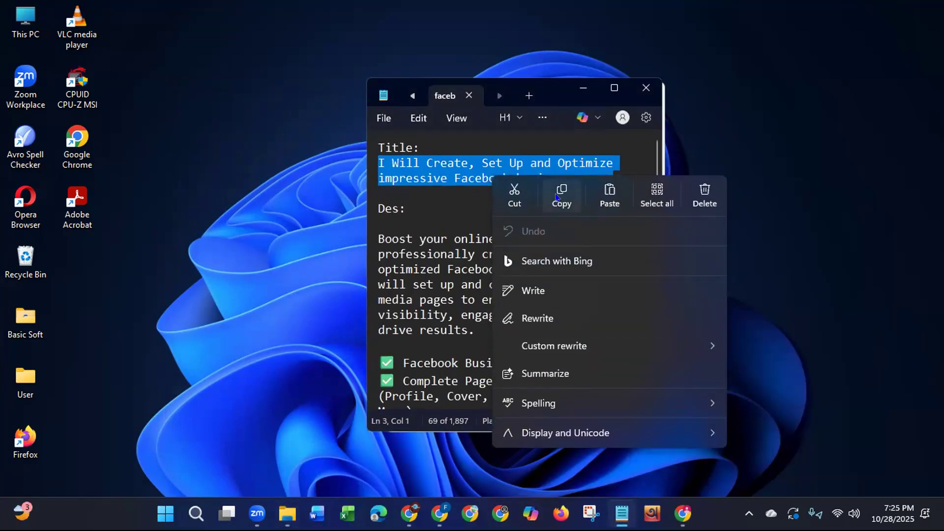
left_click(560, 195)
left_click(576, 89)
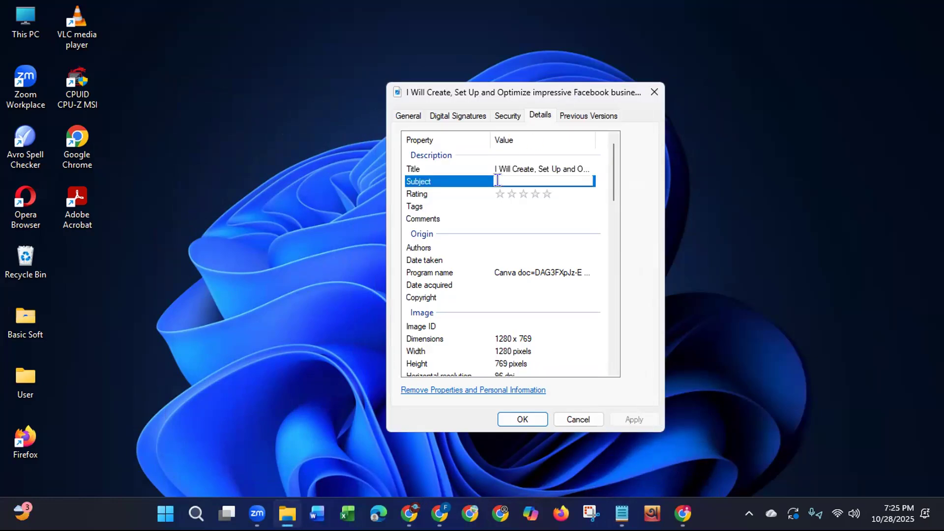
key("ctrl+v")
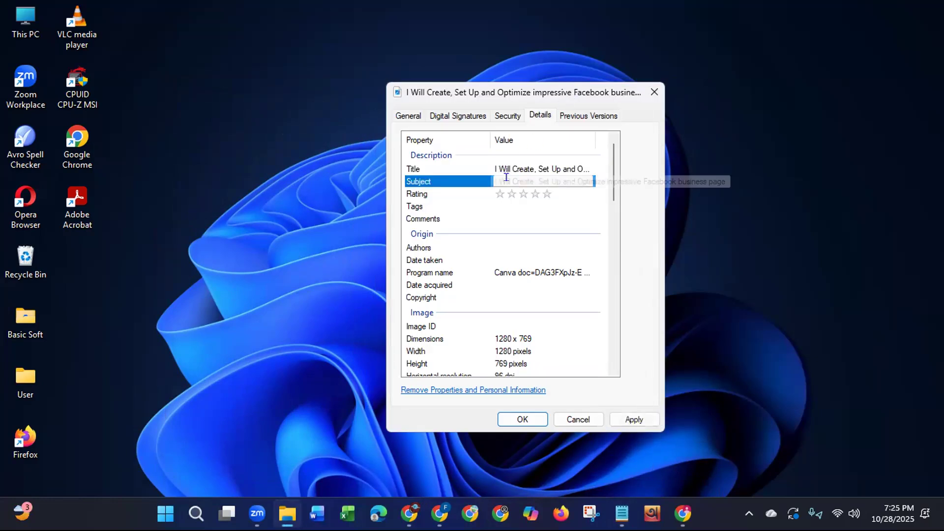
key("Return")
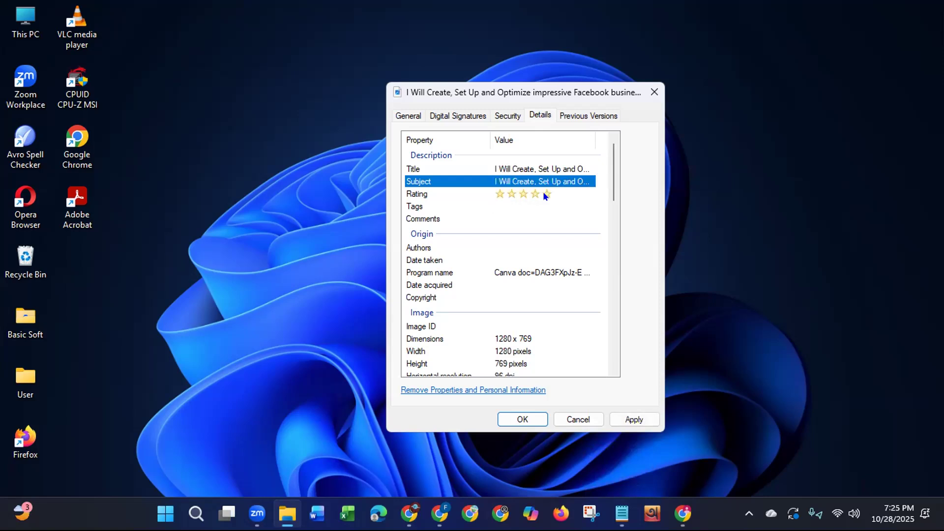
Step: Rate the JPG five stars and add "I Will Create, Set Up and Optimize impressive Facebook business page" as its first tag
left_click(533, 203)
key("ctrl+v")
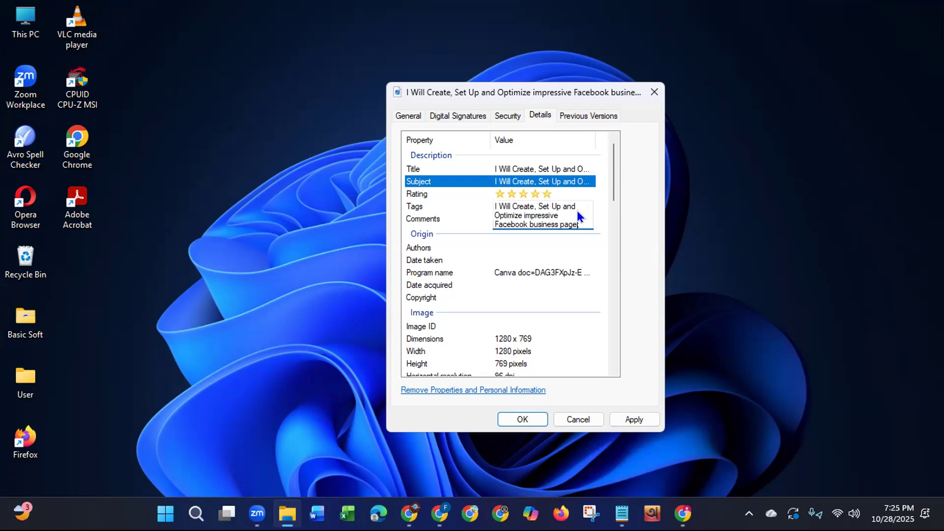
type(";")
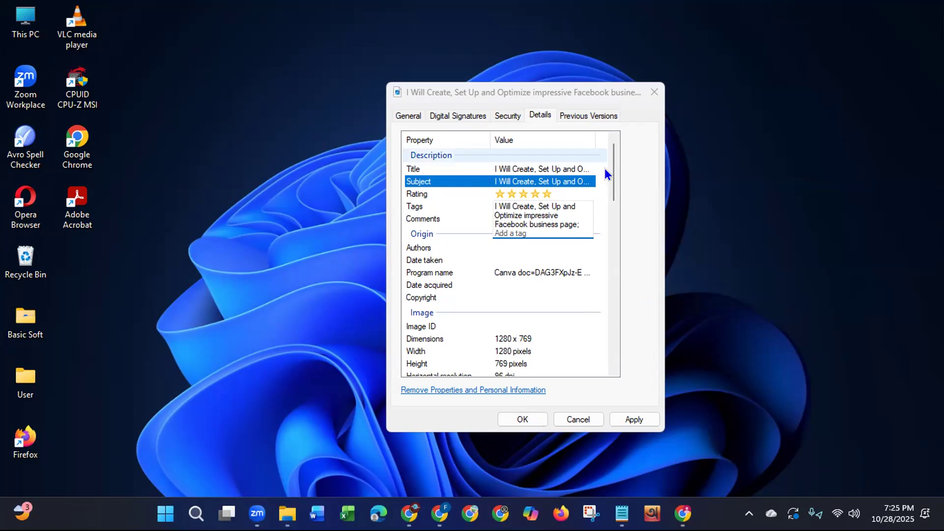
left_click(524, 234)
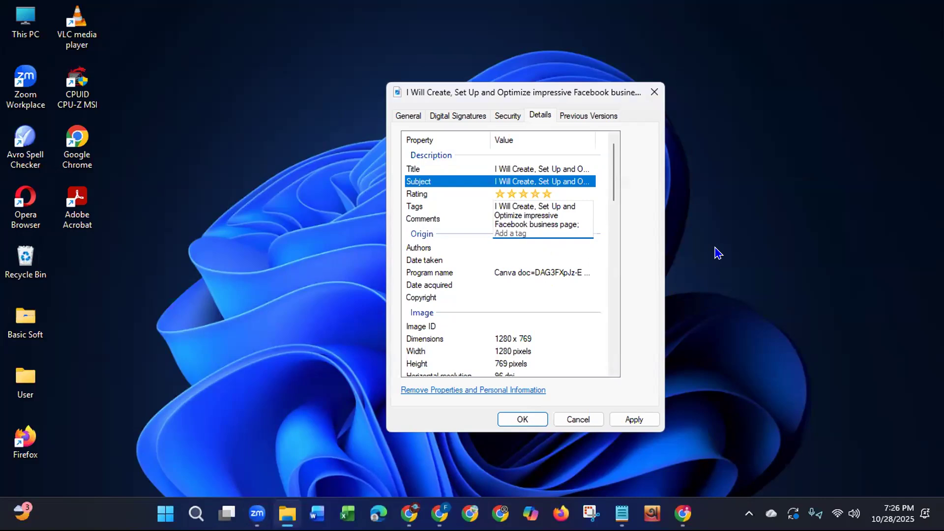
Step: Add the tags "facebook", "facebook marketing" and "facebookpage create" to the JPG
type("facebook; facebook marketing")
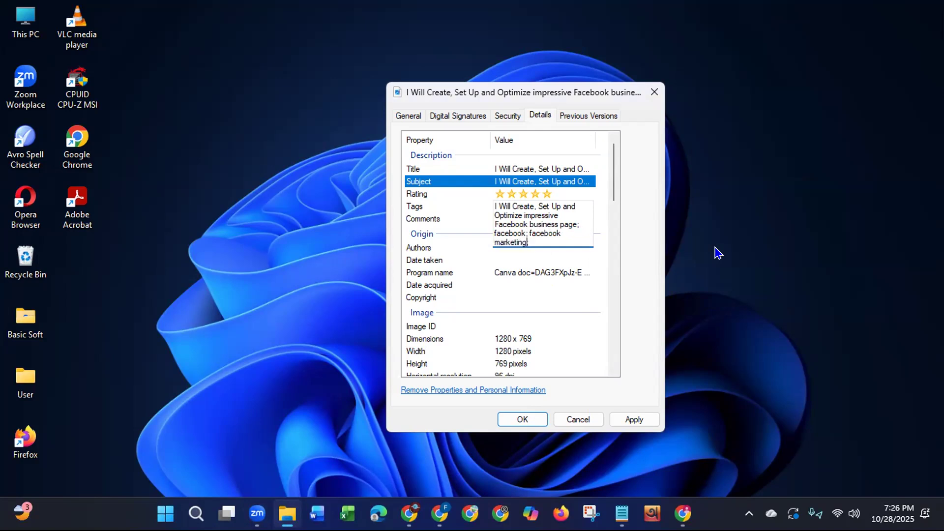
type("; facebook;")
key("BackSpace")
type("page cr")
type("eate")
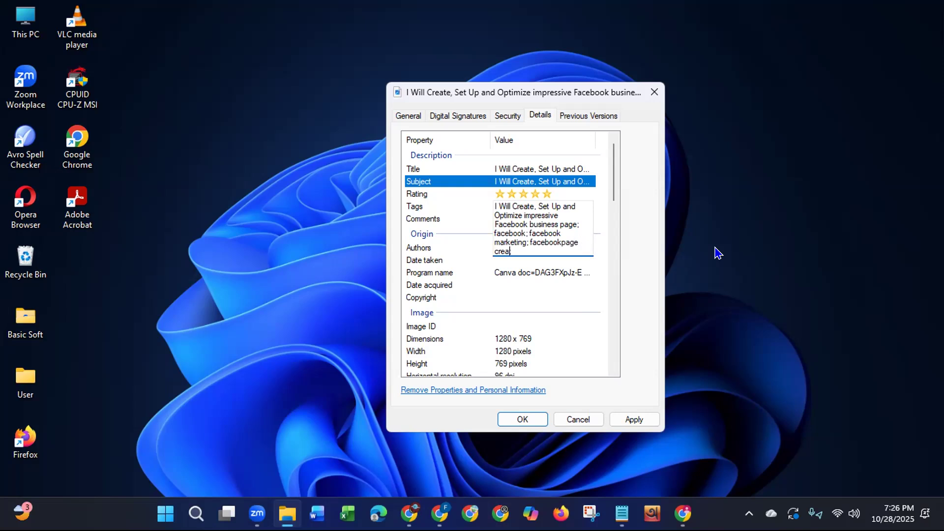
type("; ")
type("page ;")
type("optimization;business ")
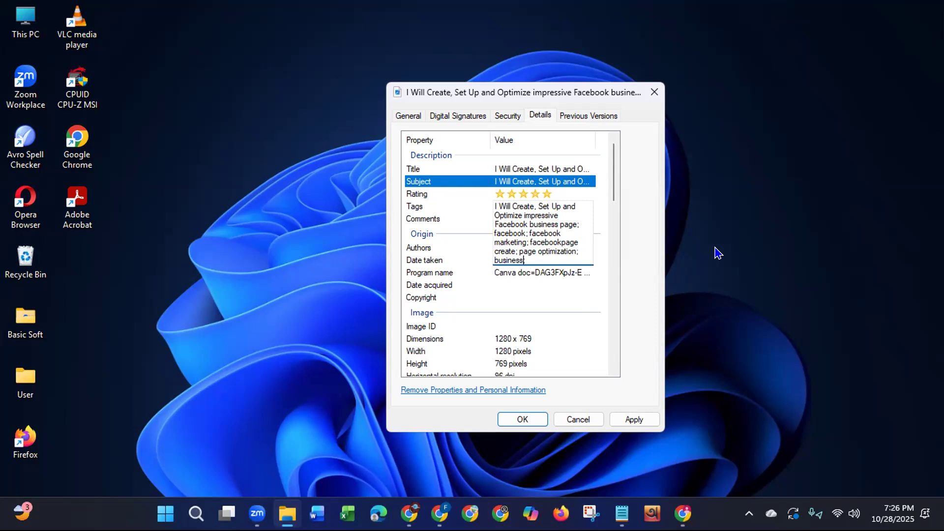
type("page; business a")
Step: Finish the JPG's tag list with "business page setup", "meta" and "business manager"
key("BackSpace")
type("page")
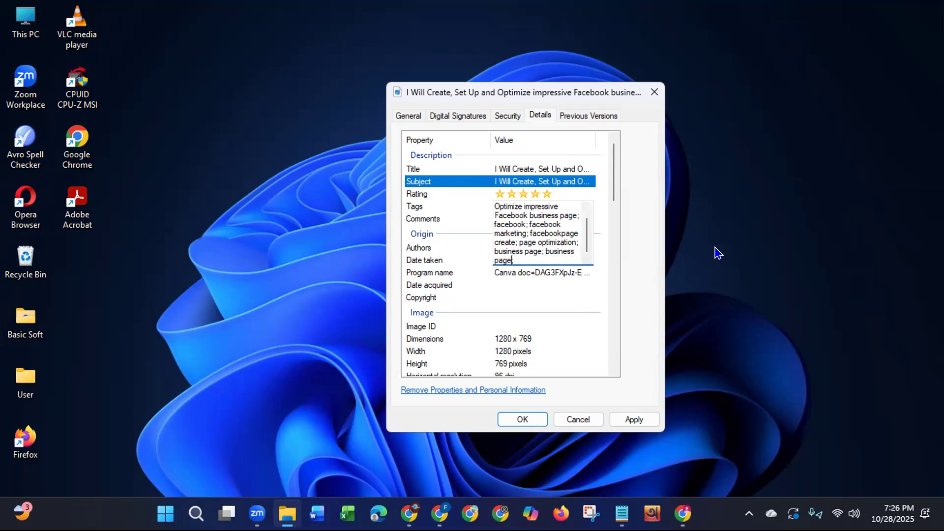
type(" setup; meta; business manager;")
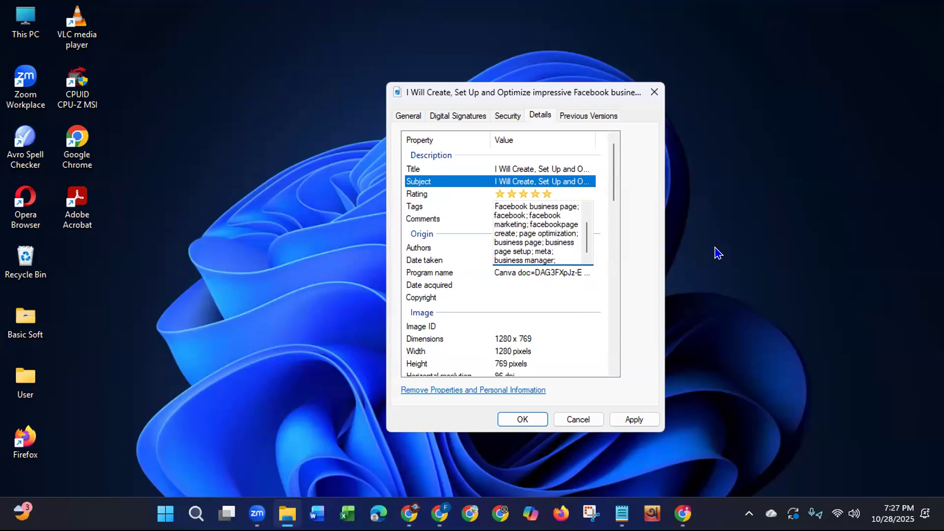
key("Return")
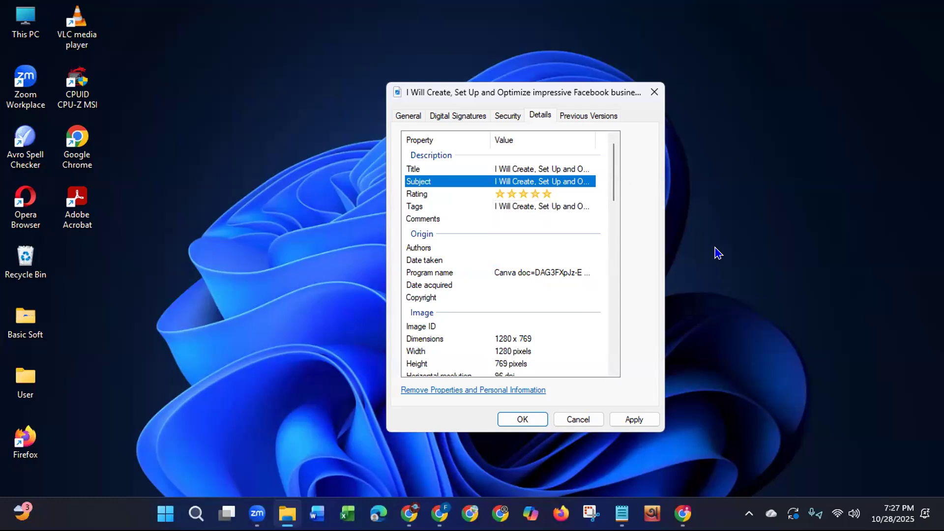
Step: Copy the JPG's complete tag list into its Comments property
left_click(517, 207)
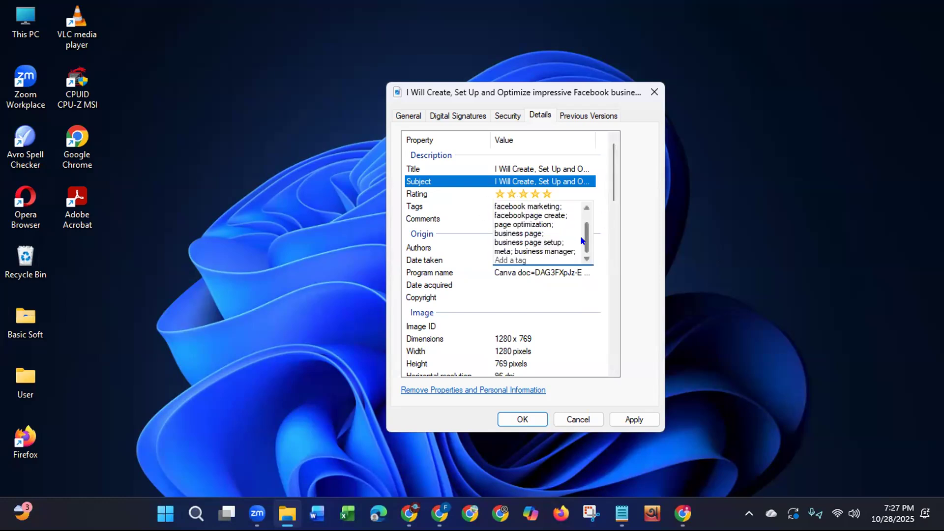
scroll(581, 241, "up", 1)
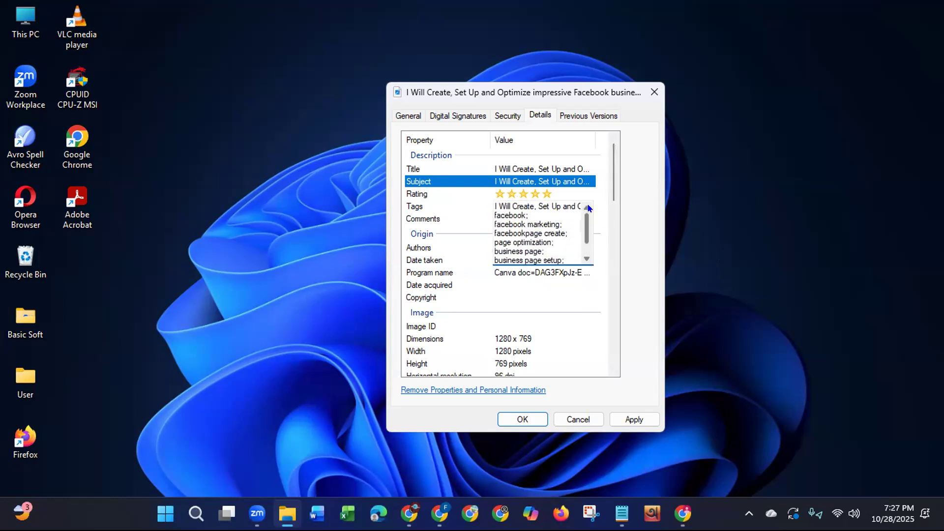
left_click(493, 207)
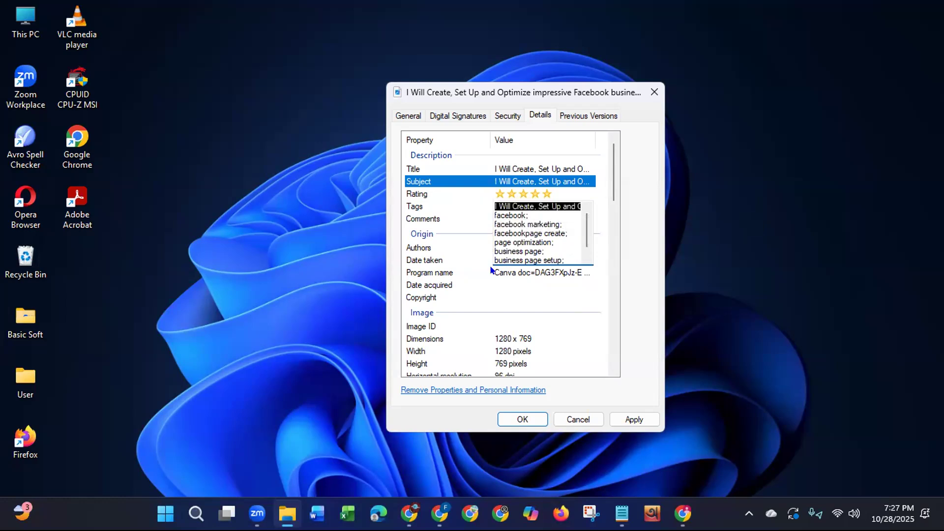
key("shift+Down")
key("shift+Down")
key("shift+Down")
key("shift+Down")
key("shift+Down")
key("shift+Down")
key("shift+Down")
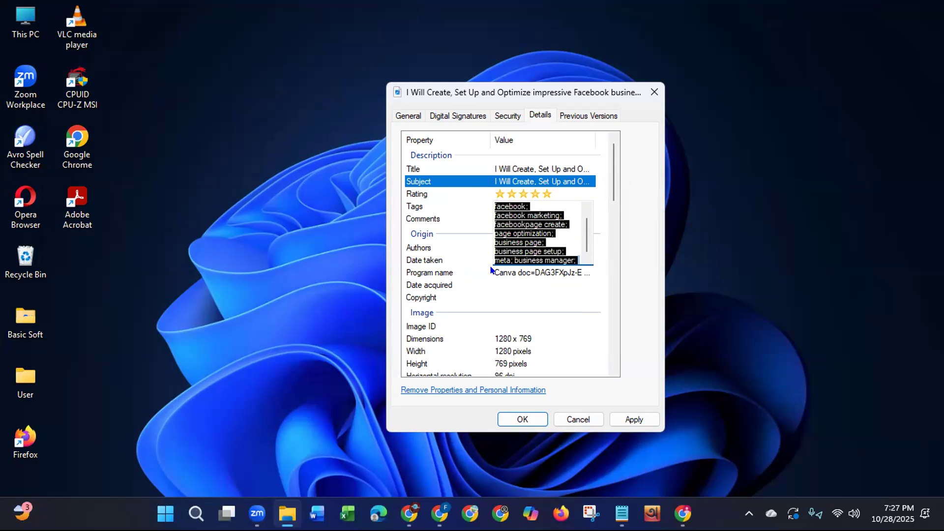
key("ctrl+v")
left_click(454, 213)
left_click(498, 217)
key("ctrl+v")
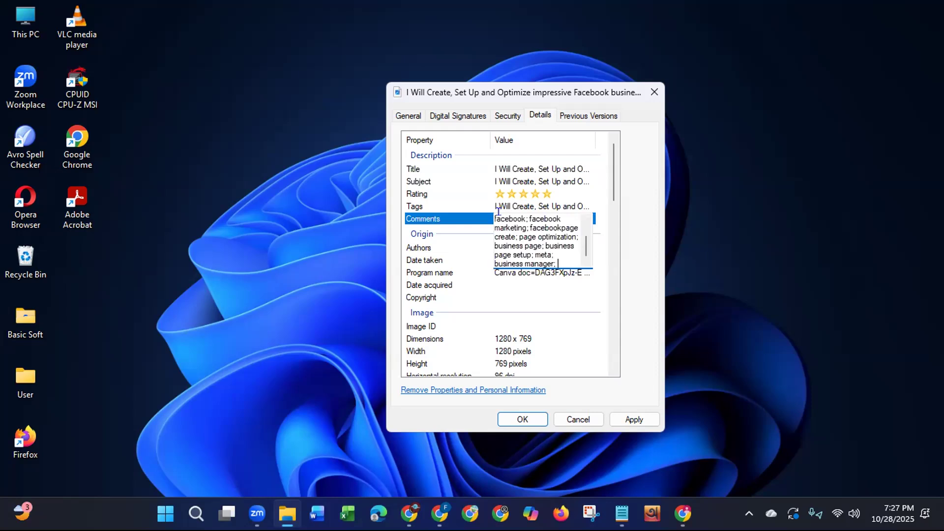
key("Return")
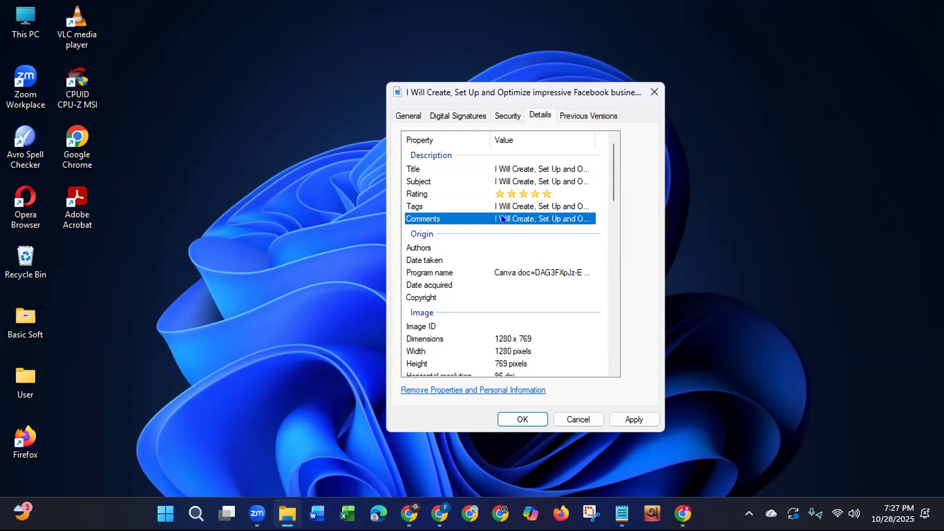
Step: Enter the seller's Fiverr username as the JPG's author
left_click(512, 247)
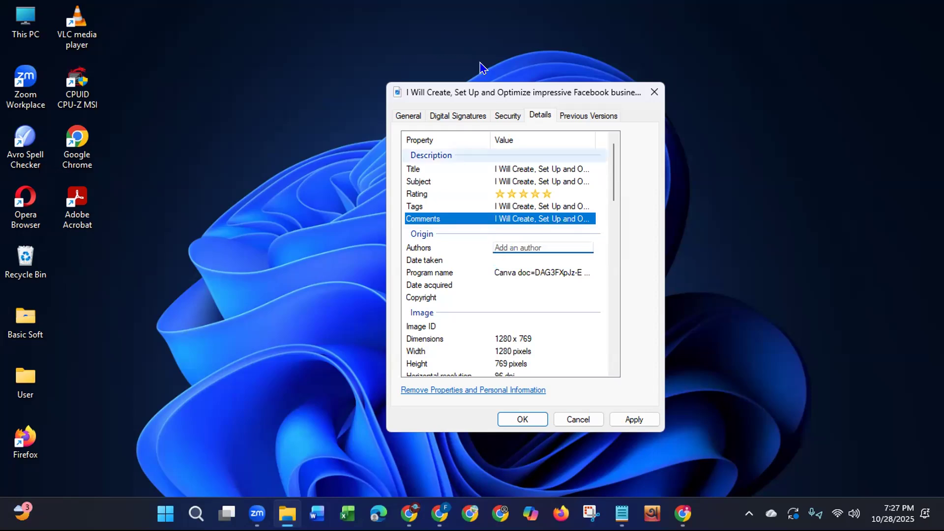
left_click(521, 113)
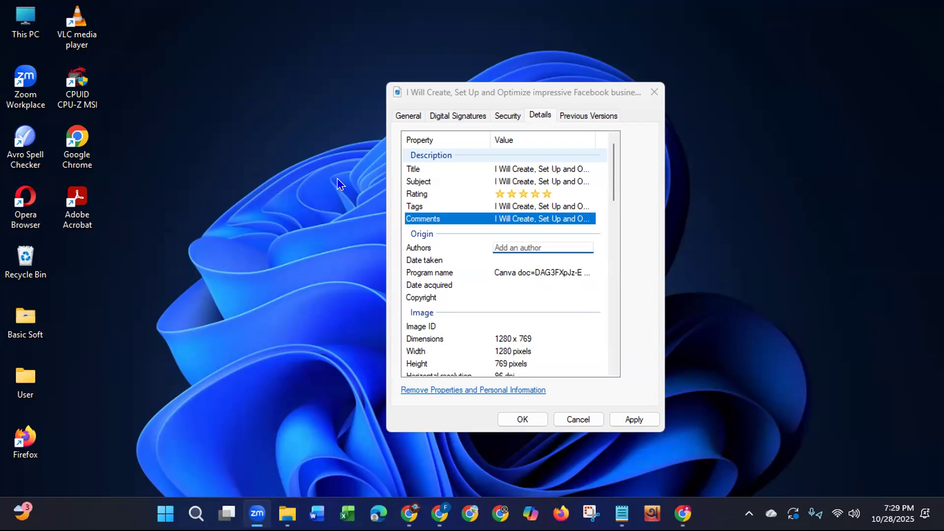
left_click(538, 244)
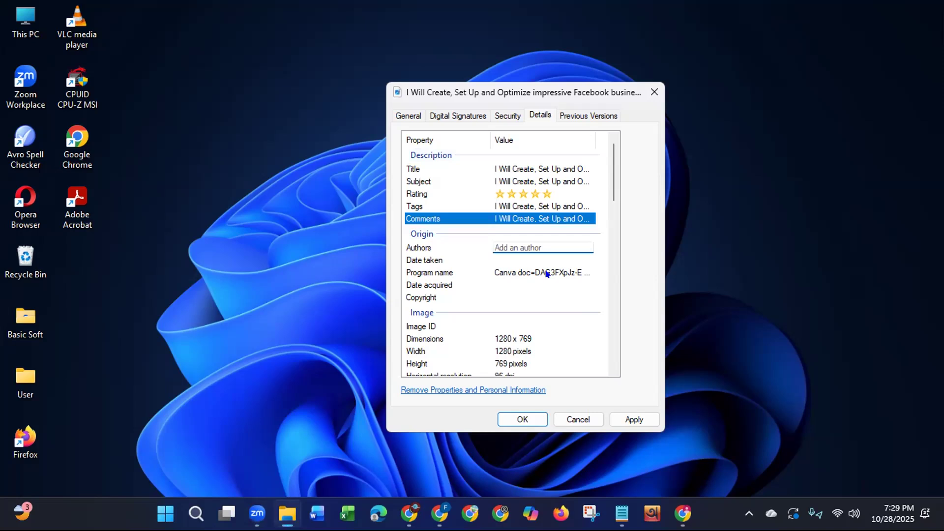
type("akramhossain")
key("Return")
Step: Set the JPG's Copyright to the seller's Fiverr profile URL and save the property changes
left_click(520, 295)
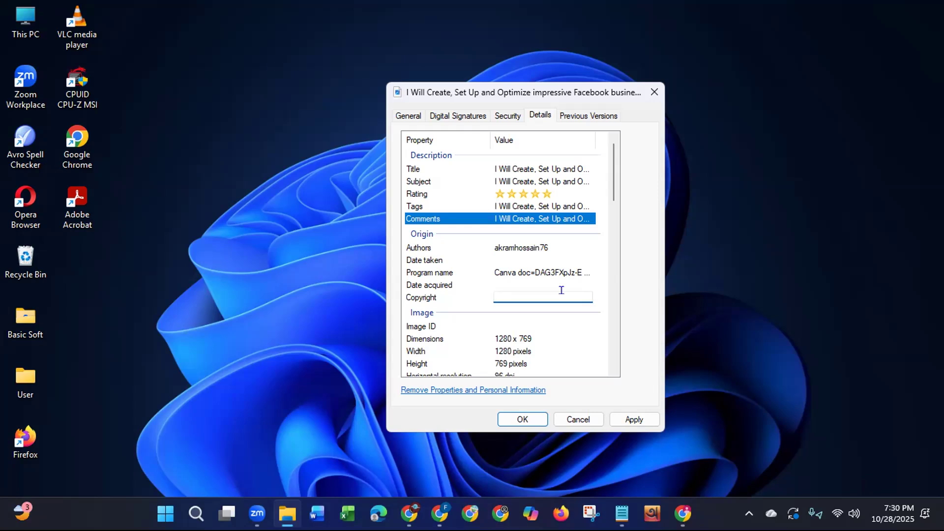
type("ht")
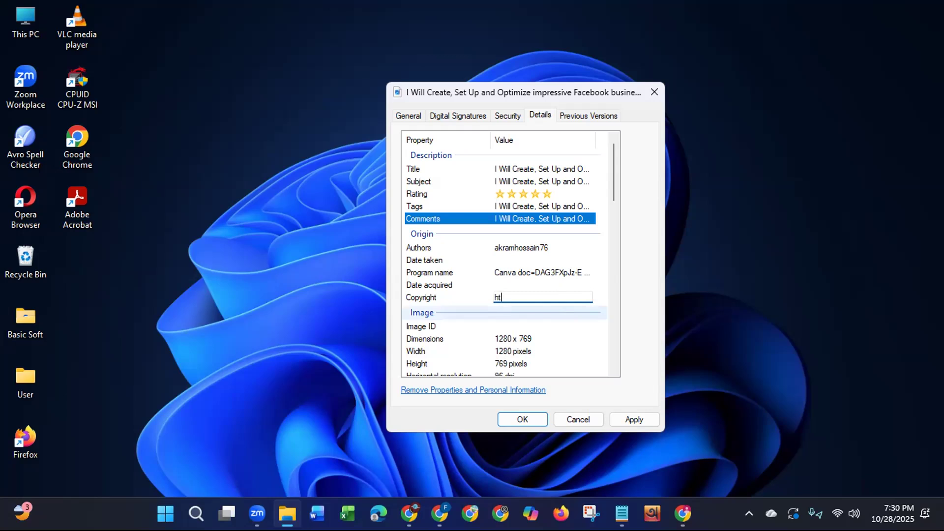
type("p")
type("ps")
type("://ww")
type("w.")
type("fiverr")
type(".com")
type("/akr")
type("amh")
type("ossai")
type("n")
type("76")
key("Return")
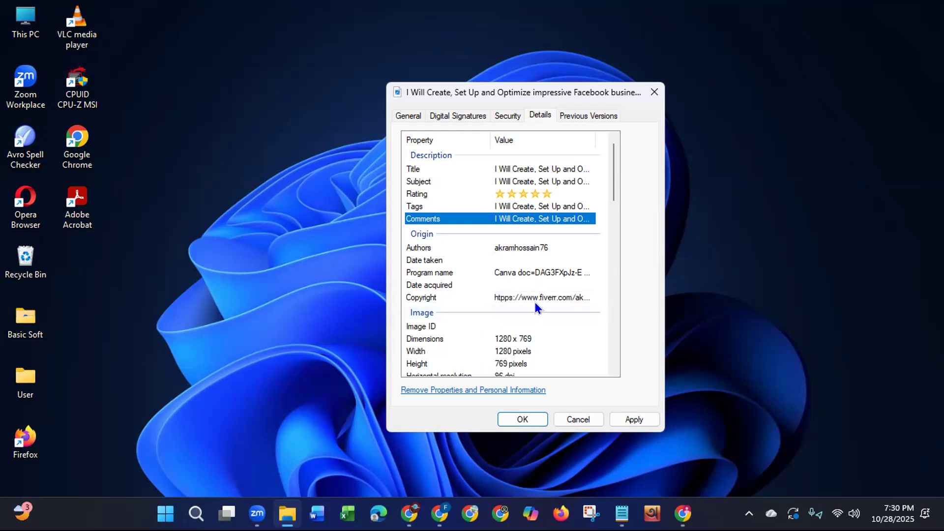
left_click(636, 419)
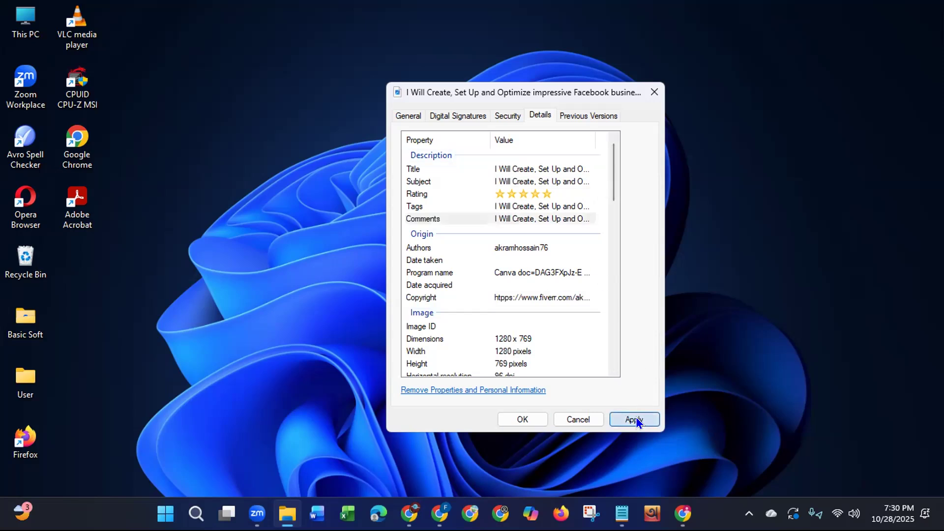
left_click(511, 418)
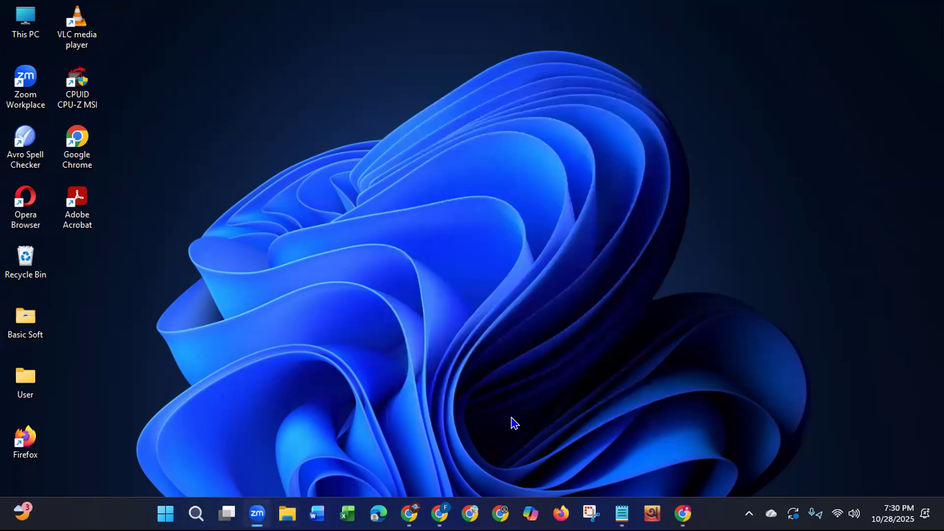
Step: Switch to the Chrome window with the Canva projects and open Gmail in its empty new tab
right_click(451, 199)
left_click(500, 260)
left_click(448, 468)
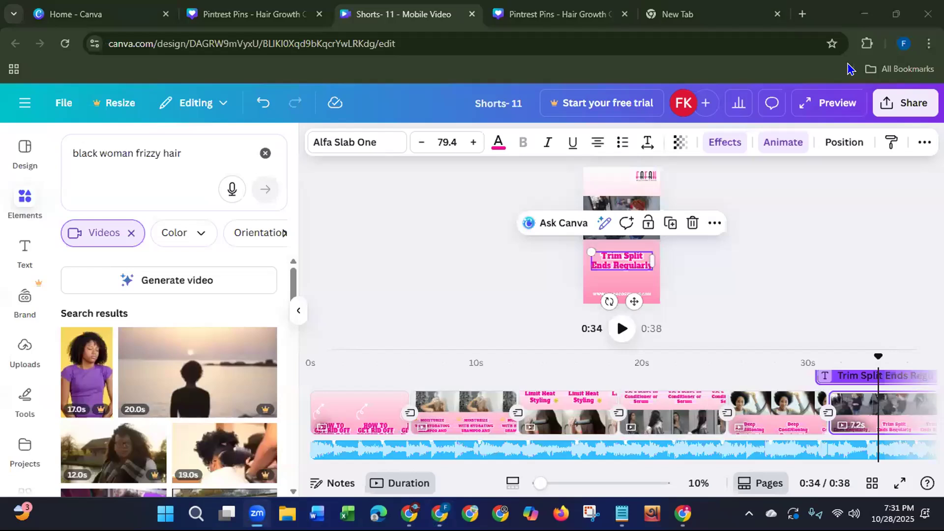
left_click(725, 14)
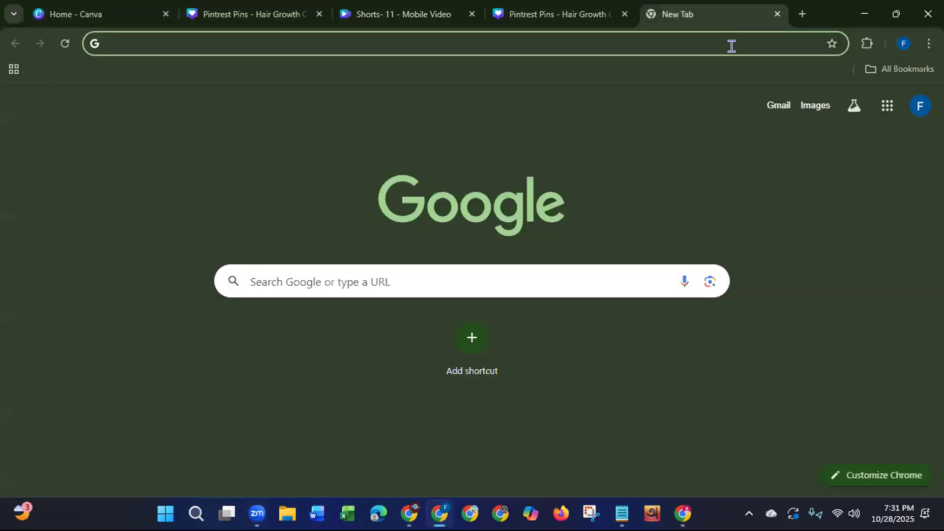
left_click(777, 106)
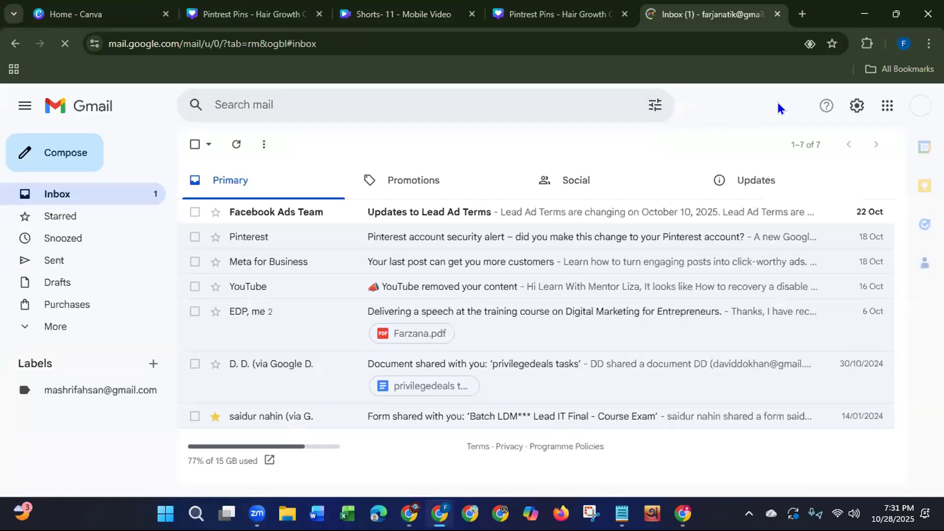
Step: Compose a new email, fill in the recipient's e-mail address and set the subject to "Fiverr Gig"
left_click(70, 158)
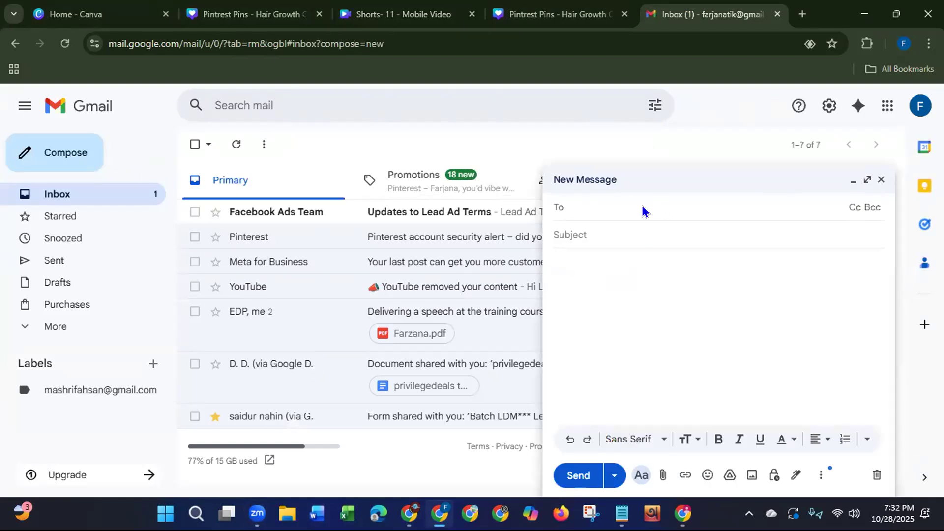
key("ctrl+v")
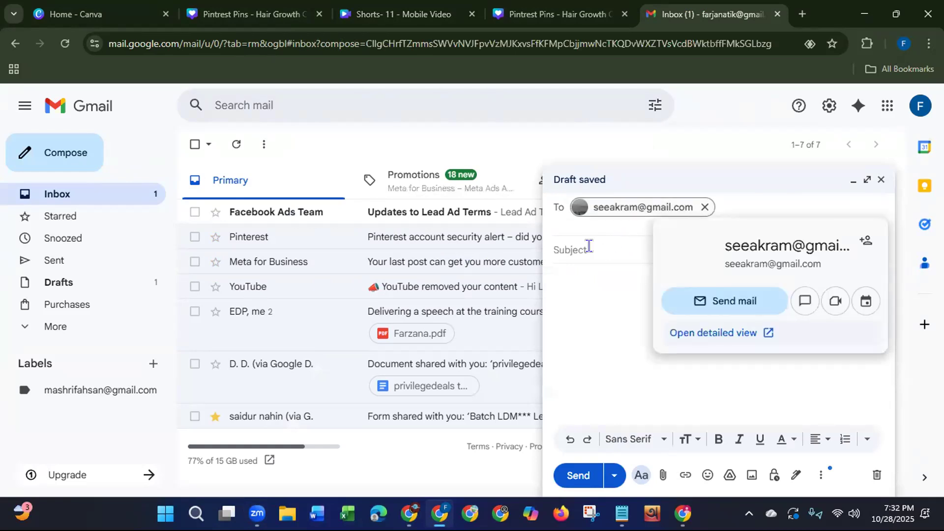
left_click(589, 247)
type("Fiverr Gig")
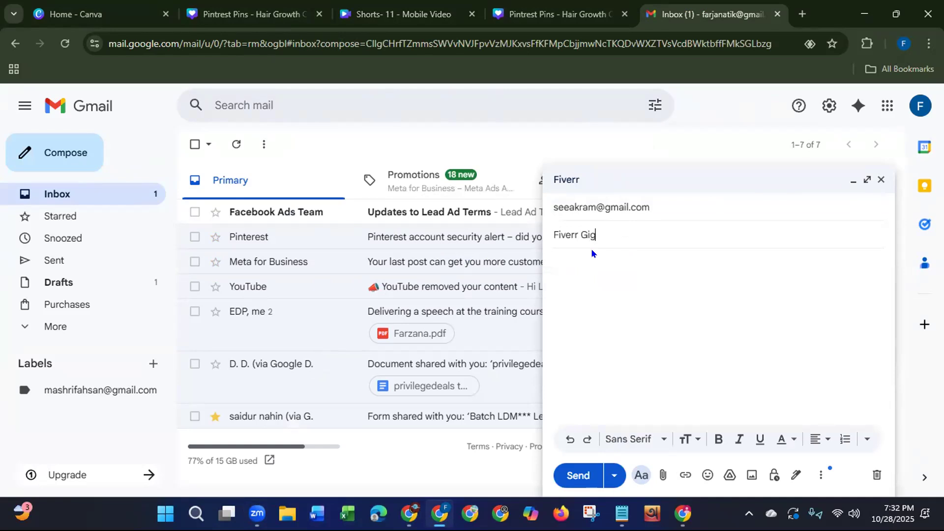
Step: Write "Please check this out. Thanks." as the body of the email
left_click(586, 266)
type("Please check this out. Than")
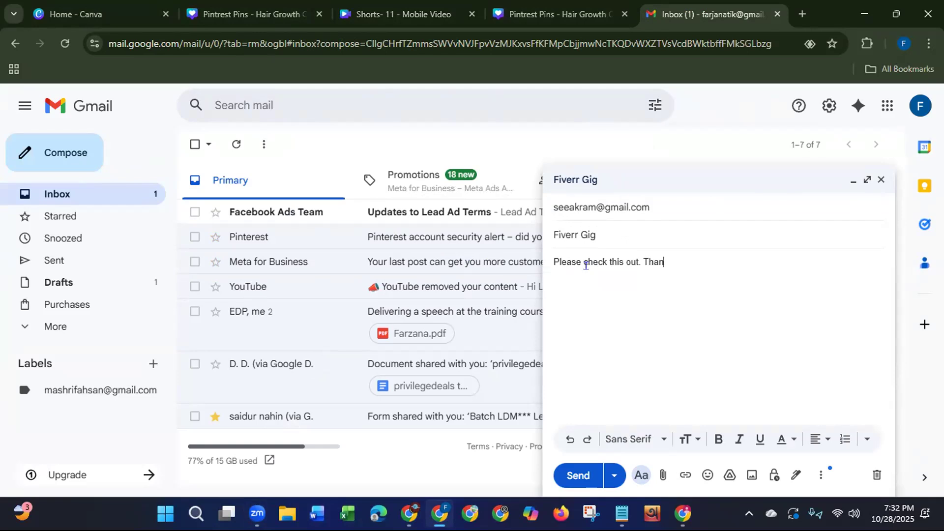
type("ks.")
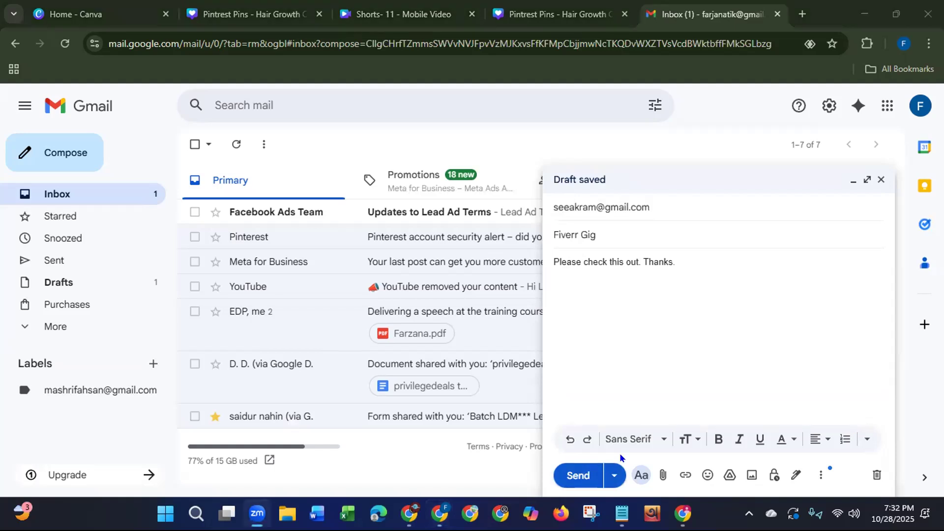
Step: Attach the JPG "I Will Create, Set Up and Optimize impressive Facebook business page" from Downloads to the email
left_click(663, 475)
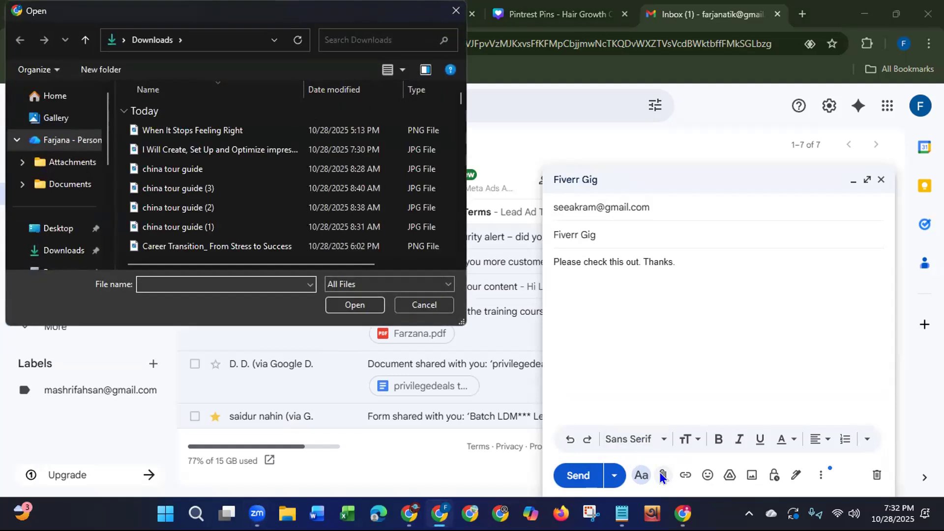
left_click(191, 149)
left_click(350, 304)
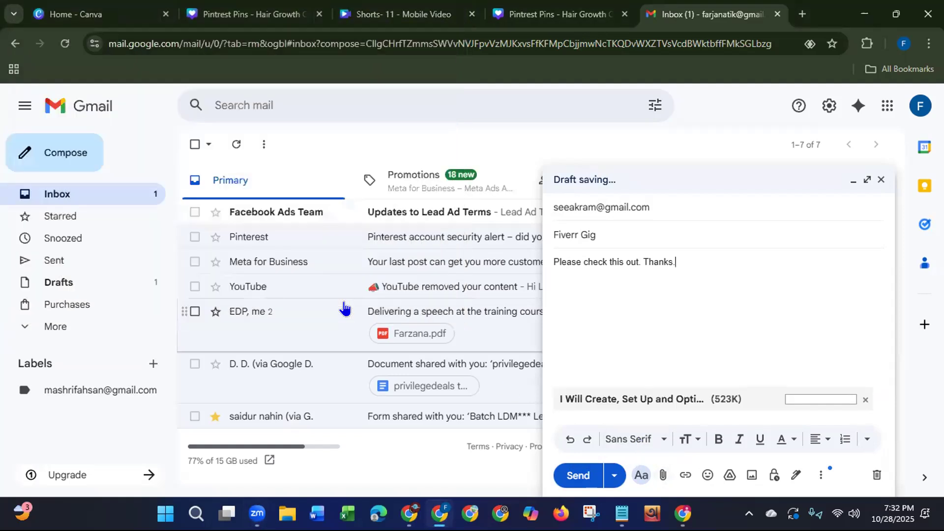
Step: Attach the text file "facebook page Gig" from Documents to the email and send it
left_click(661, 472)
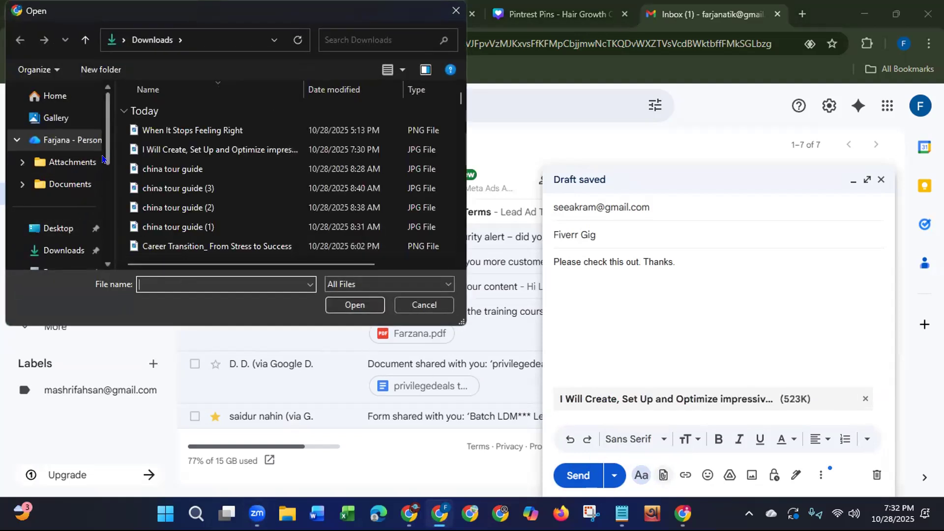
scroll(105, 172, "down", 1)
scroll(104, 172, "down", 1)
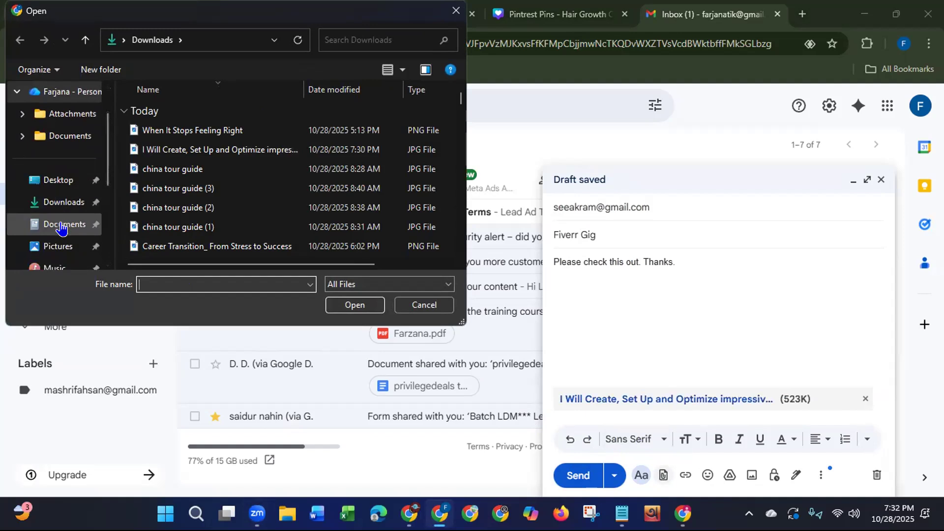
left_click(62, 224)
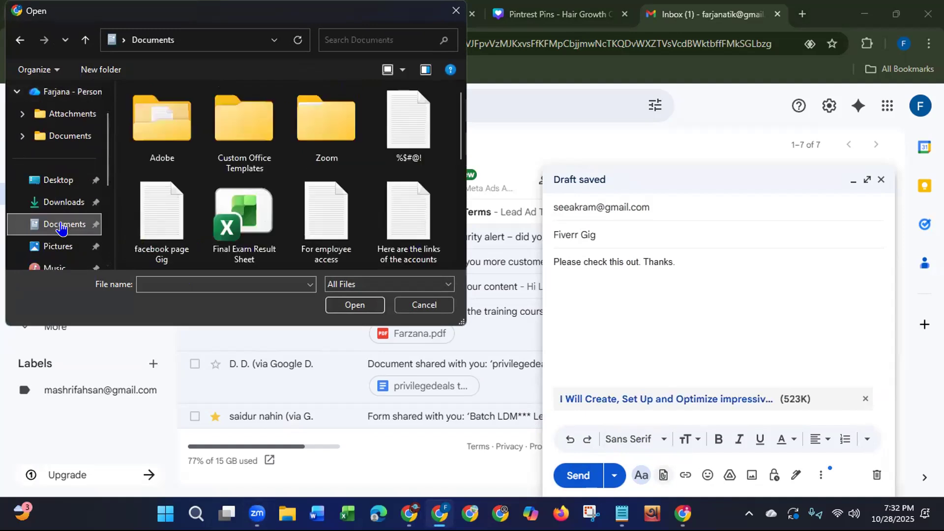
left_click(151, 233)
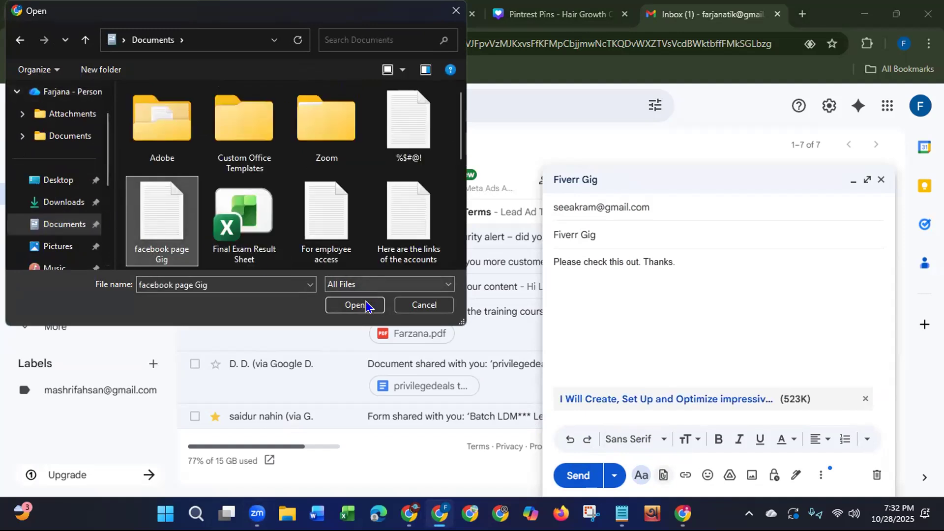
left_click(364, 307)
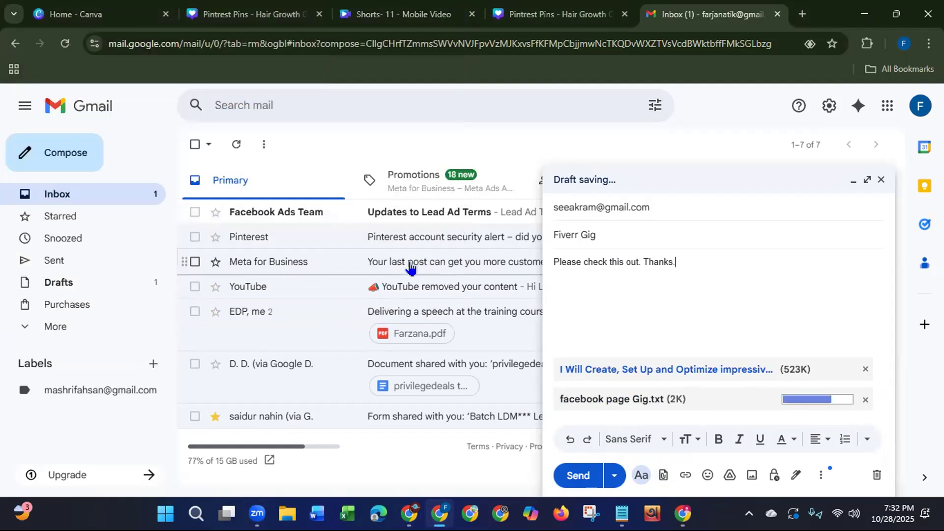
left_click(576, 478)
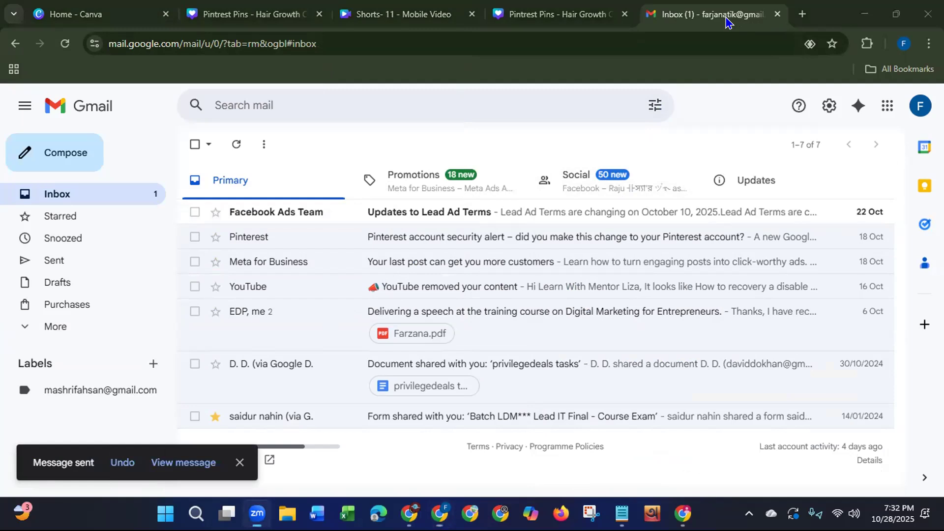
Step: Close the Gmail tab, minimize the Chrome window and refresh the desktop
left_click(776, 14)
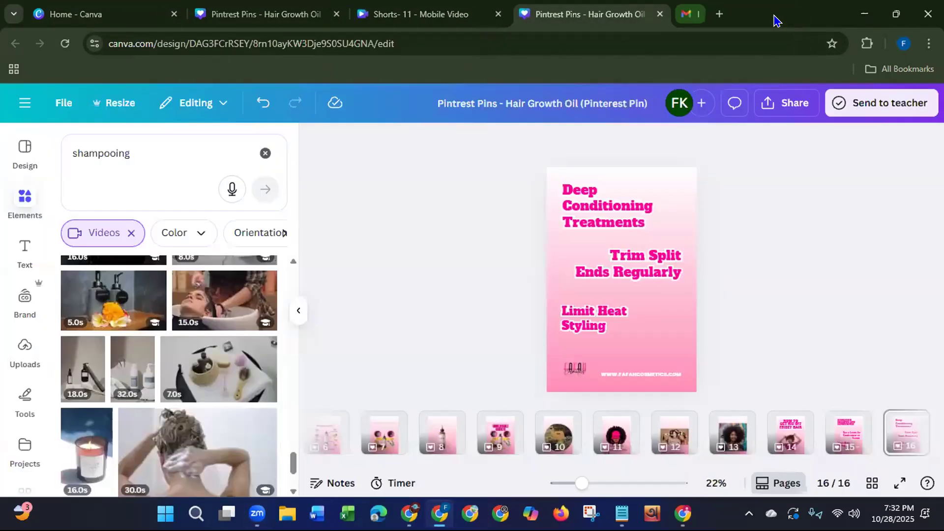
left_click(864, 15)
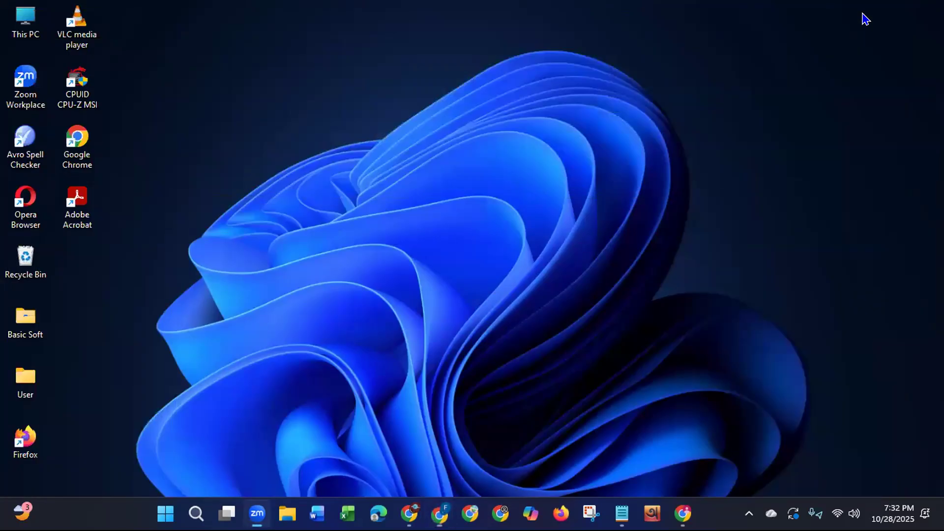
right_click(461, 109)
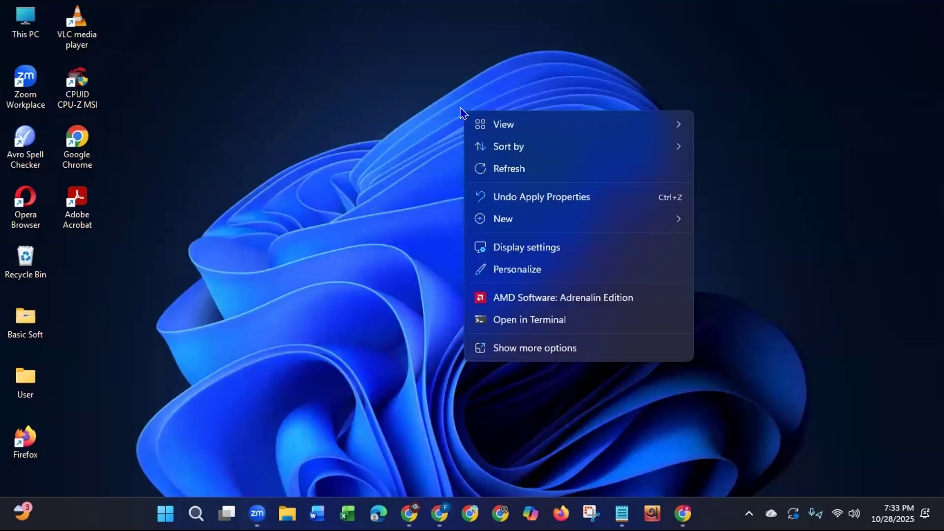
left_click(503, 170)
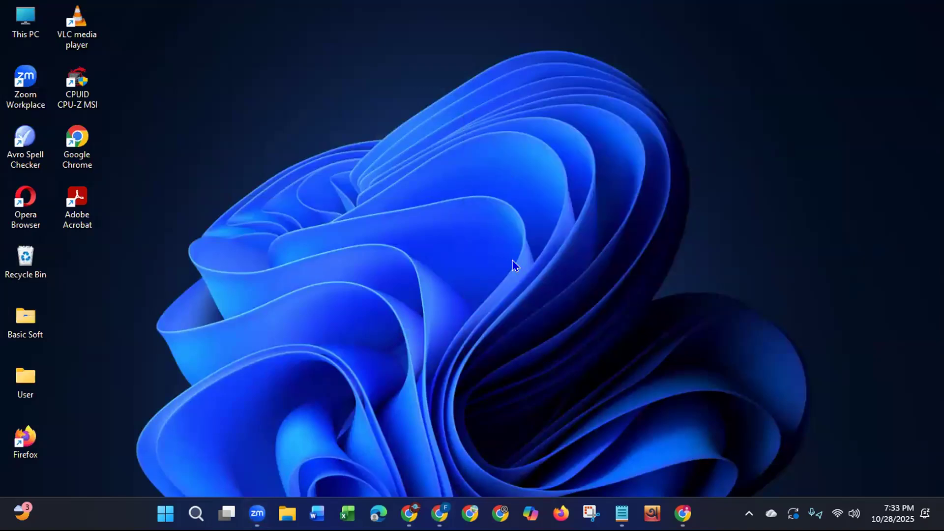
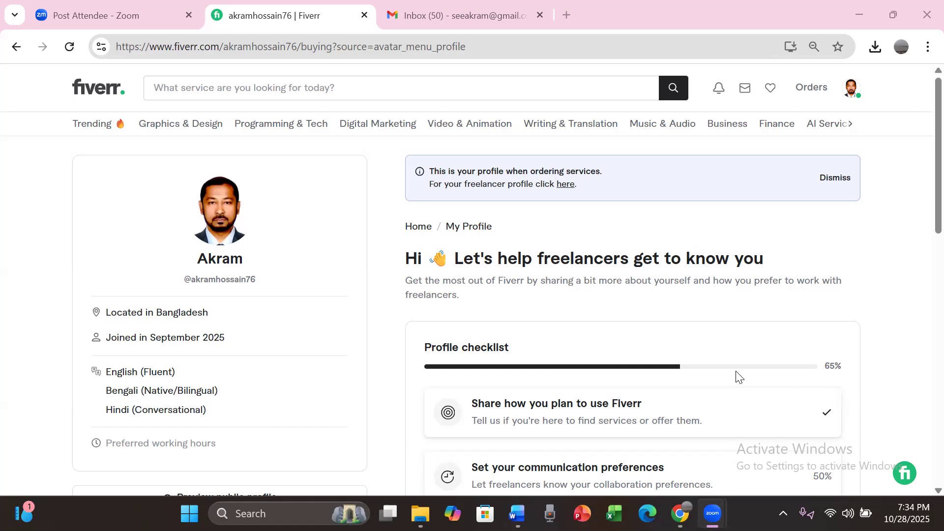
Step: Open the freelancer profile on Fiverr, review its sections and start a new gig from the Gigs page
left_click(567, 186)
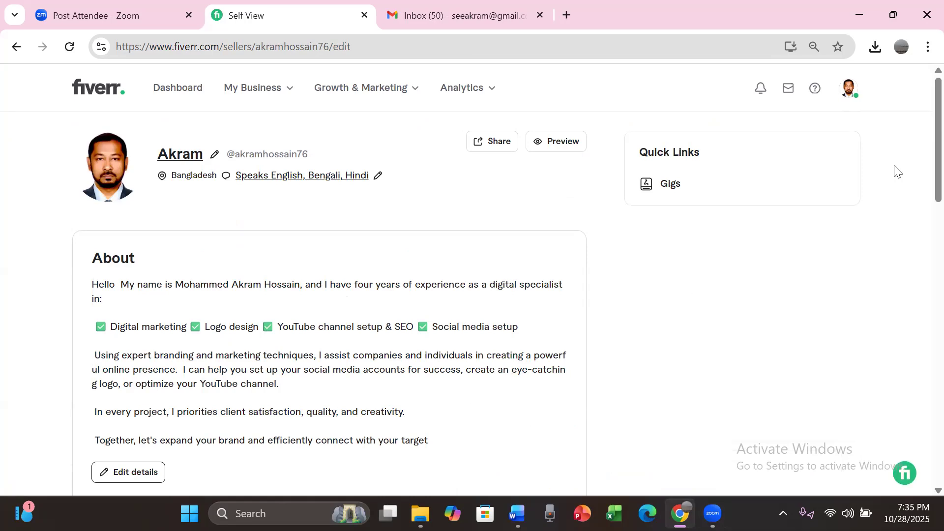
scroll(923, 148, "down", 6)
scroll(923, 245, "down", 5)
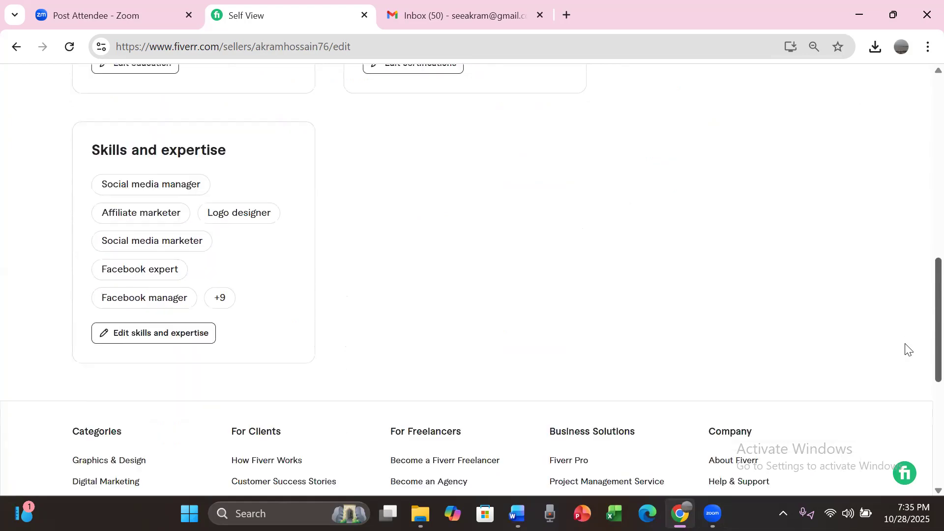
scroll(909, 350, "down", 3)
scroll(902, 365, "up", 13)
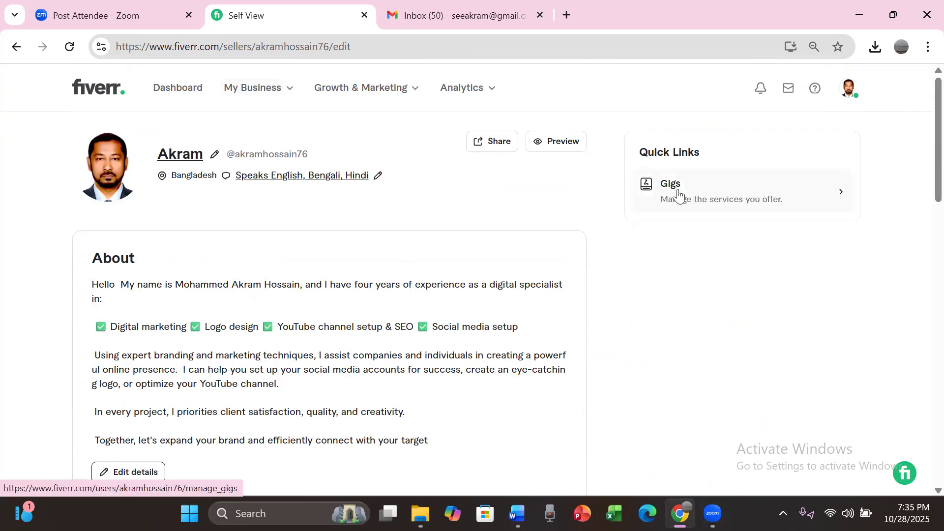
left_click(267, 94)
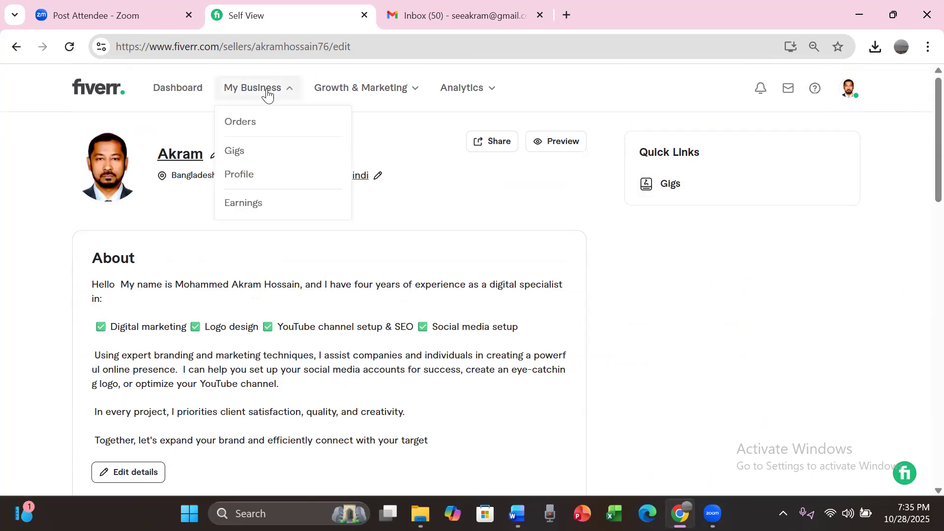
left_click(237, 151)
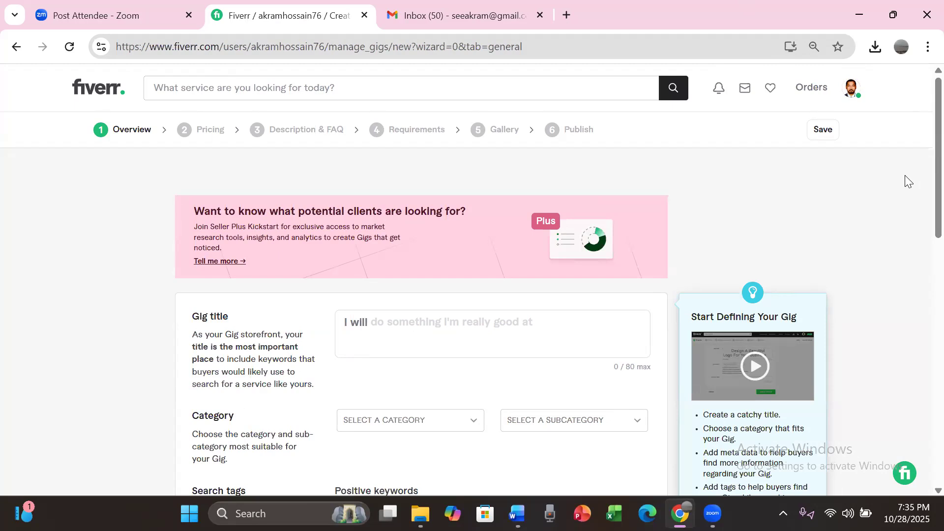
Step: Examine the gig title field and its character limit on the gig overview form
left_click(392, 318)
left_click(924, 183)
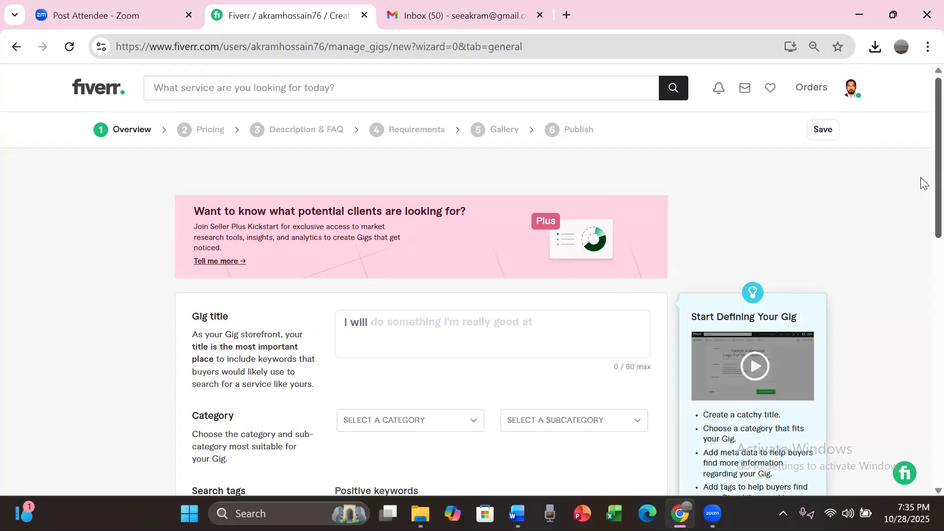
scroll(920, 221, "down", 3)
left_click(426, 147)
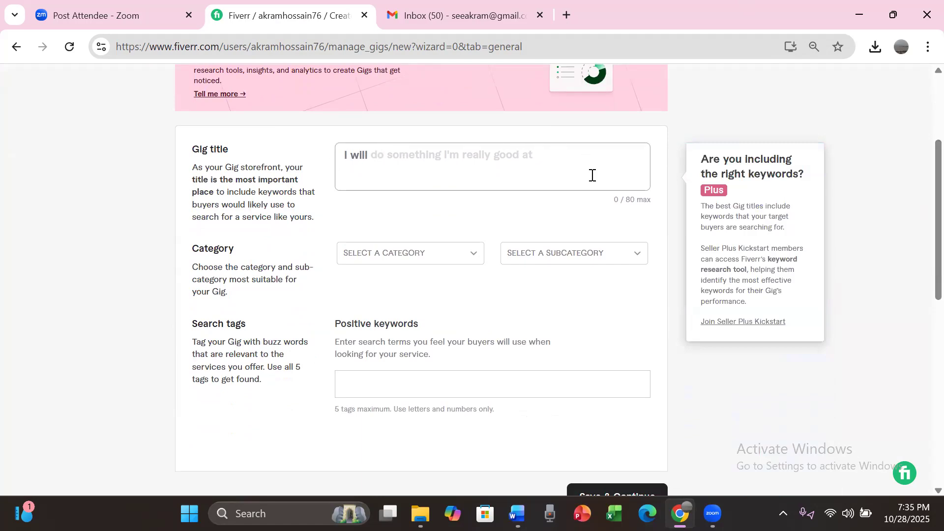
left_click_drag(624, 196, 656, 196)
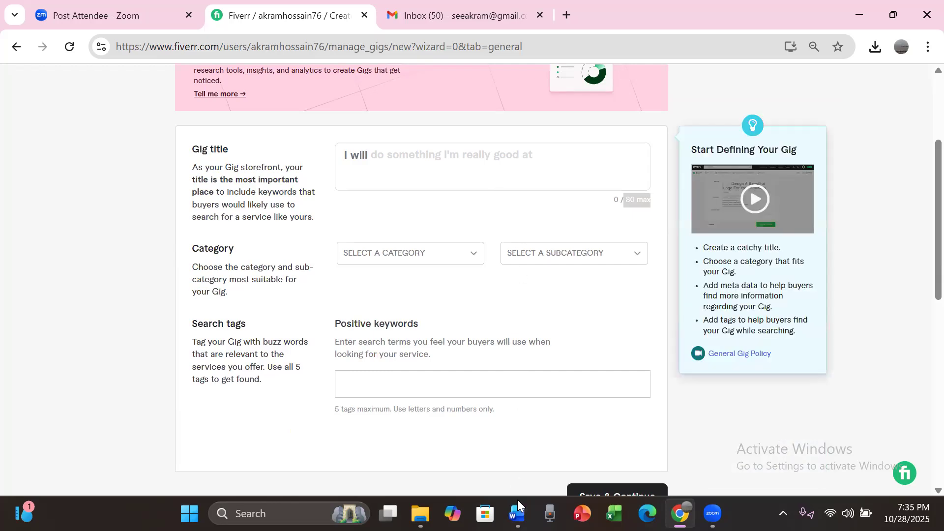
Step: Look at the open Word document and close it
mouse_move(518, 511)
left_click(104, 4)
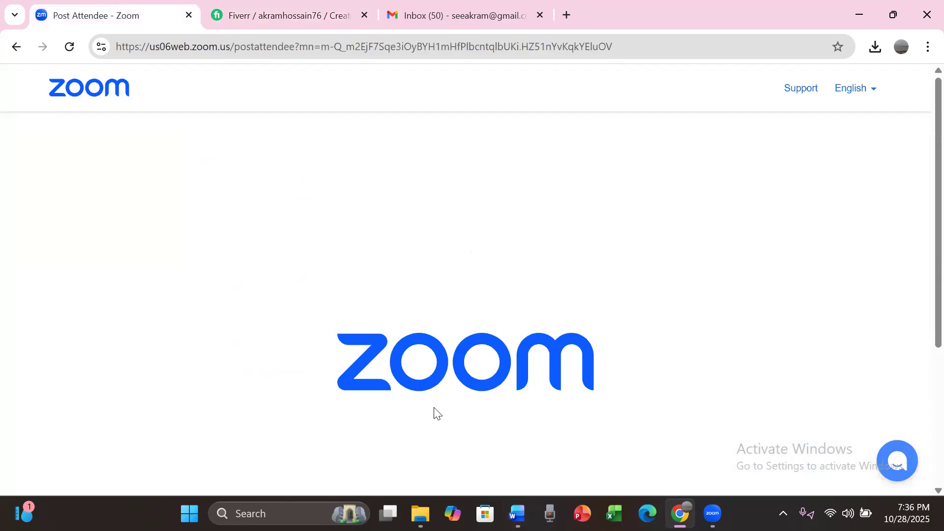
left_click(513, 507)
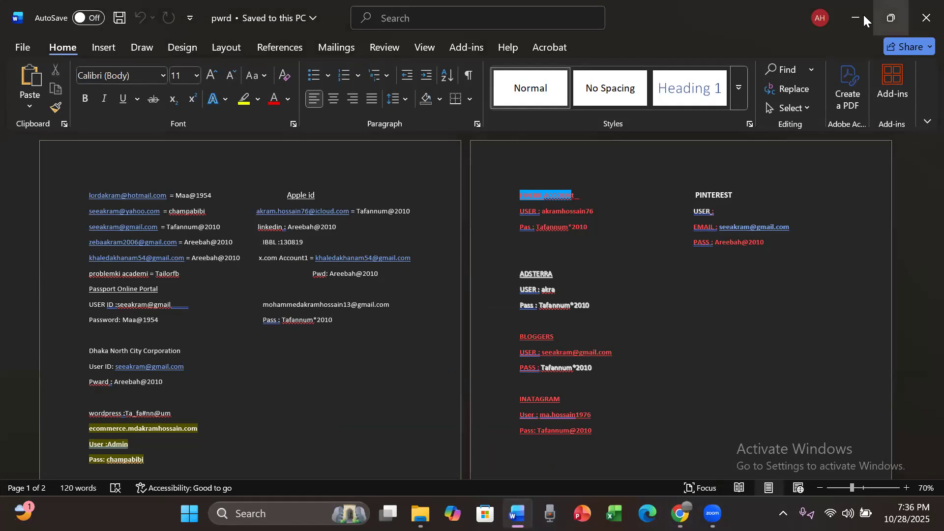
left_click(864, 15)
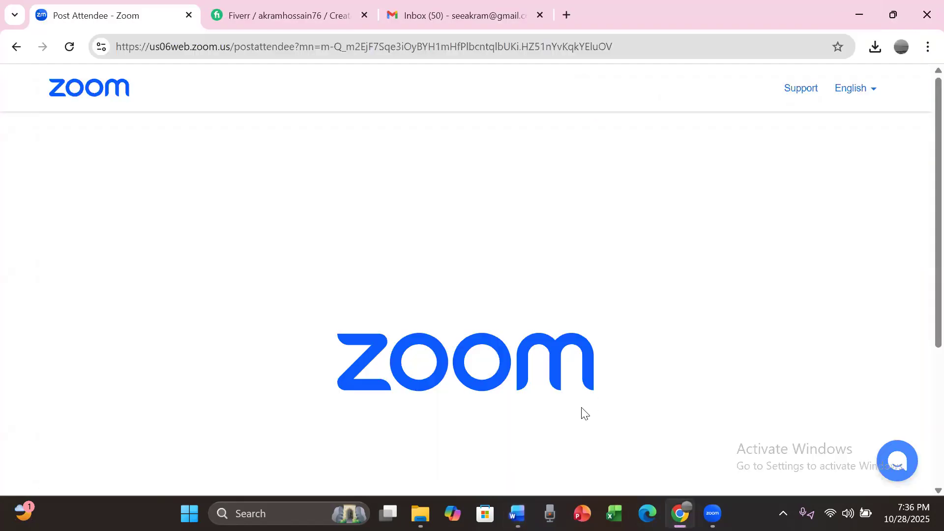
mouse_move(518, 513)
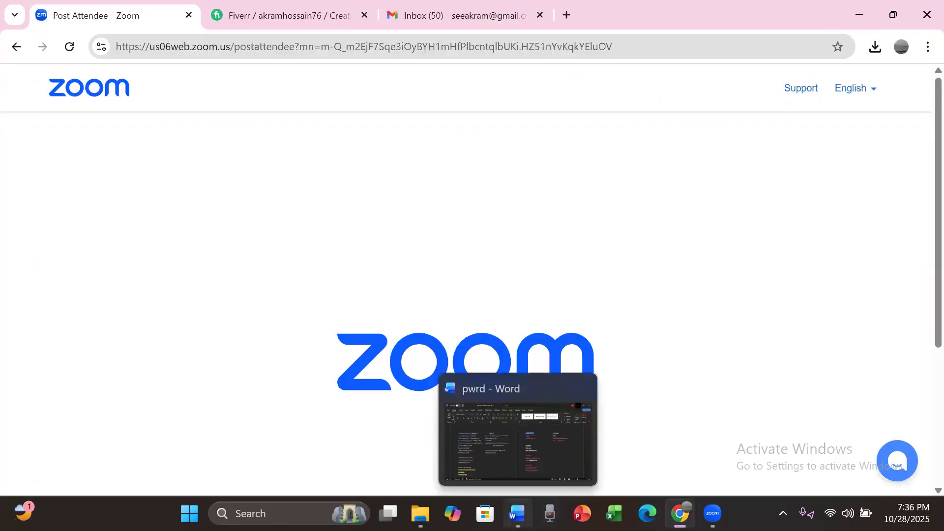
left_click(590, 388)
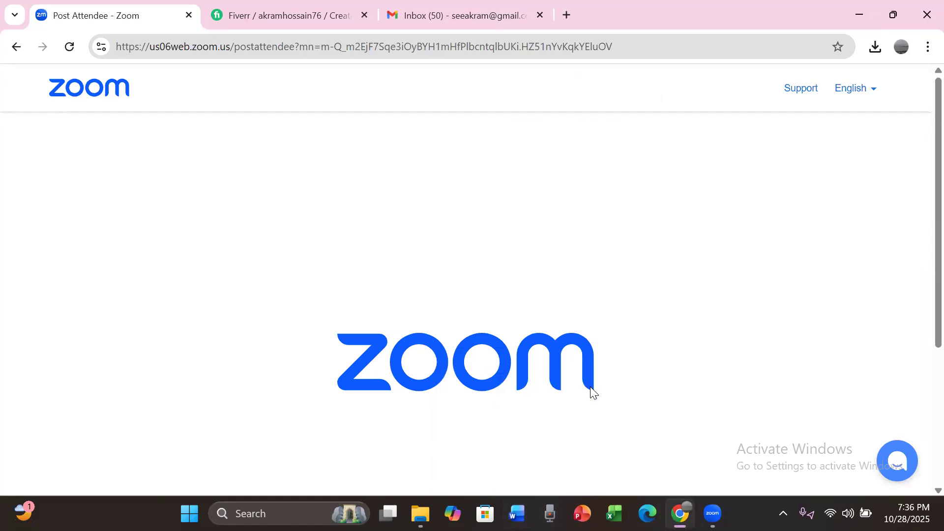
Step: Copy "Create, Set Up and Optimize impressive Facebook business page" from facebook page Gig.txt in Gmail into the Fiverr gig title
mouse_move(680, 514)
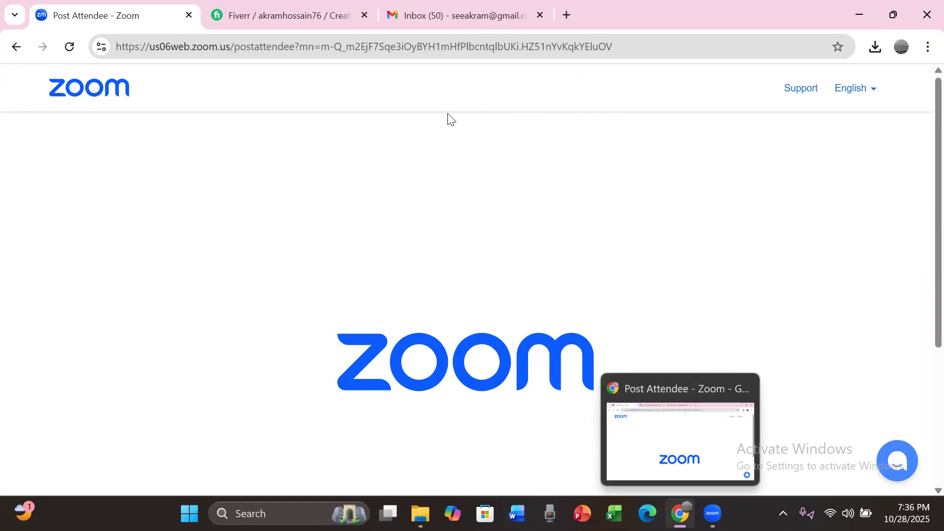
left_click(434, 22)
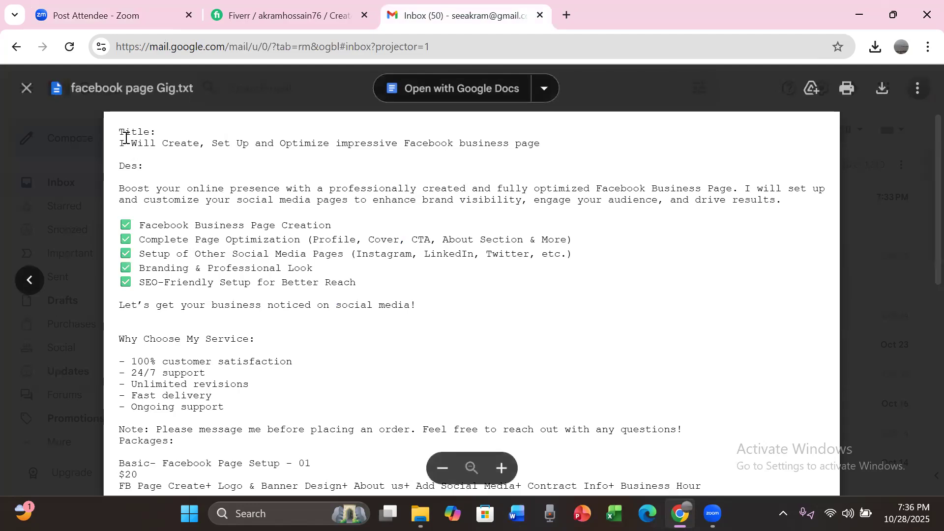
left_click_drag(163, 143, 198, 138)
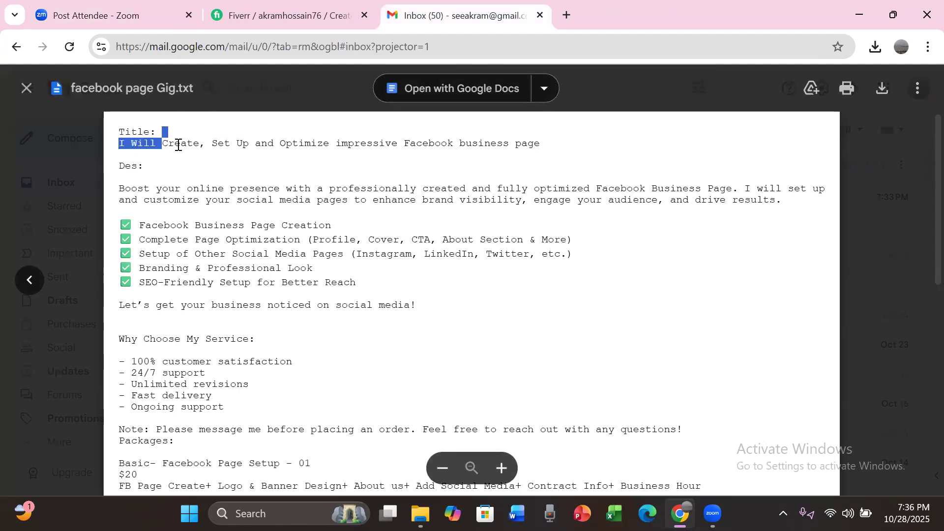
left_click(220, 139)
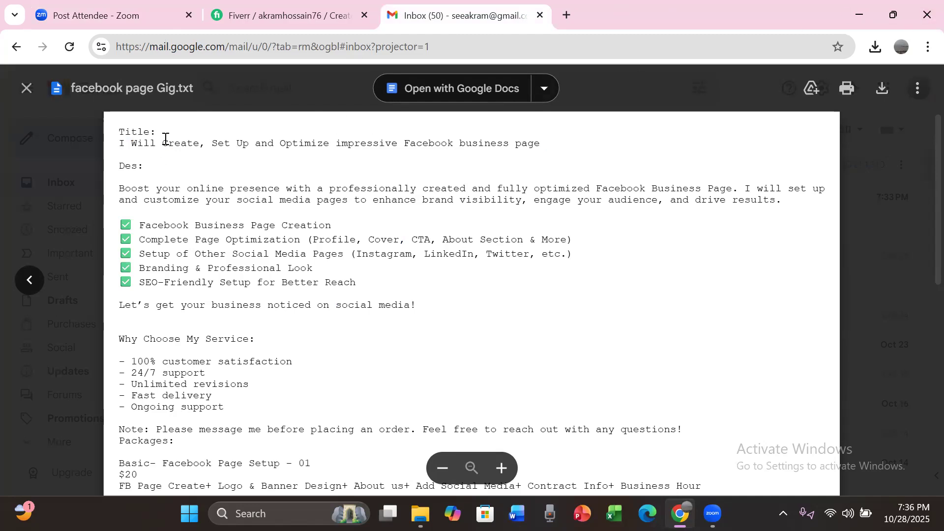
left_click_drag(163, 140, 541, 146)
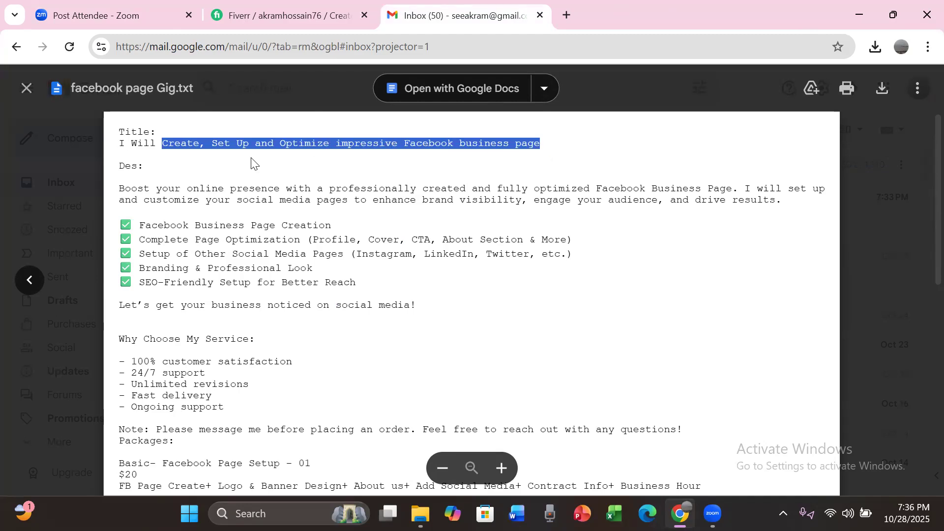
left_click(260, 13)
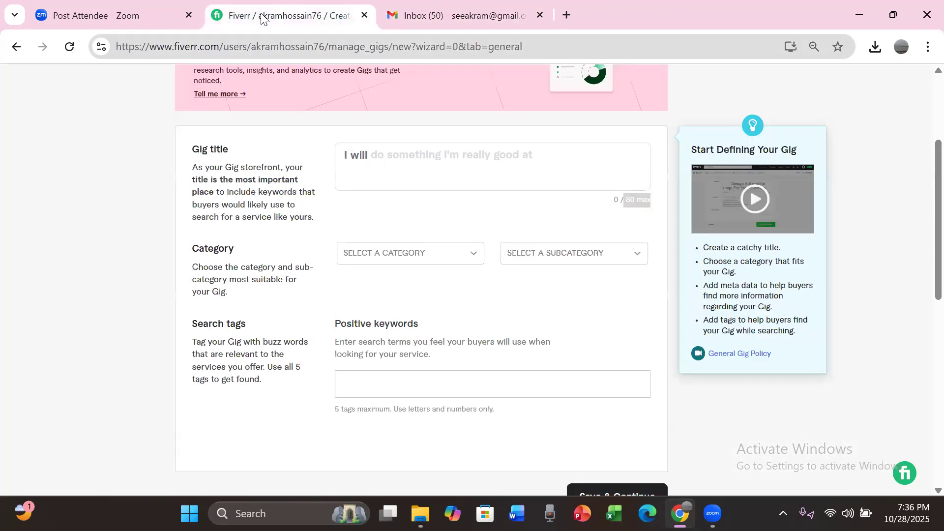
left_click(411, 155)
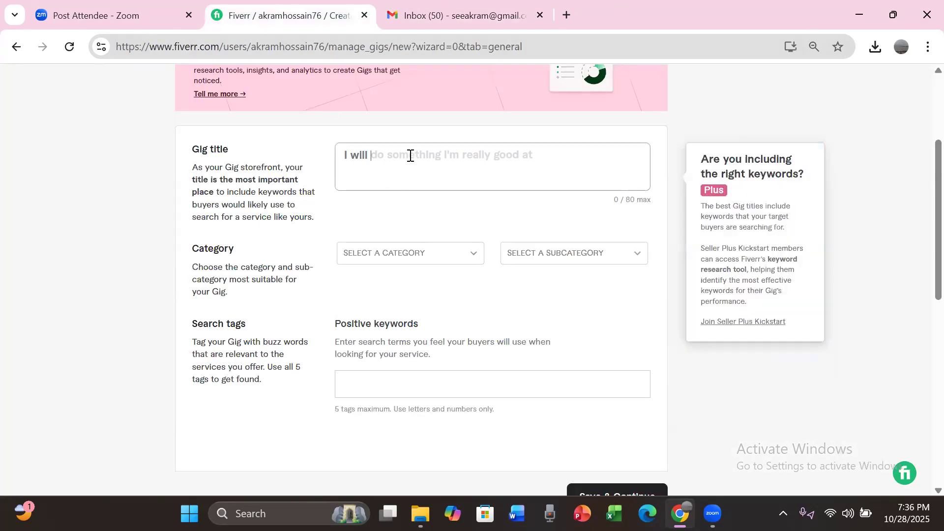
type("Create, Set Up and Optimize Impressive Facebook business page")
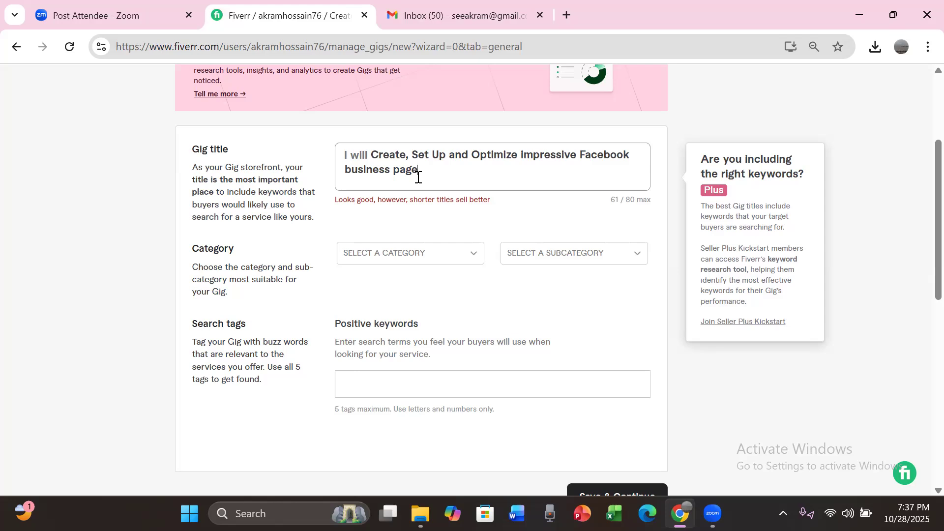
Step: Set the gig's category to Digital Marketing, subcategory to Social Media Marketing and service type to Social Media Management
left_click(409, 253)
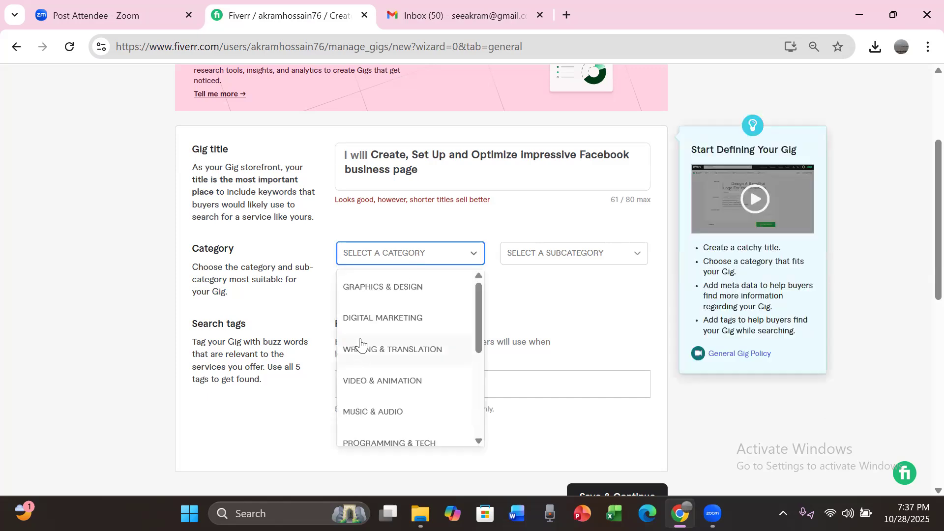
left_click(365, 325)
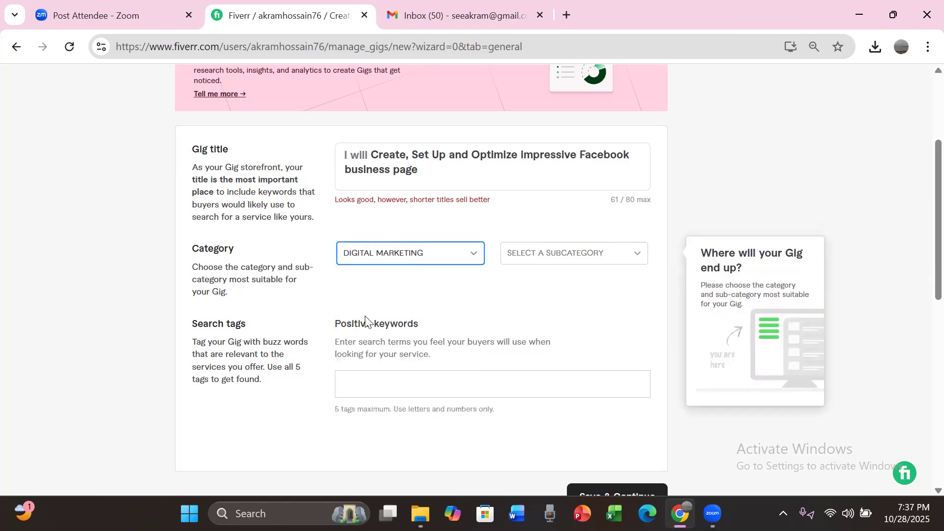
left_click(533, 260)
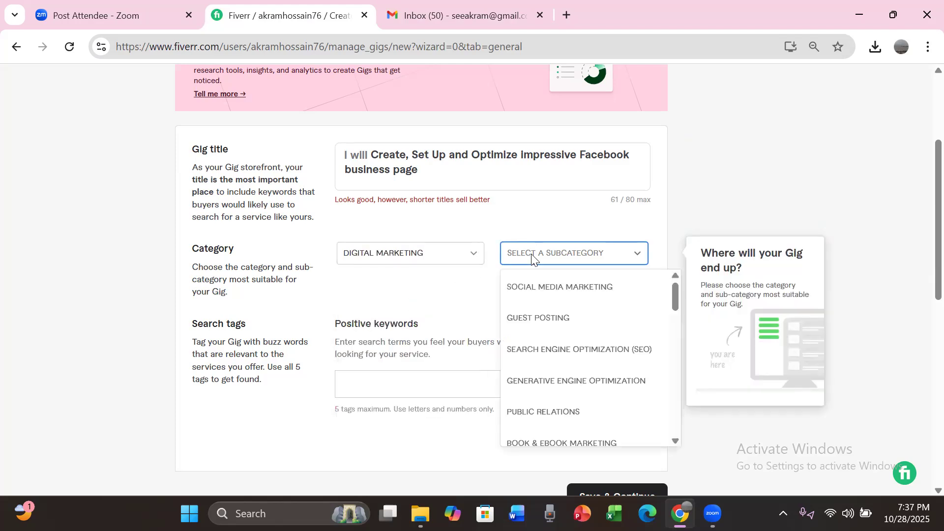
left_click(547, 287)
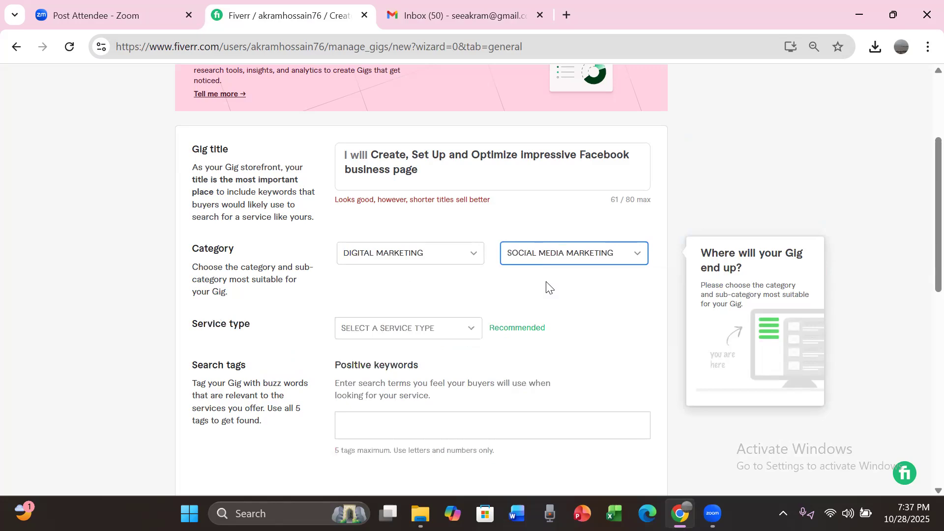
left_click(458, 329)
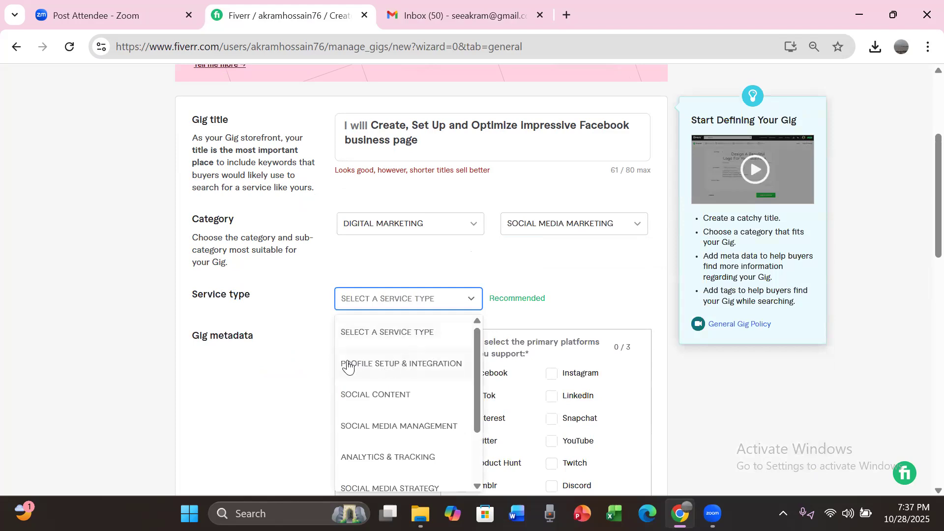
left_click_drag(476, 348, 476, 387)
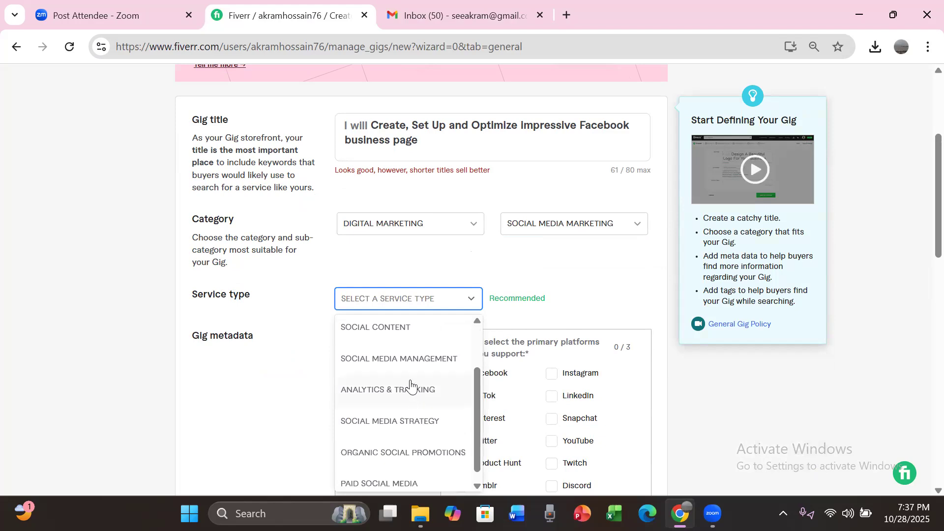
left_click(384, 360)
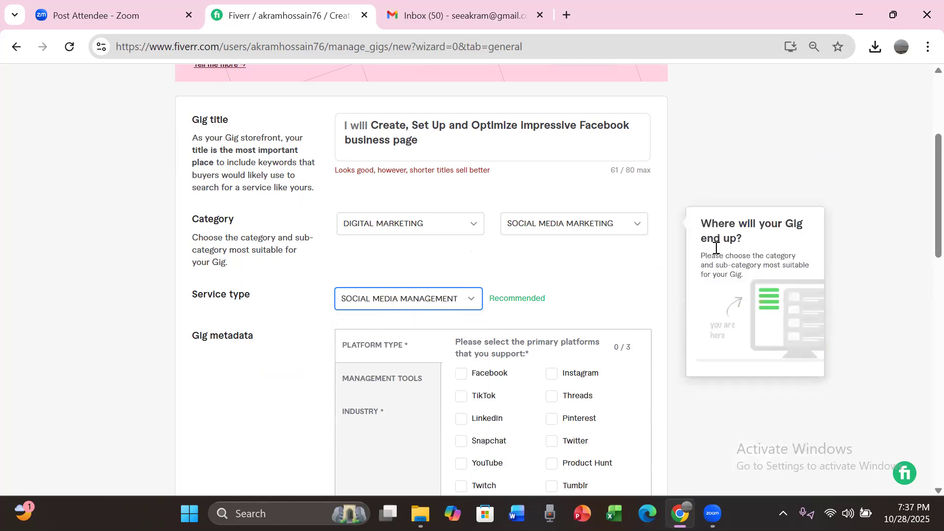
Step: Select Facebook as the supported primary platform in the gig metadata
scroll(921, 159, "down", 2)
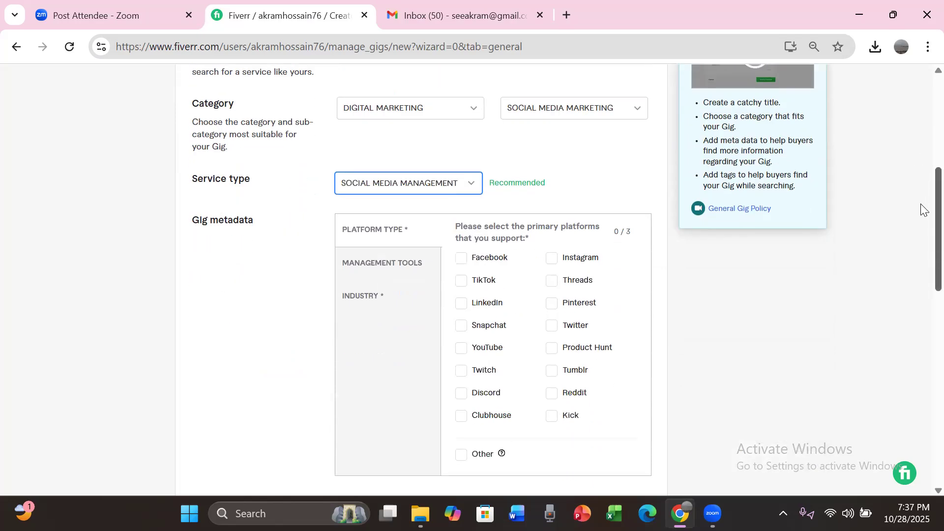
scroll(920, 204, "down", 1)
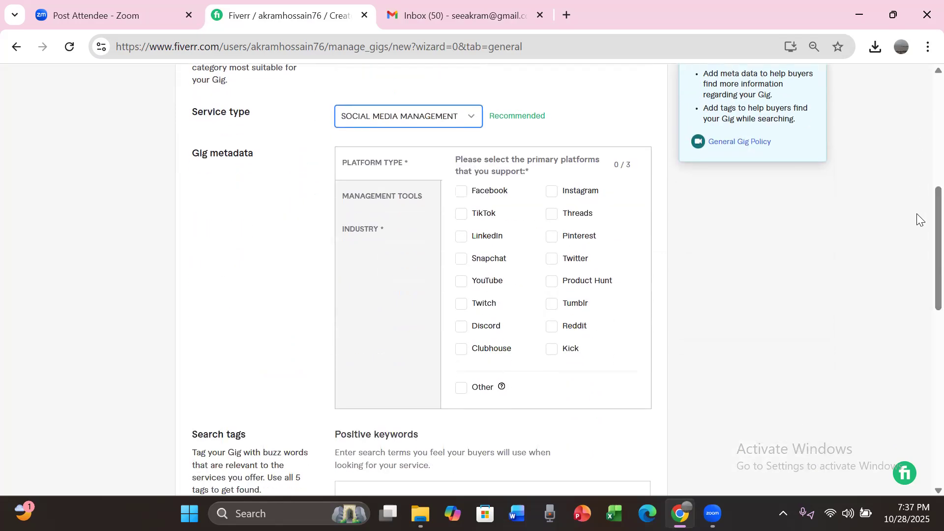
left_click(461, 192)
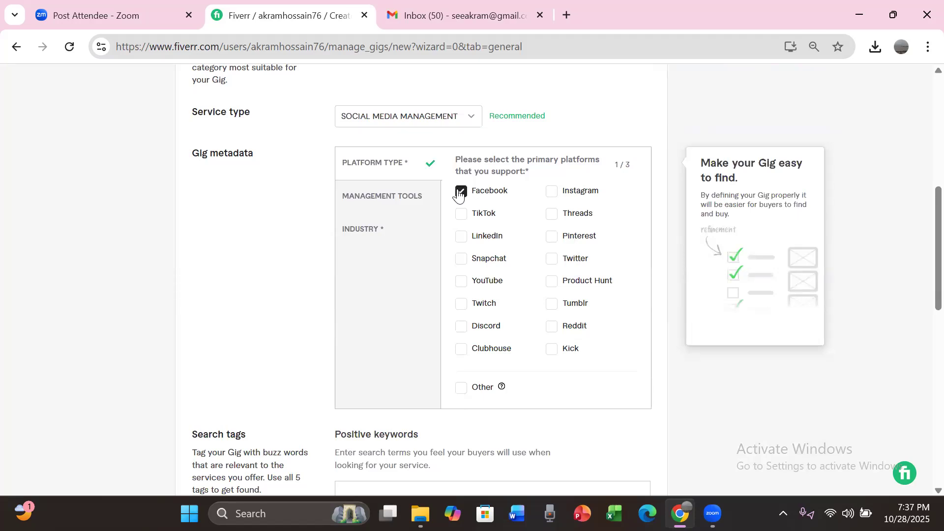
Step: Select Fashion & apparel, Food & beverage, Beauty & cosmetics, Education and Lifestyle as the gig's industries
left_click(365, 236)
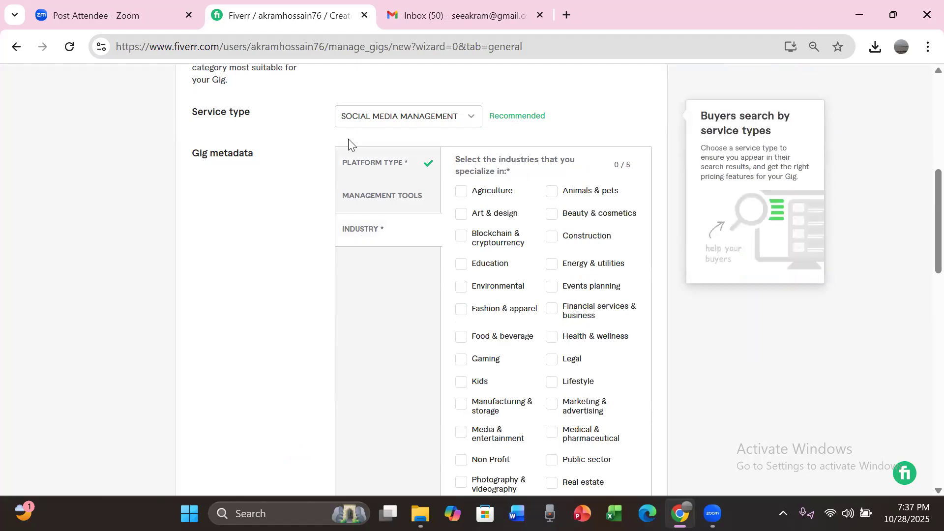
left_click(460, 310)
left_click(459, 341)
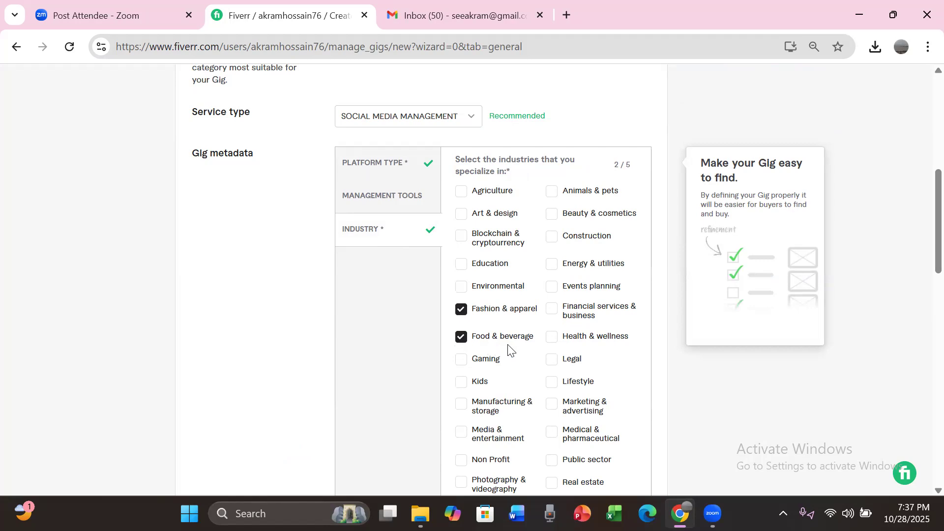
left_click(553, 214)
left_click(460, 269)
left_click(554, 389)
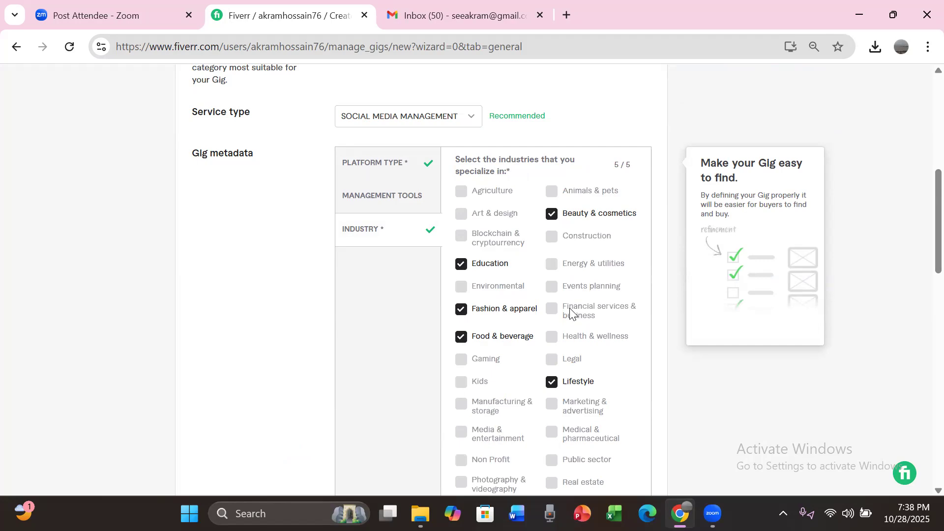
Step: Add "facebook page" as the first positive keyword in the gig's search tags
left_click_drag(921, 222, 921, 321)
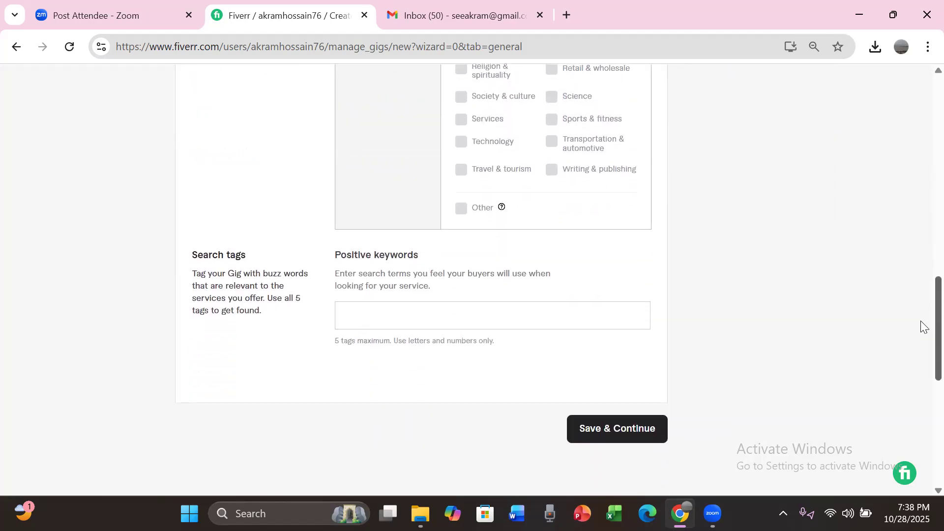
scroll(921, 323, "down", 10)
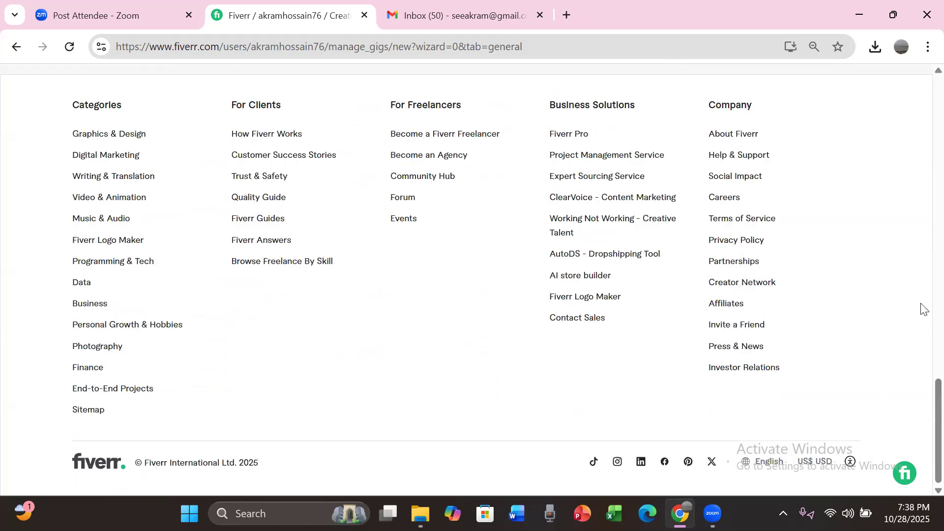
scroll(921, 393, "up", 7)
scroll(923, 310, "up", 1)
left_click(381, 346)
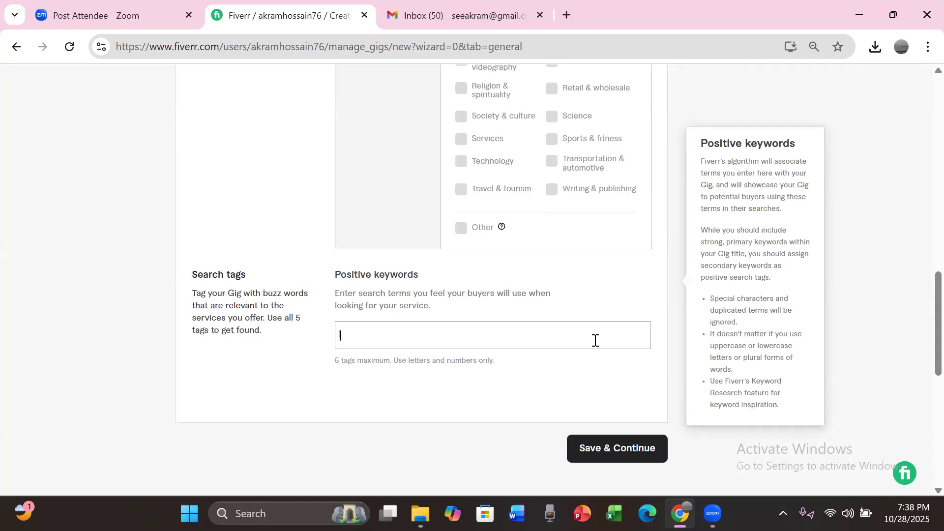
type("face")
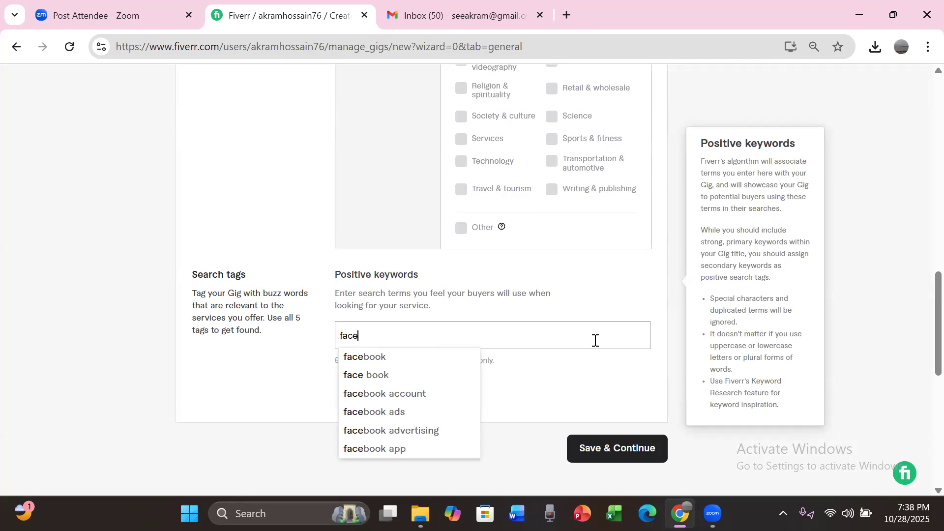
type("bo")
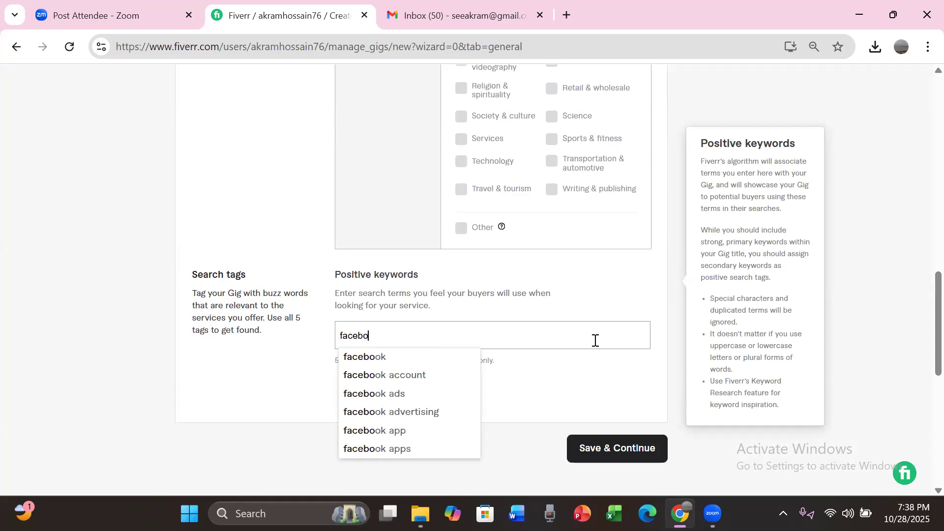
type("ok page")
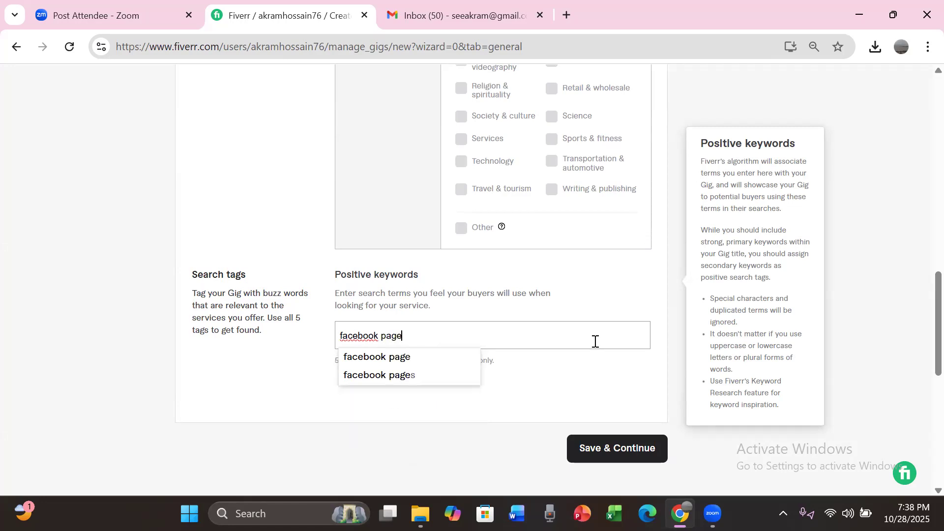
left_click(399, 357)
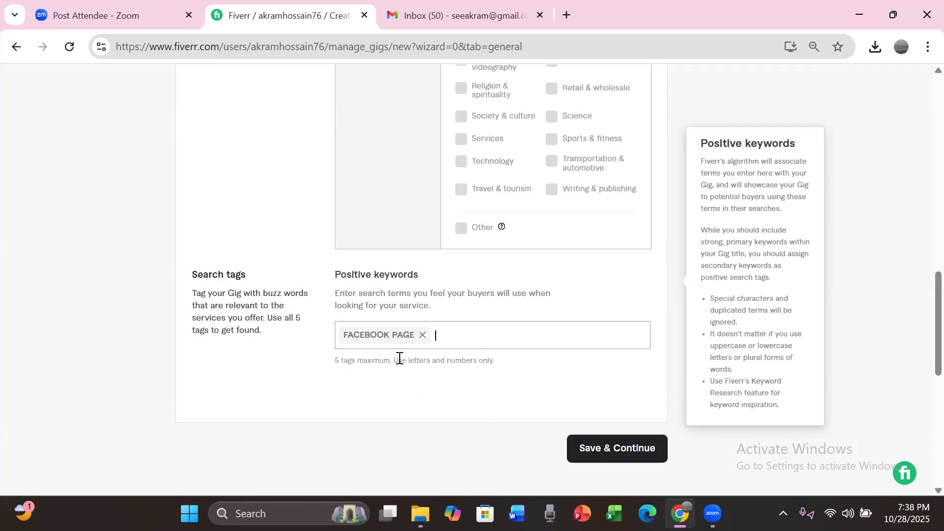
Step: Add "facebook page setup" as another positive keyword in the search tags
type("facebook pag")
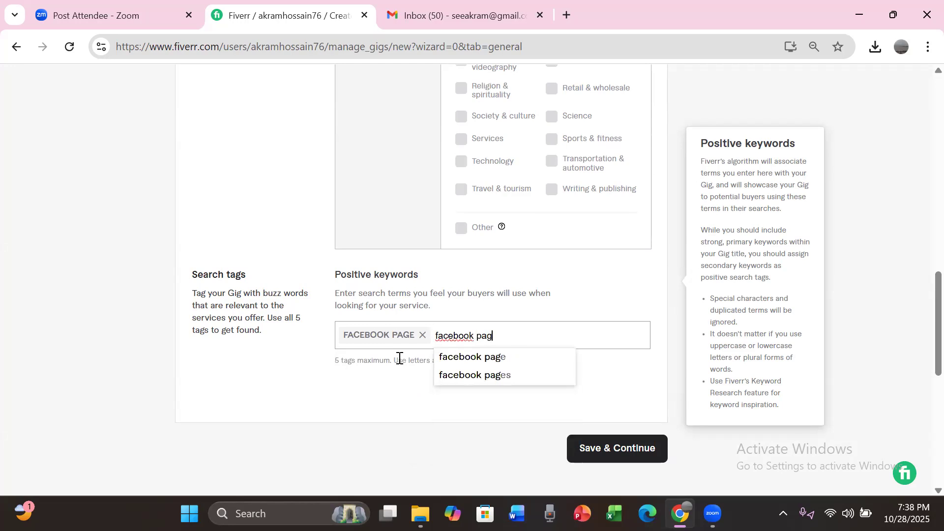
type("e s")
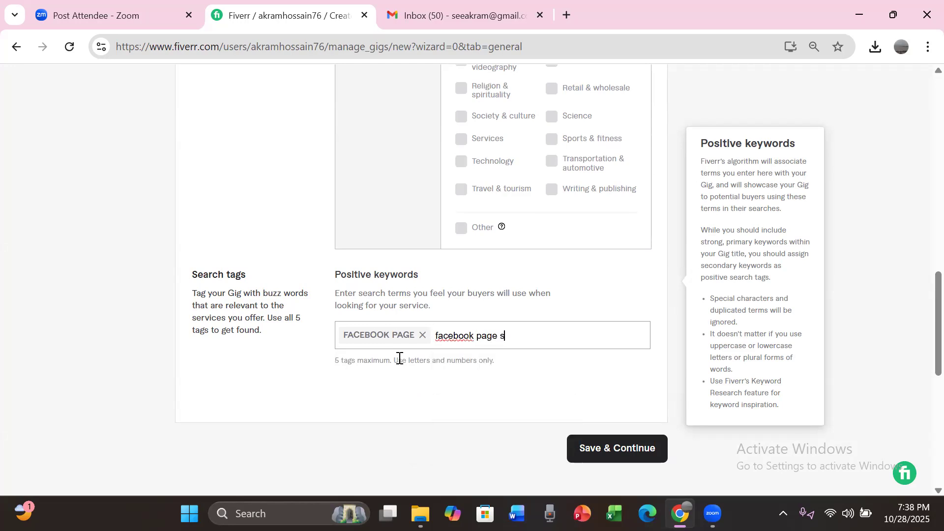
type("etup")
key("Return")
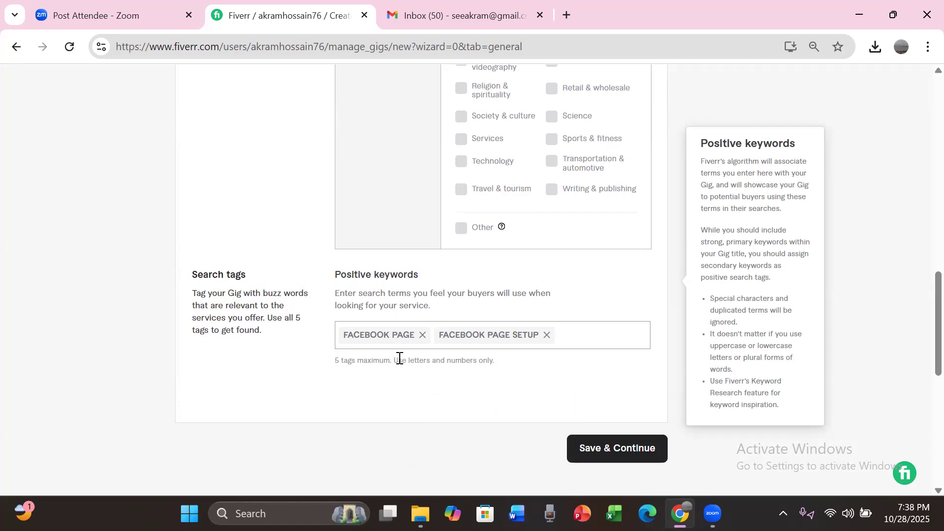
Step: Add "page create" and "page otimization" to the gig's positive keywords
type("page create")
key("Return")
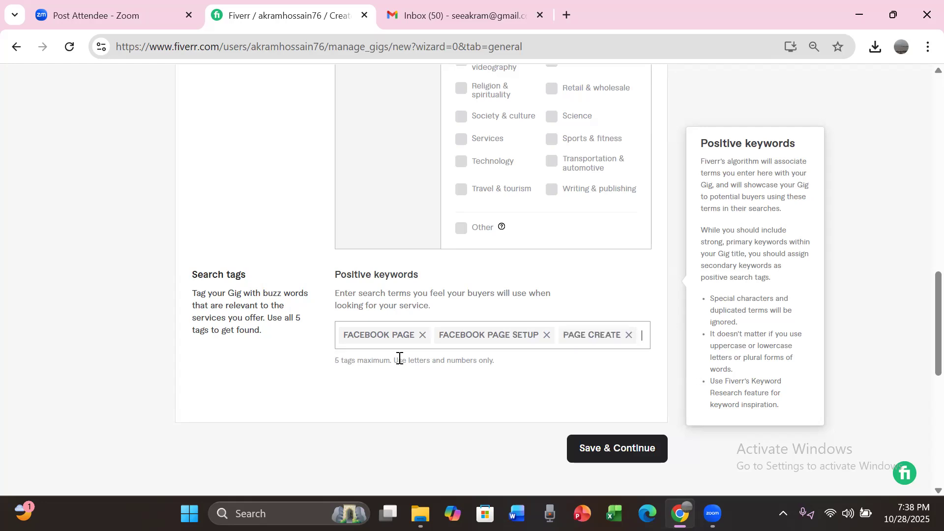
type("page o")
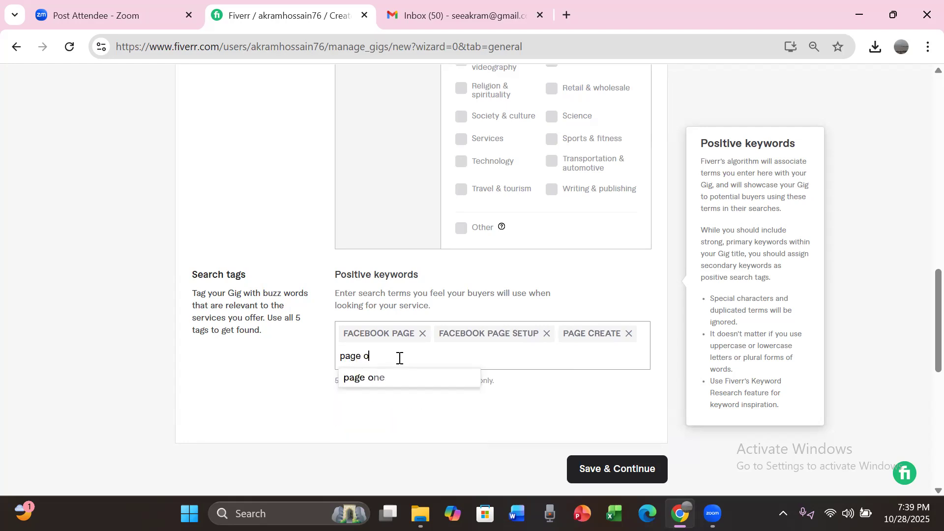
type("timization")
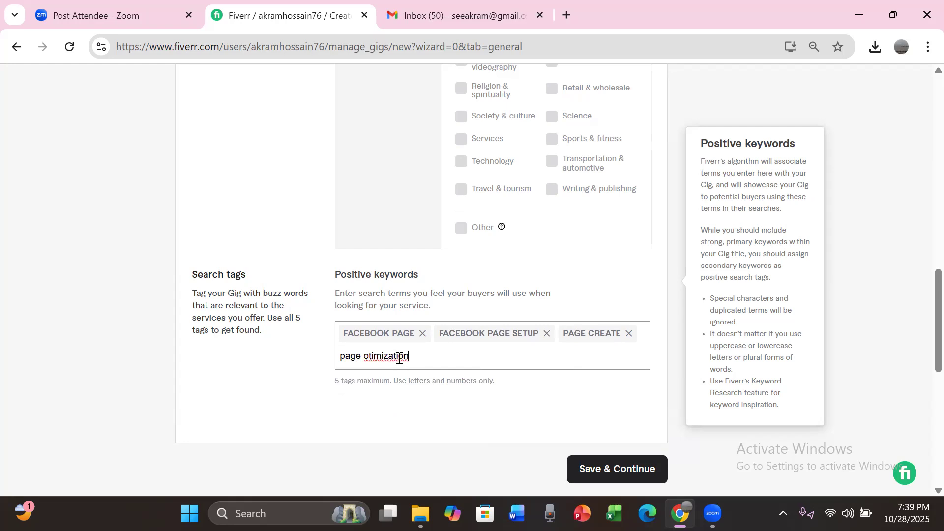
key("Return")
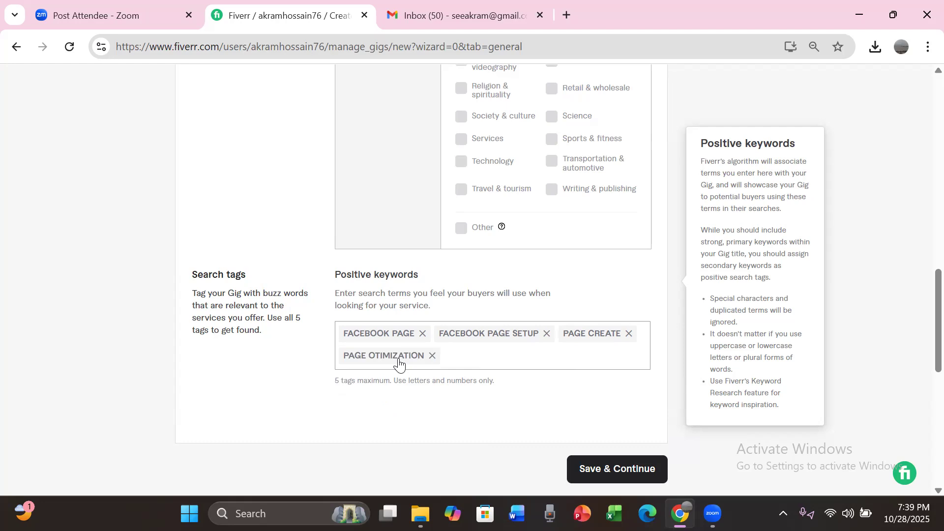
type("facebook")
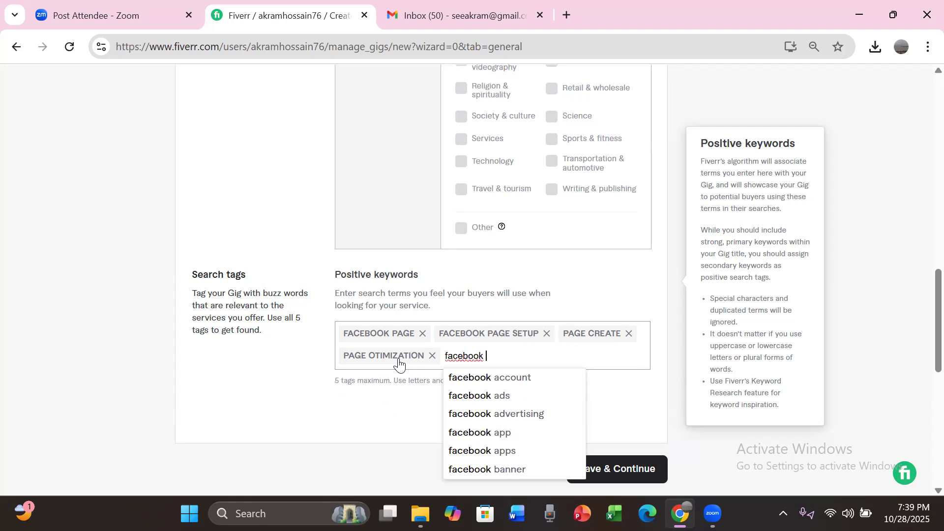
key("BackSpace")
key("BackSpace")
key("BackSpace")
key("BackSpace")
key("BackSpace")
key("BackSpace")
key("BackSpace")
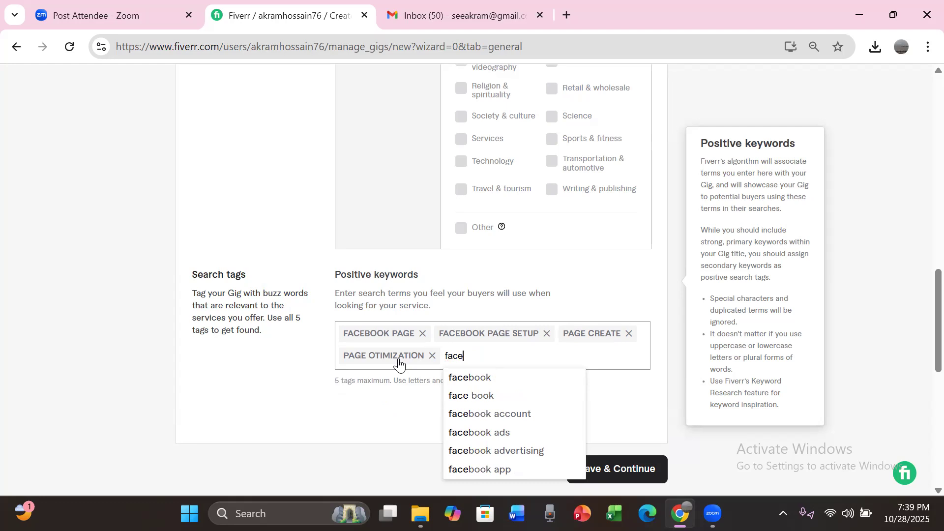
key("BackSpace")
key("BackSpace")
Step: Add "business page" as the fifth positive keyword and save the gig overview to continue to pricing
type("busine")
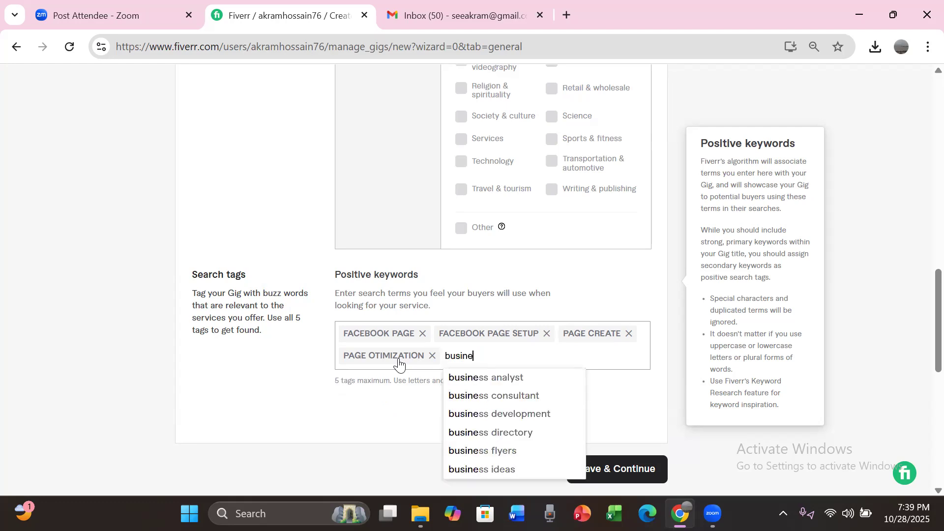
type("ss p")
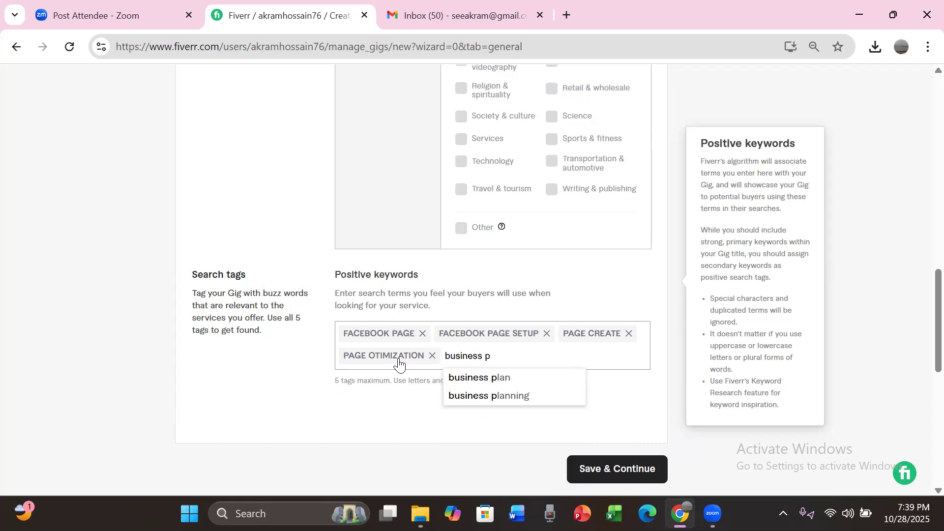
type("age")
key("Return")
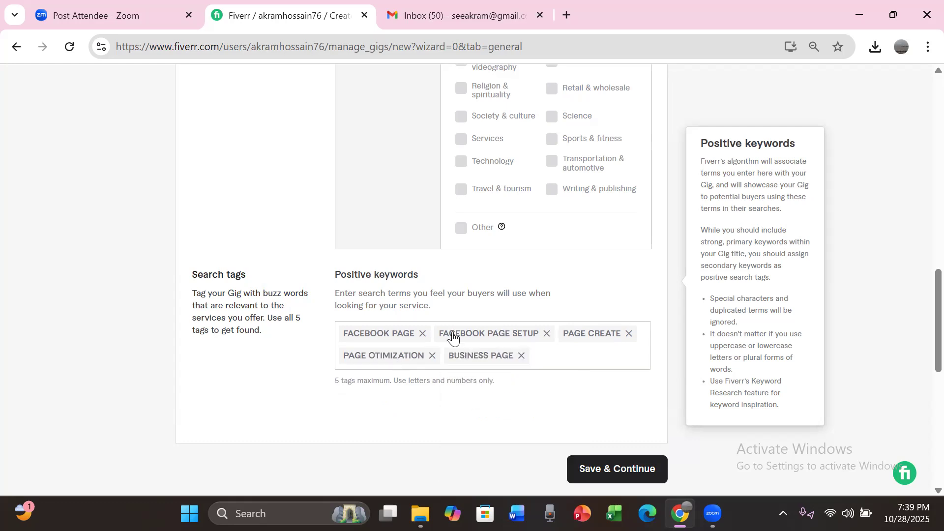
left_click(623, 479)
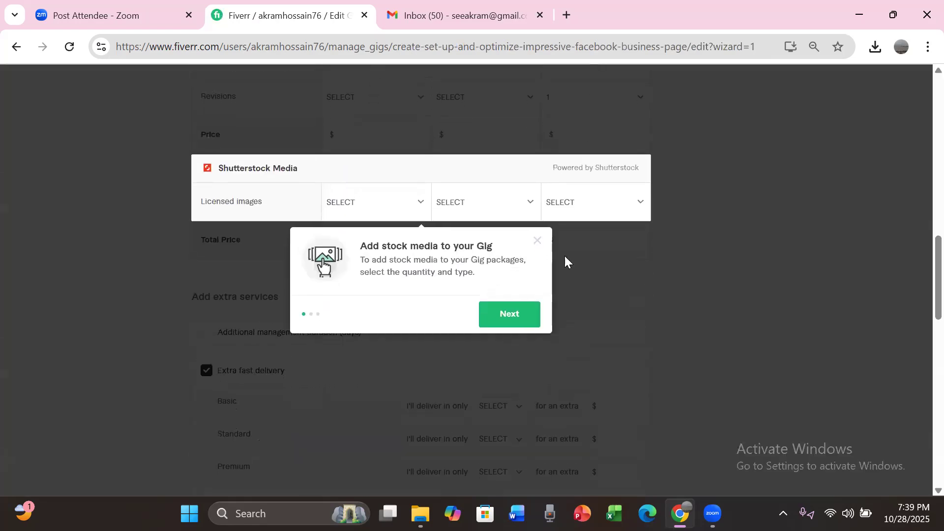
Step: Go through the introductory tips about stock media and package price, and dismiss them
left_click(519, 321)
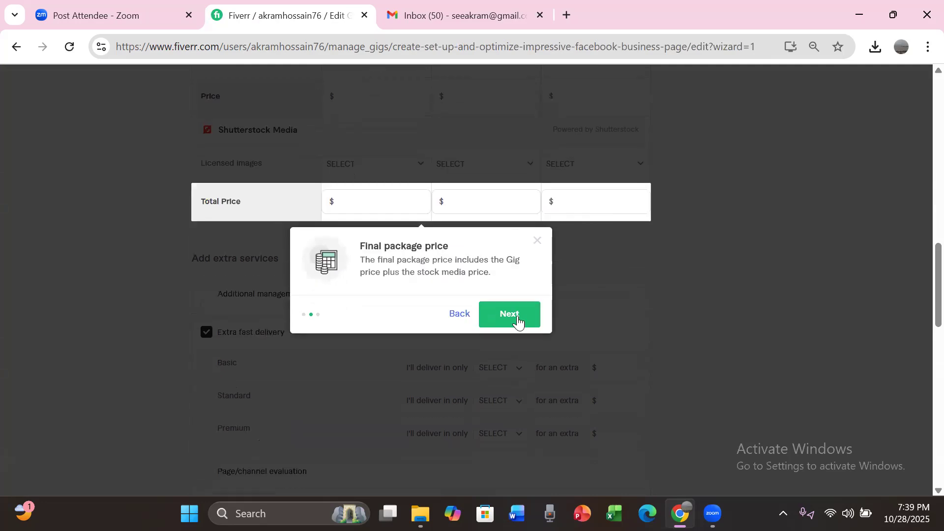
left_click(519, 321)
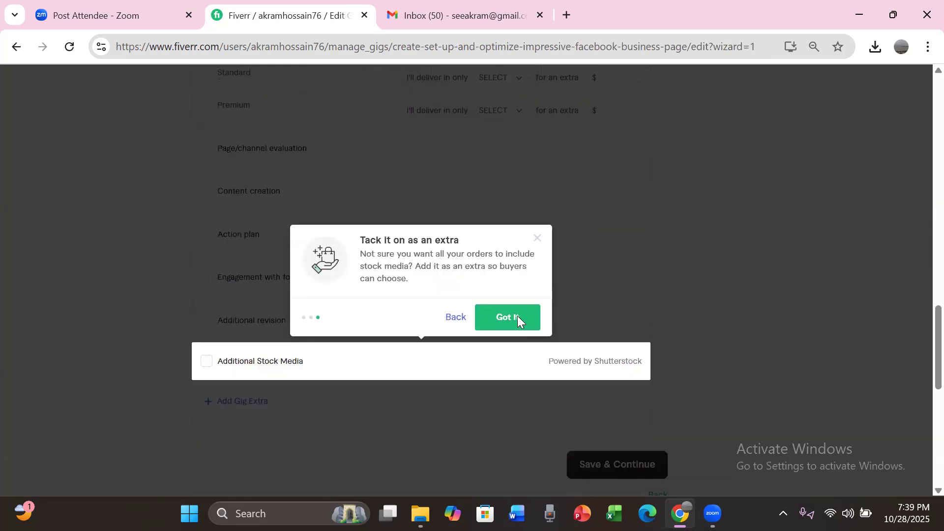
left_click(517, 317)
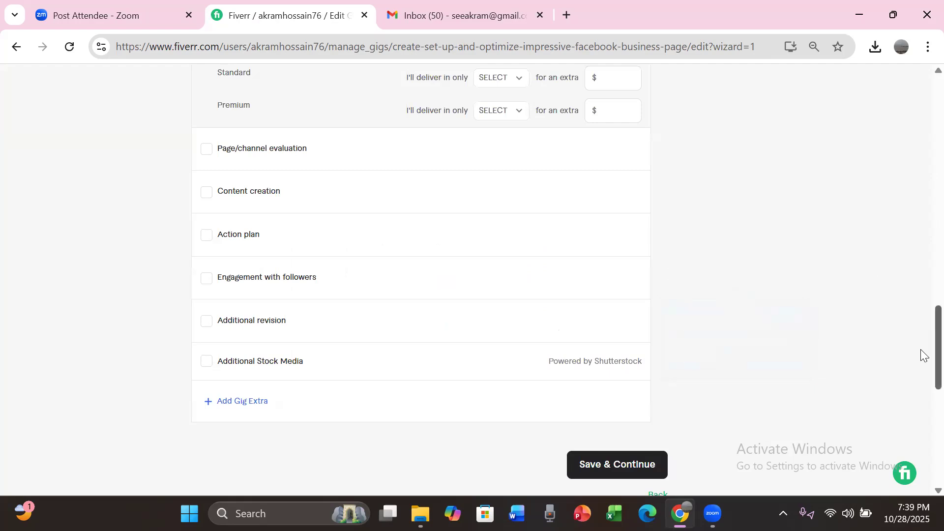
Step: Name the Basic package Silver, the Standard package Gold and the Premium package Platinum
scroll(921, 275, "up", 15)
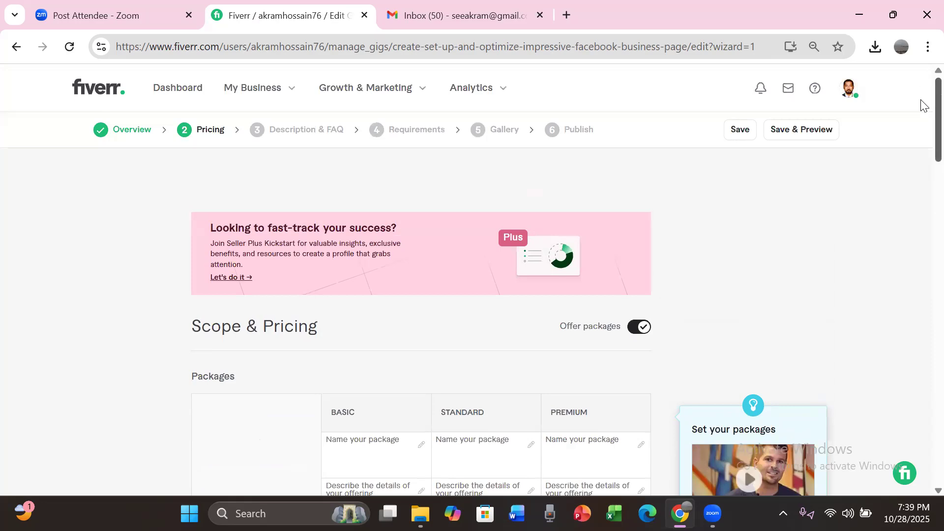
scroll(923, 118, "down", 2)
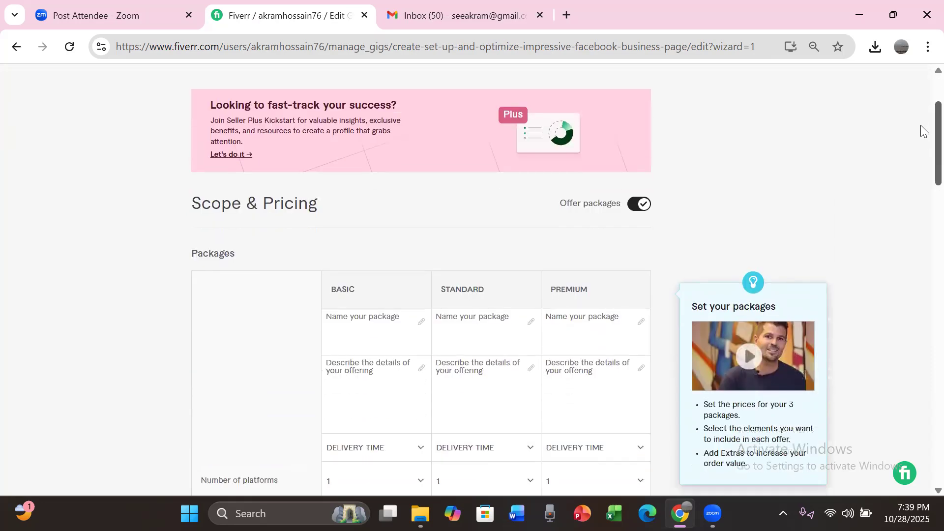
scroll(921, 131, "down", 1)
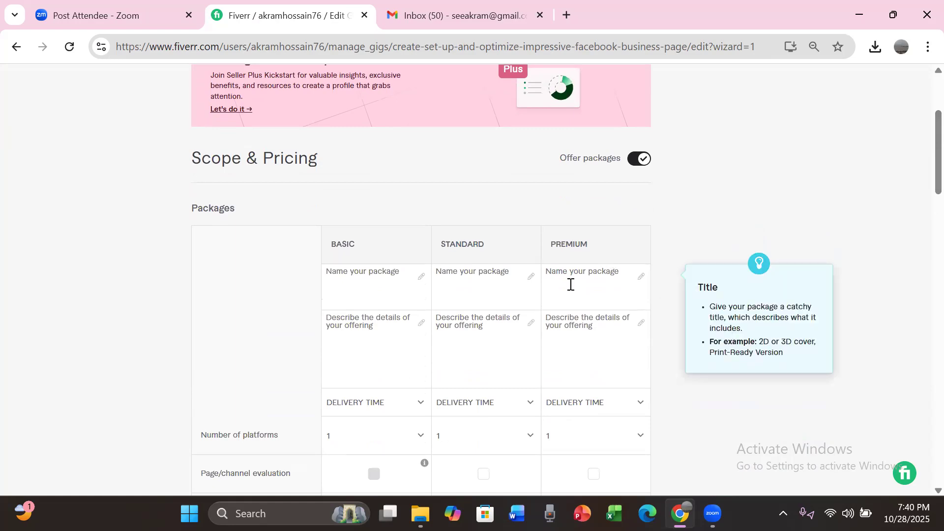
left_click(350, 284)
type("Silver")
left_click(501, 285)
type("Gold")
left_click(567, 285)
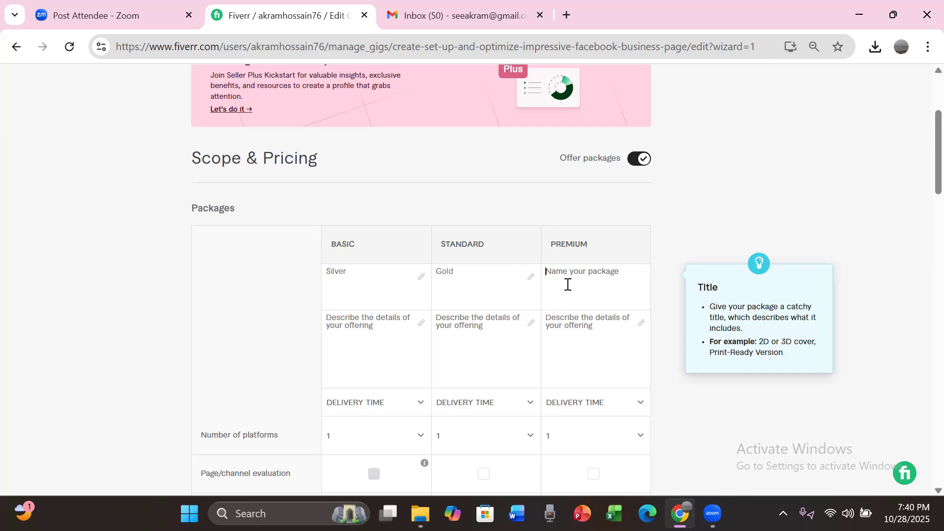
type("Platinum")
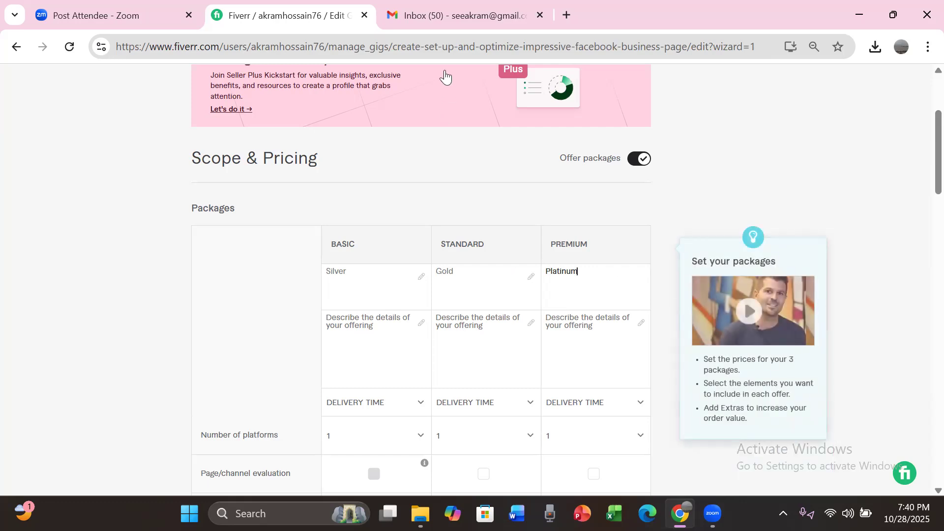
Step: Copy the Basic package's "FB Page Create+ Logo & Banner Design+..." line from facebook page Gig.txt in Gmail into its Fiverr description
left_click(460, 19)
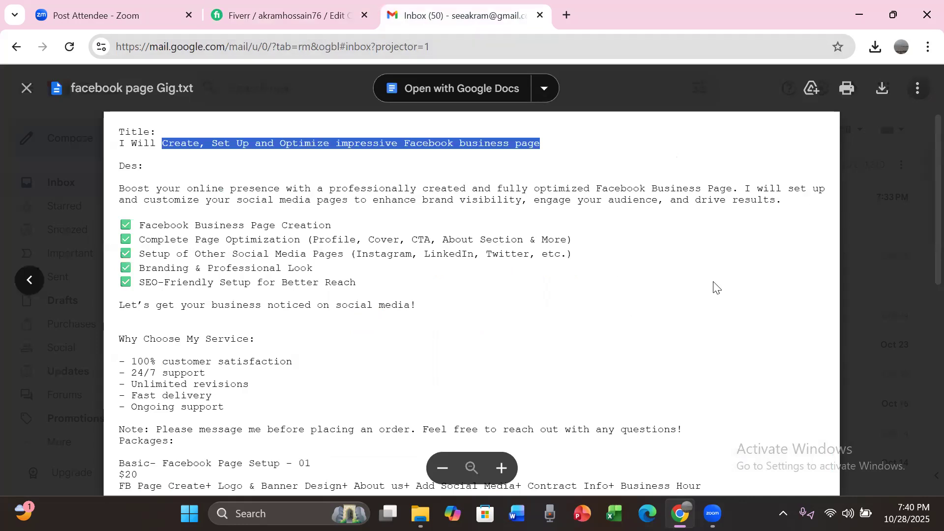
scroll(716, 288, "down", 2)
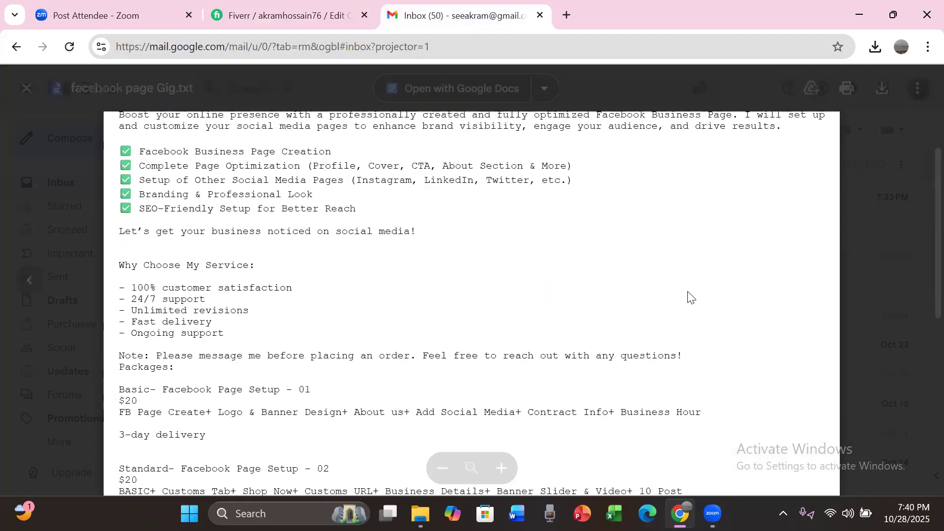
scroll(691, 295, "down", 2)
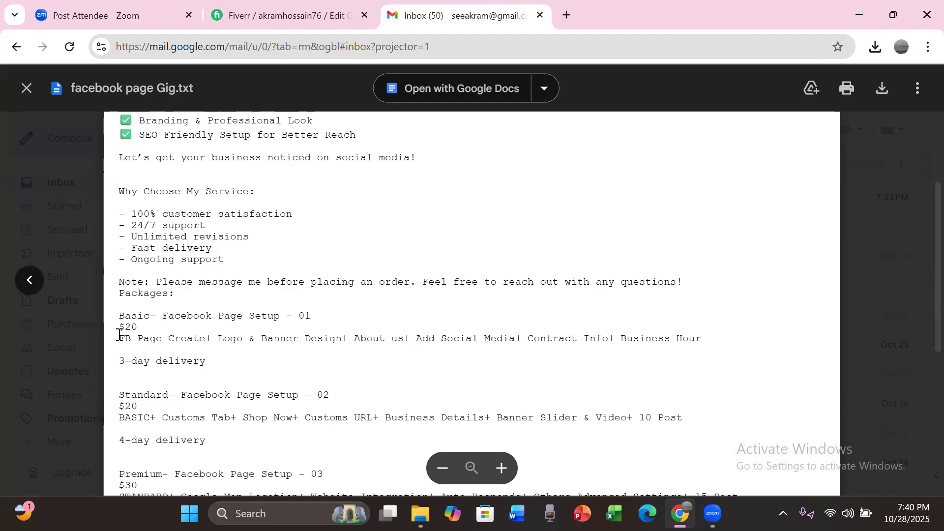
left_click_drag(120, 337, 707, 344)
key("ctrl+c")
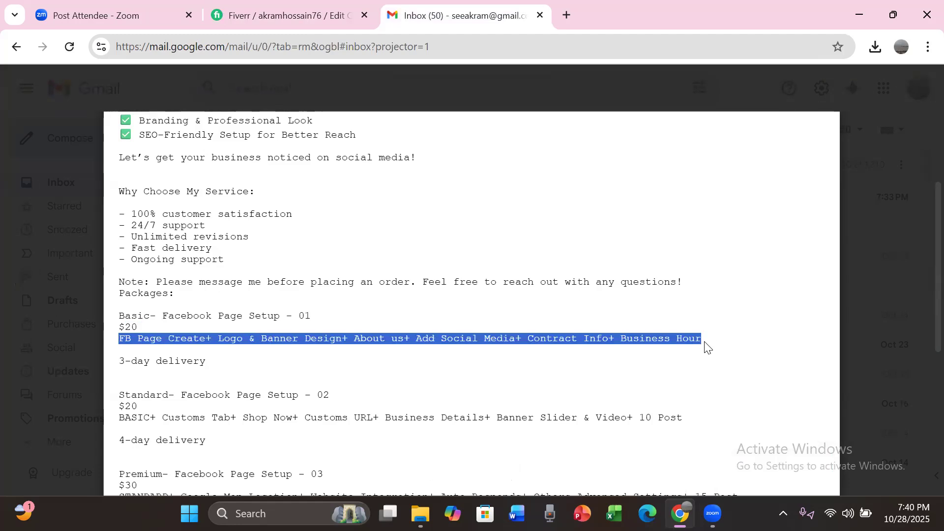
left_click(281, 17)
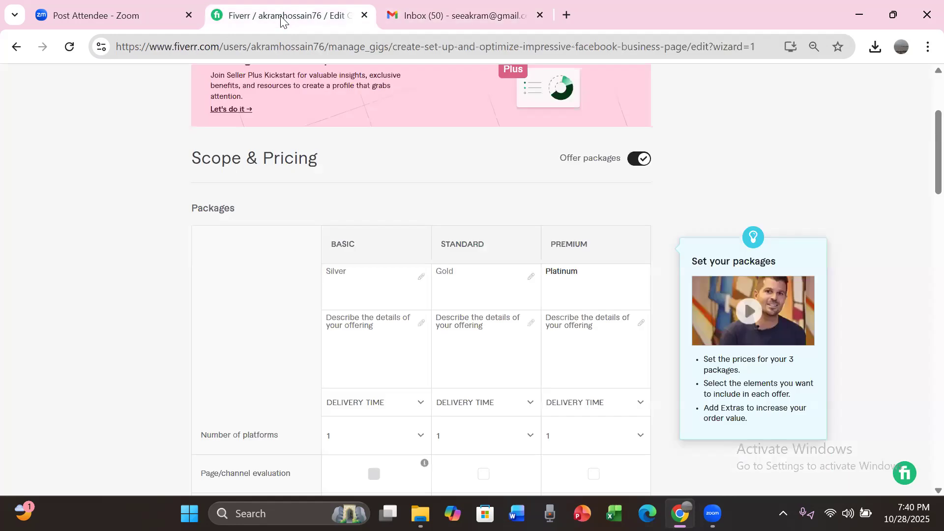
left_click(384, 329)
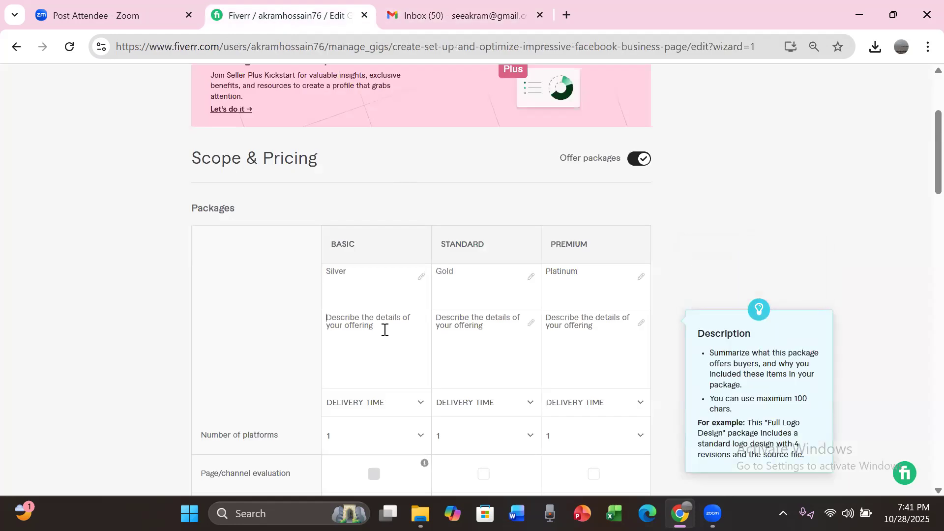
key("ctrl+v")
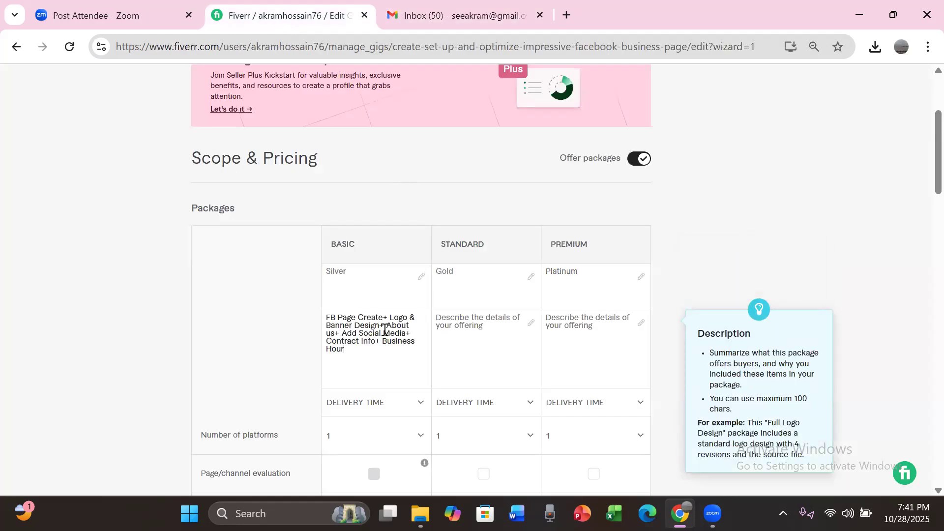
Step: Correct "Contract Info" to "Contact Info" in the Basic description, and copy the "BASIC+ Customs Tab+..." line from the Gmail gig text into the Standard description
left_click(346, 342)
key("BackSpace")
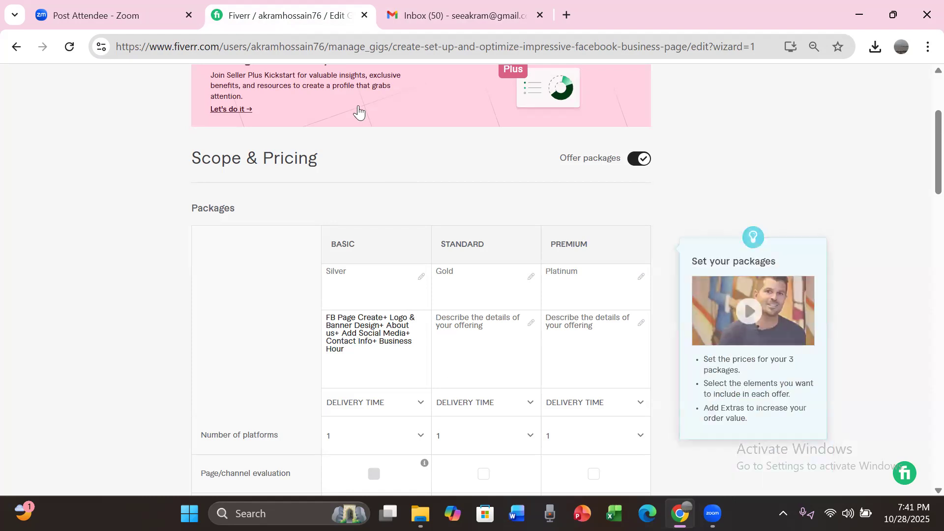
left_click(420, 19)
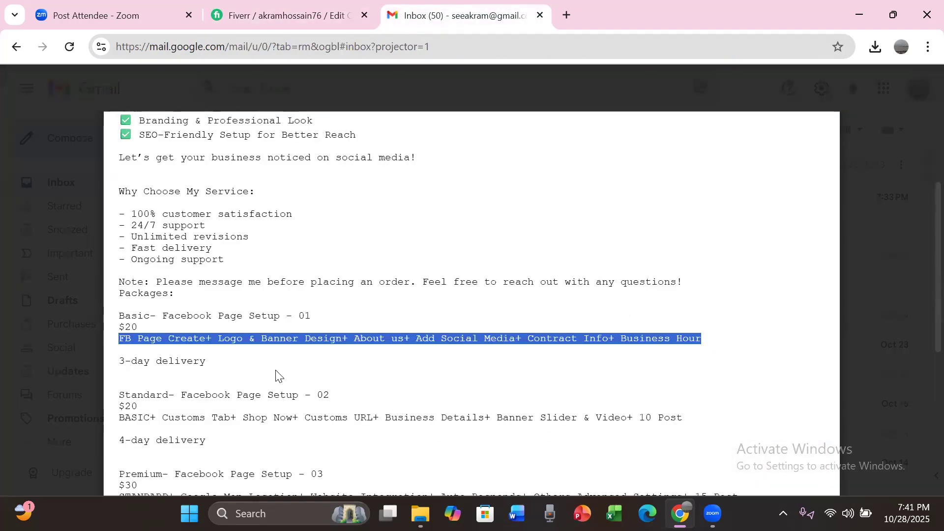
left_click(120, 416)
left_click_drag(120, 416, 695, 417)
key("ctrl+c")
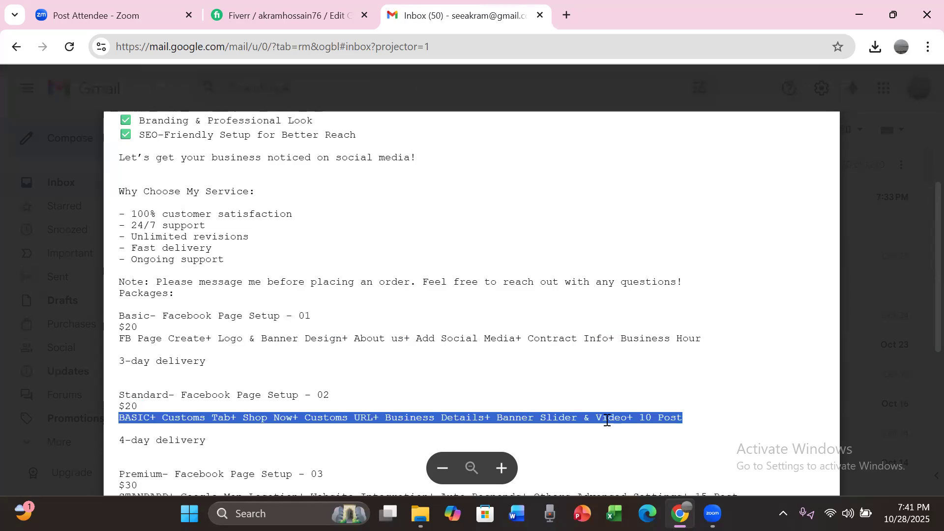
left_click(266, 17)
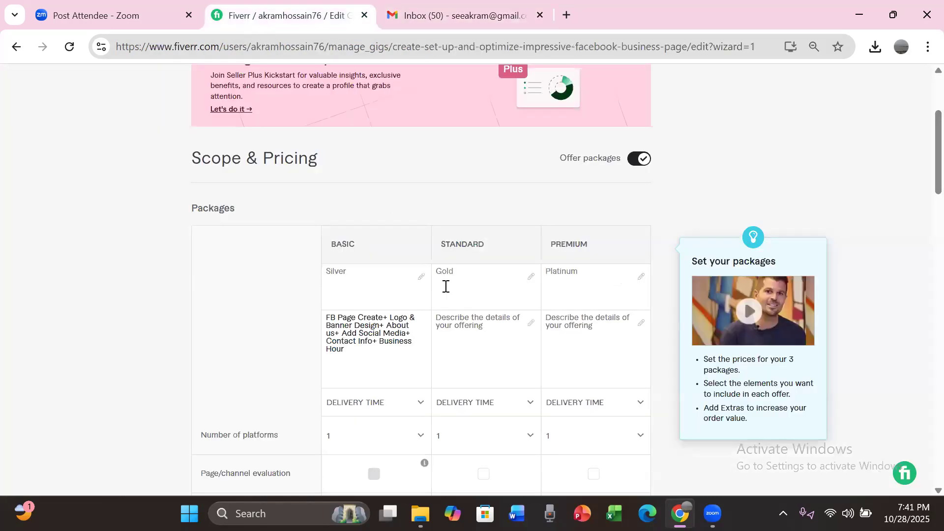
left_click(458, 327)
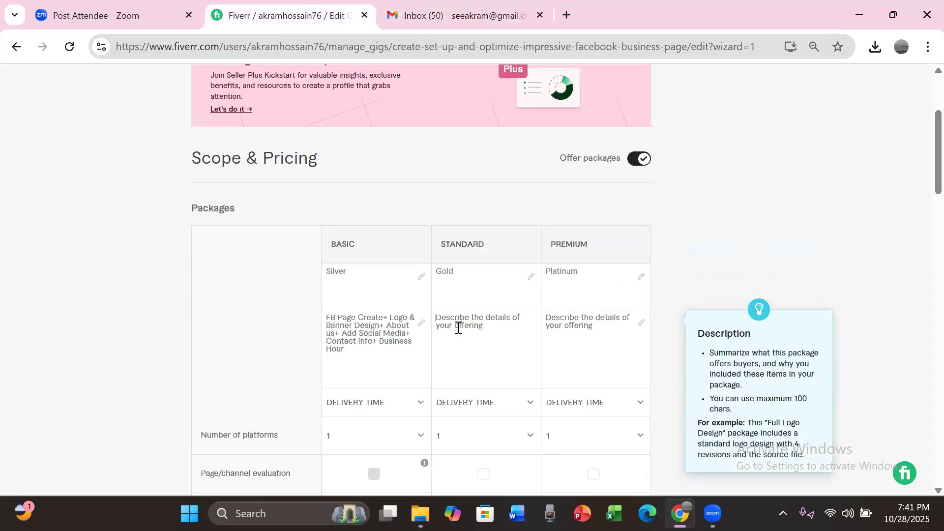
key("ctrl+v")
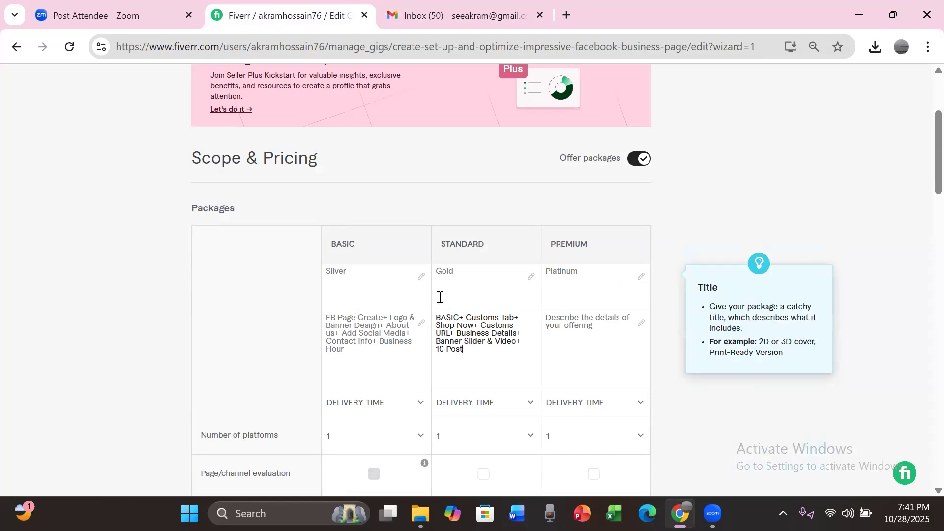
left_click(391, 158)
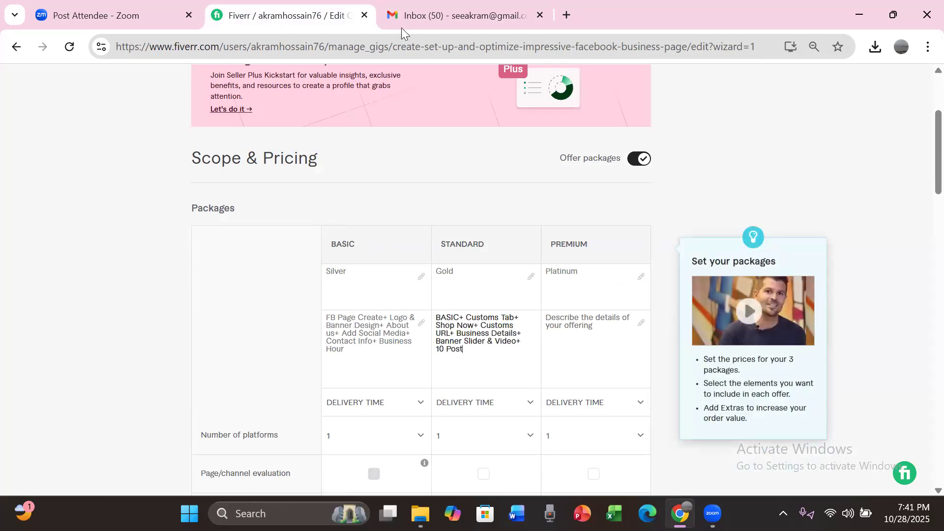
Step: Copy the Premium package's "STANDARD+ Google Map Location+..." line from facebook page Gig.txt in Gmail into its Fiverr description
left_click(429, 16)
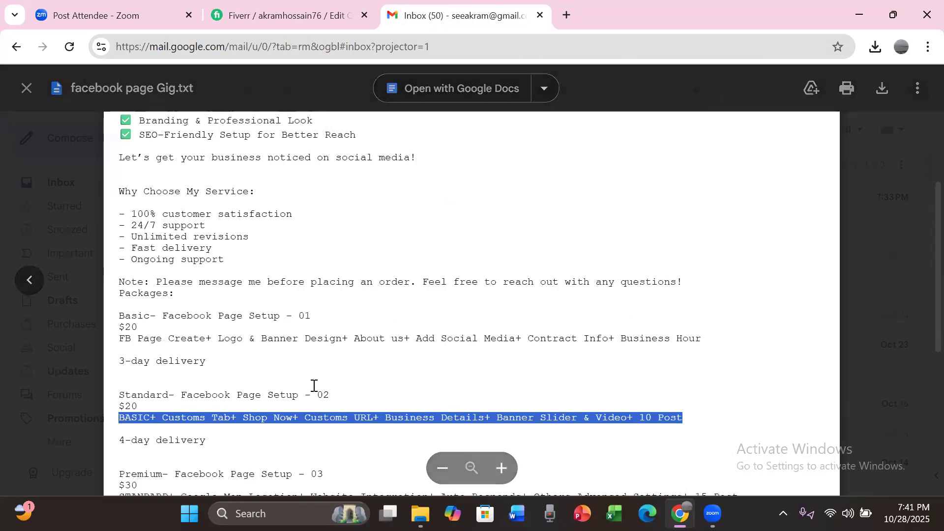
scroll(802, 281, "down", 6)
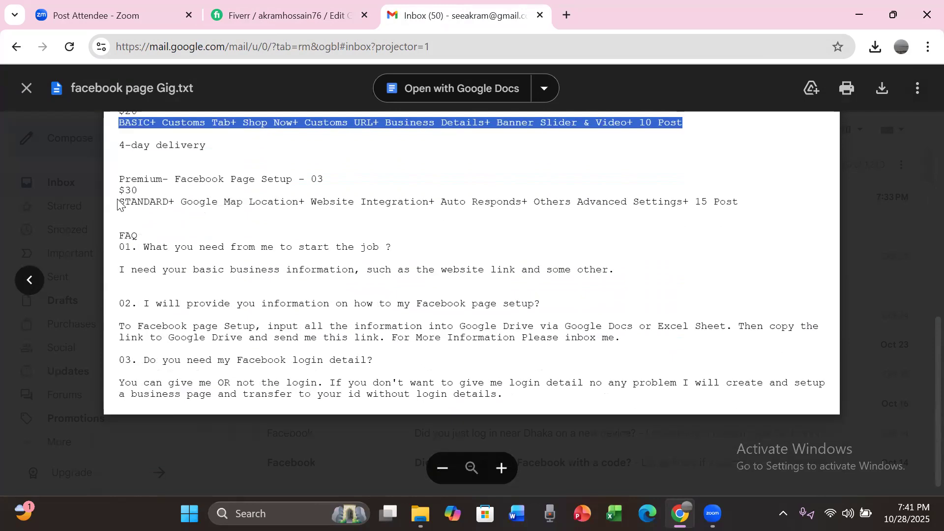
left_click(119, 200)
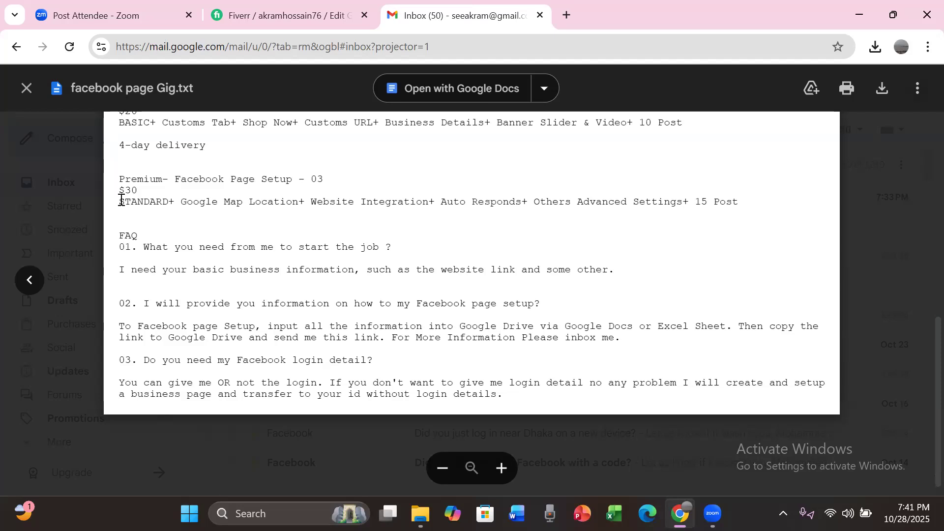
key("Left")
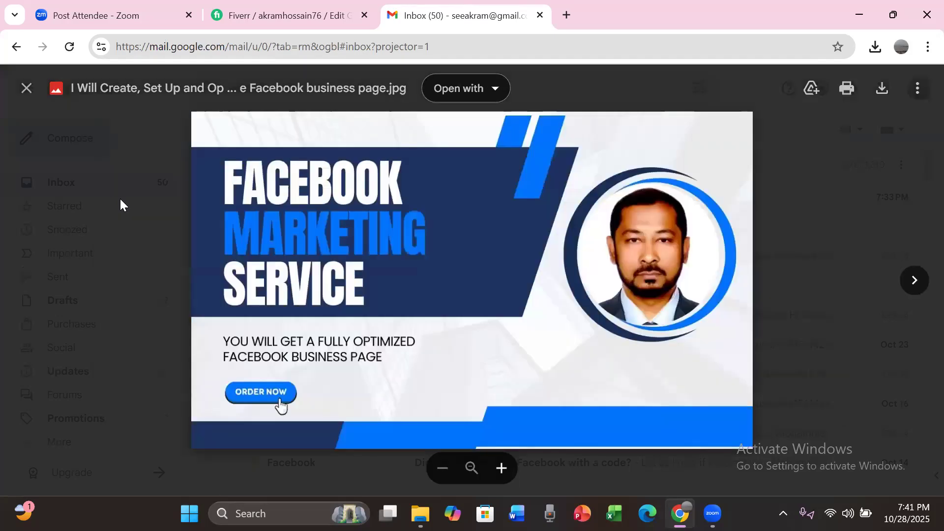
left_click(908, 278)
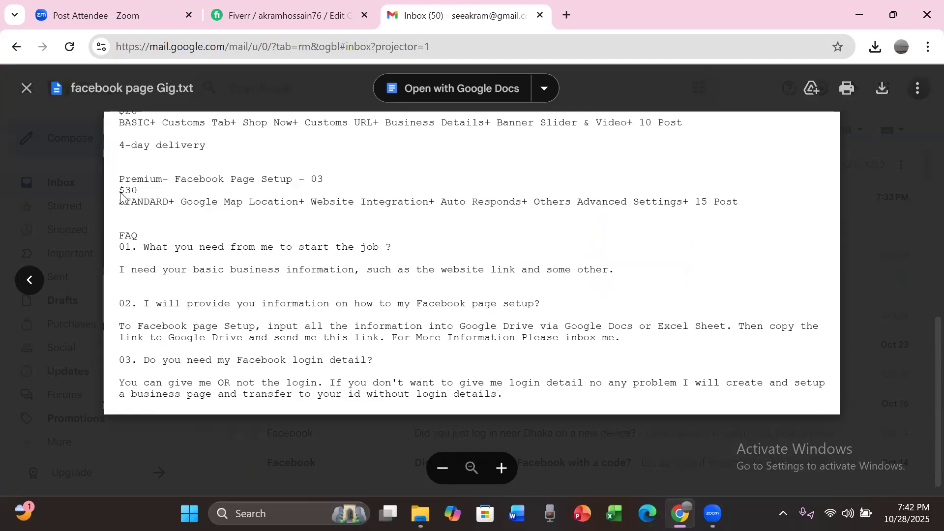
left_click_drag(118, 202, 742, 210)
key("ctrl+c")
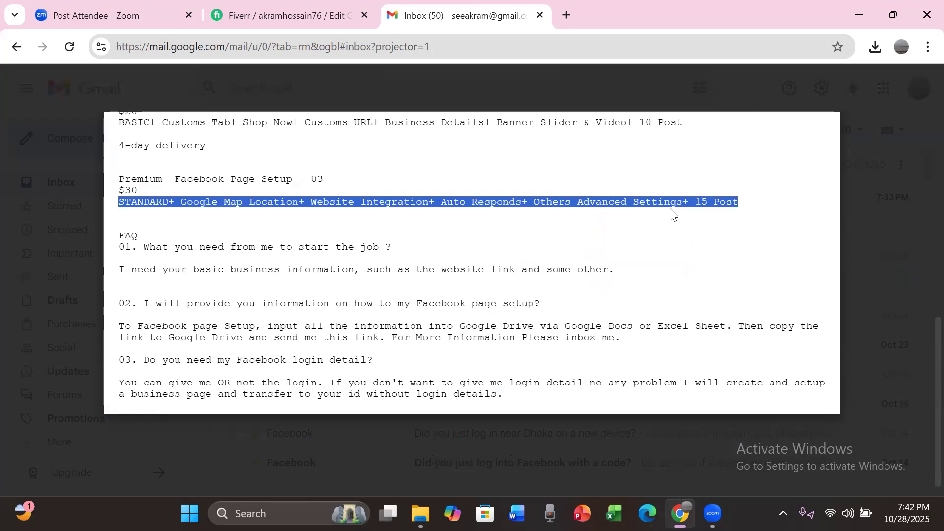
left_click(247, 16)
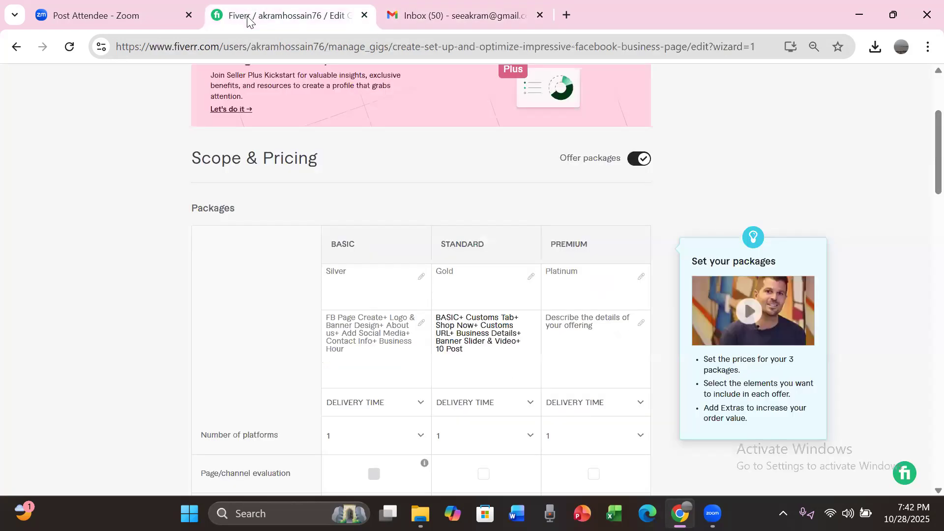
left_click(599, 330)
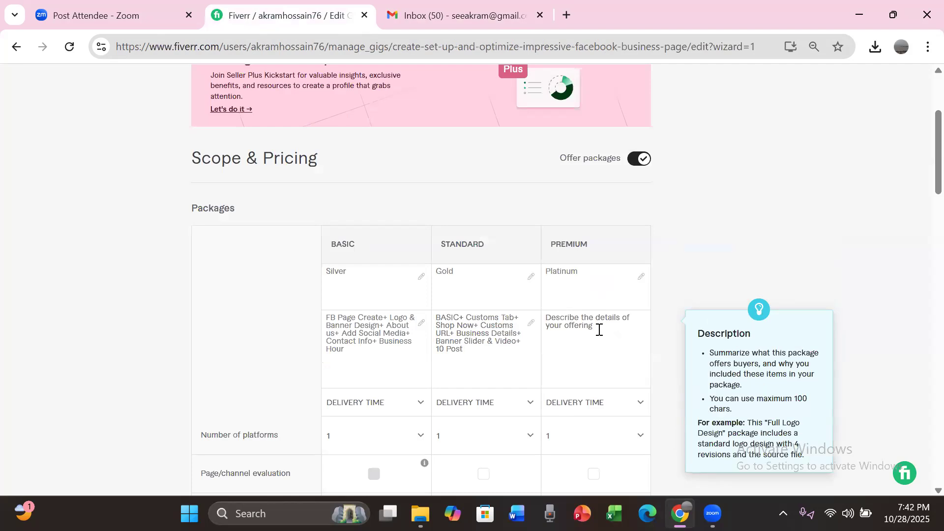
key("ctrl+v")
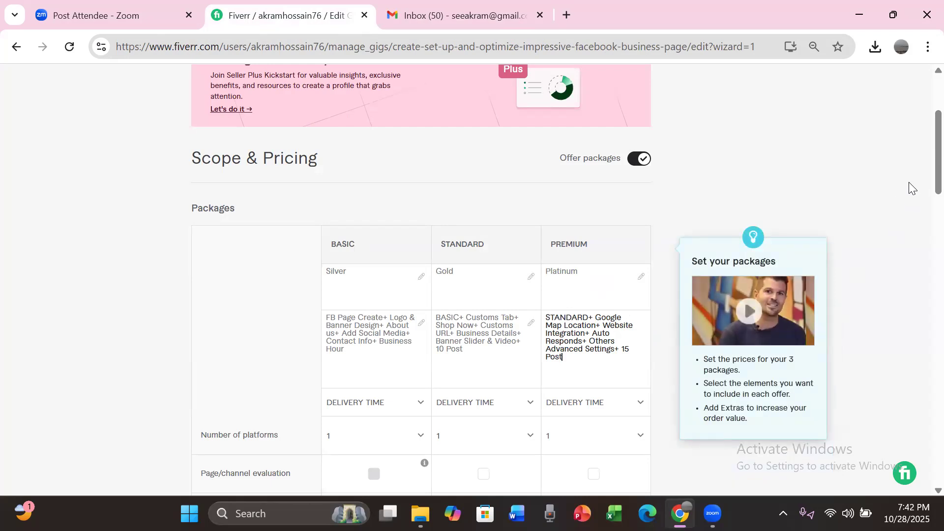
Step: Include page/channel evaluation and content creation in the Standard and Premium packages, and the action plan in Premium
scroll(924, 170, "down", 5)
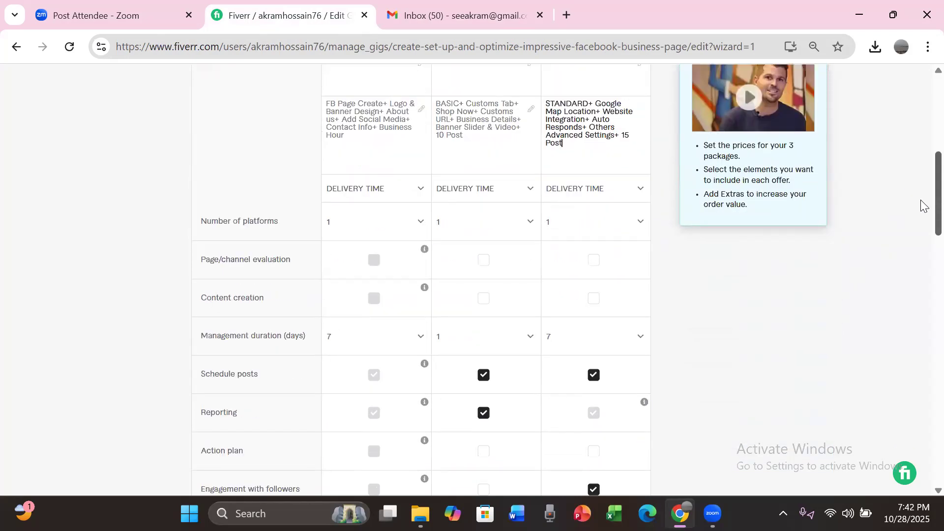
scroll(923, 214, "down", 1)
scroll(924, 219, "down", 1)
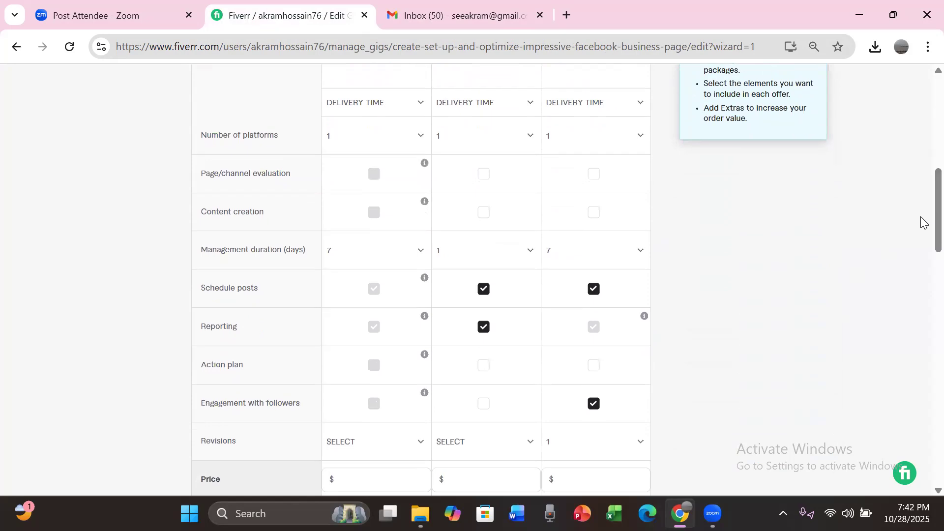
mouse_move(327, 99)
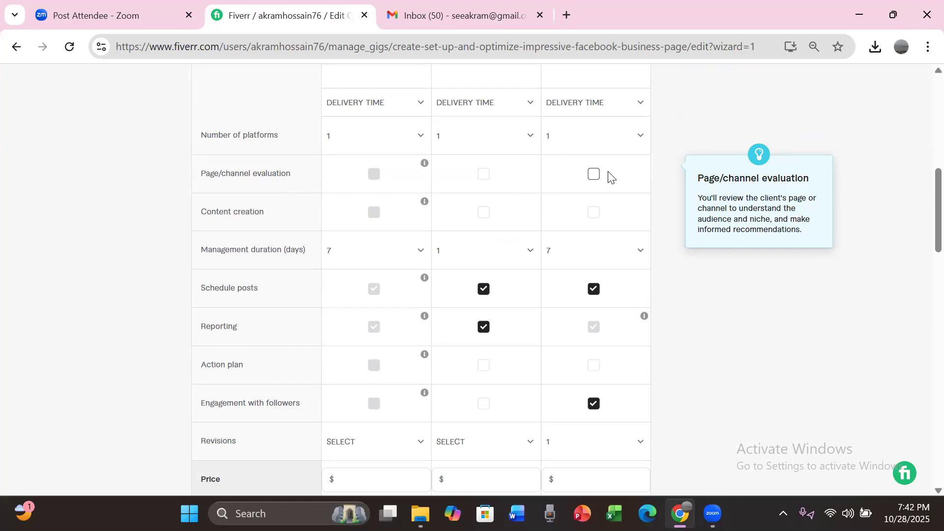
left_click(592, 178)
left_click(484, 178)
left_click(484, 213)
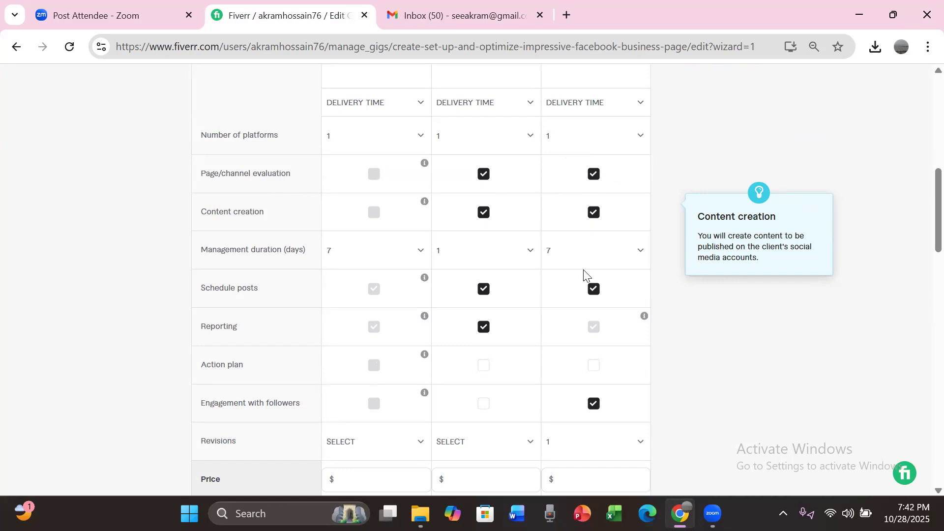
left_click(593, 366)
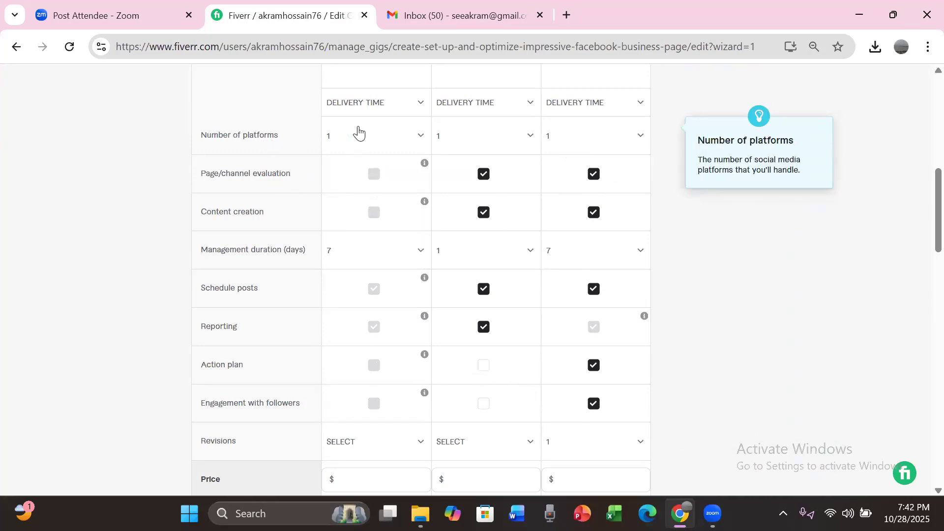
Step: Set the management duration to 10 days for the Standard package and 14 days for the Premium package
left_click(419, 255)
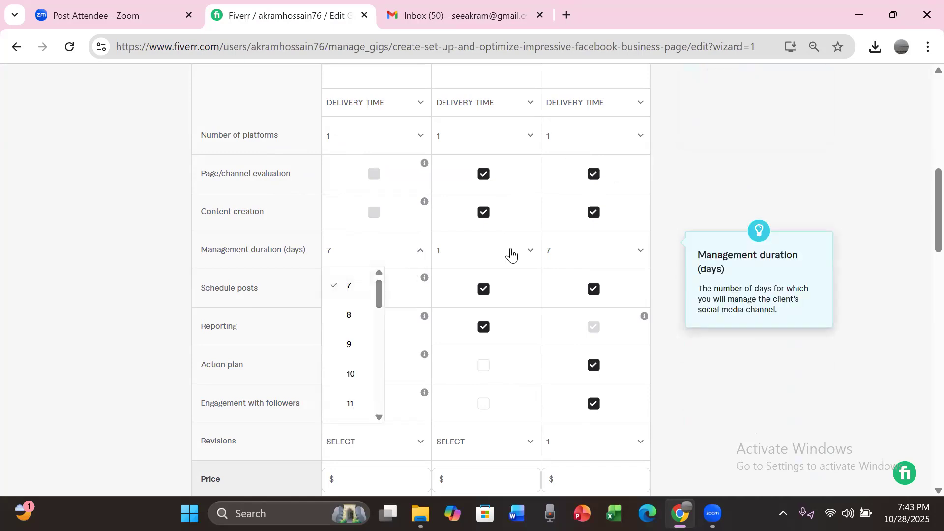
left_click(529, 256)
left_click_drag(490, 293, 489, 317)
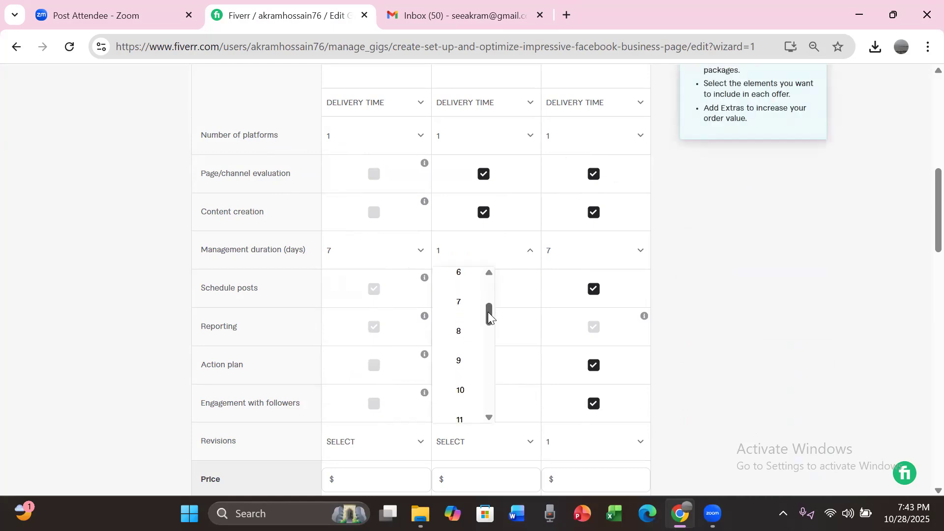
left_click(462, 390)
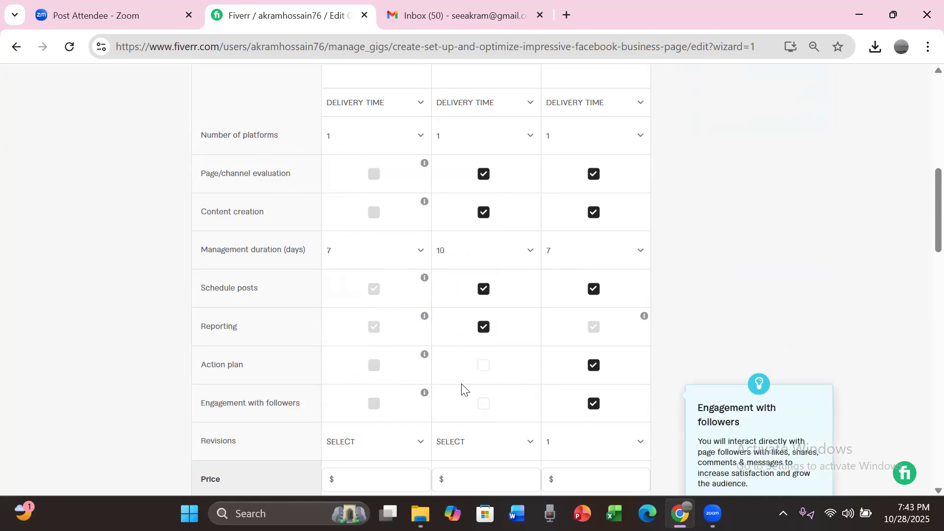
left_click(638, 253)
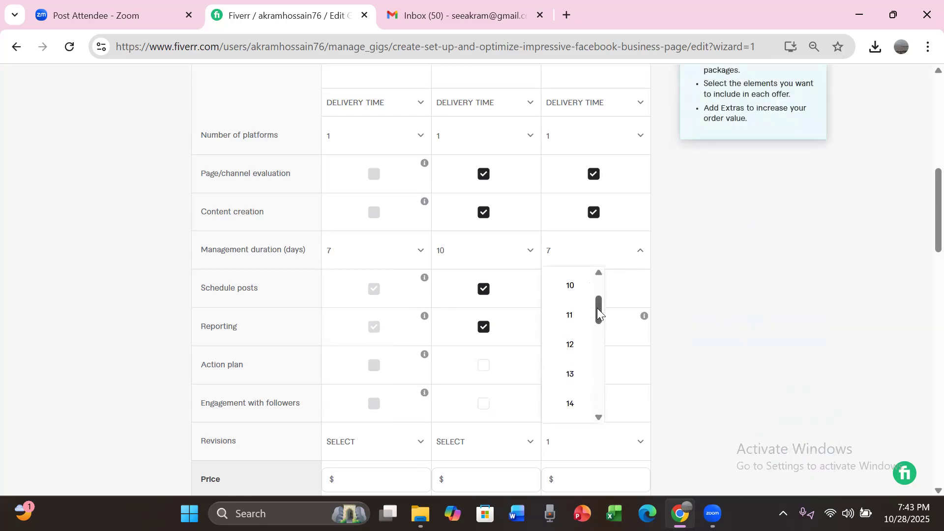
scroll(574, 366, "down", 1)
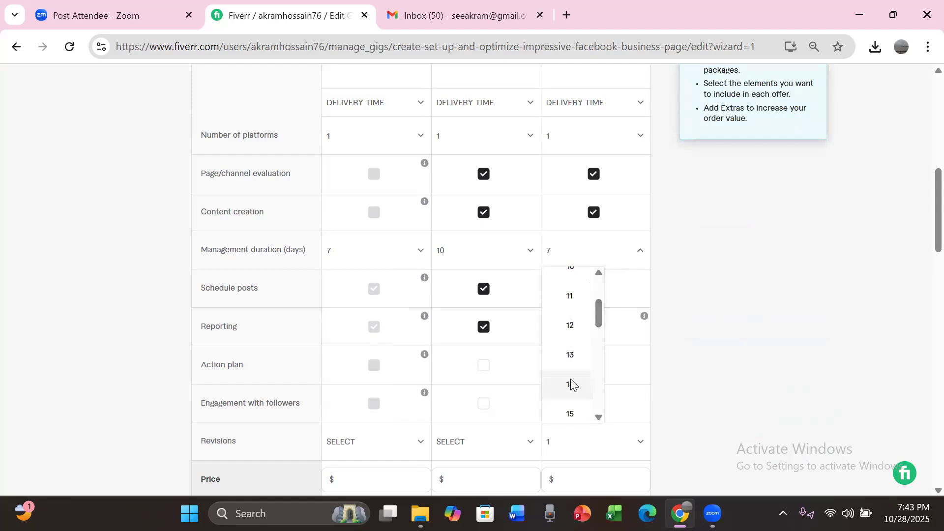
left_click(571, 384)
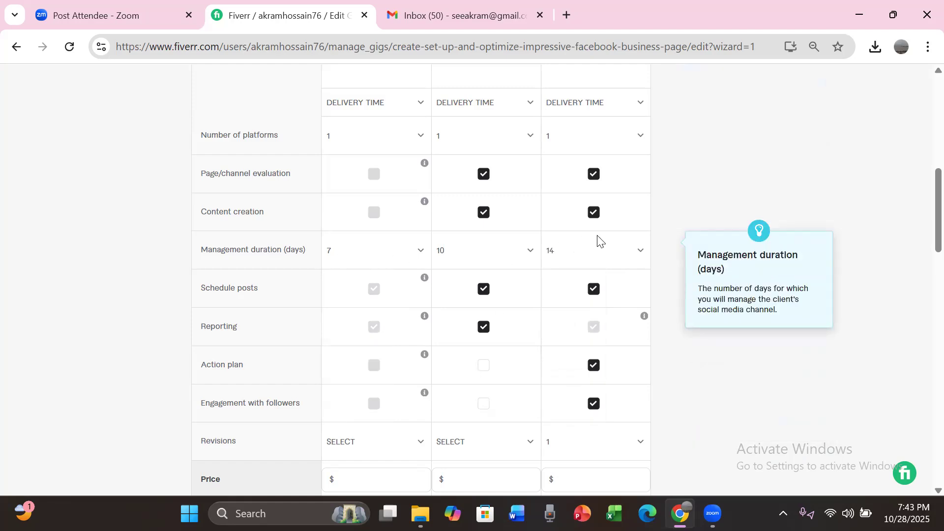
Step: Set the delivery time to 7 days for Basic, 10 days for Standard and 14 days for Premium
scroll(923, 199, "up", 3)
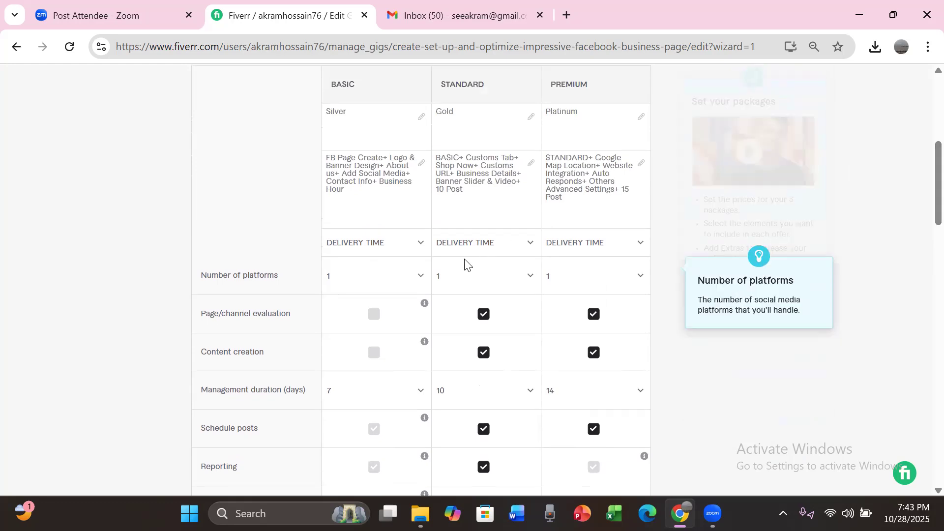
left_click(420, 245)
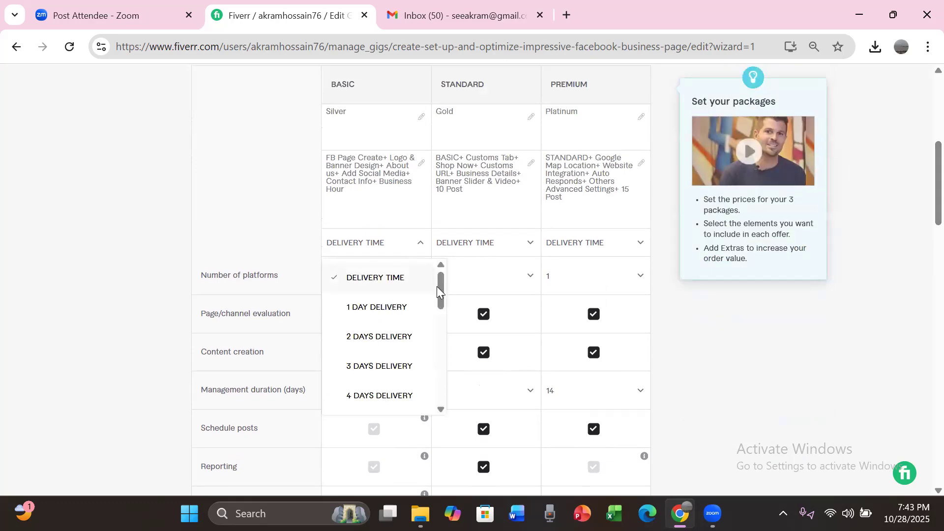
left_click_drag(440, 294, 439, 312)
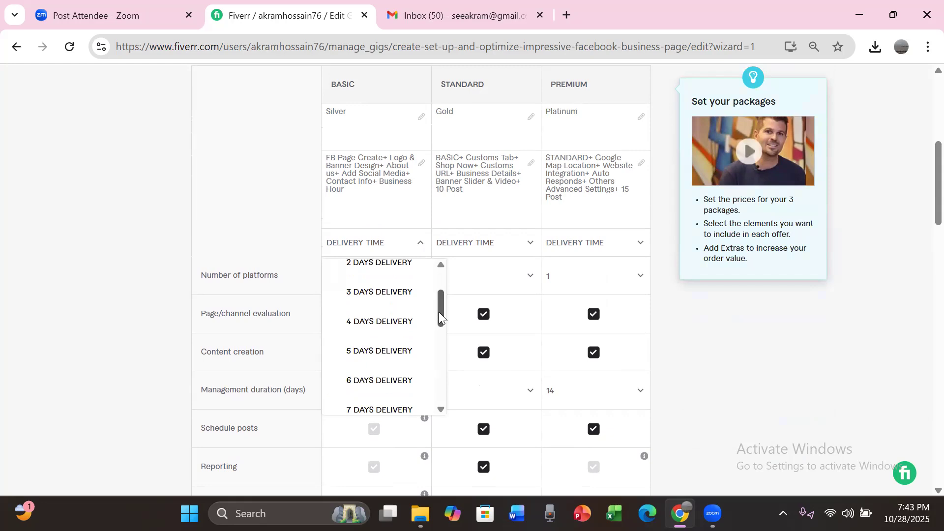
left_click(391, 406)
left_click(480, 246)
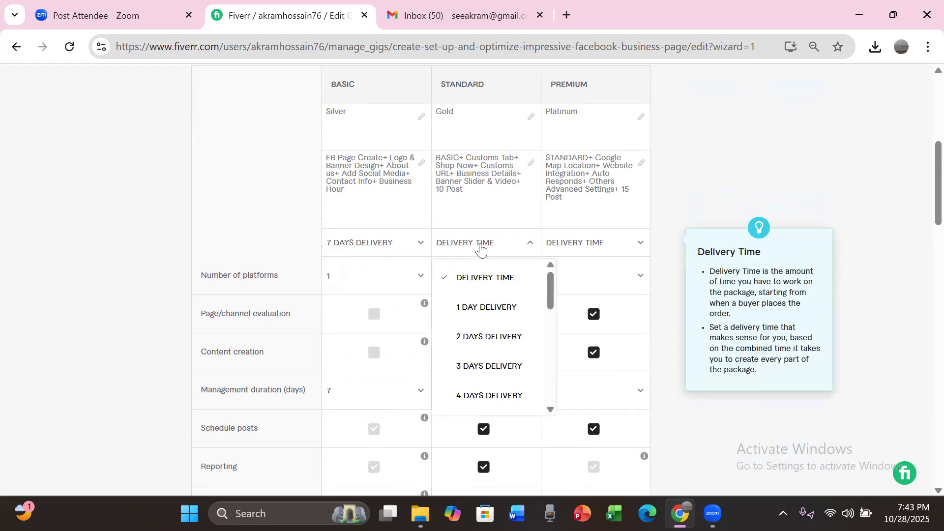
left_click_drag(548, 297, 541, 336)
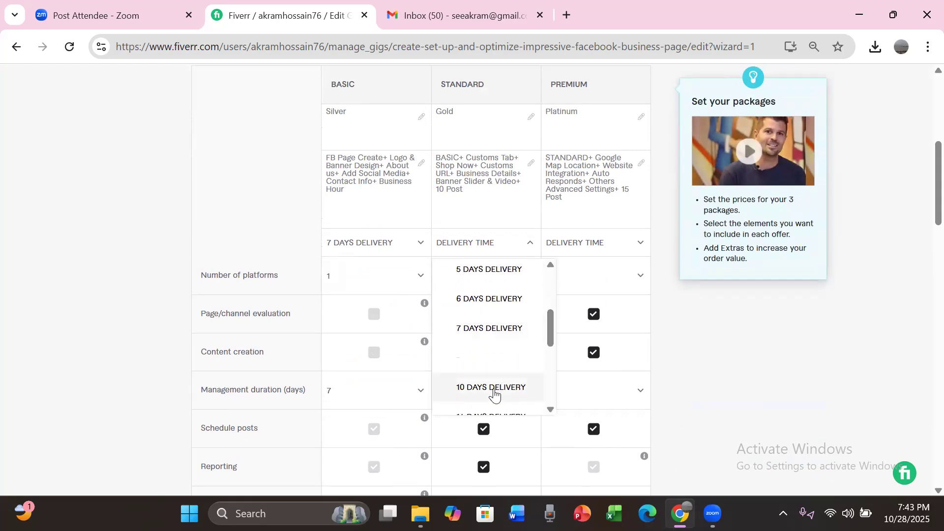
left_click(495, 388)
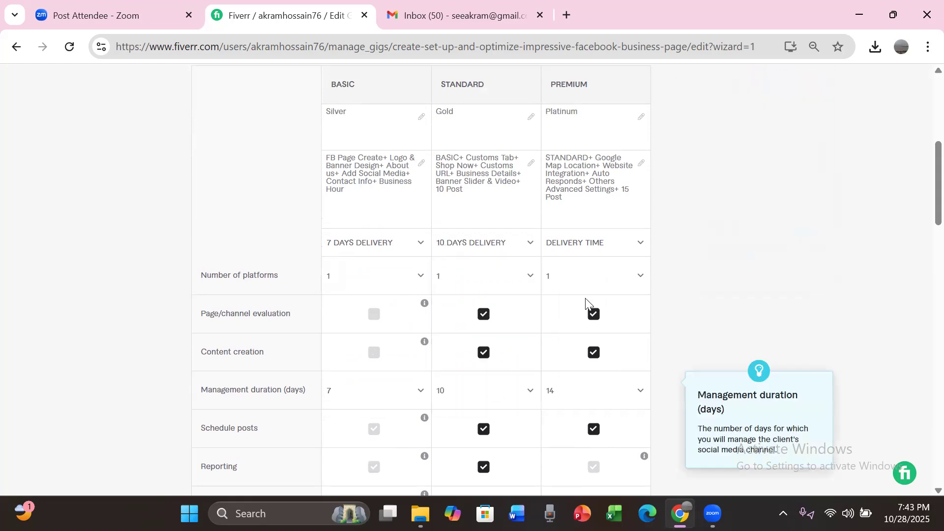
left_click(601, 246)
left_click_drag(658, 286, 644, 347)
left_click(595, 356)
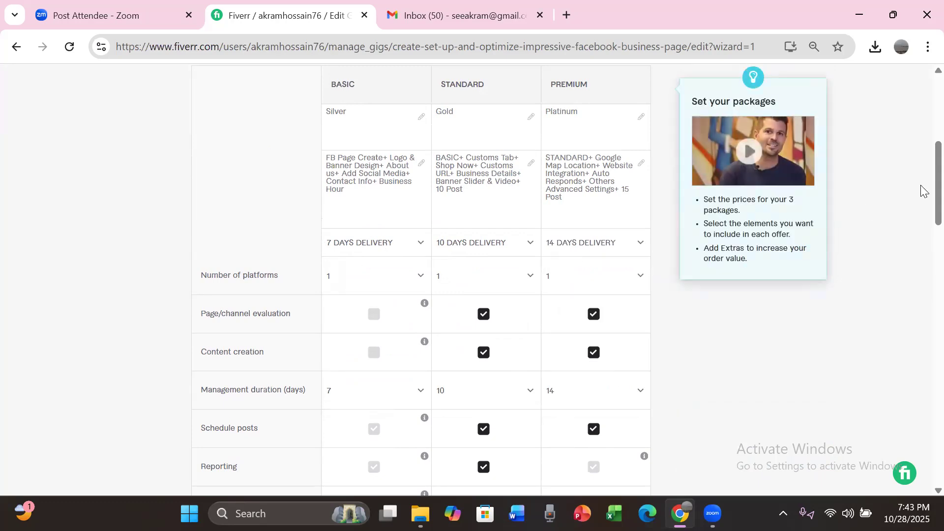
scroll(925, 207, "down", 6)
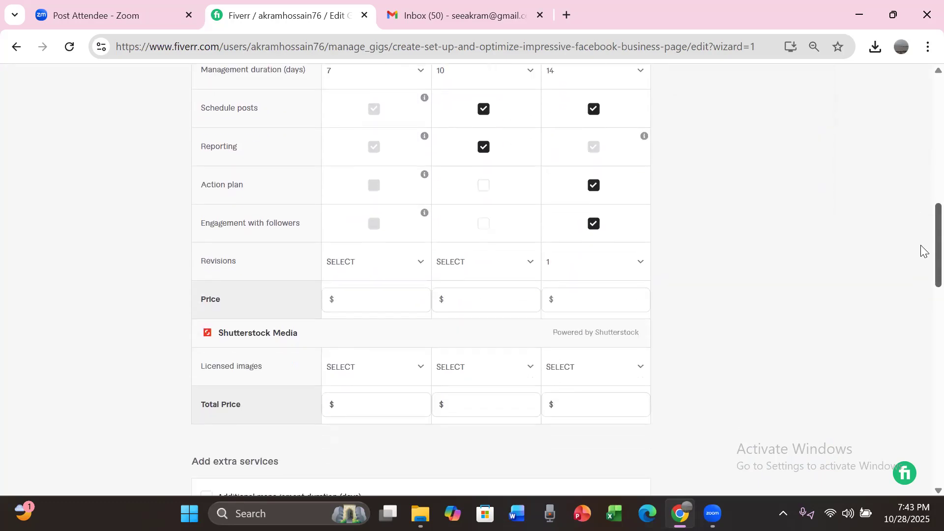
Step: Set the number of revisions to 3 for the Basic, Standard and Premium packages
scroll(914, 254, "down", 1)
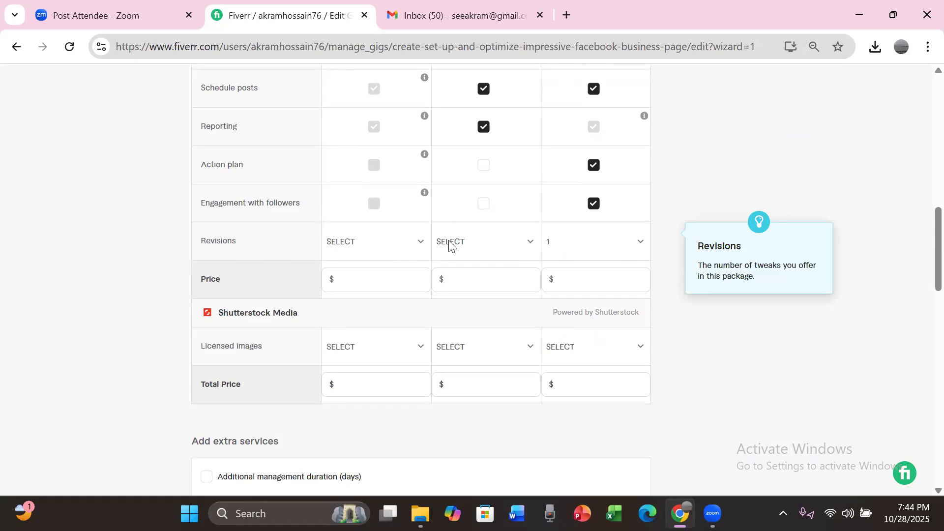
left_click(421, 245)
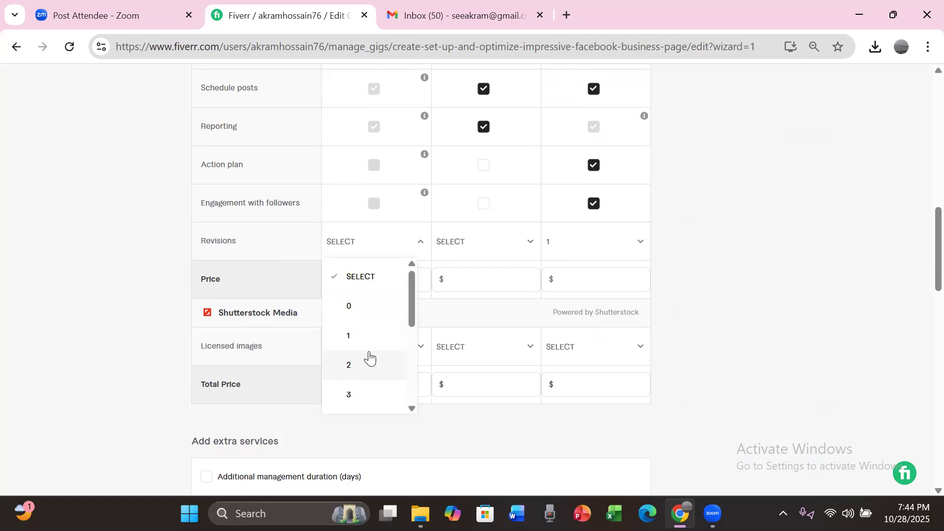
left_click(347, 394)
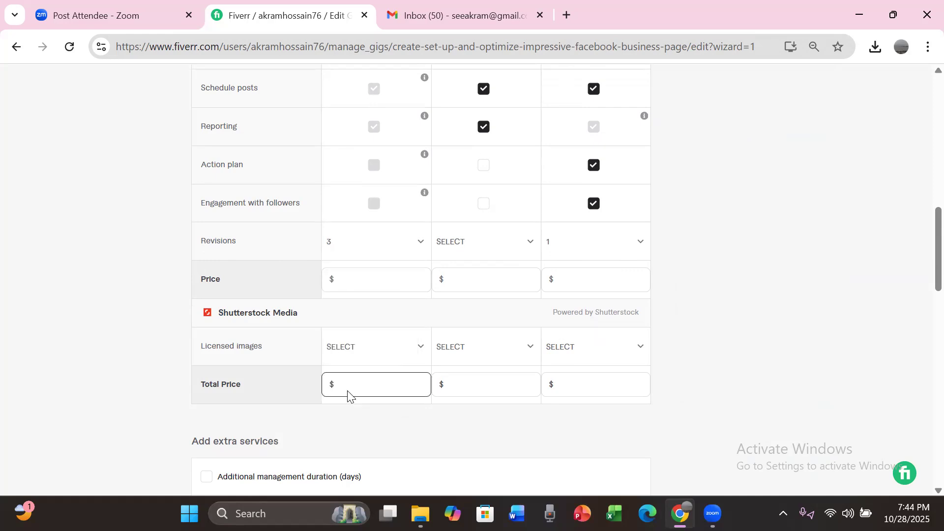
mouse_move(336, 318)
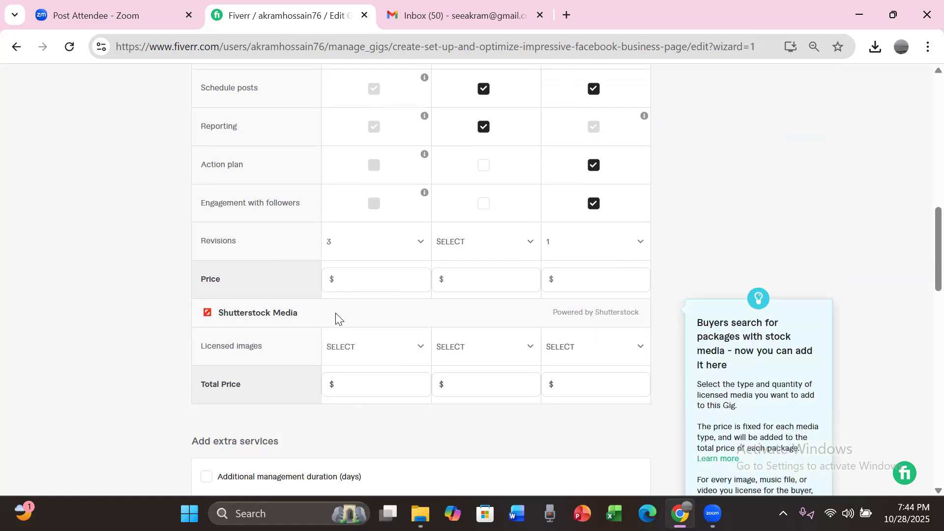
left_click(481, 243)
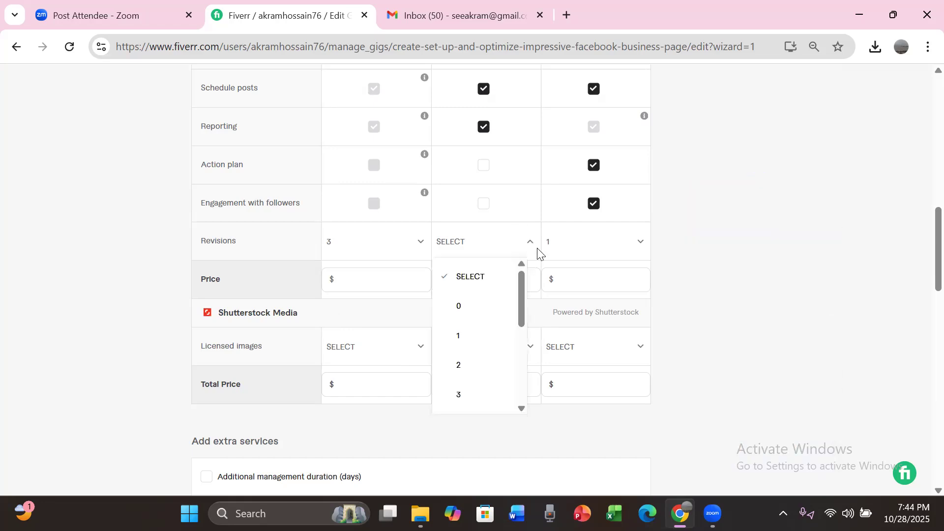
left_click(459, 395)
left_click(644, 246)
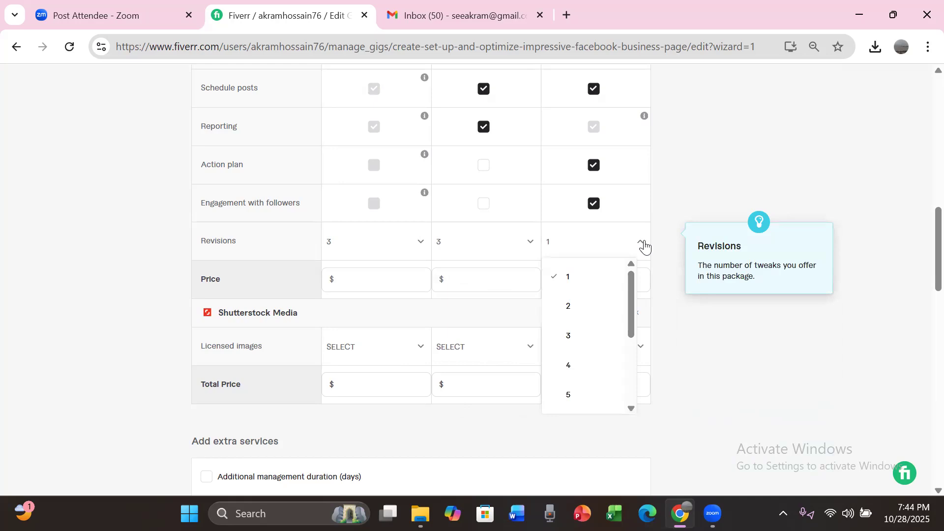
left_click(568, 335)
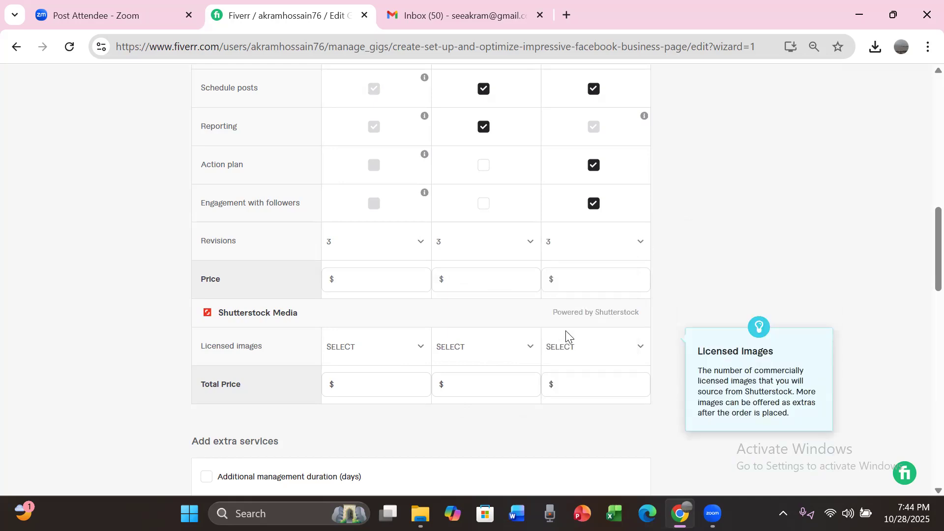
Step: Set the package prices to $30 for Basic, $40 for Standard and $50 for Premium
left_click(393, 282)
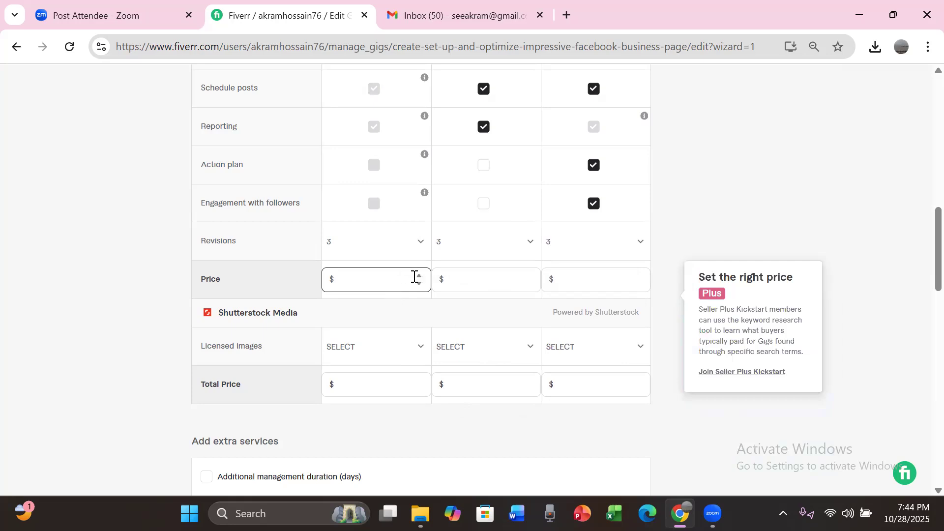
type("30")
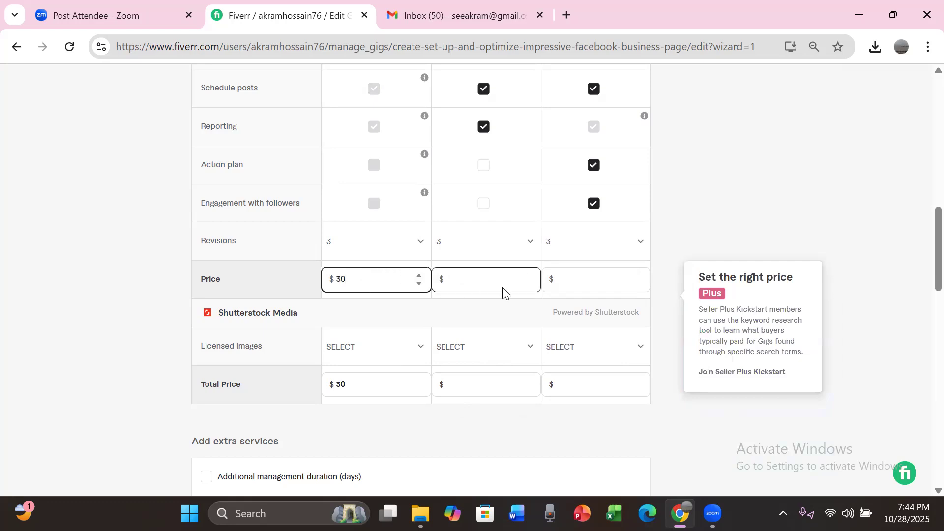
left_click(527, 279)
type("35")
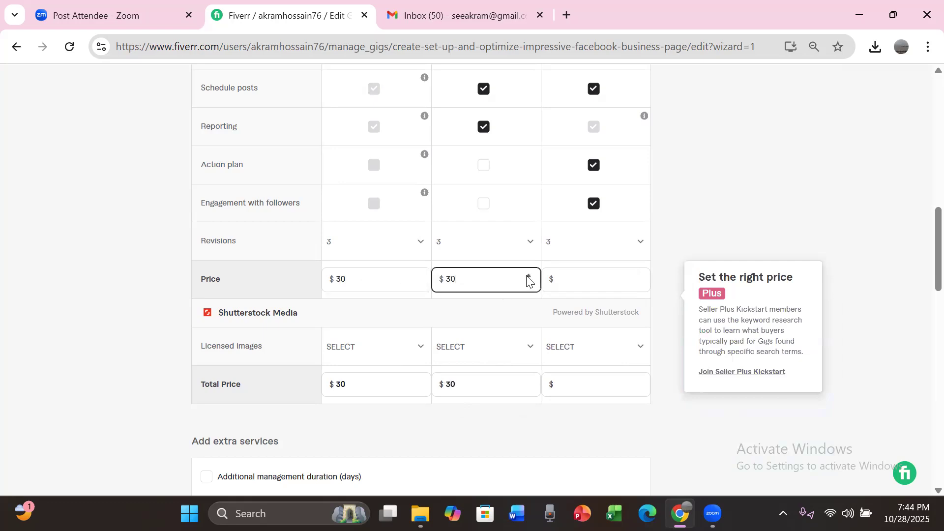
left_click(528, 276)
left_click(637, 280)
type("30")
left_click(638, 277)
left_click(638, 277)
left_click(638, 276)
left_click(637, 277)
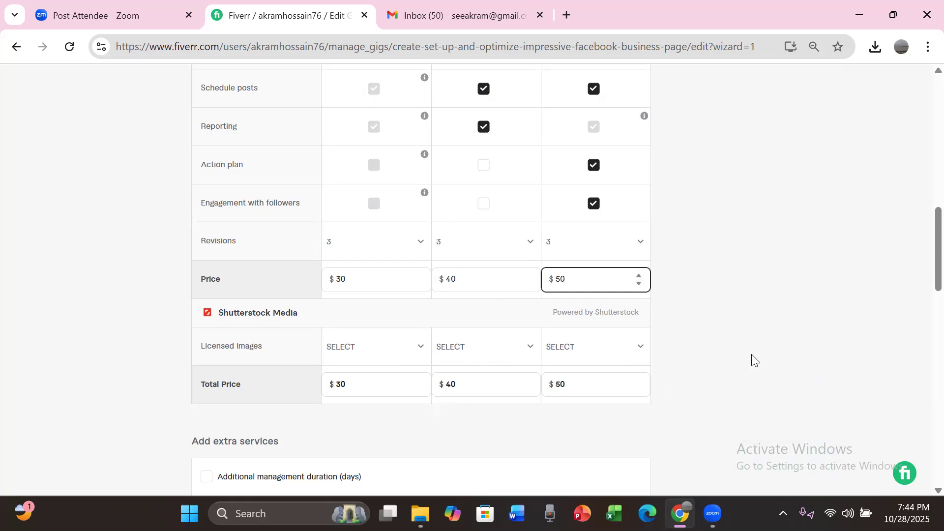
Step: Set the Basic package's extra fast delivery to 1 day for an extra $10
scroll(922, 285, "down", 1)
scroll(922, 286, "down", 4)
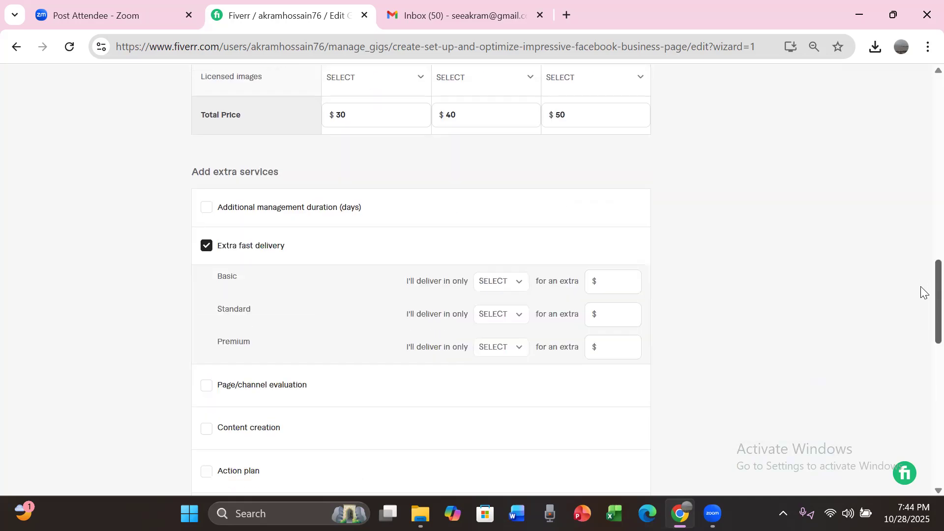
scroll(924, 292, "down", 1)
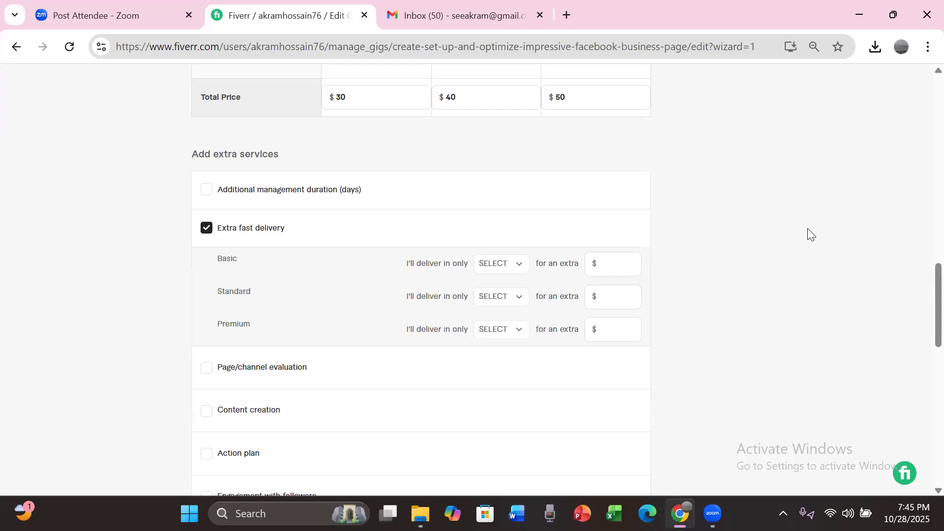
left_click(518, 270)
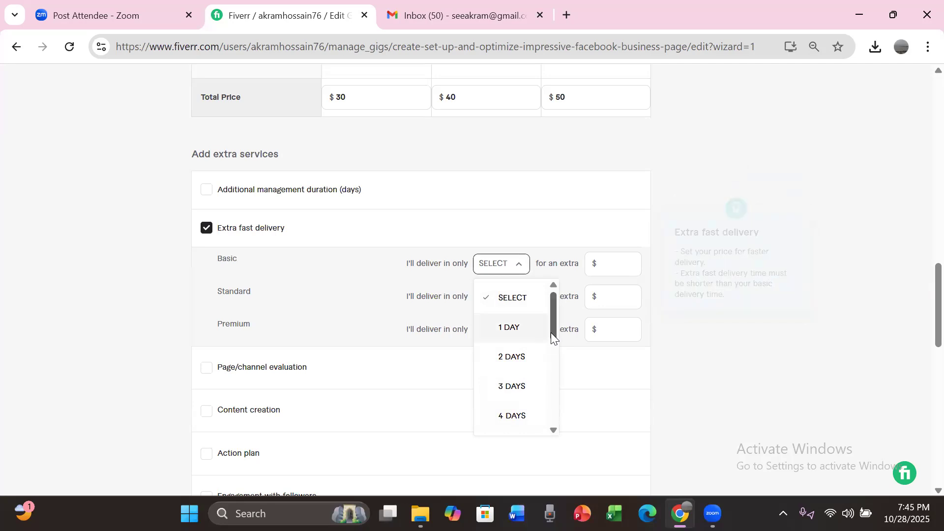
left_click(506, 330)
left_click(597, 270)
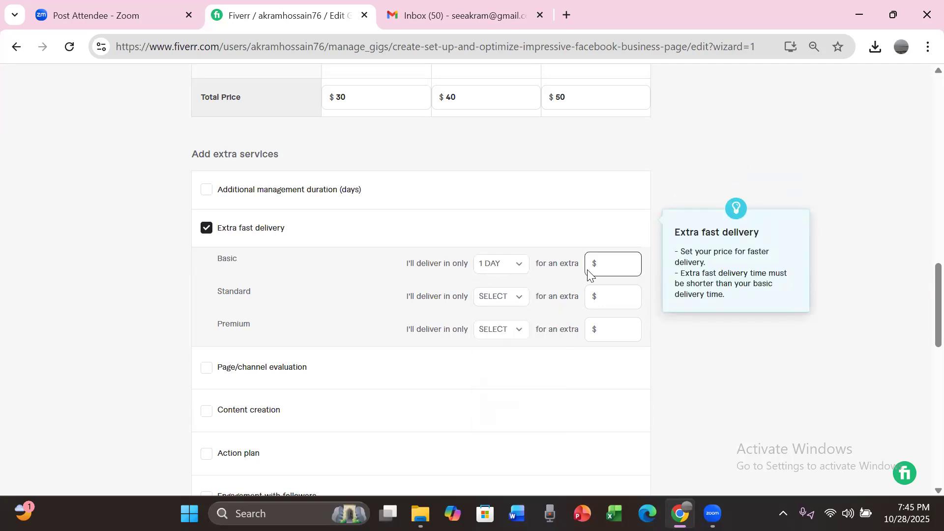
left_click(631, 261)
left_click(631, 261)
Step: Set extra fast delivery to 1 day for an extra $10 in both the Standard and Premium packages
left_click(520, 300)
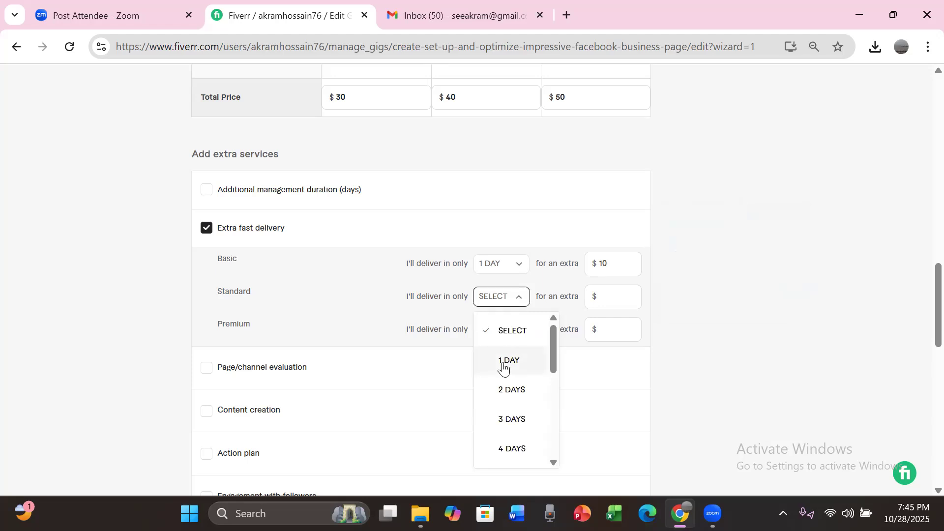
left_click(505, 363)
left_click(630, 294)
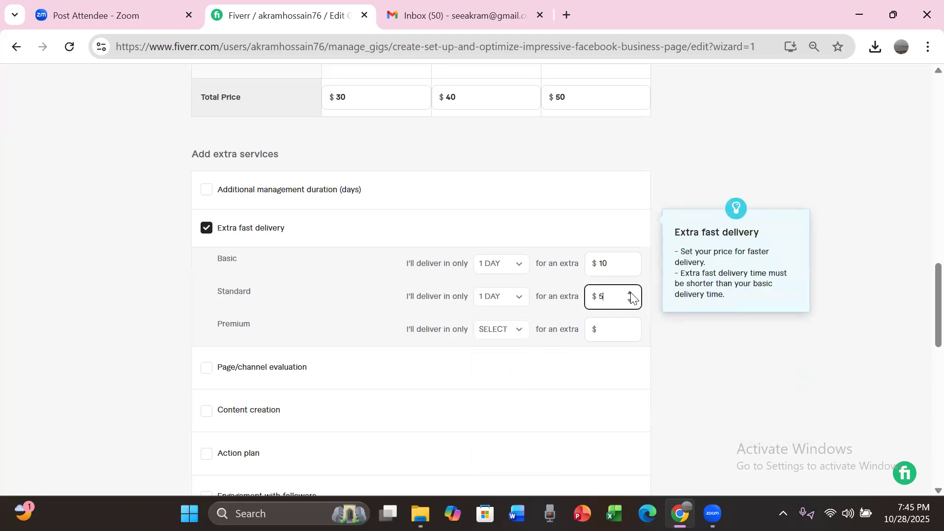
left_click(630, 293)
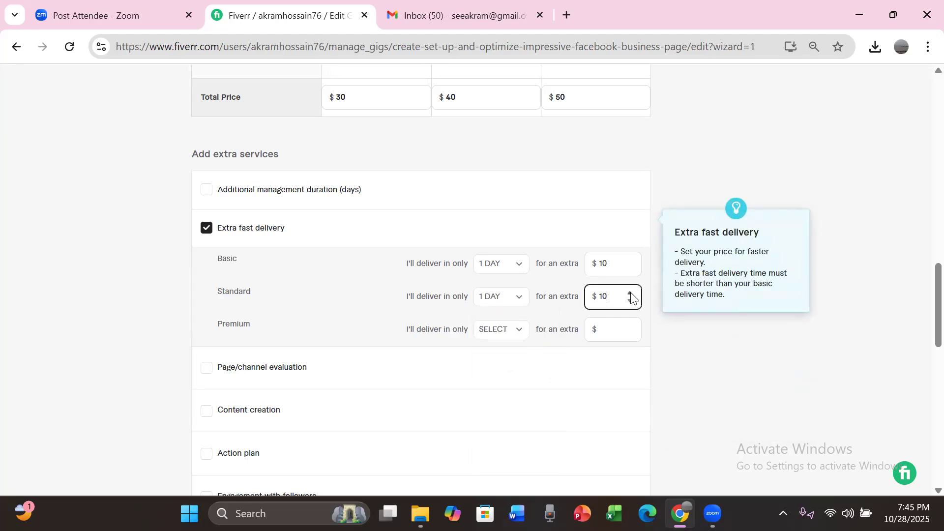
left_click(513, 334)
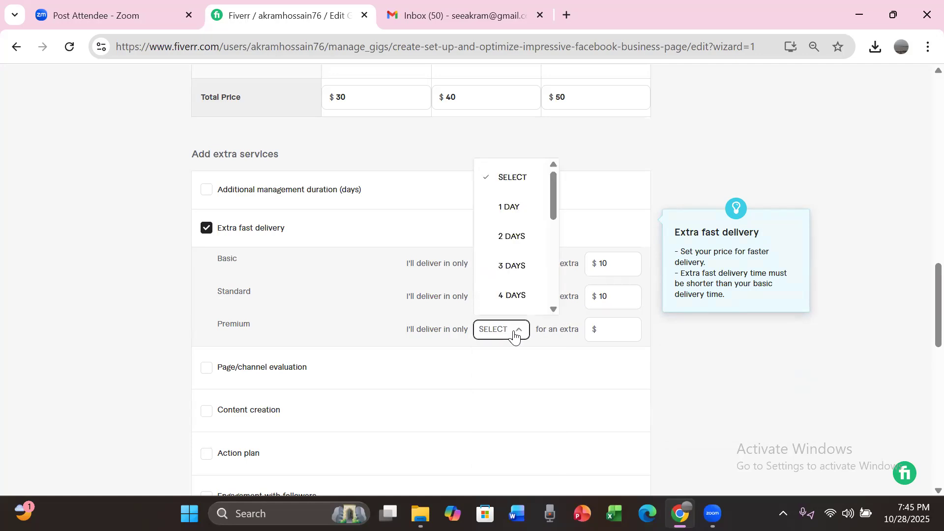
left_click(514, 208)
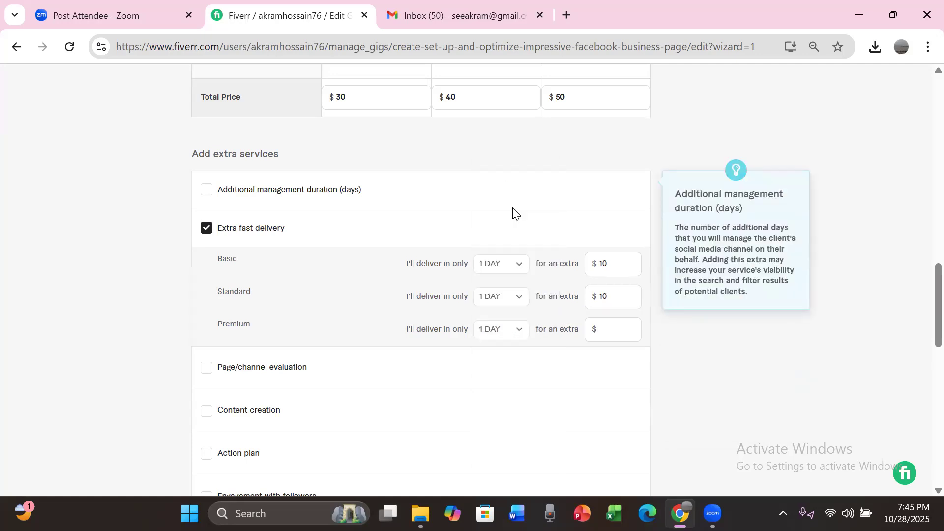
left_click(628, 329)
type("10")
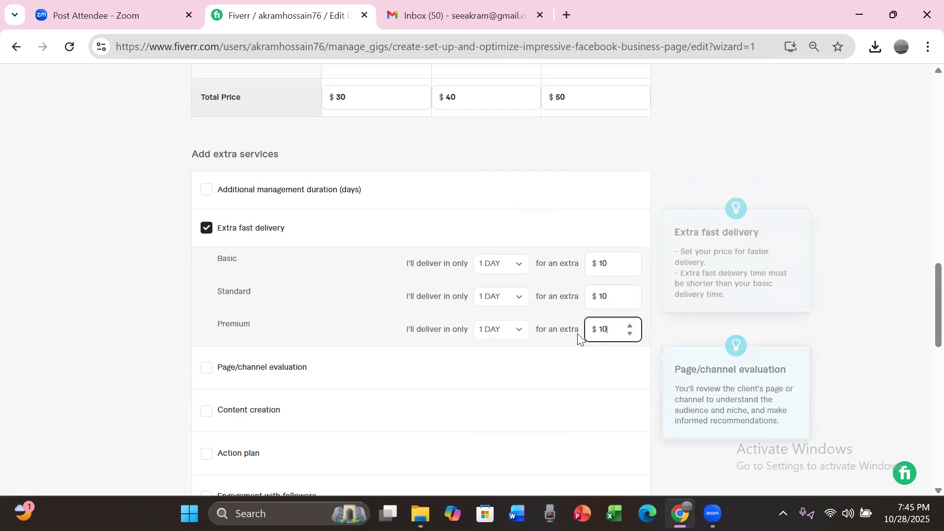
Step: Save the pricing details and continue to the gig's Description & FAQ stage
scroll(920, 291, "down", 5)
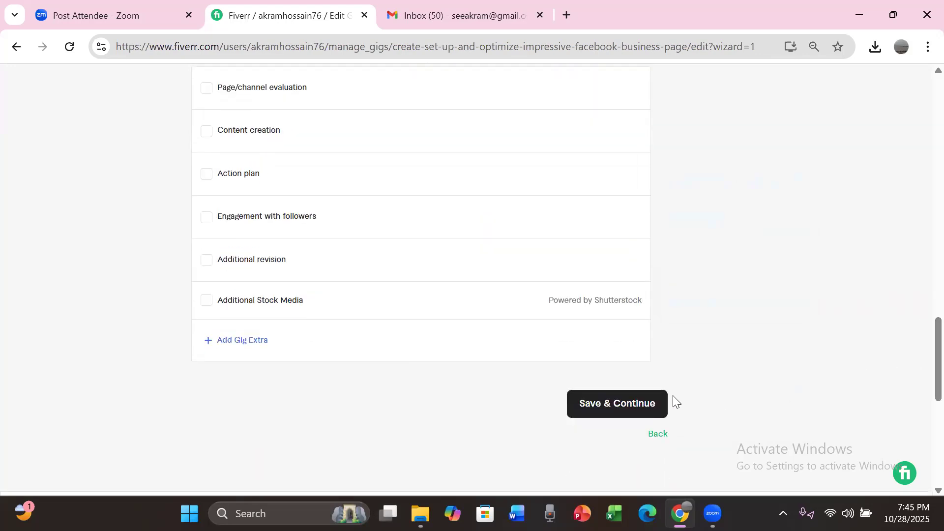
left_click(623, 402)
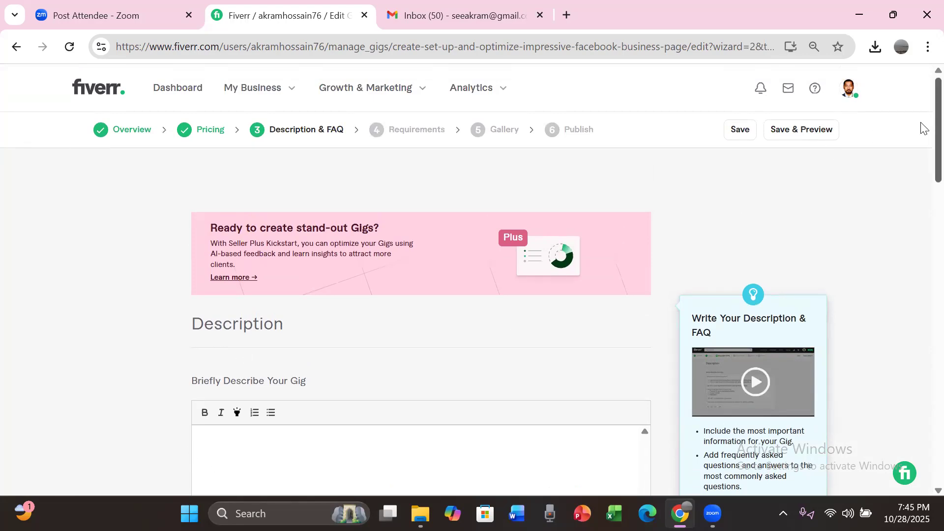
scroll(919, 143, "down", 2)
scroll(922, 164, "down", 2)
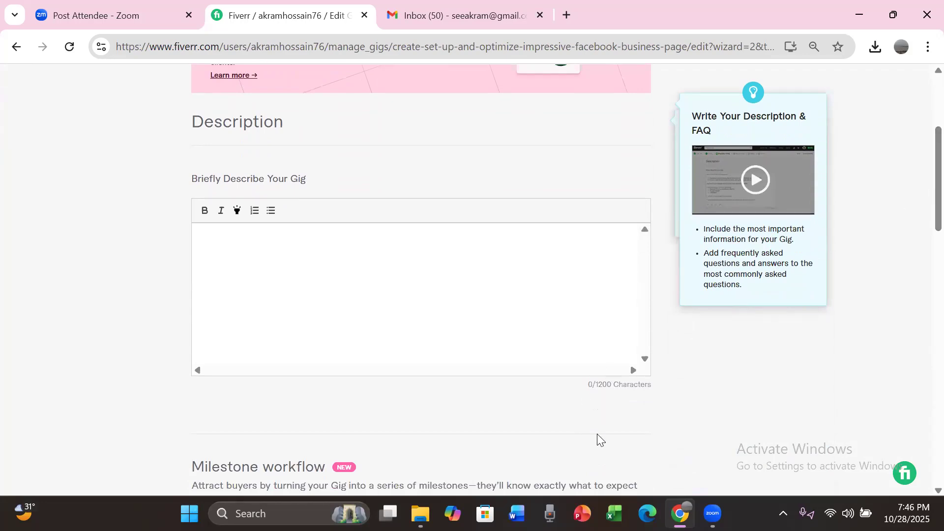
Step: Switch to facebook page Gig.txt in Gmail and copy its description from "Boost your online presence" through the line "Note: Please message me before placing an order..."
left_click(473, 14)
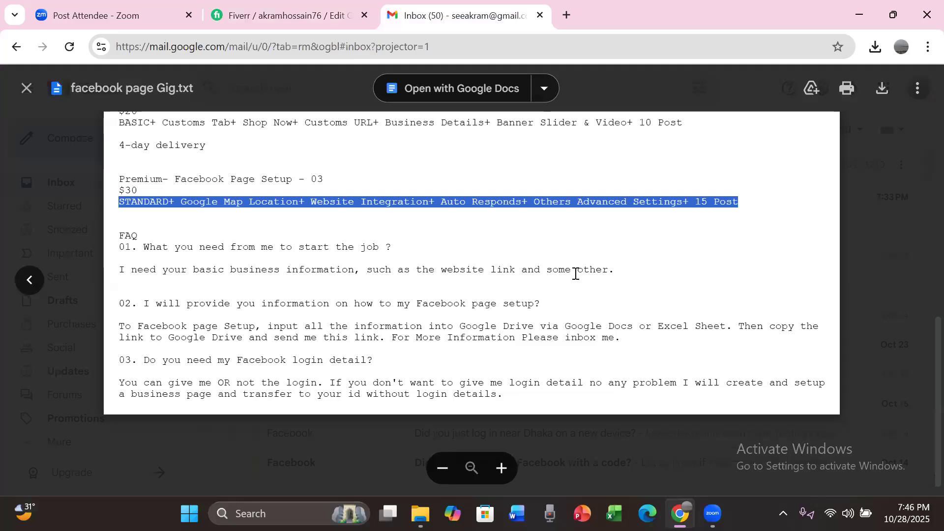
scroll(576, 274, "up", 2)
scroll(575, 274, "down", 2)
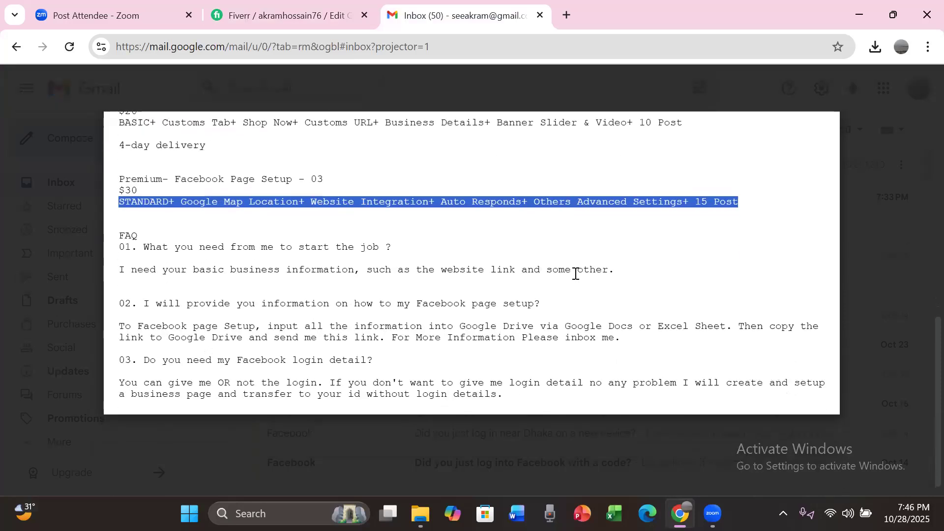
scroll(575, 274, "down", 1)
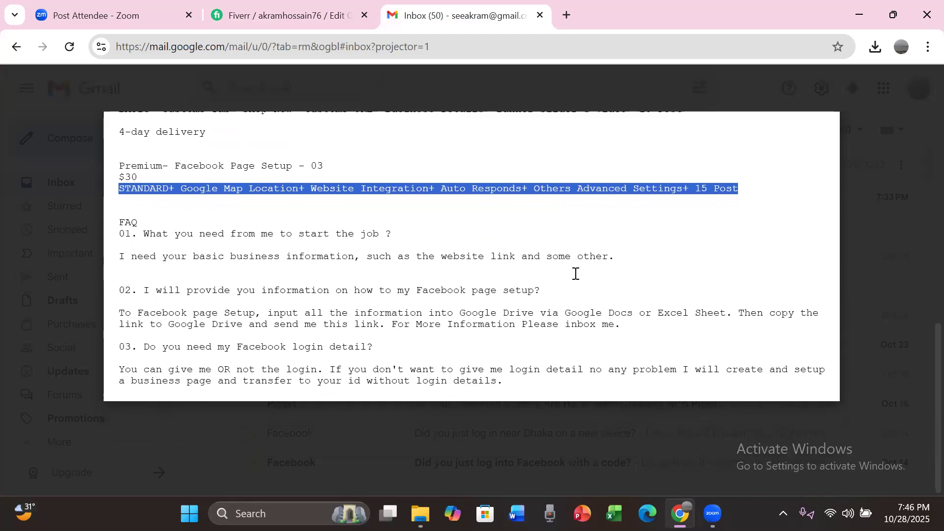
scroll(575, 275, "up", 2)
scroll(576, 276, "down", 2)
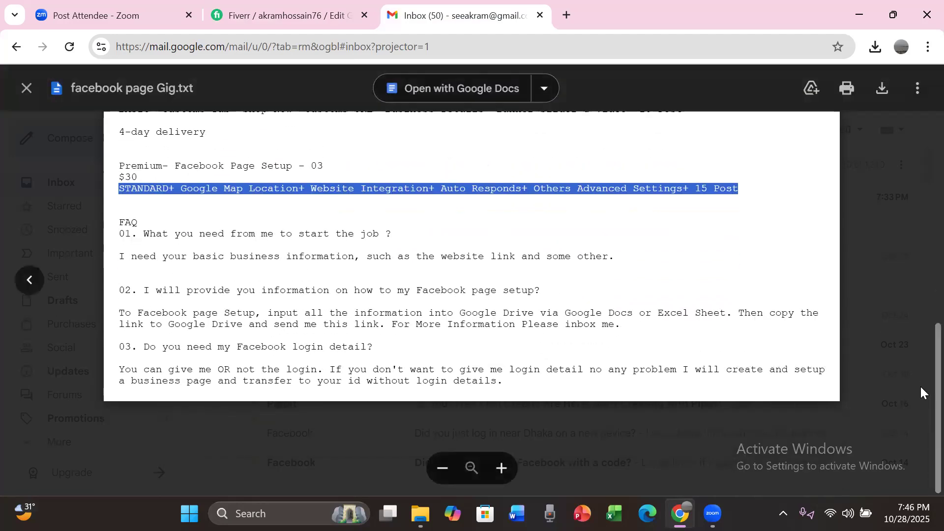
scroll(919, 372, "up", 7)
scroll(921, 226, "up", 3)
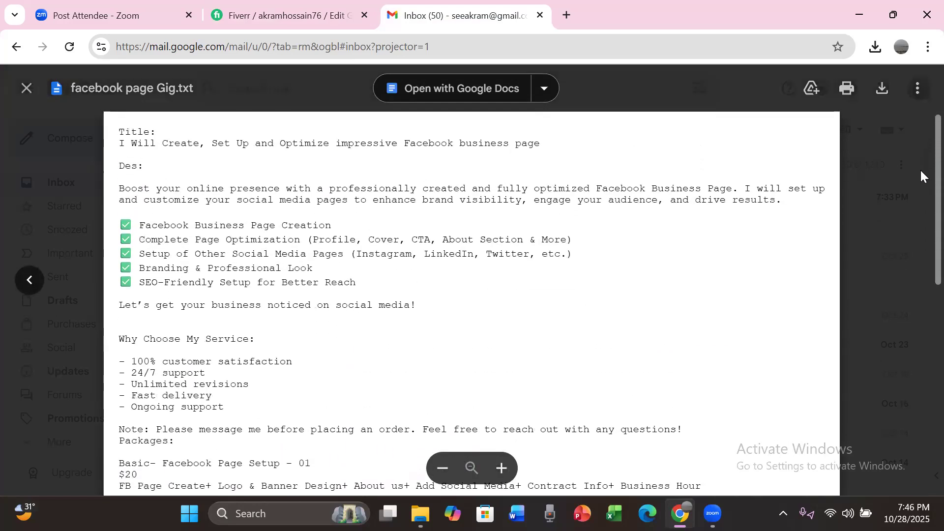
double_click(120, 190)
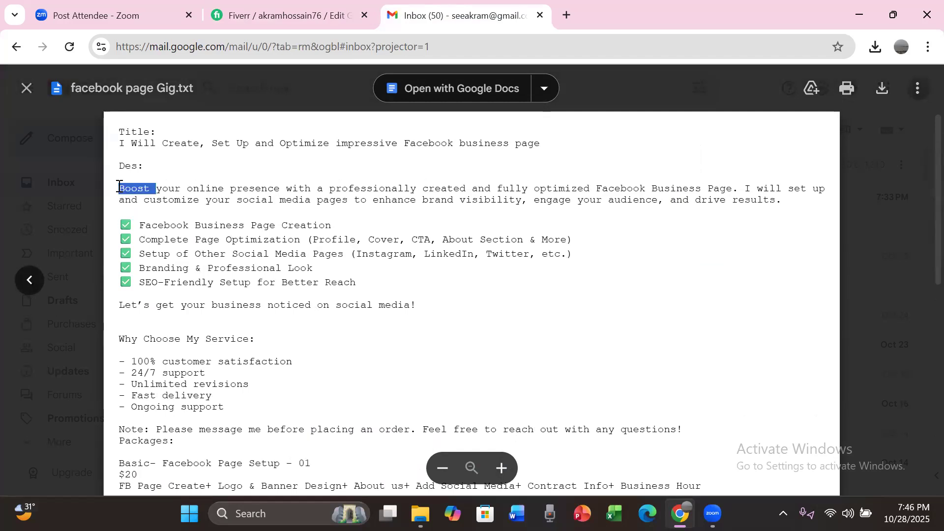
left_click_drag(119, 186, 156, 490)
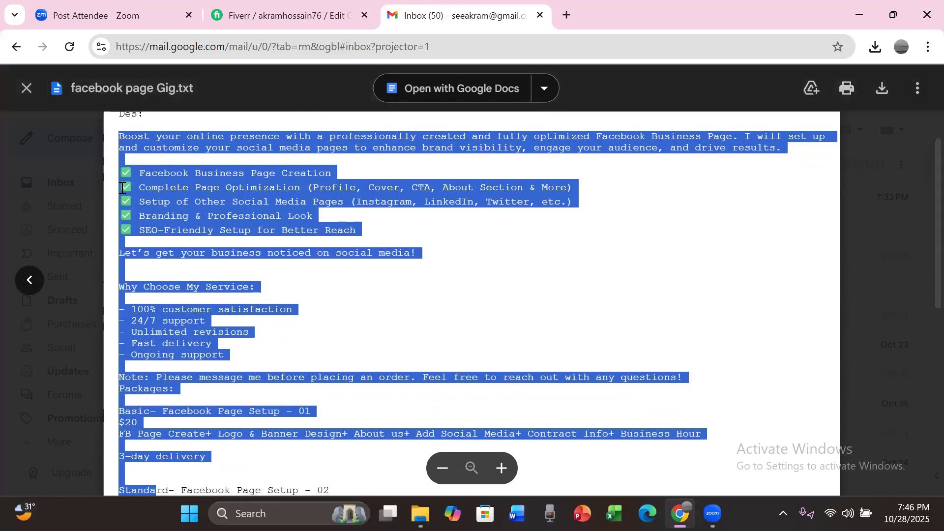
key("shift+Up")
key("shift+Up")
key("shift+Up")
key("shift+Up")
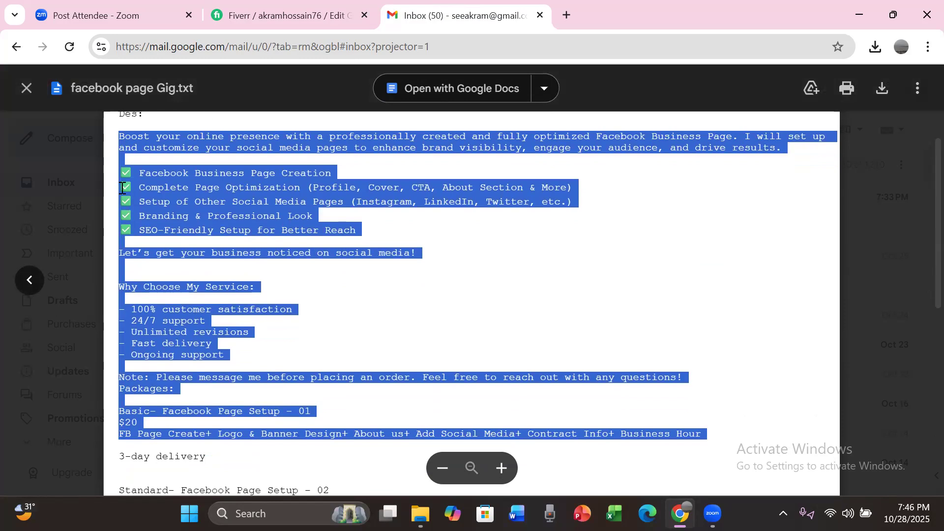
key("shift+Up")
key("shift+Up")
key("shift+Up")
key("shift+Up")
key("shift+Up")
key("shift+Up")
key("shift+Right")
key("shift+Right")
key("shift+Right")
key("shift+Right")
key("shift+Right")
key("shift+Right")
key("shift+Right")
key("shift+Right")
key("shift+Right")
key("shift+Right")
key("shift+Right")
key("shift+Right")
key("shift+Right")
key("shift+Right")
key("shift+Right")
key("shift+Right")
key("shift+Right")
key("shift+Right")
key("shift+Right")
key("shift+Right")
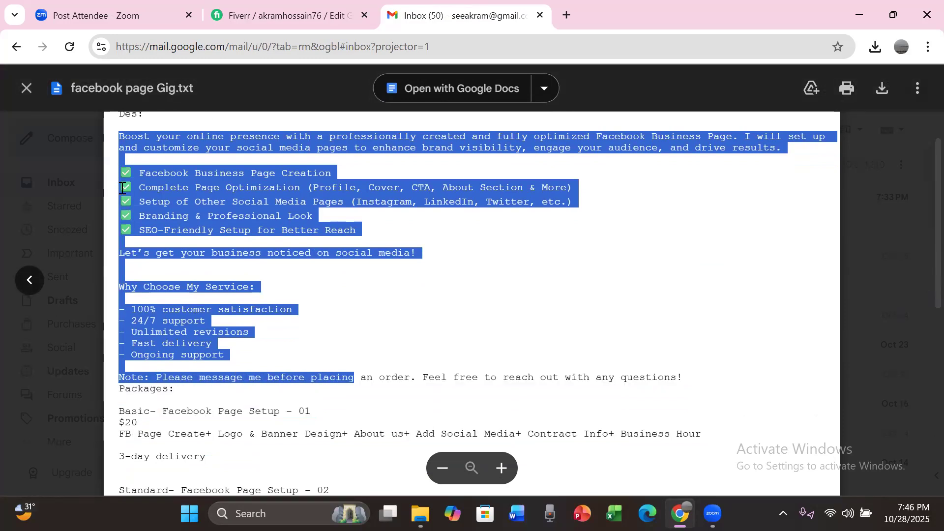
key("shift+Right")
key("shift+Right")
key("shift+Right")
key("shift+Right")
key("shift+Right")
key("shift+Right")
key("shift+Right")
key("shift+Right")
key("shift+Right")
key("shift+Right")
key("shift+Right")
key("shift+Right")
key("shift+Right")
key("shift+Right")
key("shift+Right")
key("shift+Right")
key("shift+Right")
key("shift+Right")
key("shift+Right")
key("shift+Right")
key("shift+Right")
key("shift+Right")
key("shift+Right")
key("shift+Right")
key("shift+Right")
key("shift+Right")
key("shift+Right")
key("shift+Right")
key("shift+Right")
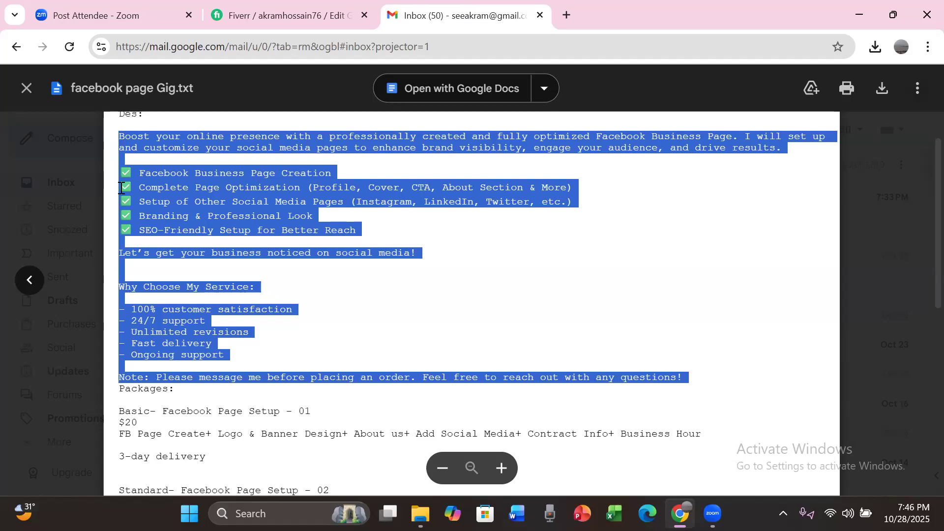
Step: Switch back to Fiverr and paste the copied text into the empty gig description
left_click(281, 18)
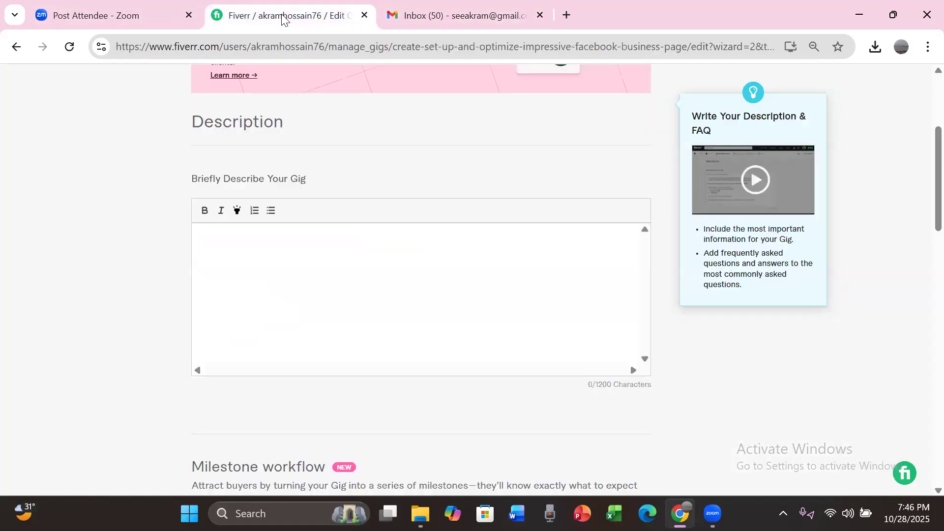
left_click(265, 264)
key("ctrl+v")
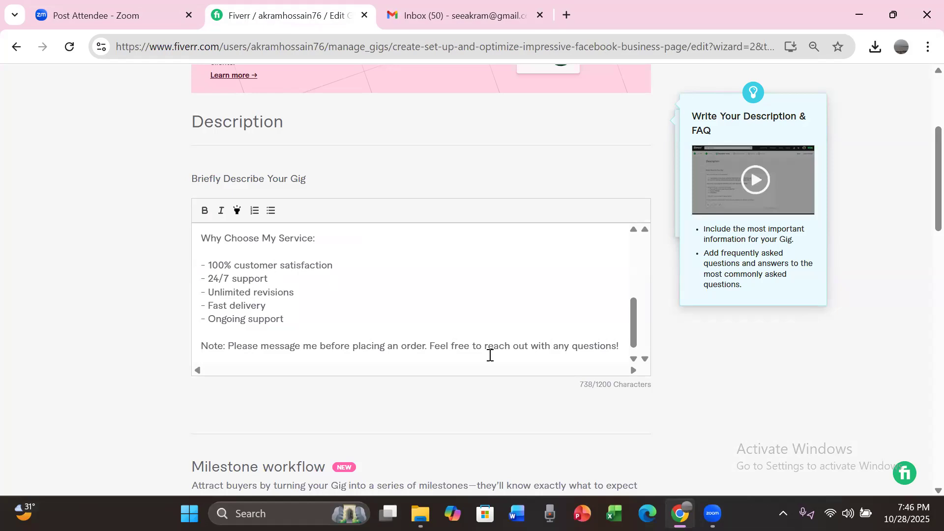
Step: Insert the heading line "My Services:" directly above the list of services in the gig description
left_click_drag(632, 324, 631, 224)
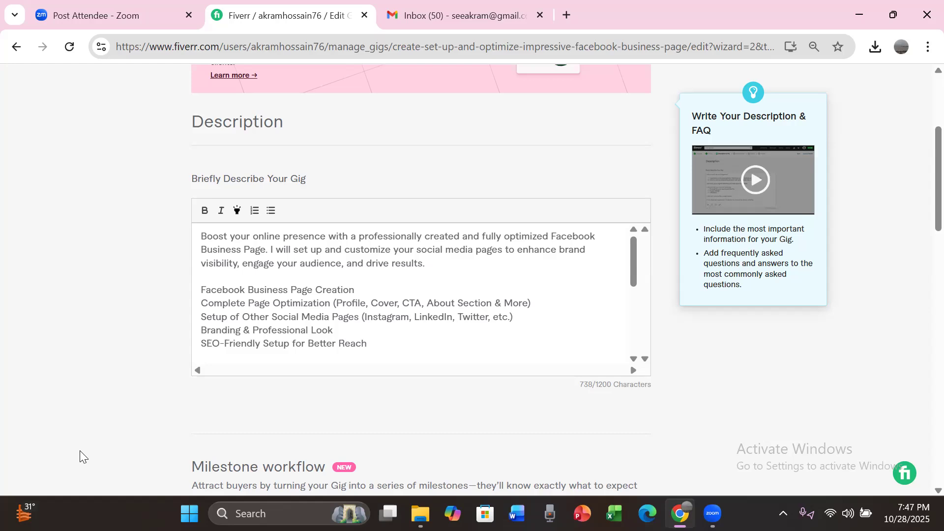
left_click(430, 15)
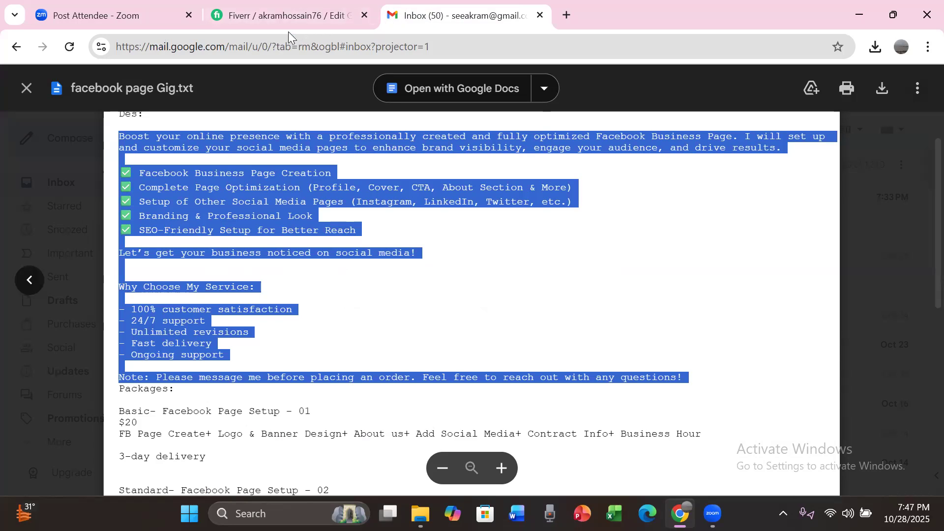
left_click(269, 18)
left_click(212, 278)
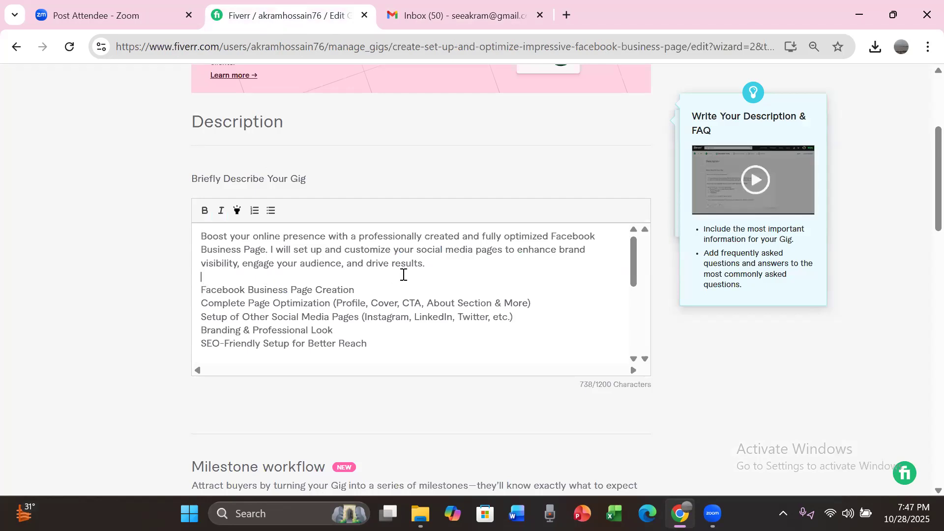
key("Return")
type("My")
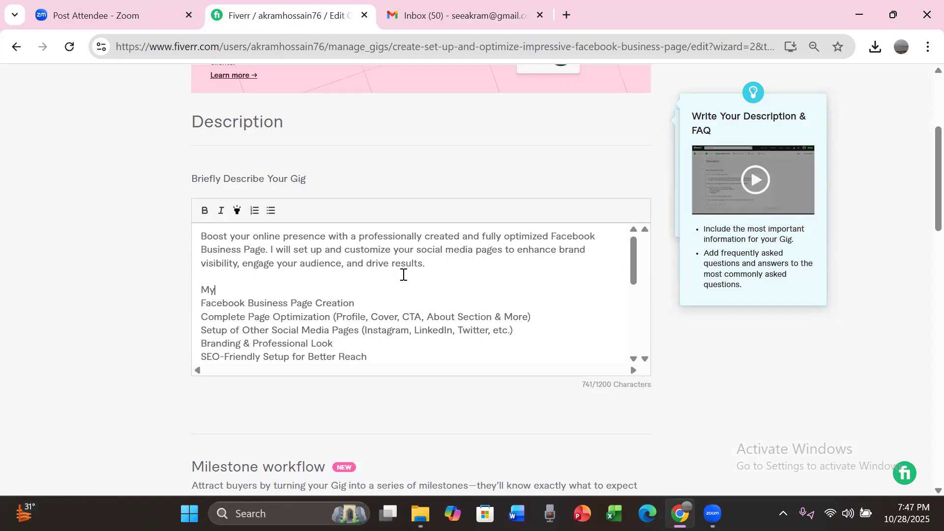
type(" Services:")
Step: Turn the five service lines, from "Facebook Business Page Creation" through "SEO-Friendly Setup for Better Reach", into a bulleted list
left_click(202, 296)
left_click(200, 304)
key("shift+Down")
key("shift+Down")
key("shift+Down")
key("shift+Down")
key("shift+Down")
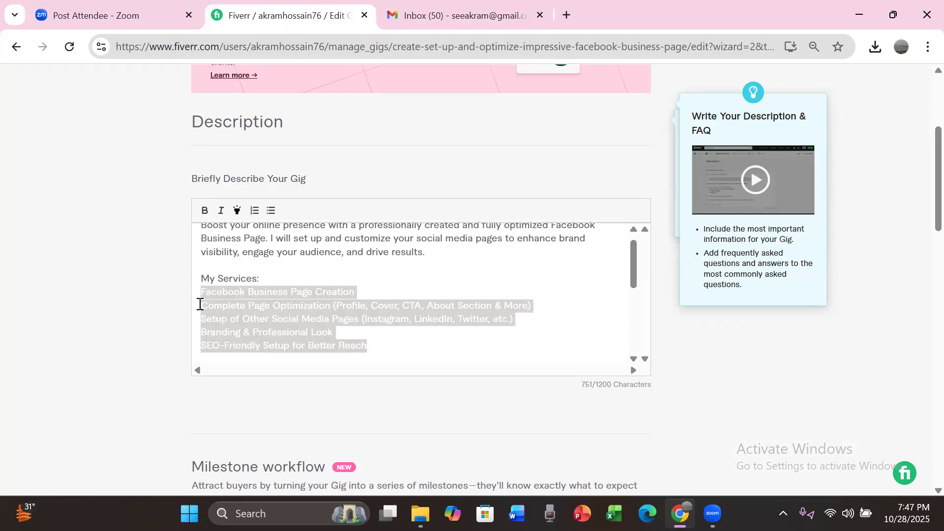
key("shift+Down")
key("shift+Left")
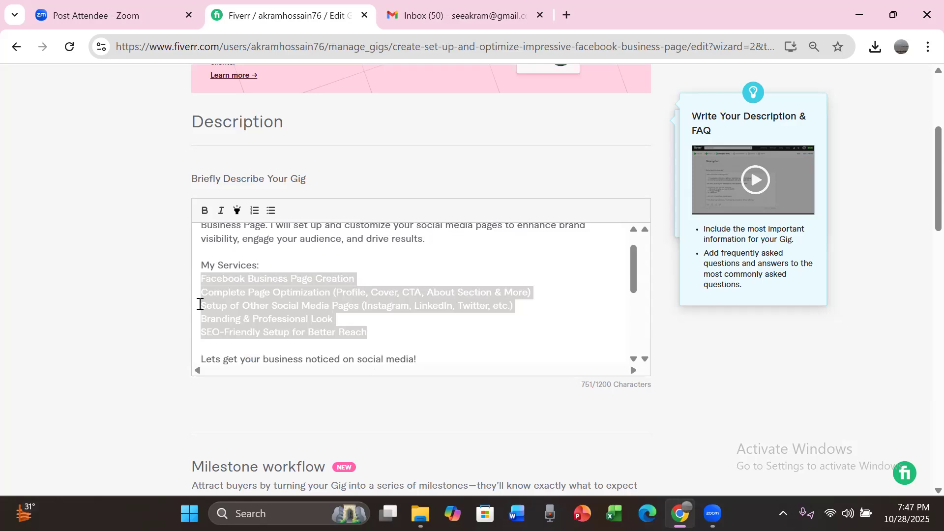
left_click(271, 212)
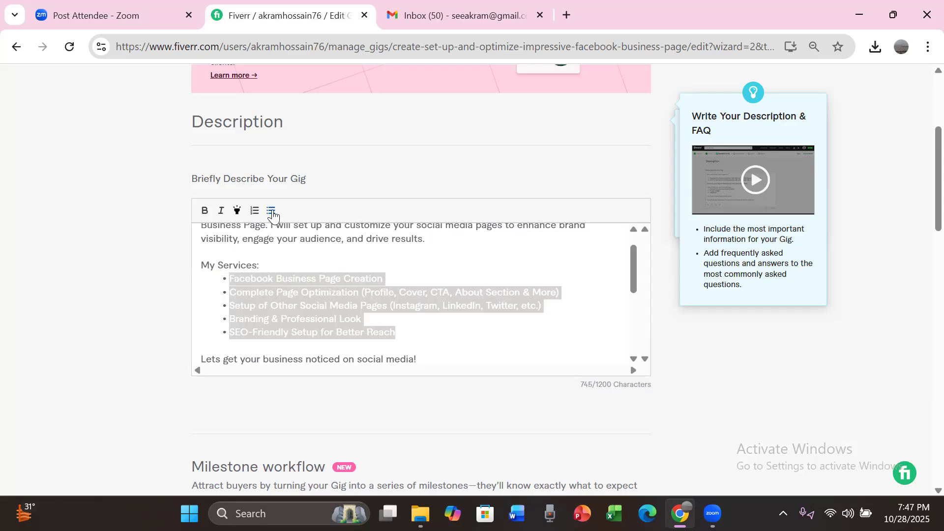
left_click(306, 241)
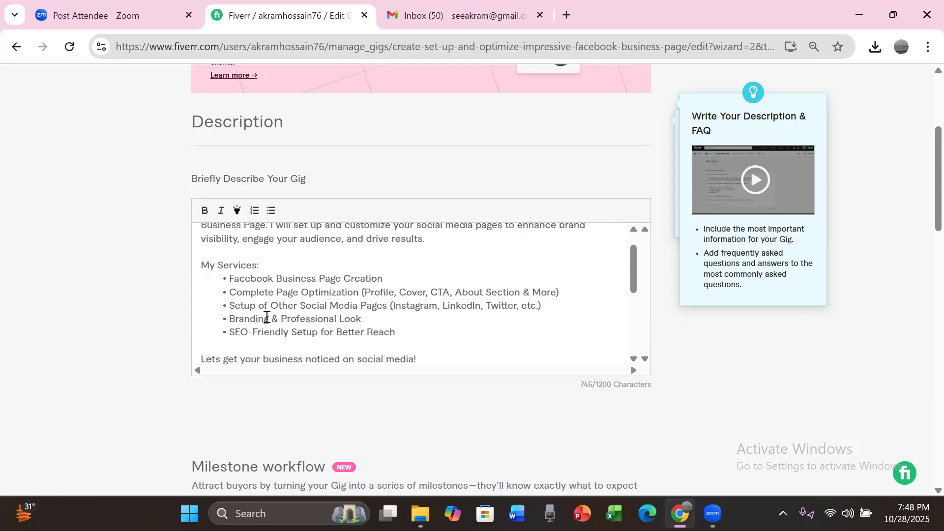
Step: Make the "My Services:" and "Why Choose My Service:" headings in the gig description bold
left_click_drag(261, 265, 180, 266)
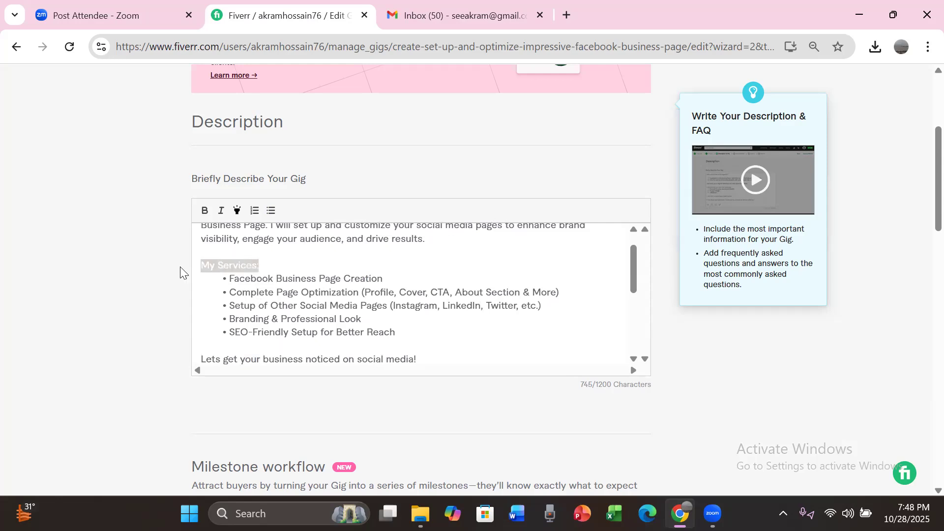
left_click(202, 215)
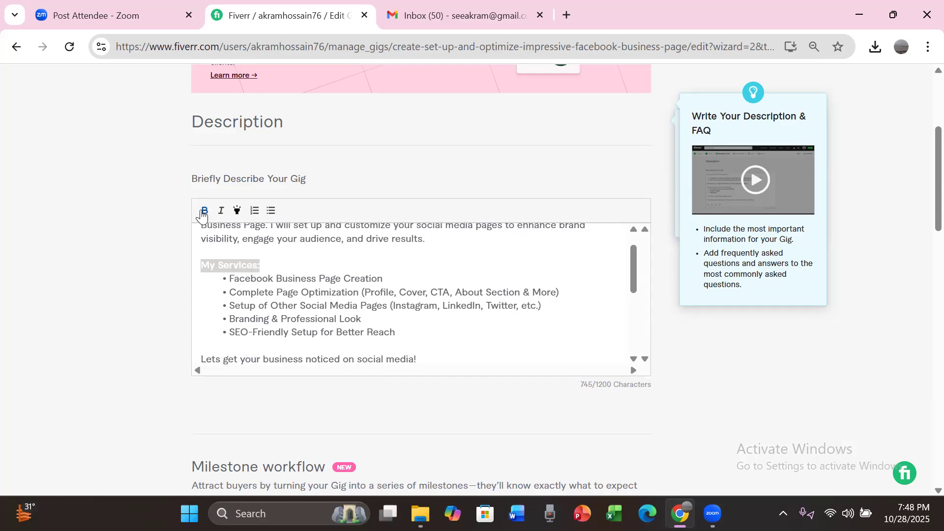
left_click(278, 251)
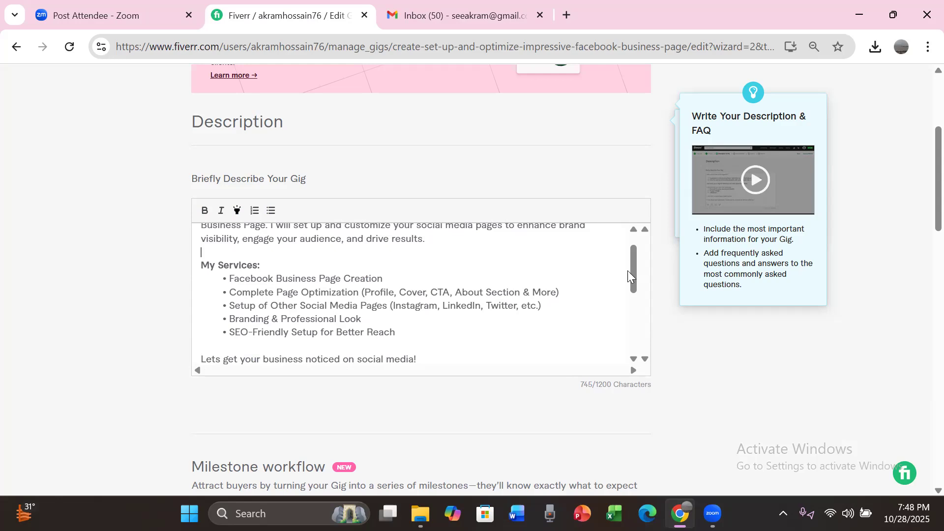
scroll(632, 294, "down", 3)
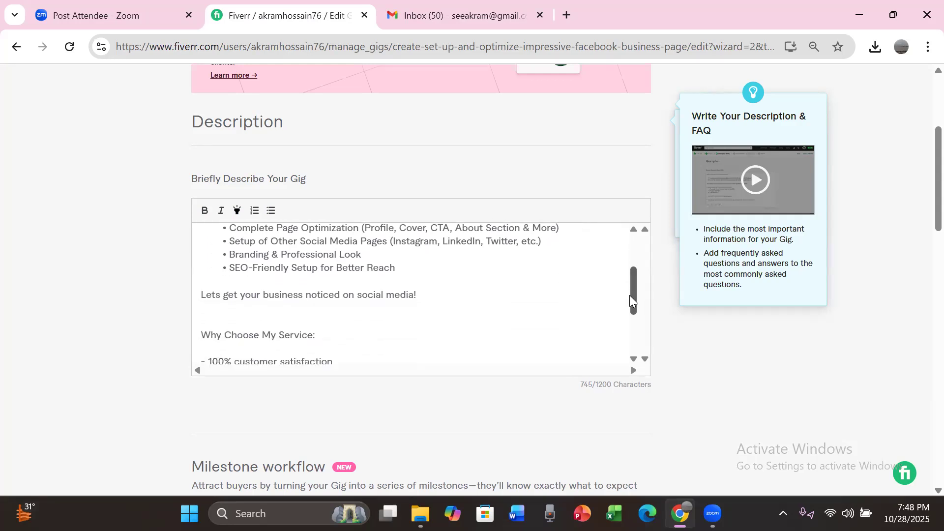
scroll(630, 310, "down", 1)
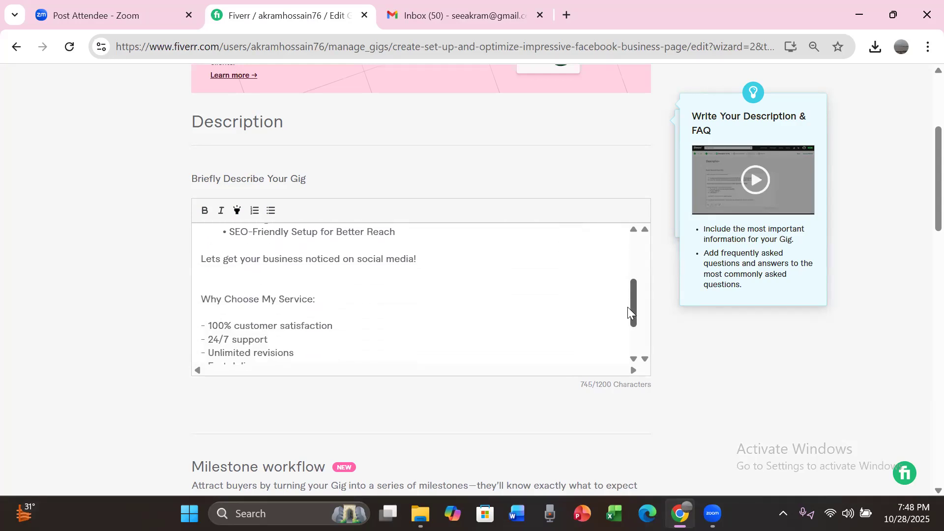
left_click_drag(317, 297, 219, 289)
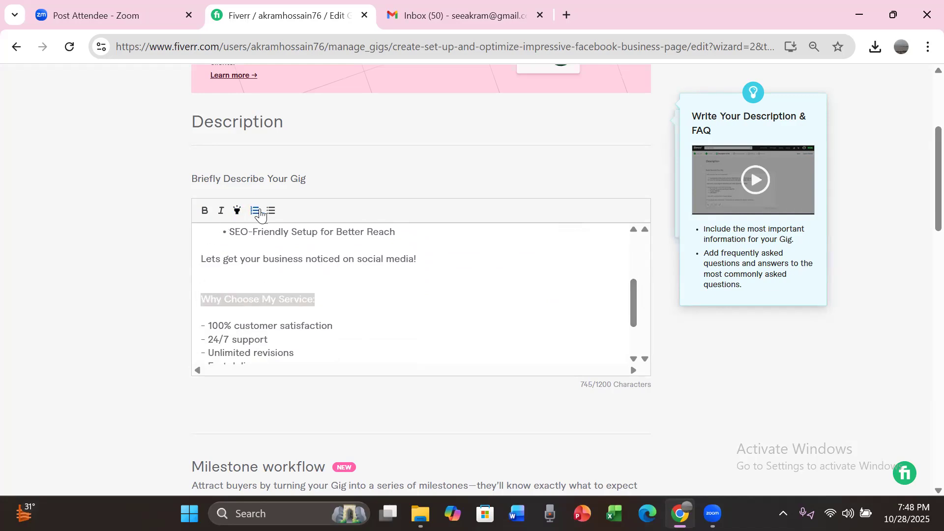
left_click(206, 215)
left_click(334, 310)
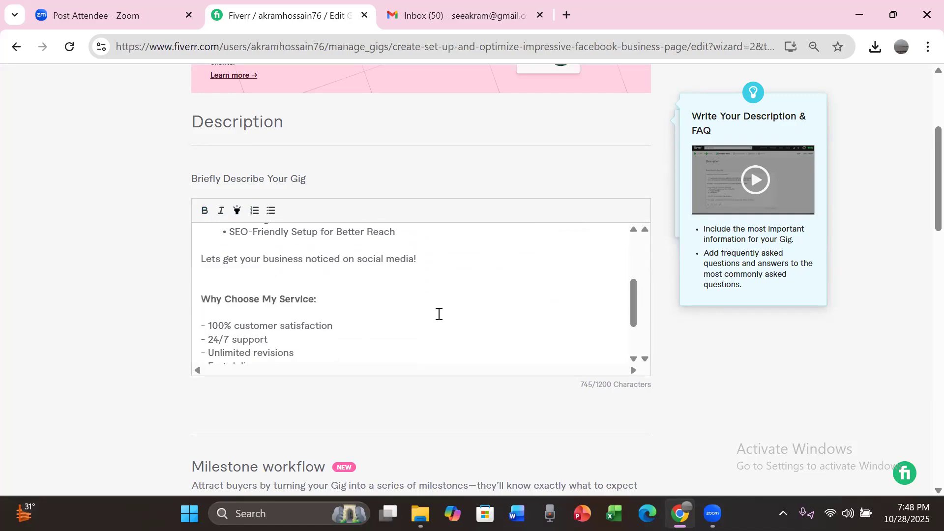
Step: Add the line "thanks for visiting my gig" below the closing note in the gig description
scroll(625, 335, "down", 1)
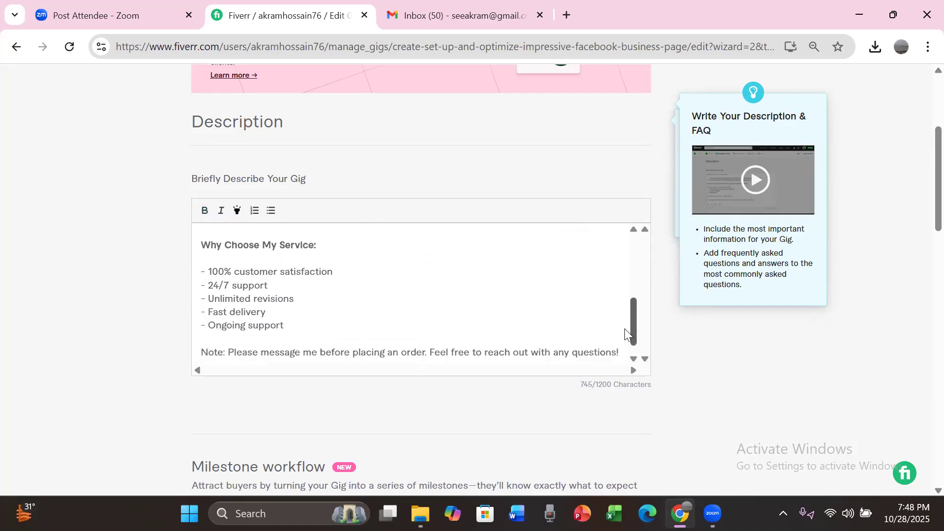
scroll(625, 335, "down", 1)
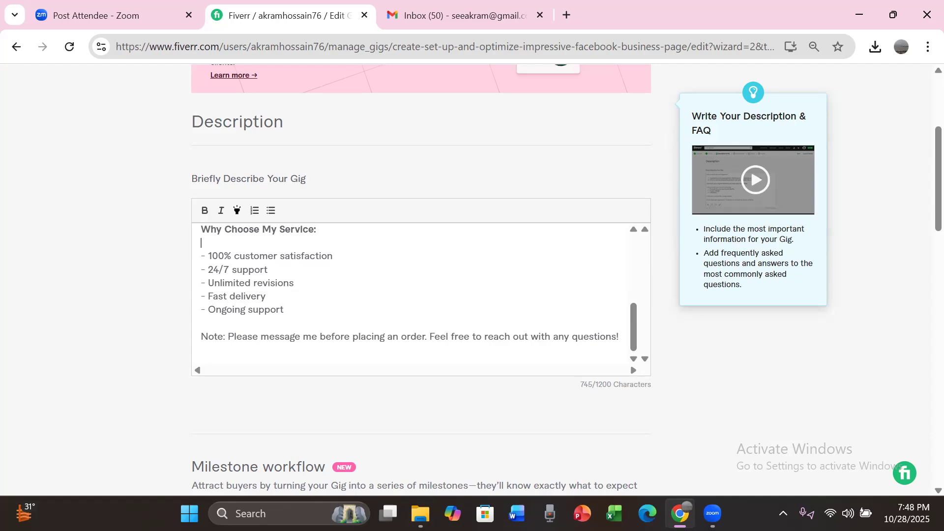
left_click(619, 337)
key("Return")
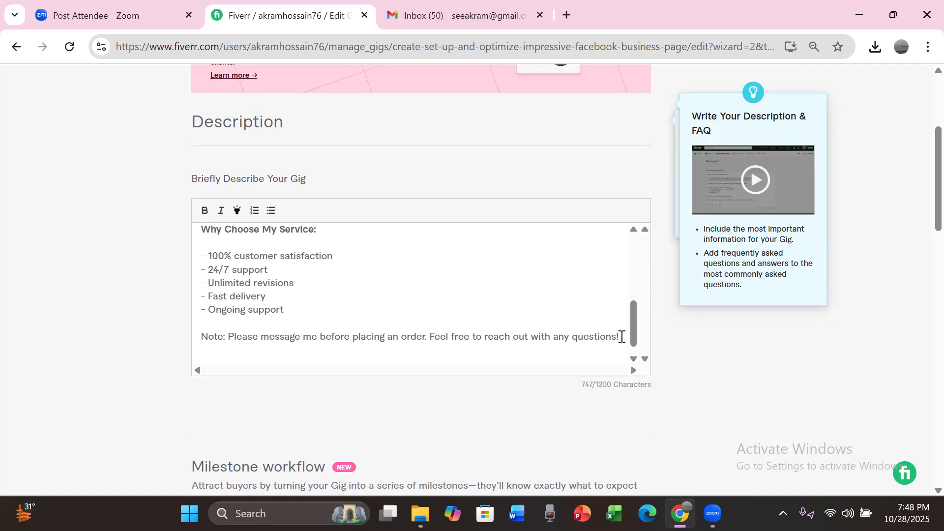
type("thanks for visiting my")
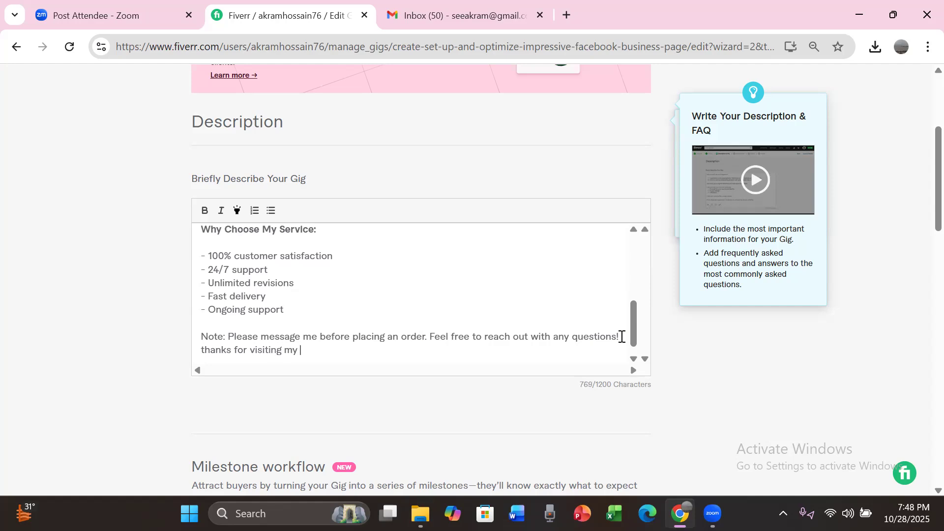
type(" gig.")
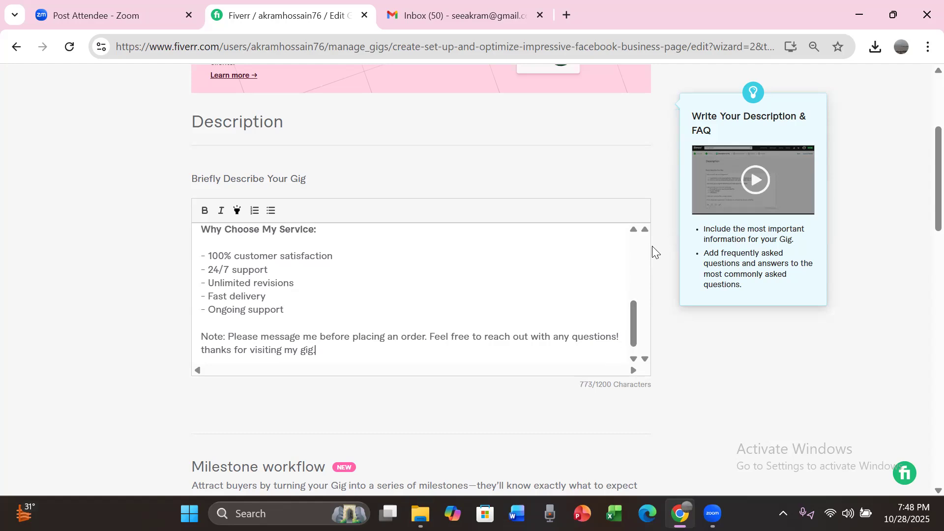
Step: Start a new FAQ entry, then switch to facebook page Gig.txt in Gmail and copy FAQ 01's question and answer without the number
scroll(920, 201, "down", 6)
scroll(915, 285, "down", 7)
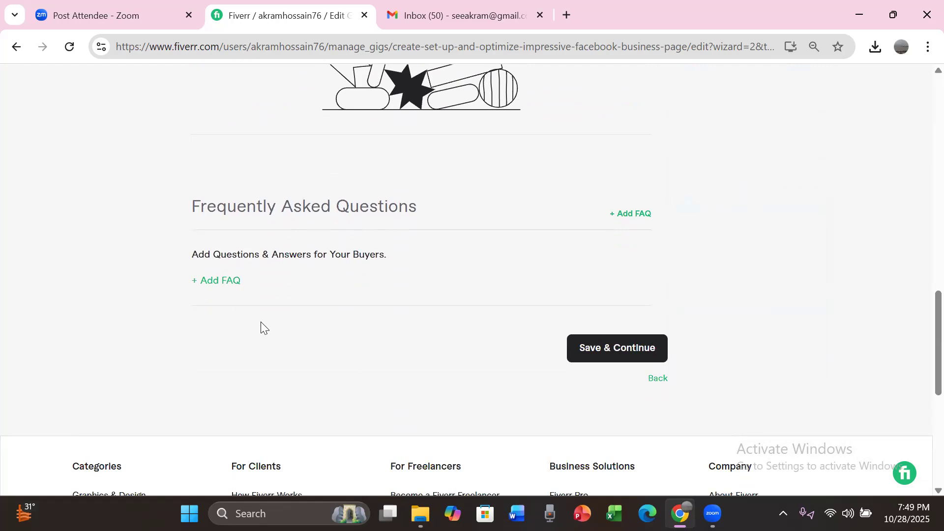
left_click(225, 284)
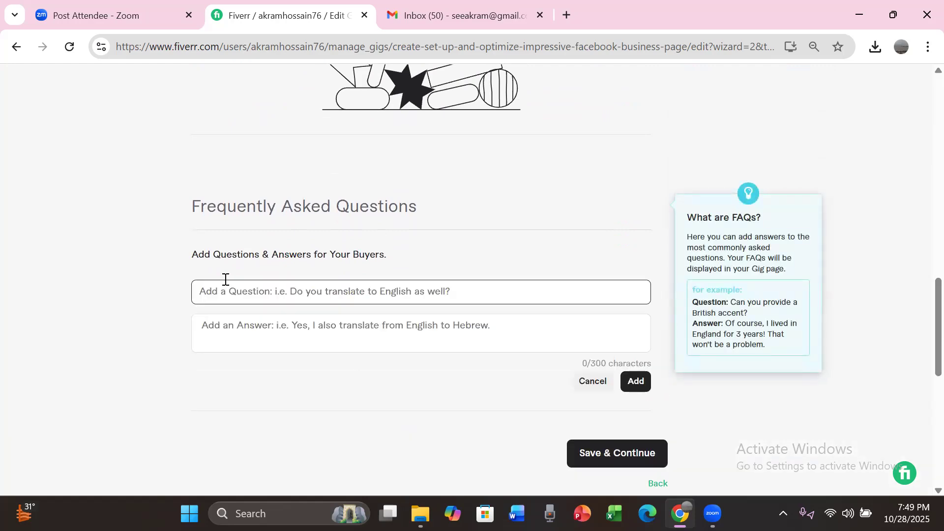
left_click(470, 14)
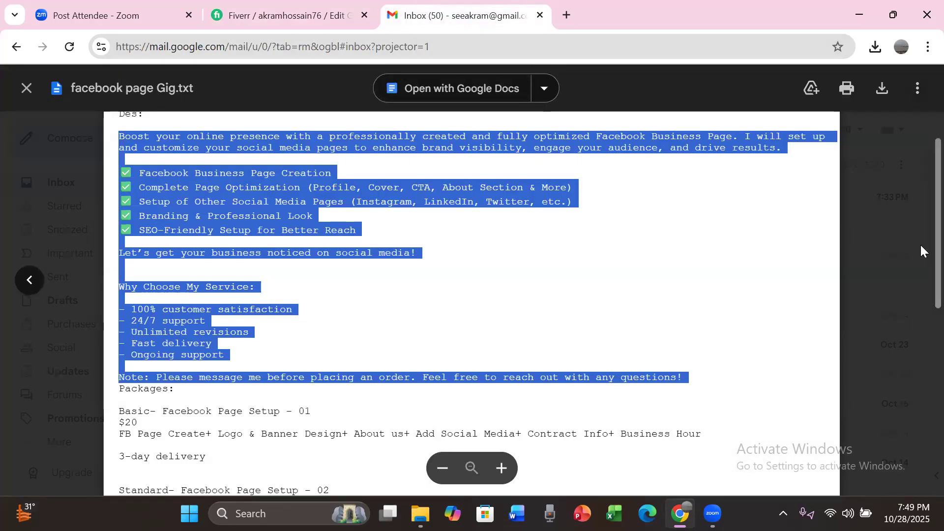
scroll(920, 316, "down", 3)
scroll(905, 358, "down", 3)
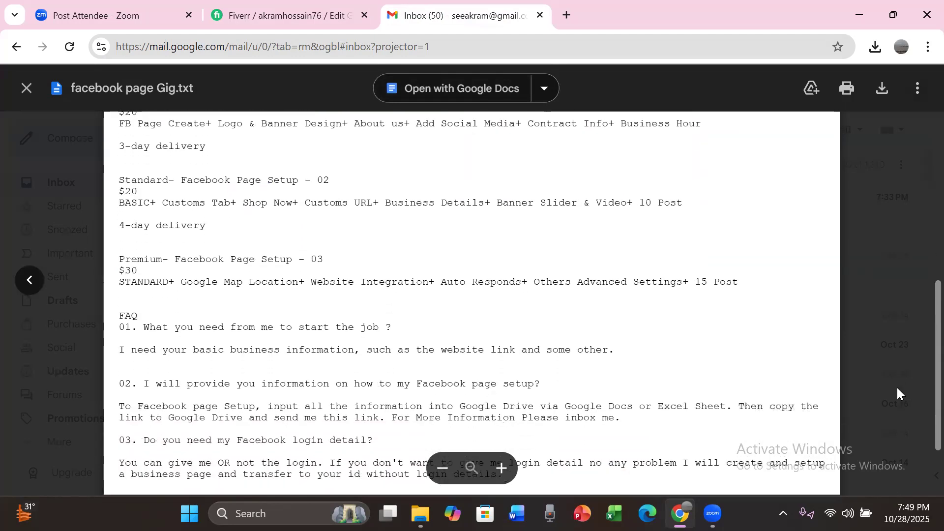
scroll(895, 387, "down", 1)
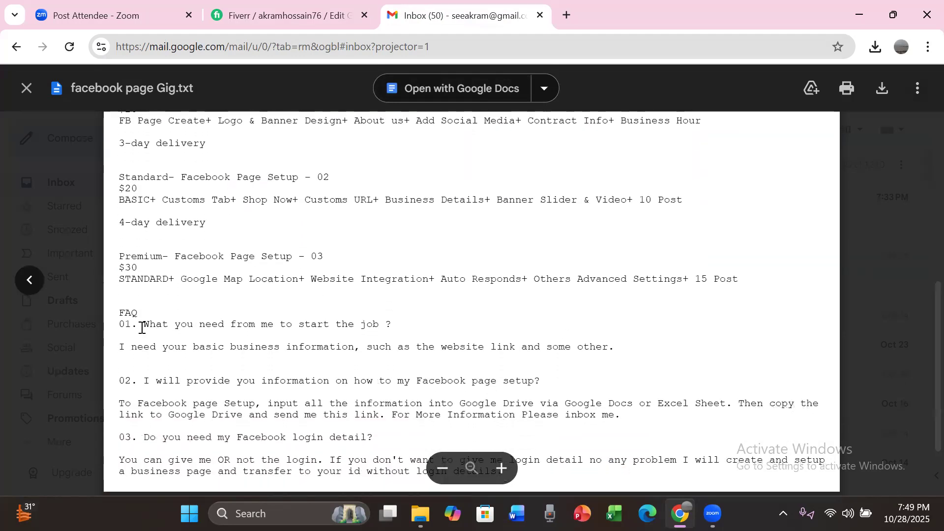
left_click_drag(144, 324, 622, 351)
key("ctrl+c")
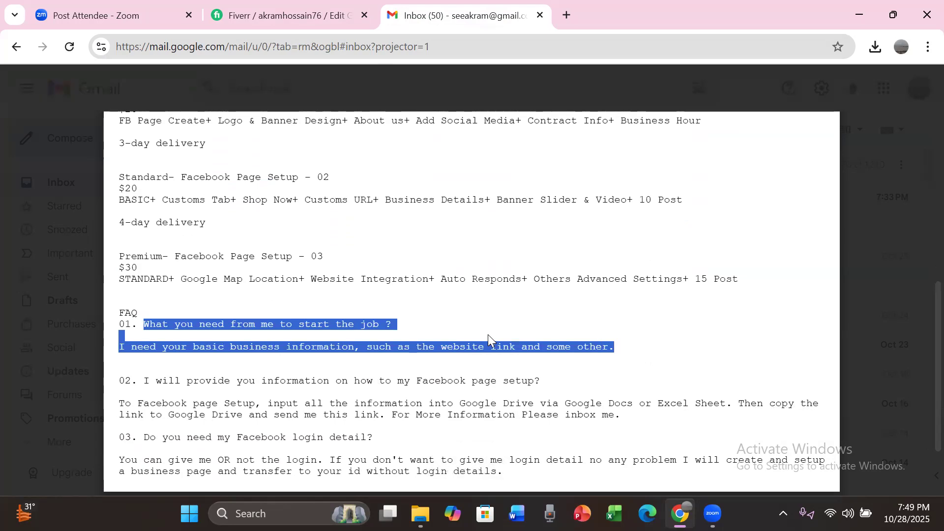
Step: Switch back to Fiverr, paste the text as the FAQ answer, cut the question out of it and remove the leading blank lines
left_click(295, 19)
left_click(295, 327)
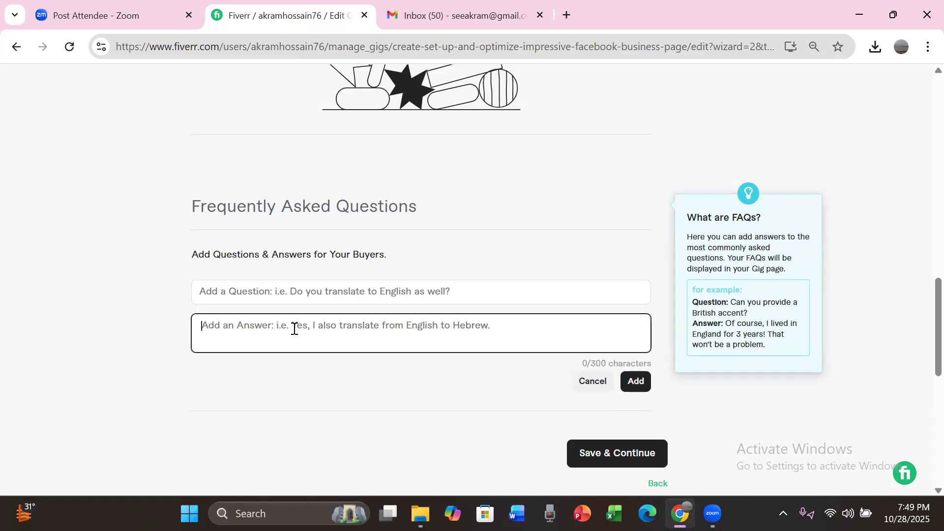
key("ctrl+v")
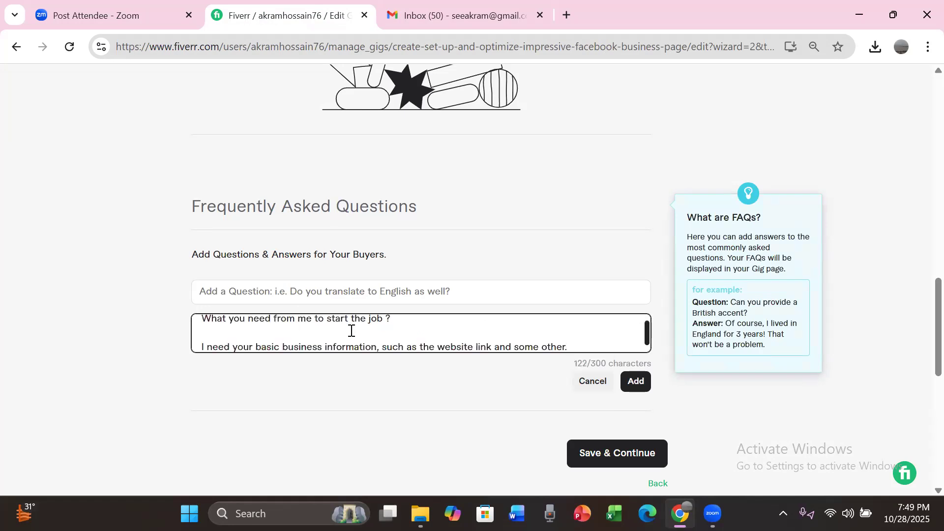
left_click_drag(388, 320, 177, 327)
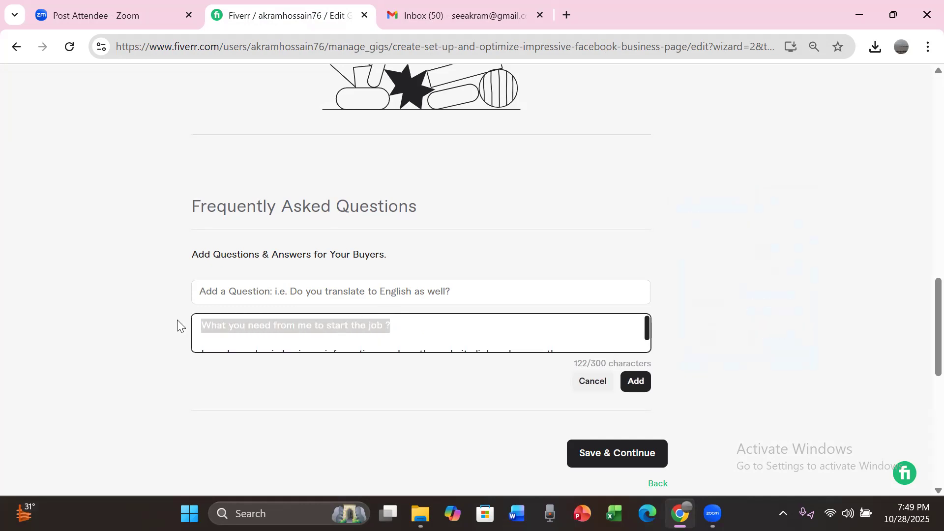
key("ctrl+x")
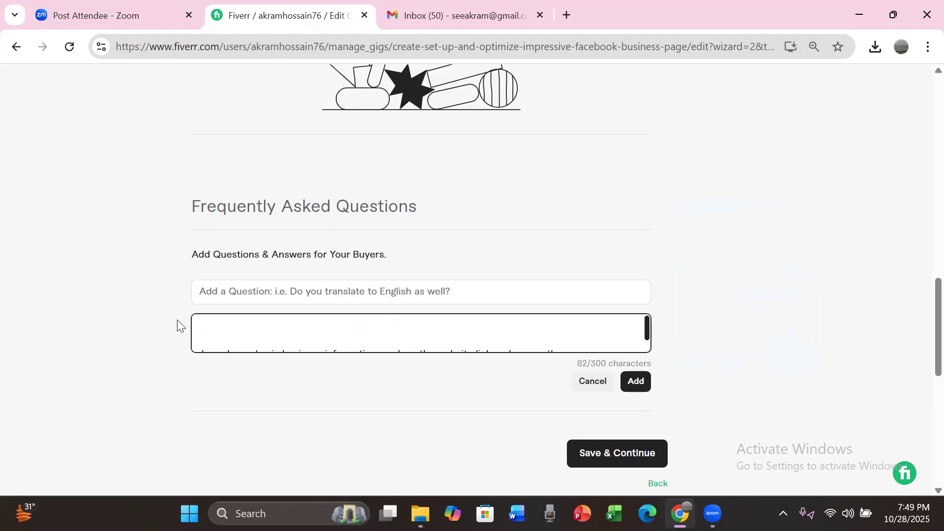
key("Down")
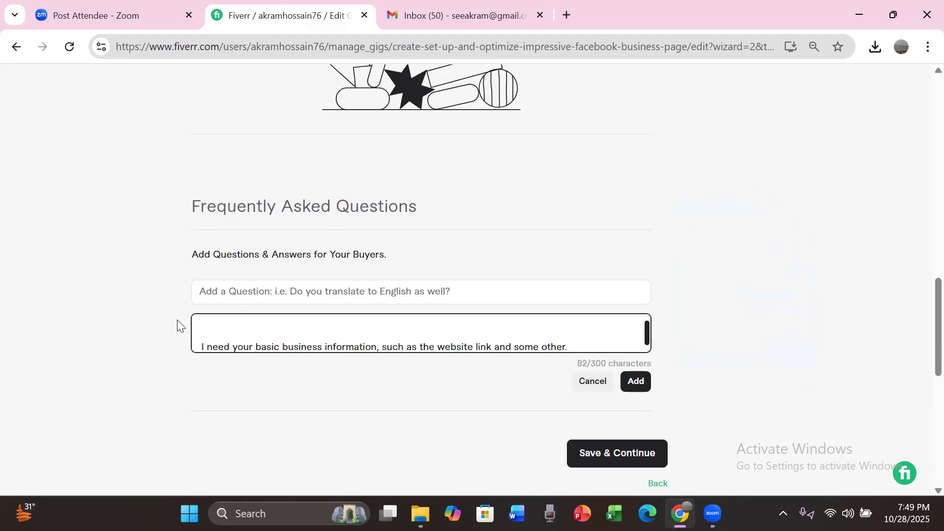
key("BackSpace")
key("BackSpace")
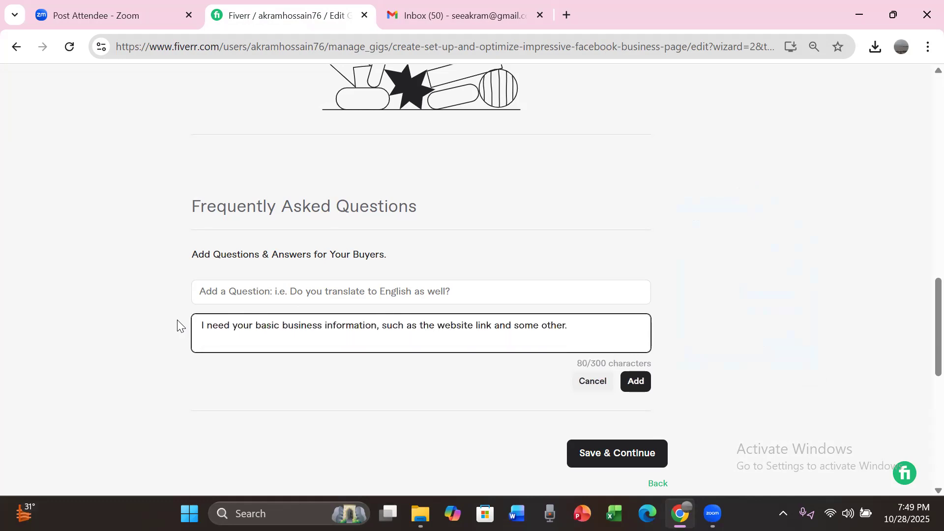
Step: Paste the cut question as "What you need from me to start the job?" without the space before the question mark, and add the FAQ
left_click(234, 292)
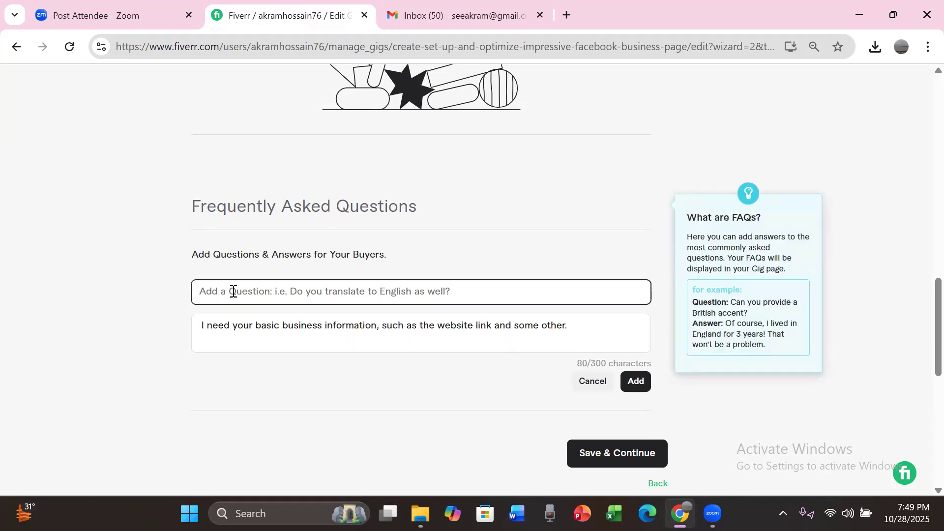
key("ctrl+v")
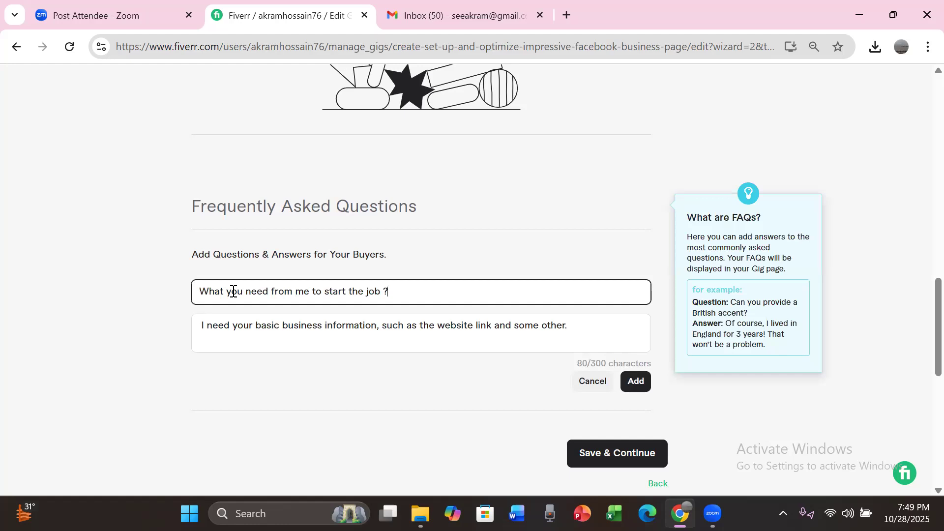
key("BackSpace")
left_click(635, 383)
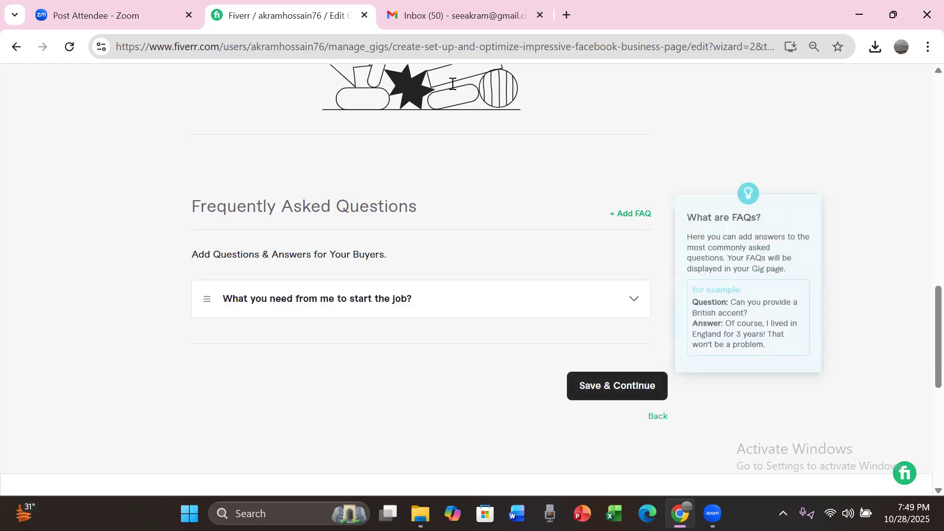
Step: Switch to facebook page Gig.txt in Gmail and copy FAQ 02's question and answer without the number
left_click(461, 20)
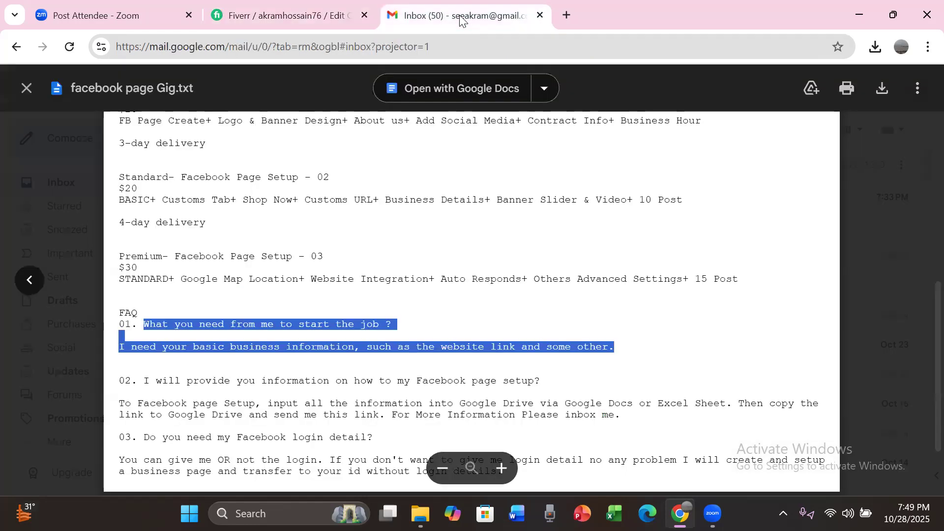
left_click(144, 378)
left_click_drag(144, 377, 626, 419)
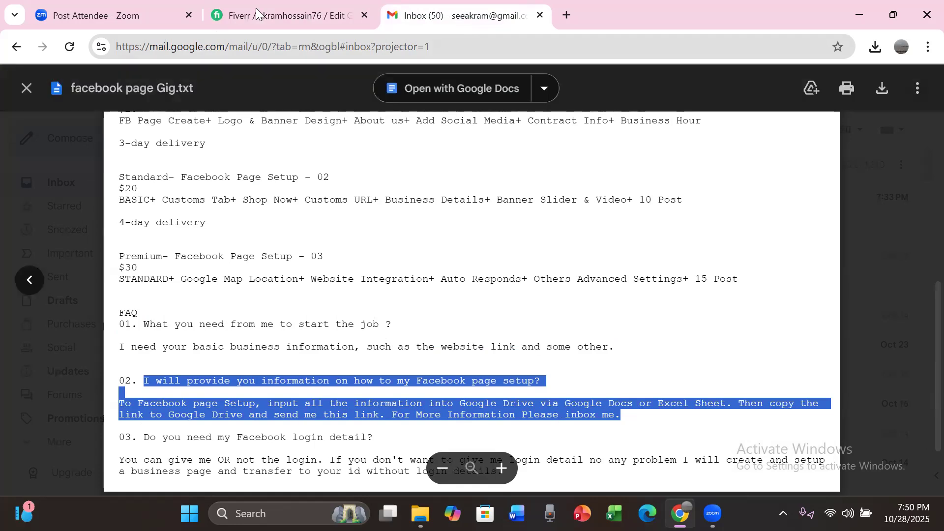
Step: Switch back to Fiverr, start a new FAQ entry and paste the copied FAQ 02 text as its answer
left_click(278, 17)
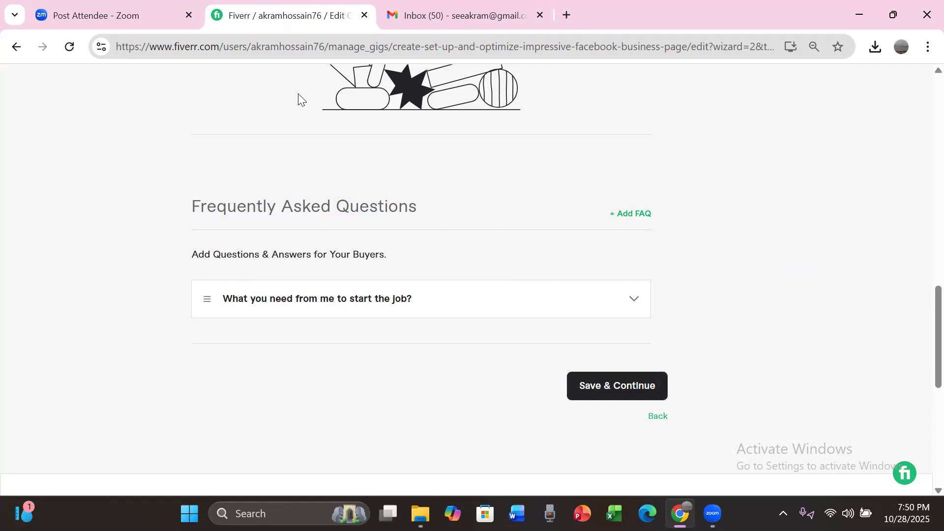
mouse_move(338, 316)
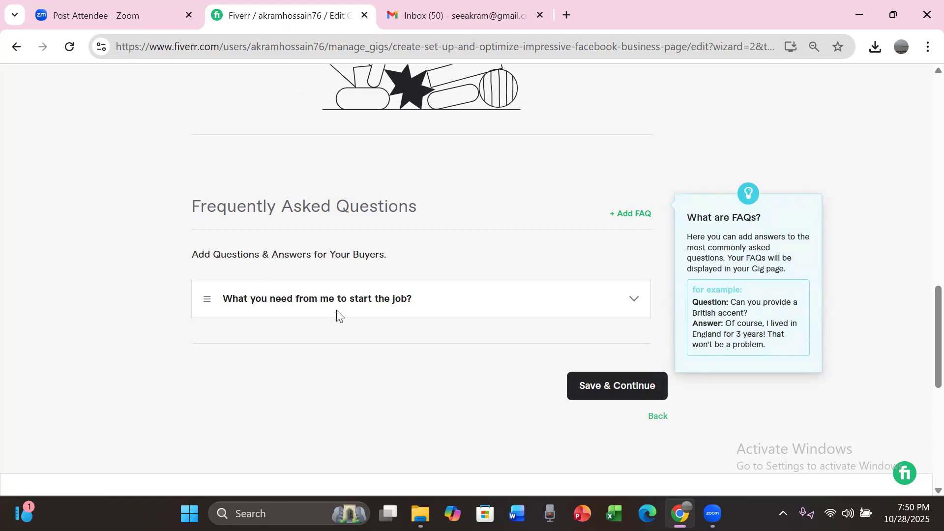
left_click(629, 213)
left_click(473, 321)
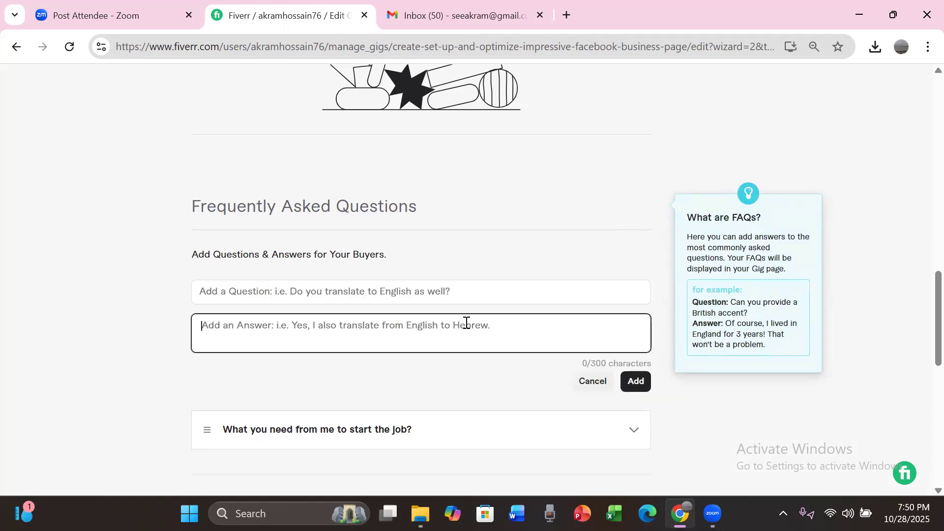
key("ctrl+v")
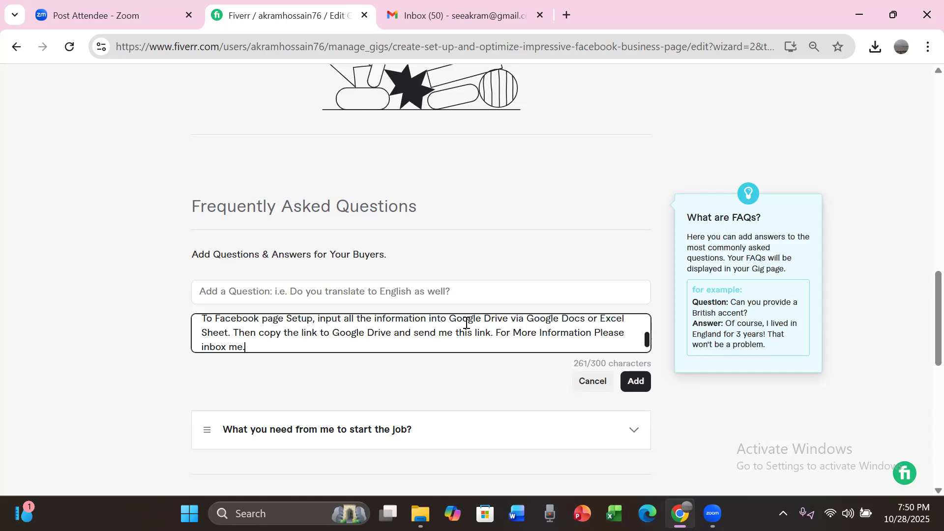
Step: Cut the question about the Facebook page setup out of the answer text and remove the leading blank lines
left_click_drag(647, 339, 645, 320)
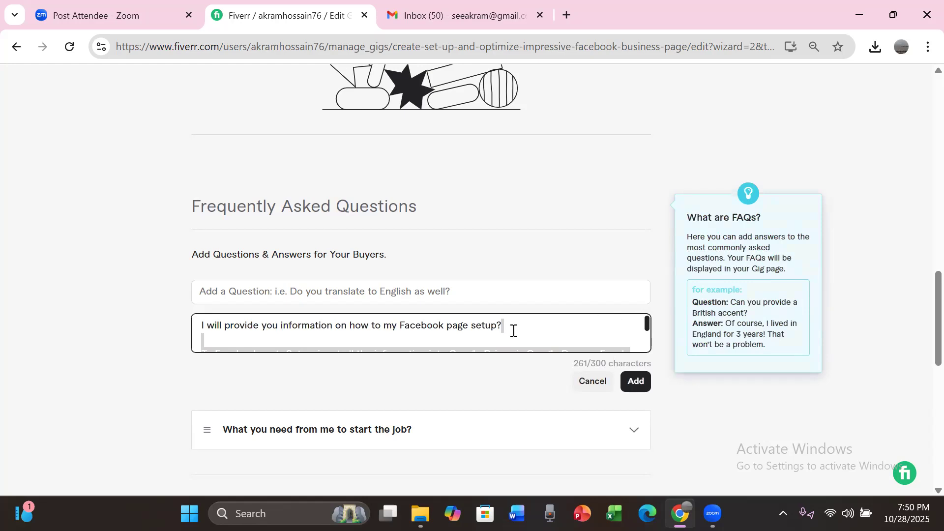
left_click_drag(501, 325, 227, 325)
left_click(199, 326)
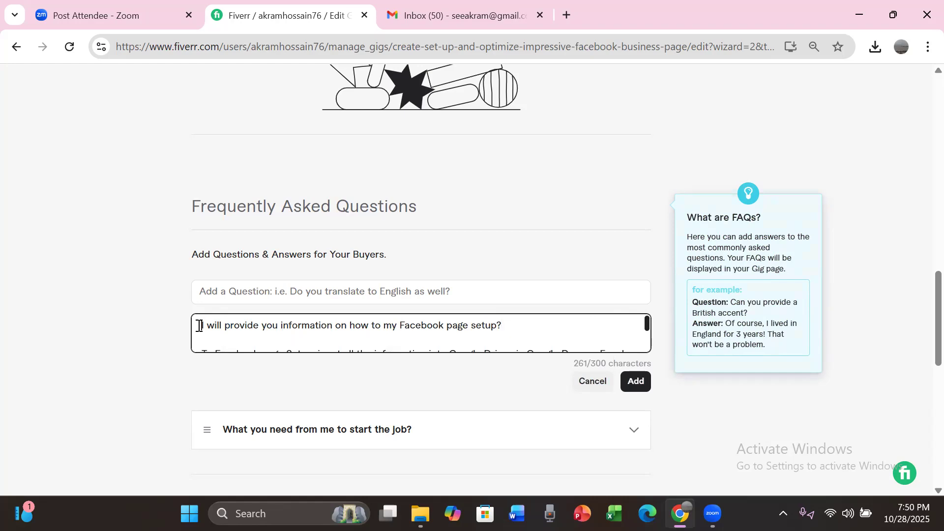
left_click_drag(199, 327, 513, 320)
key("ctrl+c")
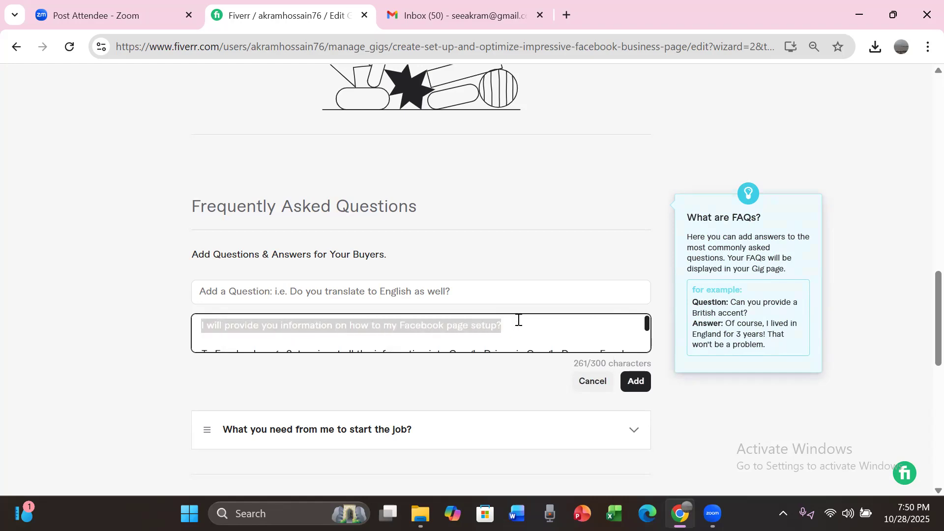
key("BackSpace")
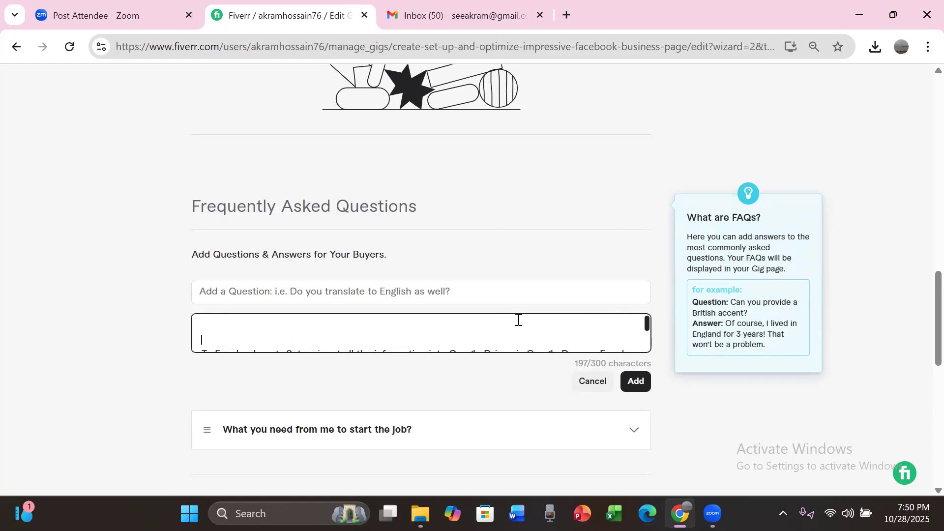
key("Down")
key("Down")
key("BackSpace")
key("BackSpace")
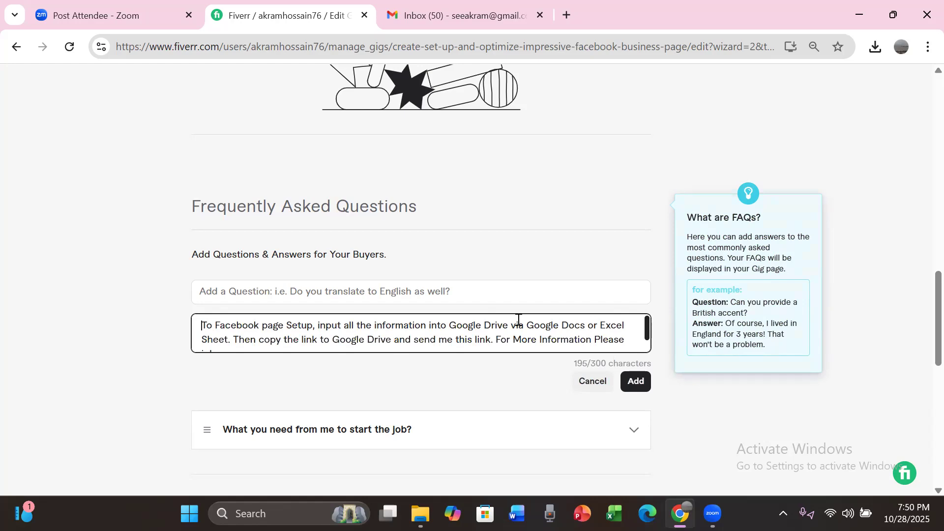
Step: Paste the cut text as the question "I will provide you information on how to my Facebook page setup?" and add the FAQ
left_click(432, 290)
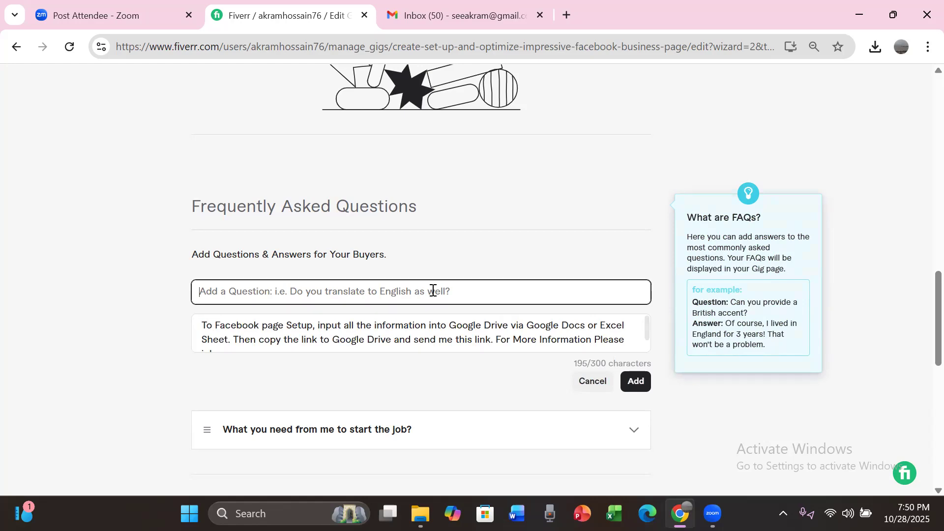
key("ctrl+v")
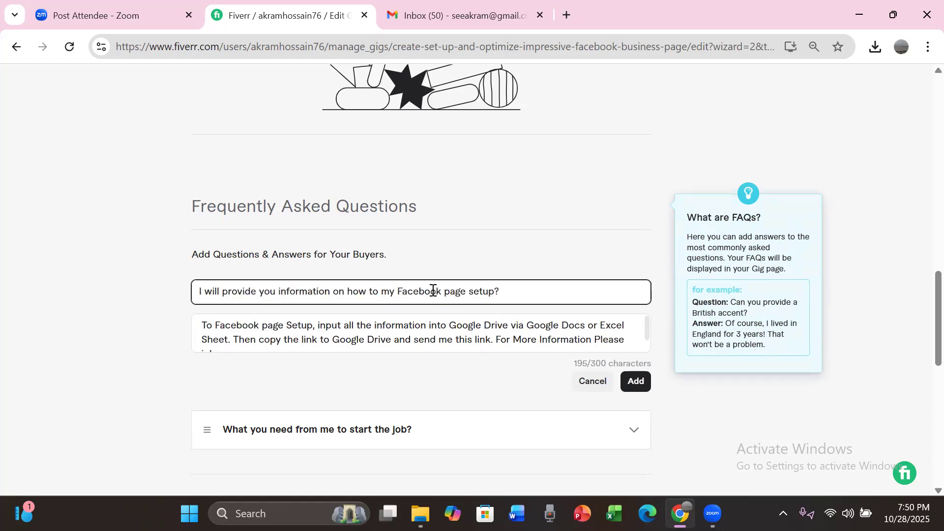
left_click(646, 339)
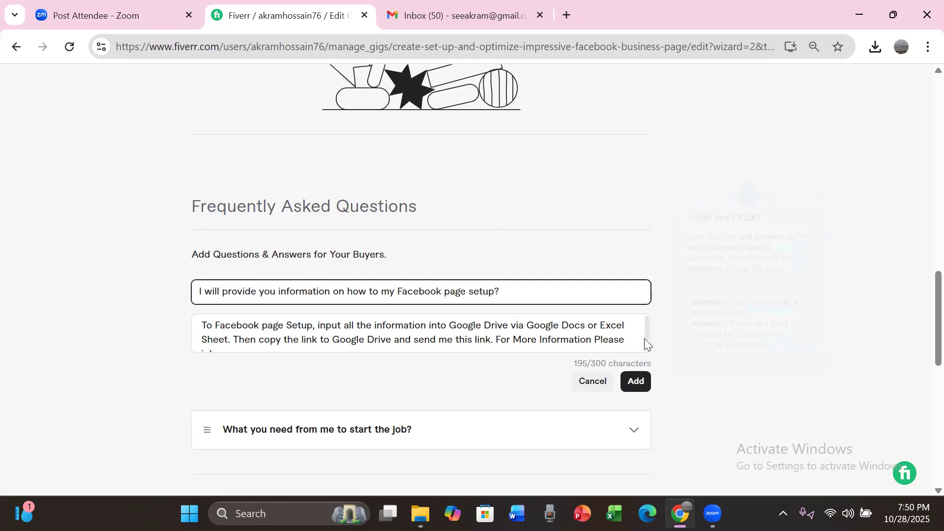
left_click(634, 383)
left_click(633, 383)
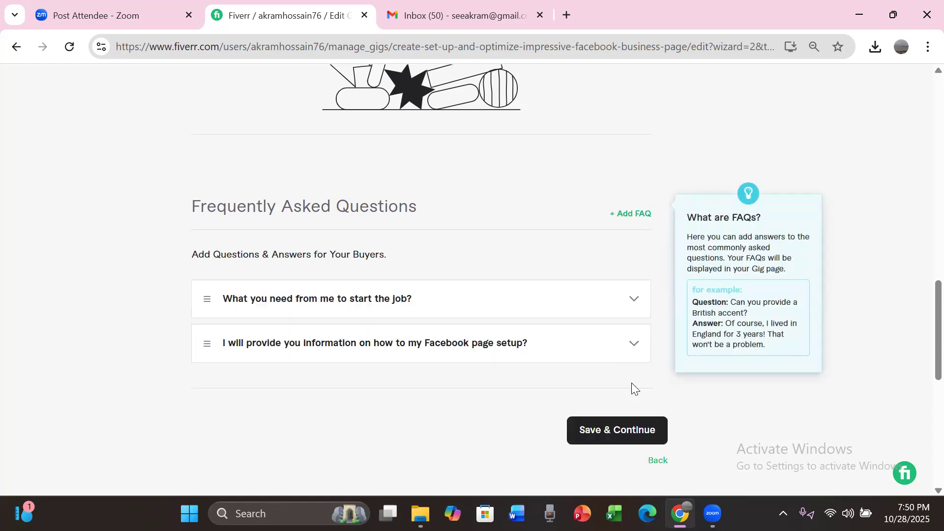
Step: Switch to facebook page Gig.txt in Gmail and copy FAQ 03's question and answer without the number
left_click(444, 15)
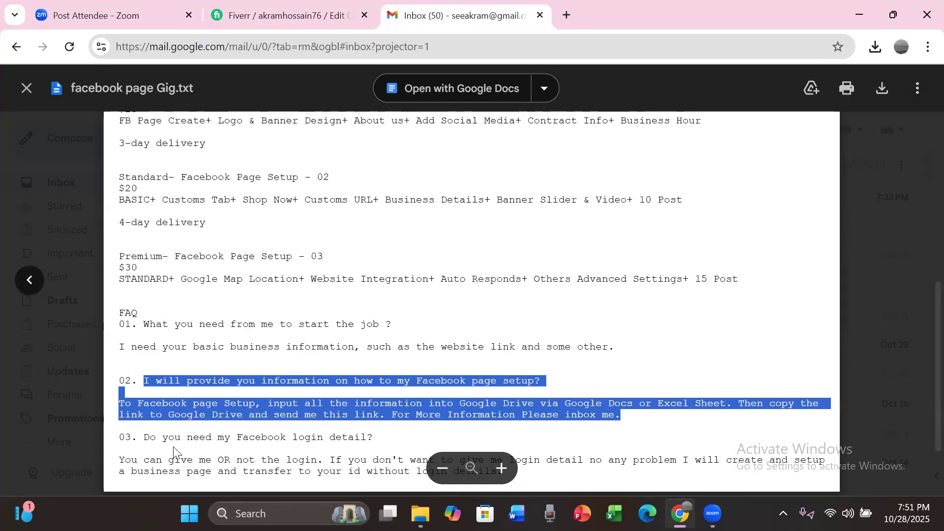
left_click(144, 437)
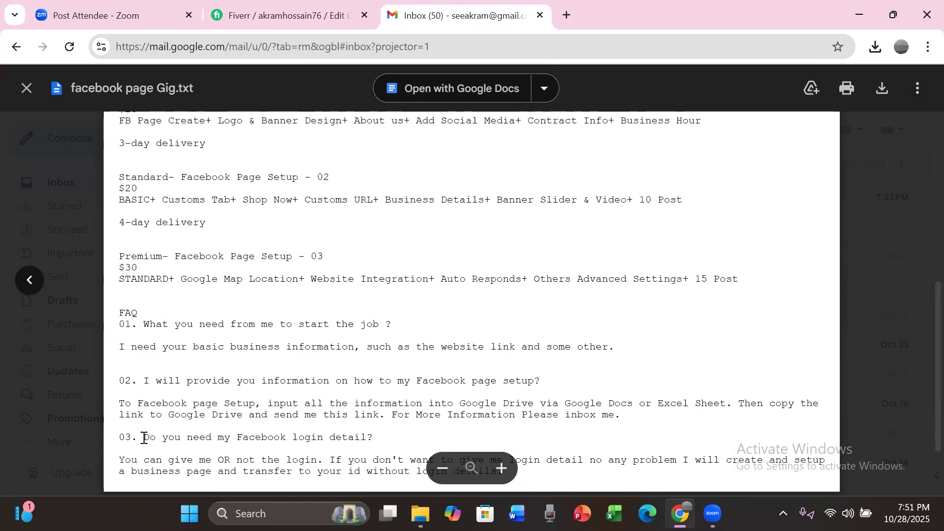
left_click_drag(145, 438, 215, 453)
left_click_drag(254, 468, 535, 480)
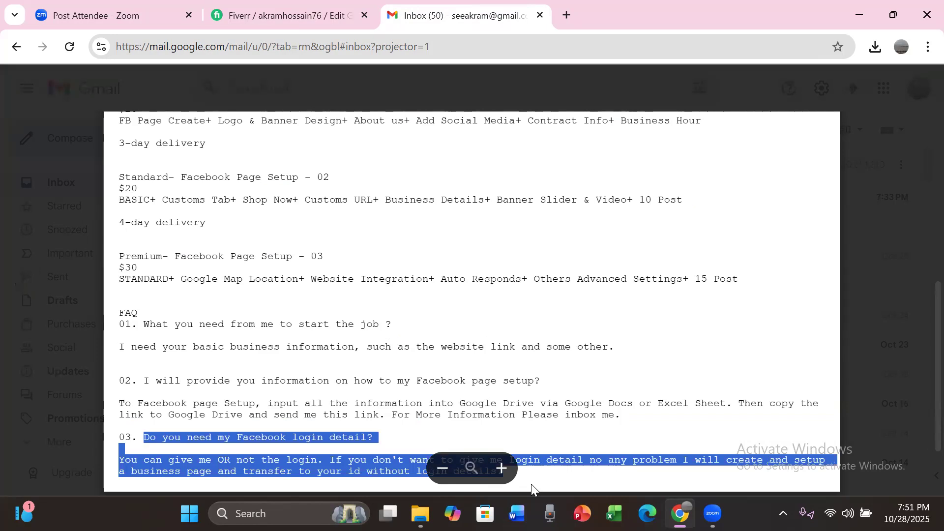
Step: Switch back to Fiverr, start another FAQ entry and paste the copied FAQ 03 text as its answer
left_click(293, 16)
mouse_move(627, 231)
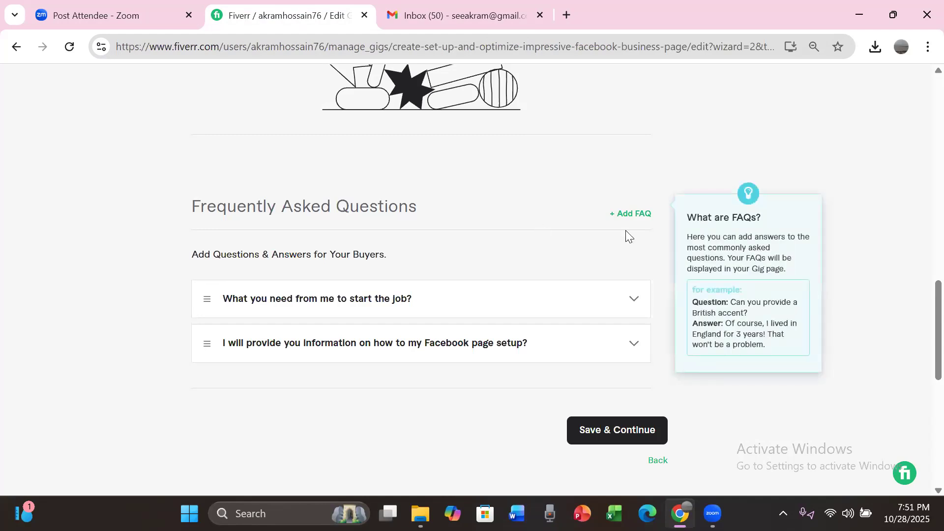
left_click(632, 215)
left_click(389, 332)
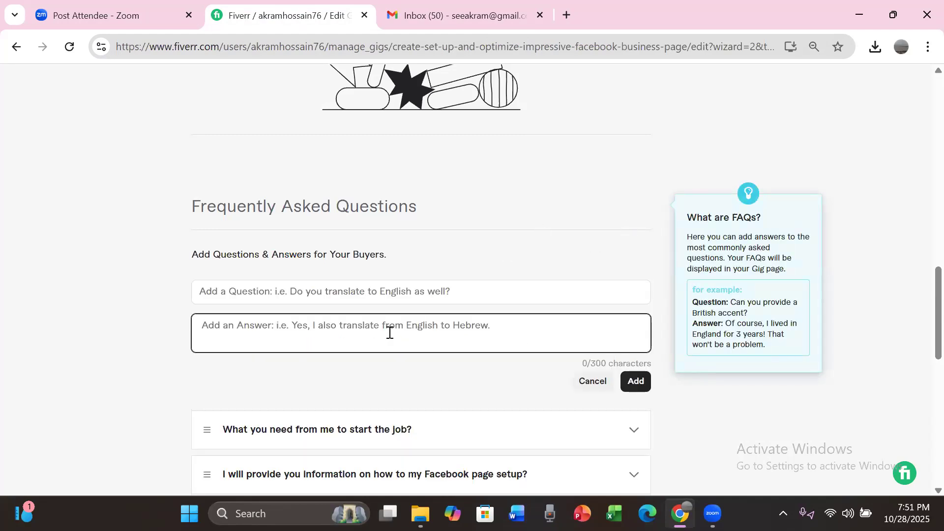
key("ctrl+v")
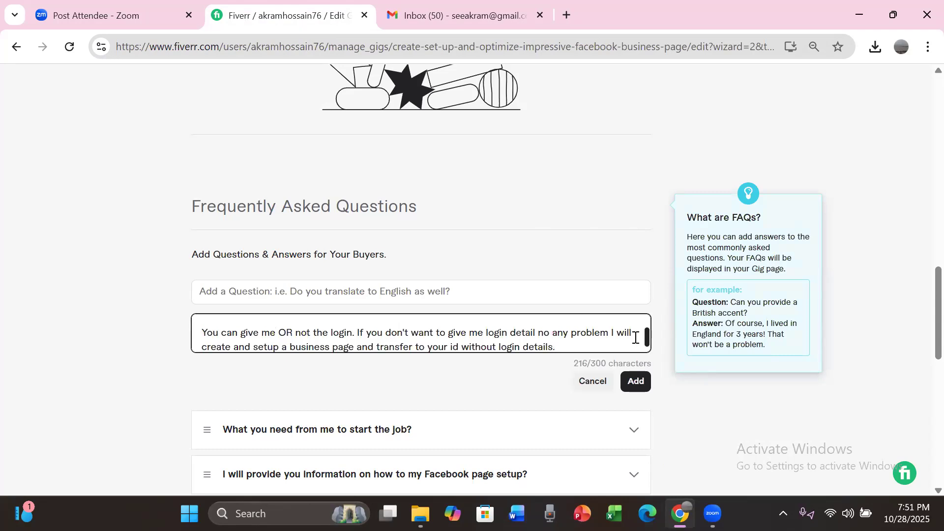
Step: Cut the question about the Facebook login detail out of the answer text and remove the leading blank lines
left_click_drag(646, 336, 647, 315)
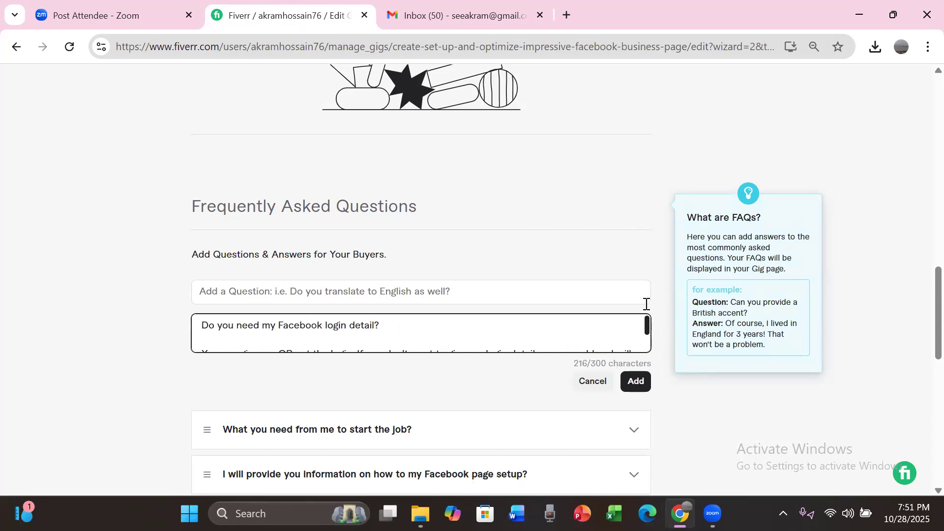
left_click_drag(380, 321, 181, 338)
key("ctrl+c")
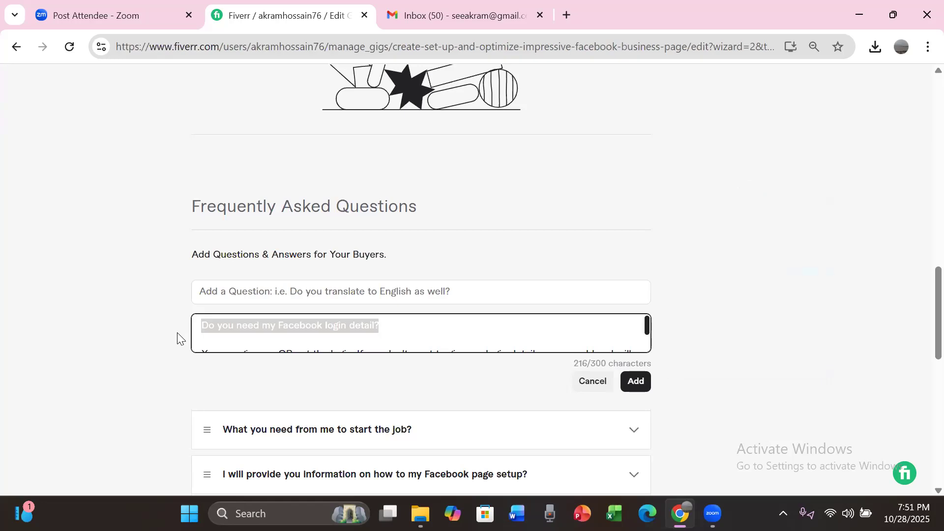
key("BackSpace")
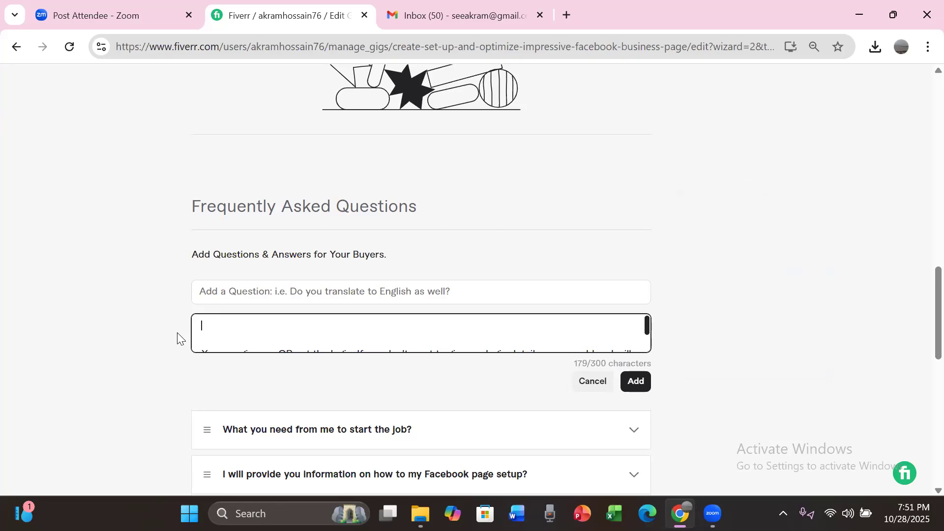
key("Down")
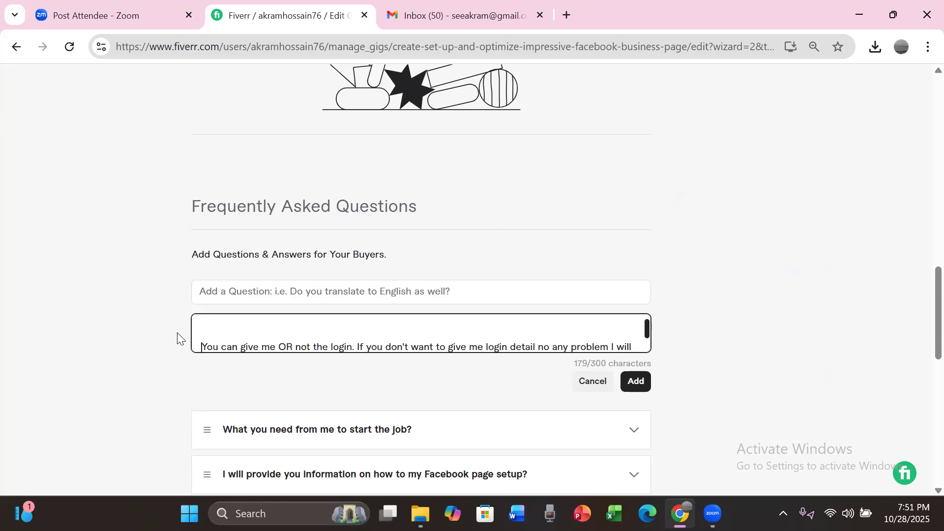
key("BackSpace")
key("BackSpace")
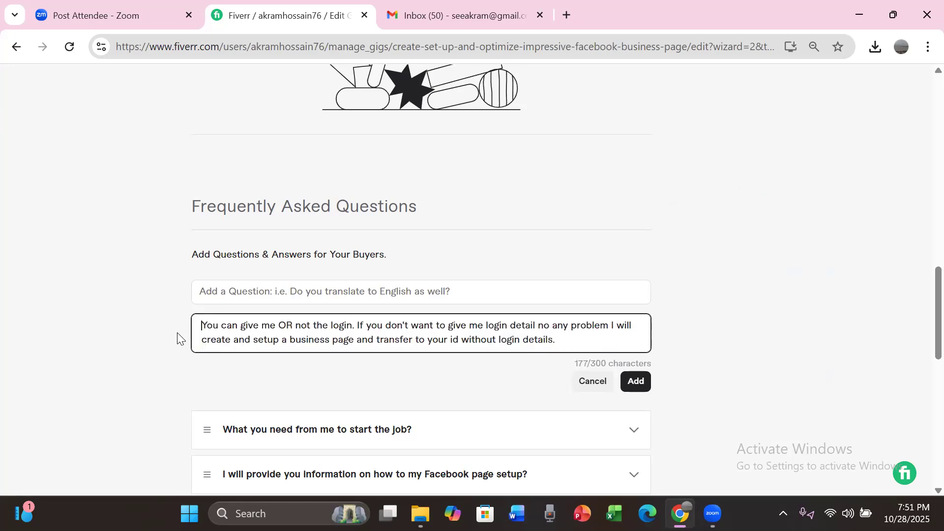
Step: Add the FAQ with the cut text "Do you need my Facebook login detail?" as its question, and save to continue to the gig's requirements
left_click(252, 291)
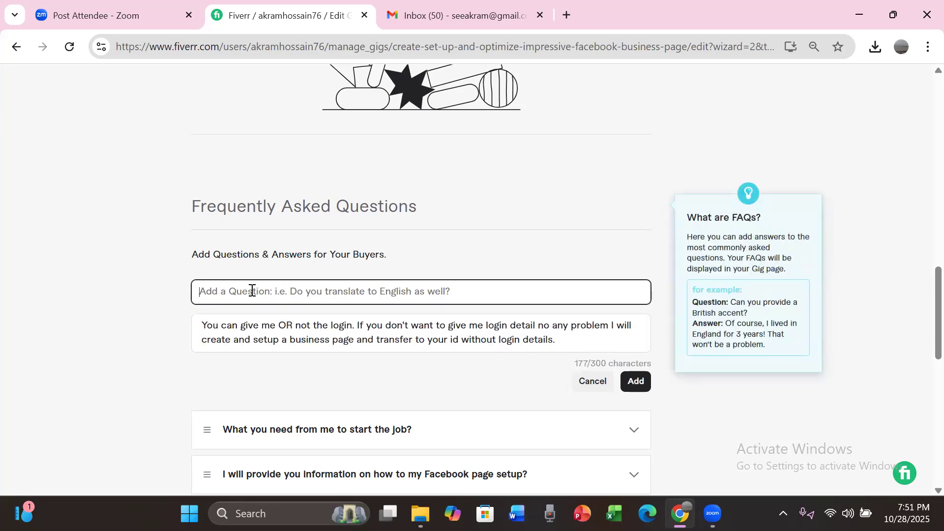
key("ctrl+v")
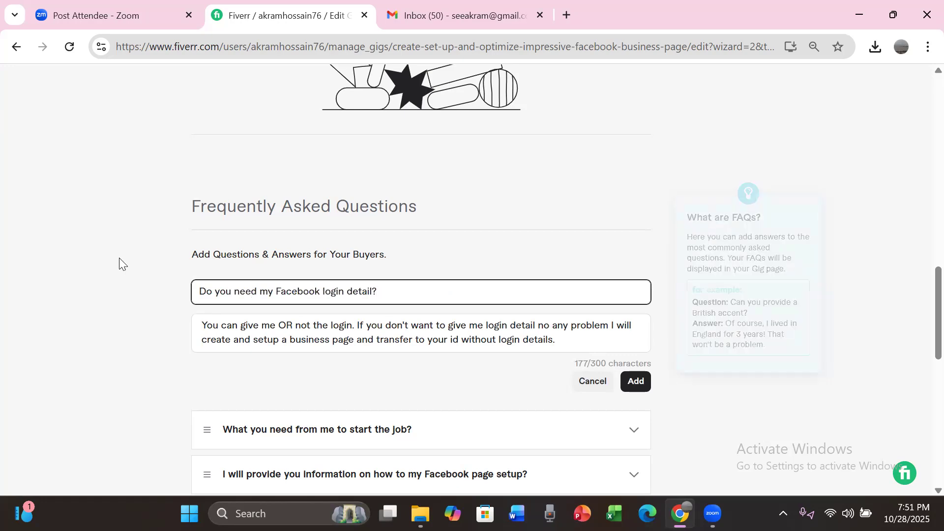
left_click(631, 388)
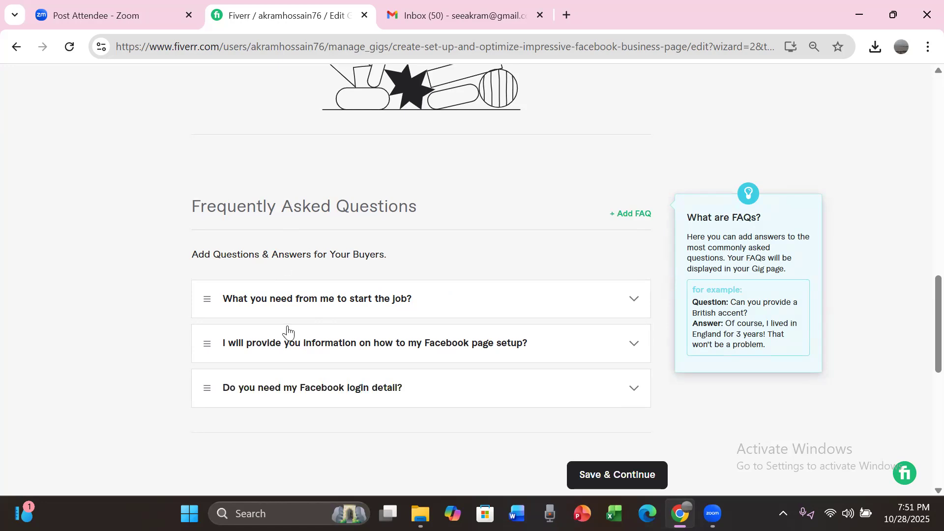
left_click(628, 481)
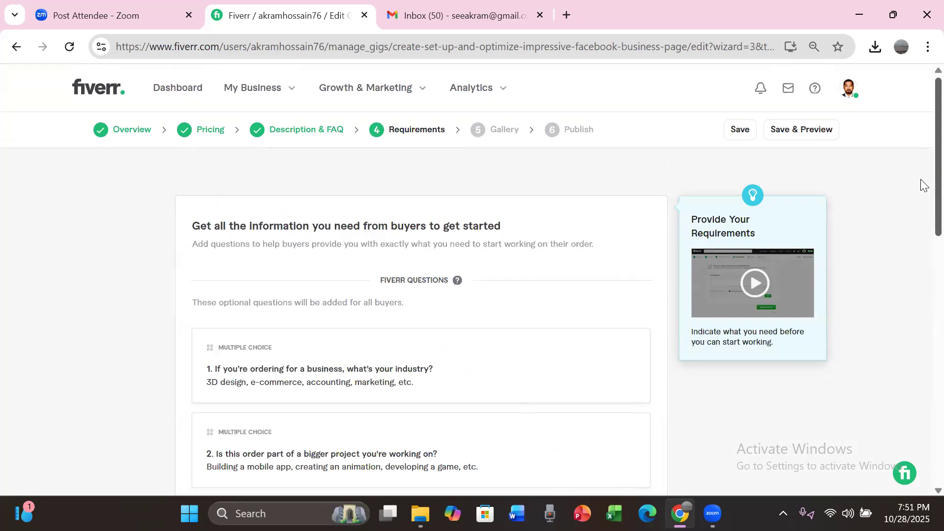
Step: Start a new buyer question in the requirements and enter "What will you need to start the order?"
scroll(920, 221, "down", 5)
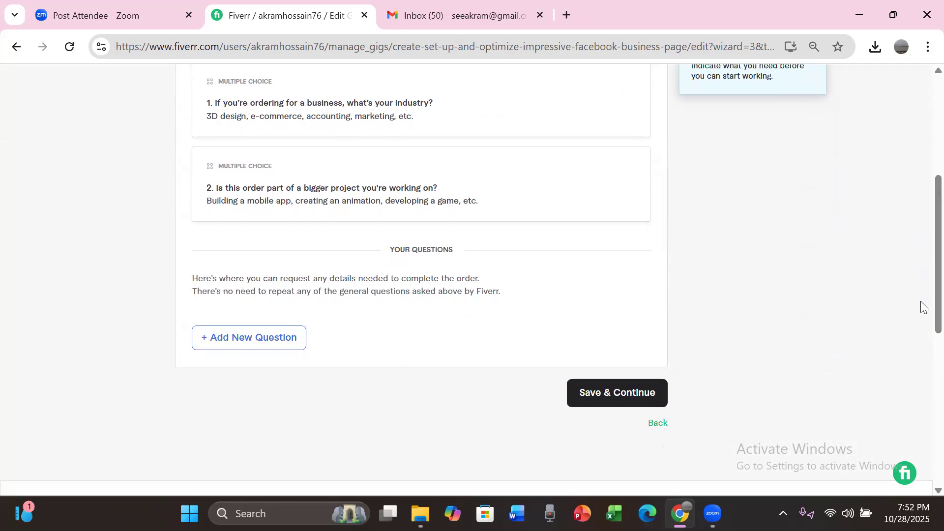
left_click(264, 343)
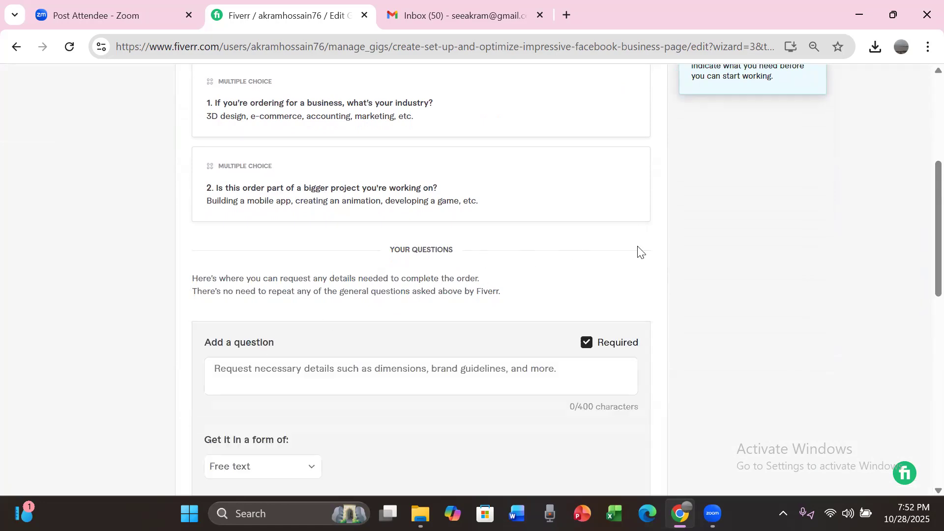
left_click(294, 377)
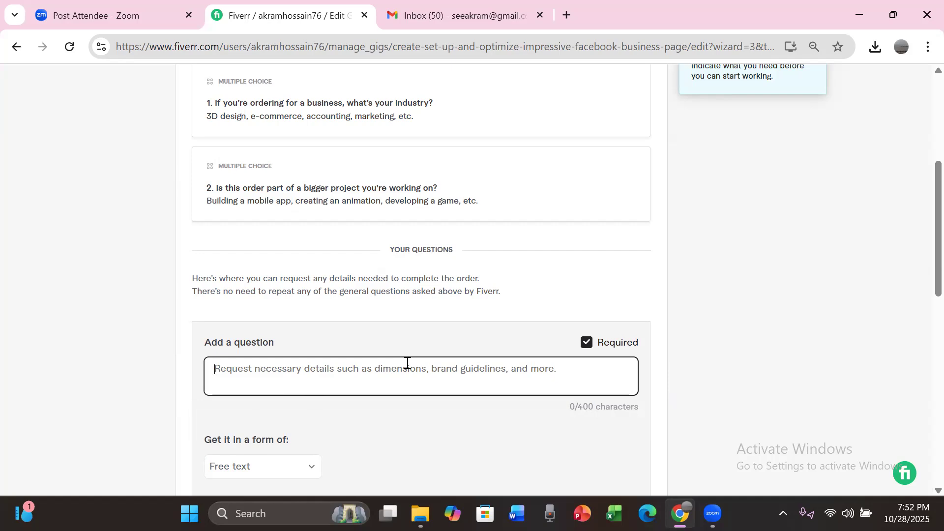
type("W")
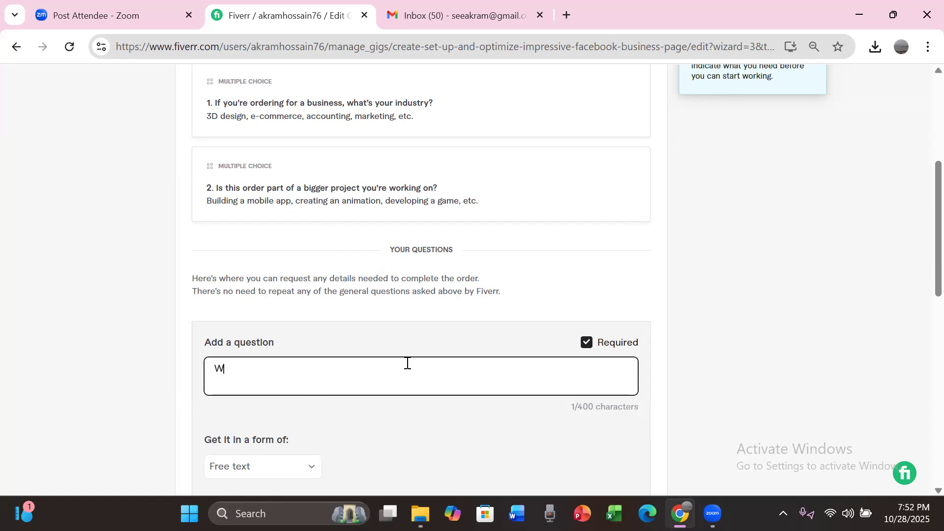
type("hat will you need to")
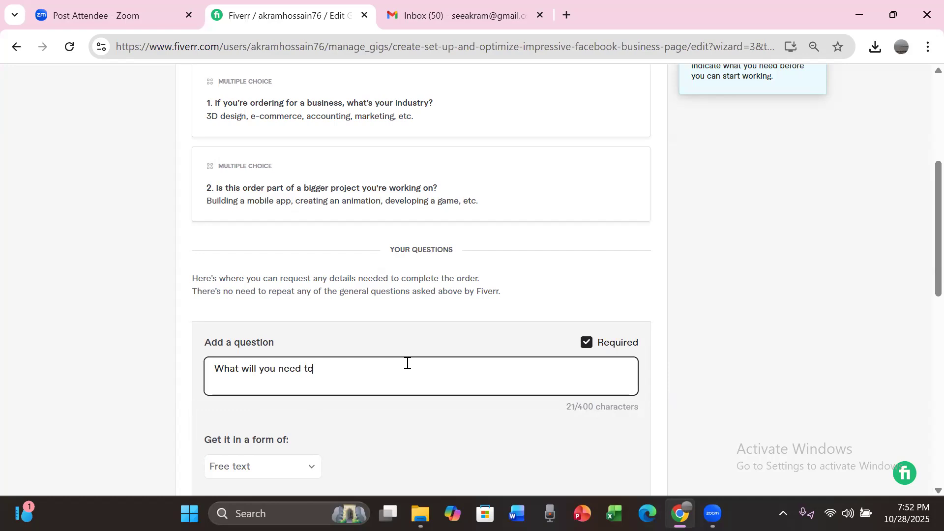
type(" start the order? I'll need your")
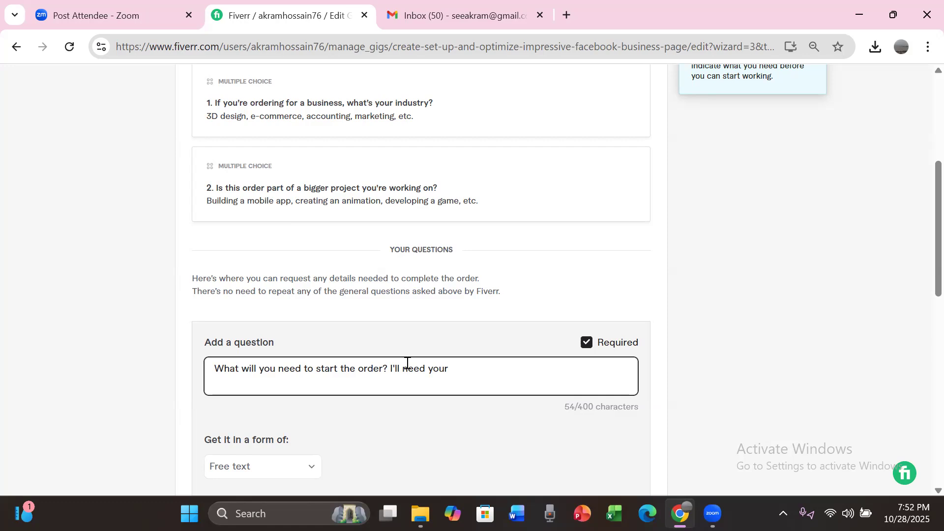
Step: Append "I'll need your business details and your website link." to the drafted question
left_click(407, 366)
left_click(441, 367)
type("business details")
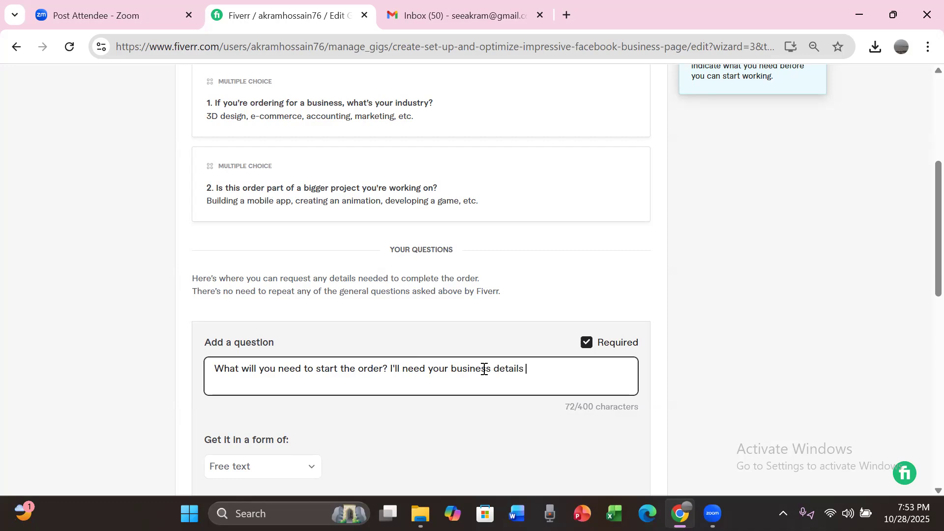
type(" and your website link.")
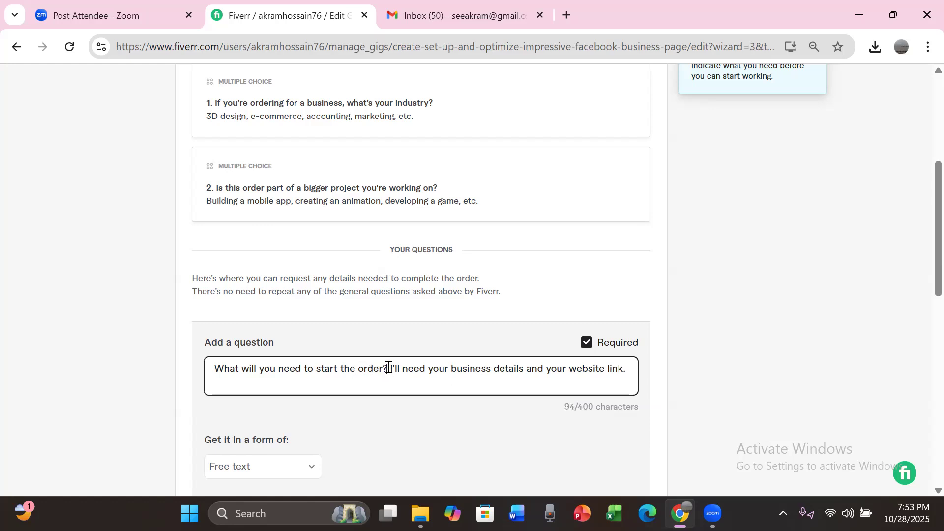
type("  T")
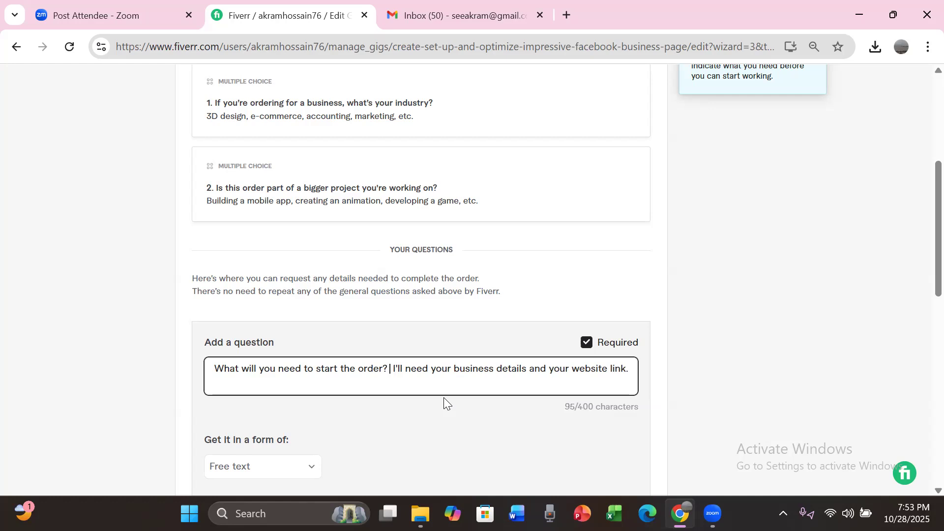
type("o start t")
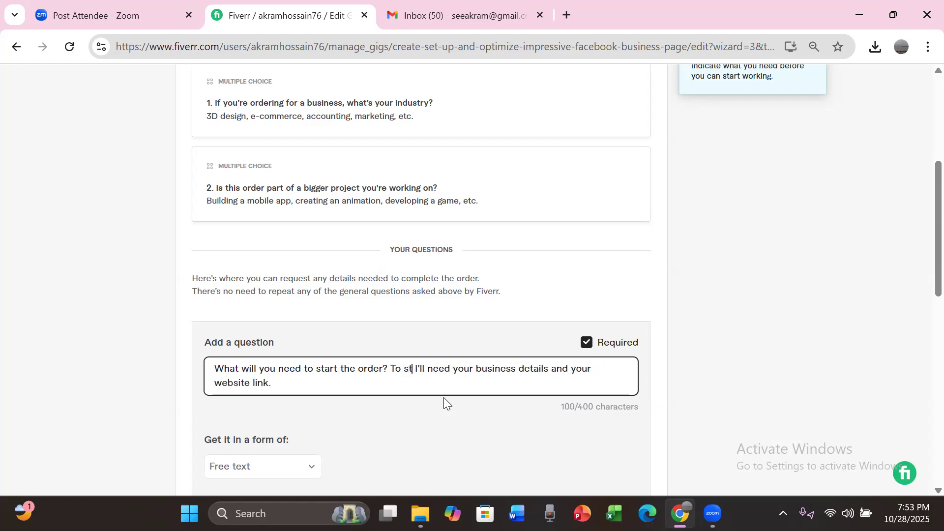
type("he or")
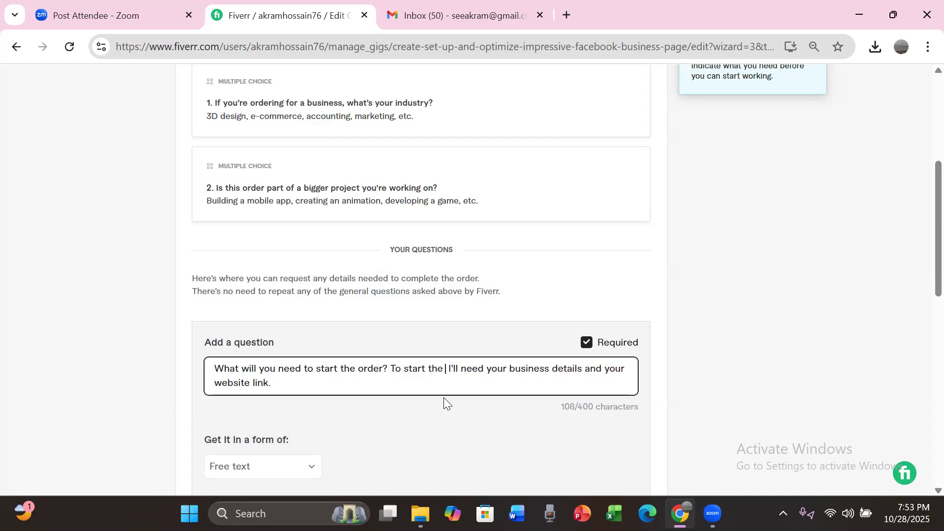
type("der")
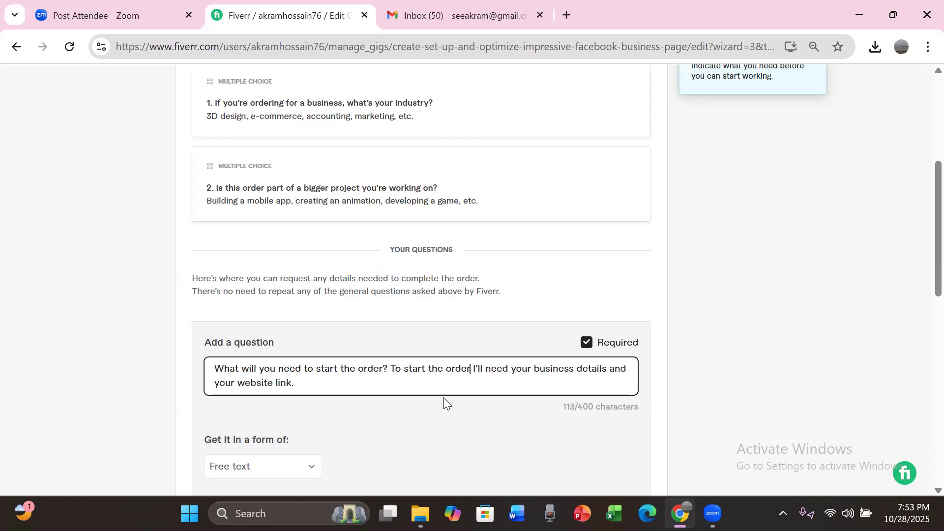
type(",")
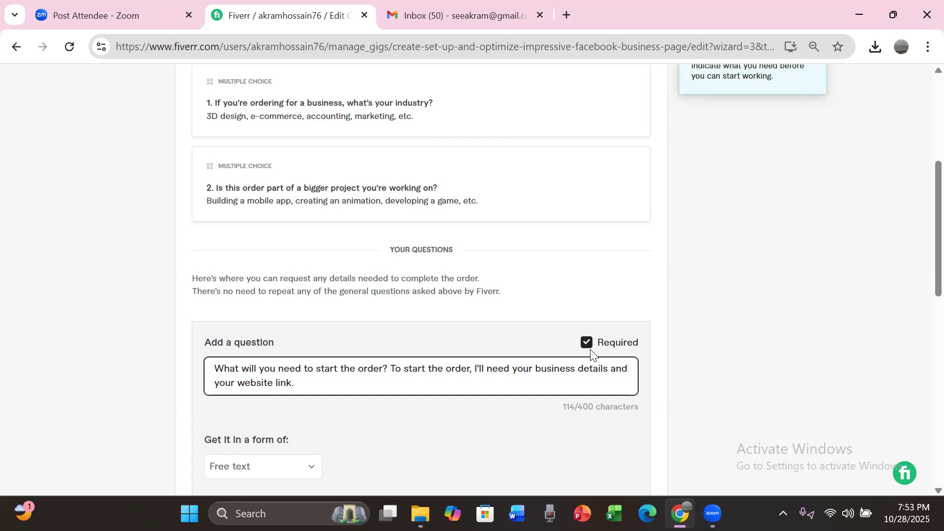
Step: Try to save the requirements and continue, discarding the drafted question along the way
scroll(922, 285, "down", 5)
scroll(923, 348, "down", 1)
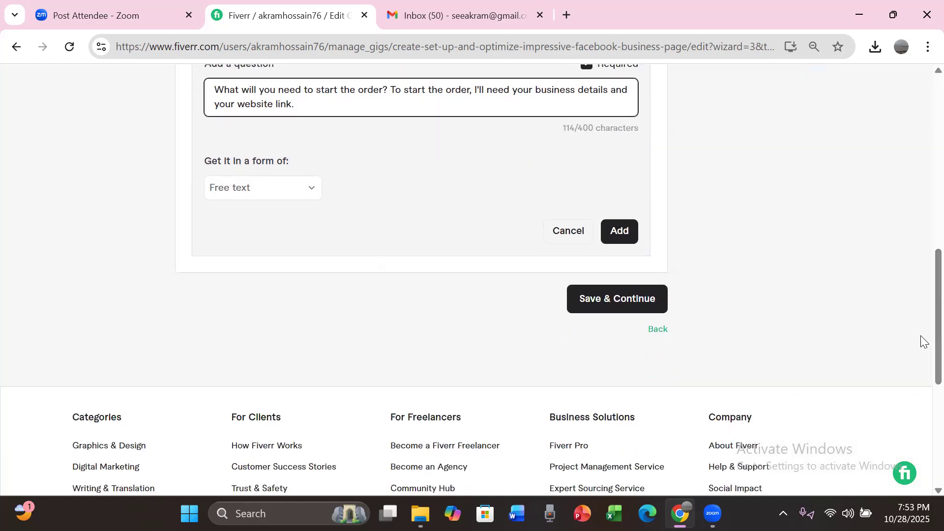
left_click(599, 299)
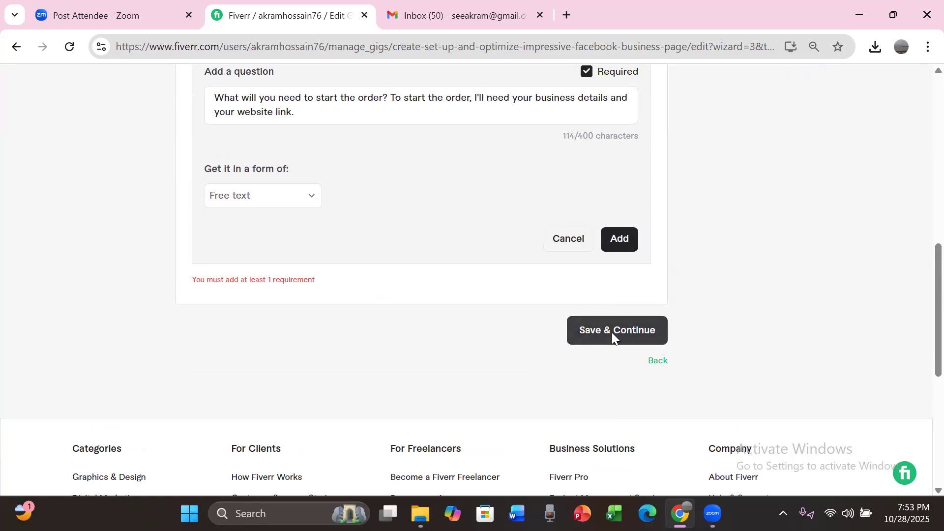
left_click(568, 240)
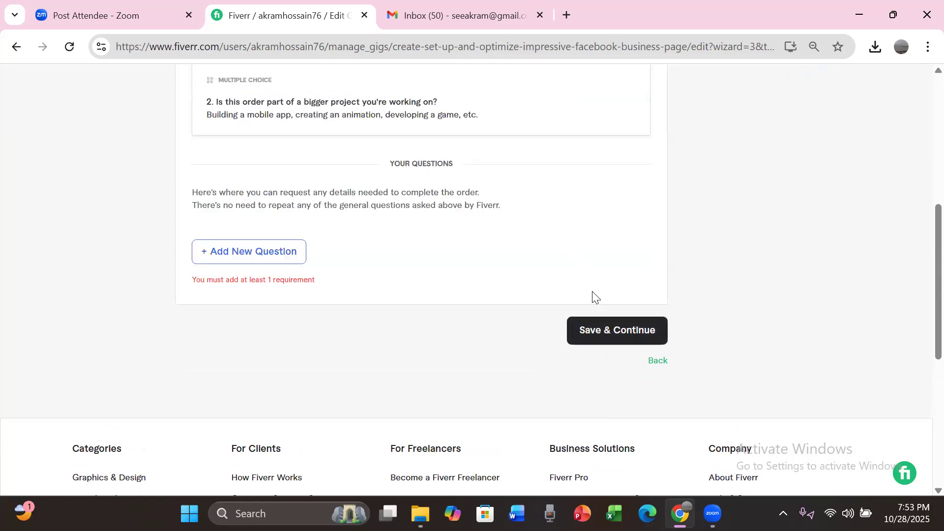
left_click(605, 332)
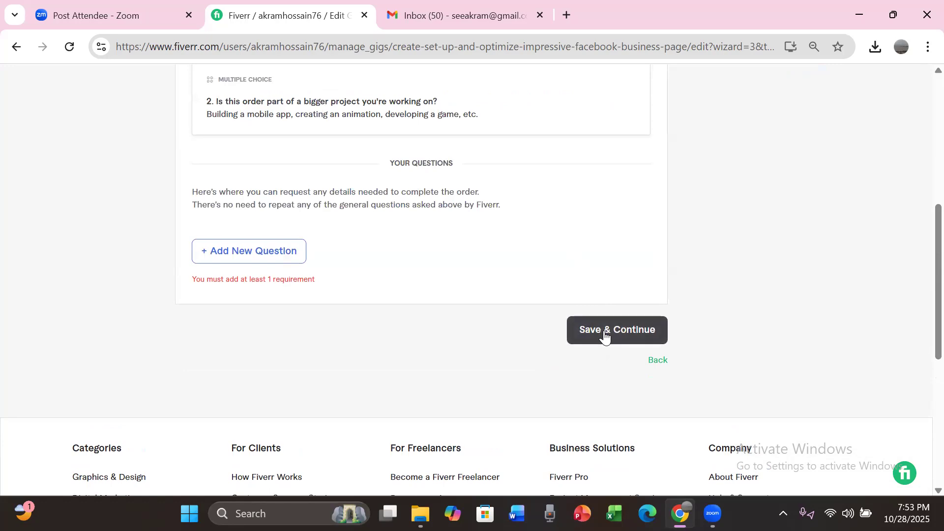
Step: Start another buyer question and enter "What will you need to start the order?" as its text
scroll(921, 217, "up", 6)
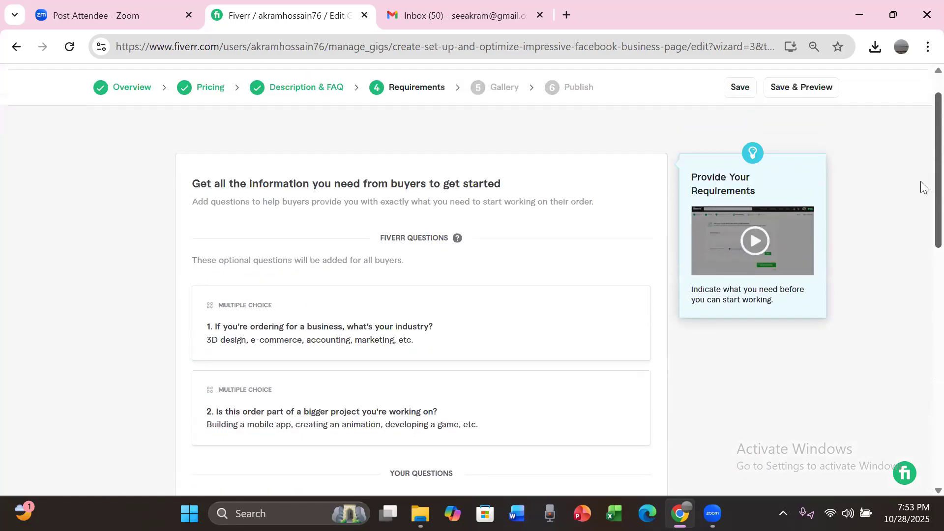
scroll(921, 181, "down", 5)
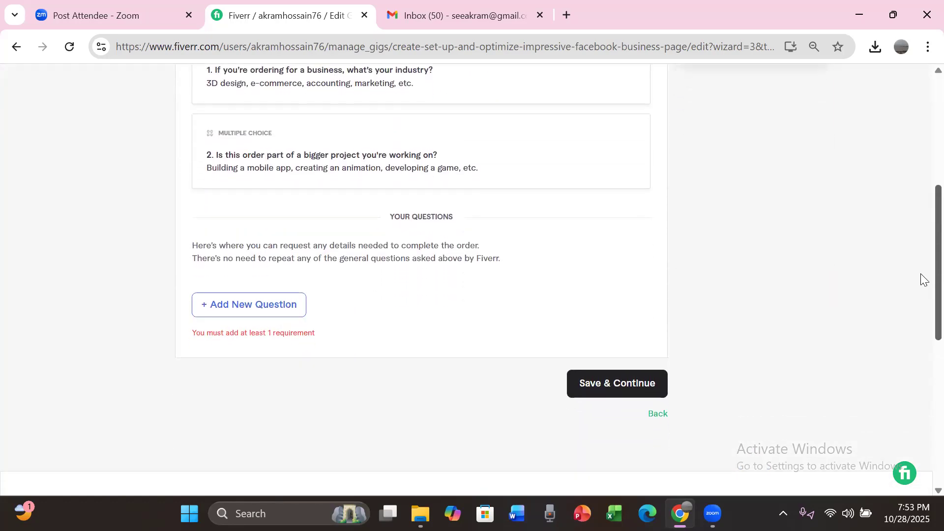
left_click(248, 311)
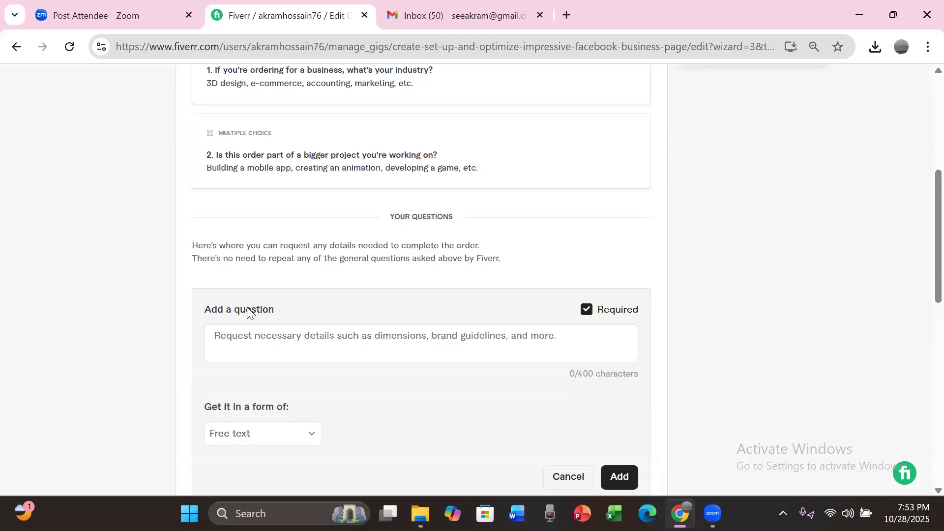
left_click(274, 334)
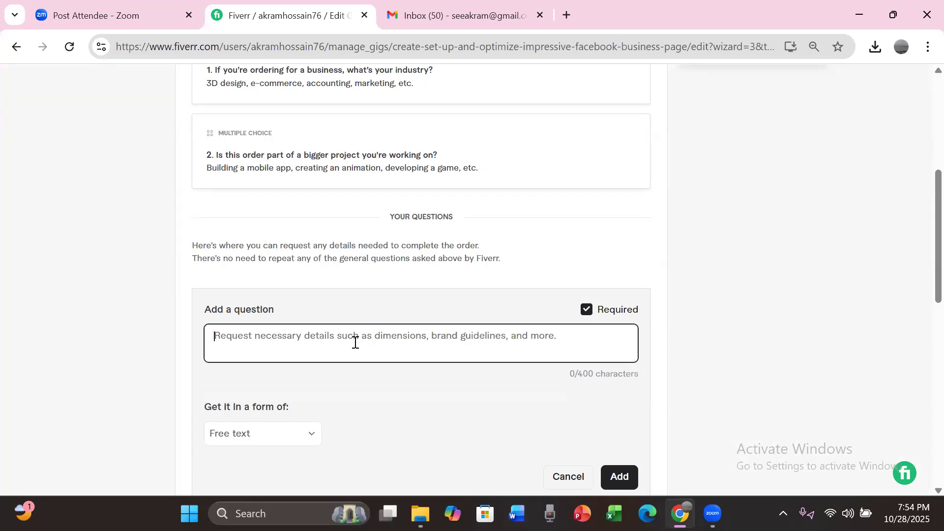
type("W")
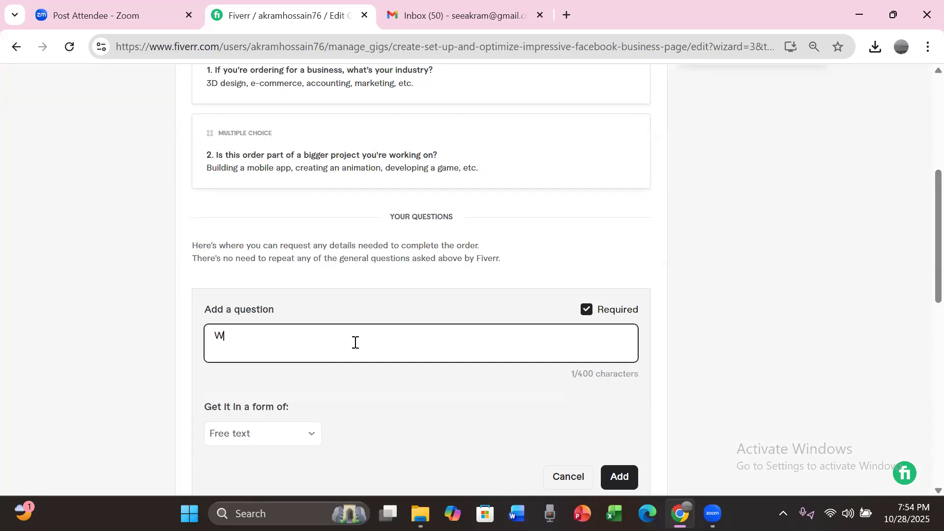
type("hat will you need t")
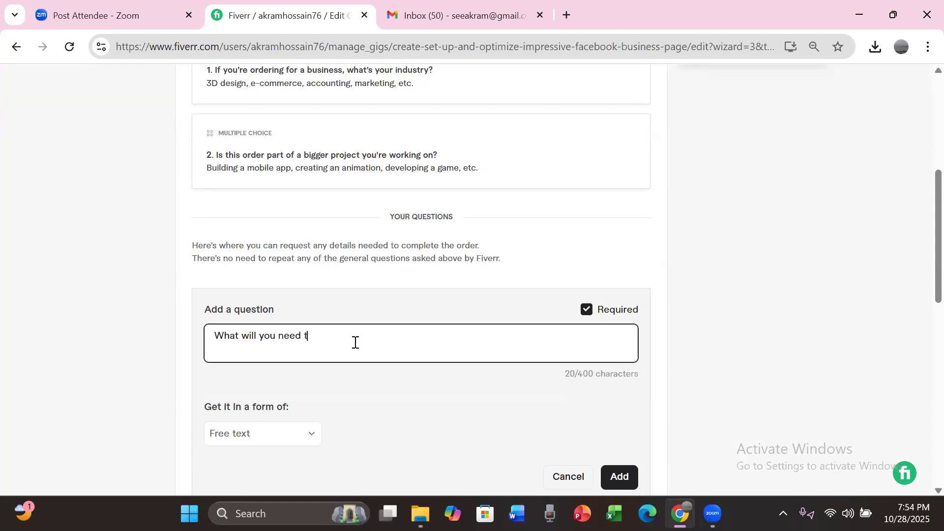
type("o start t")
type("he ")
type("order")
type(":")
key("BackSpace")
key("BackSpace")
type("/")
key("BackSpace")
type("?")
type(" Ans")
type(". To ")
type("a")
Step: Append "Ans. To start the order I'll need your business details and your website link." to the question
type("s")
type("tart th")
type("e o")
type("rder")
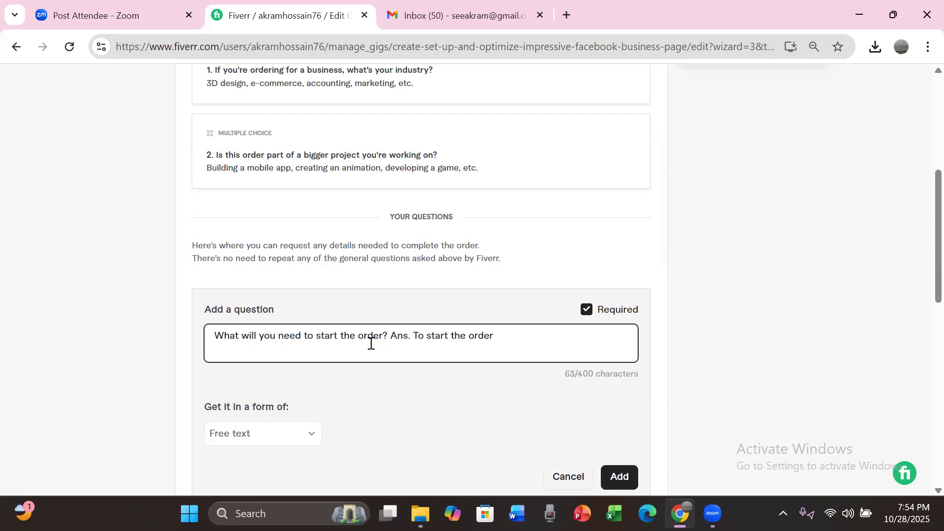
type(" I'll need your business detai")
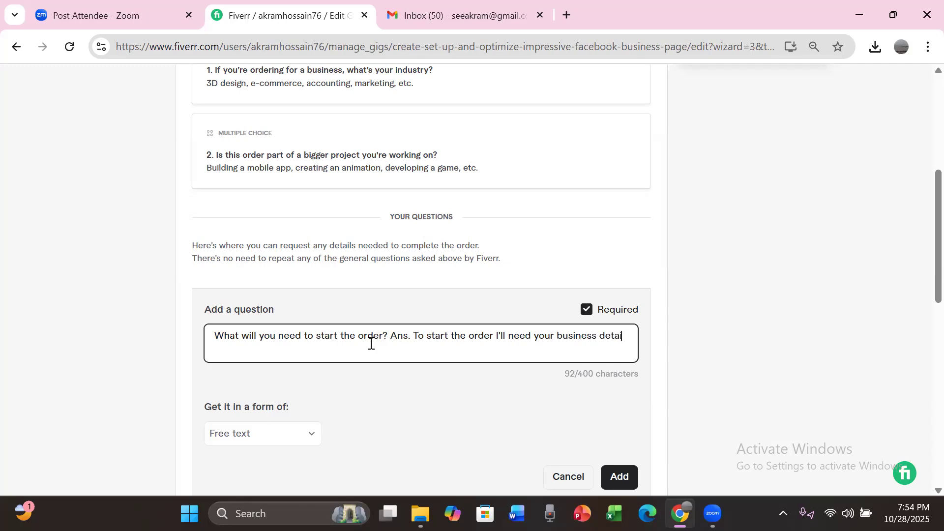
type("ls and y")
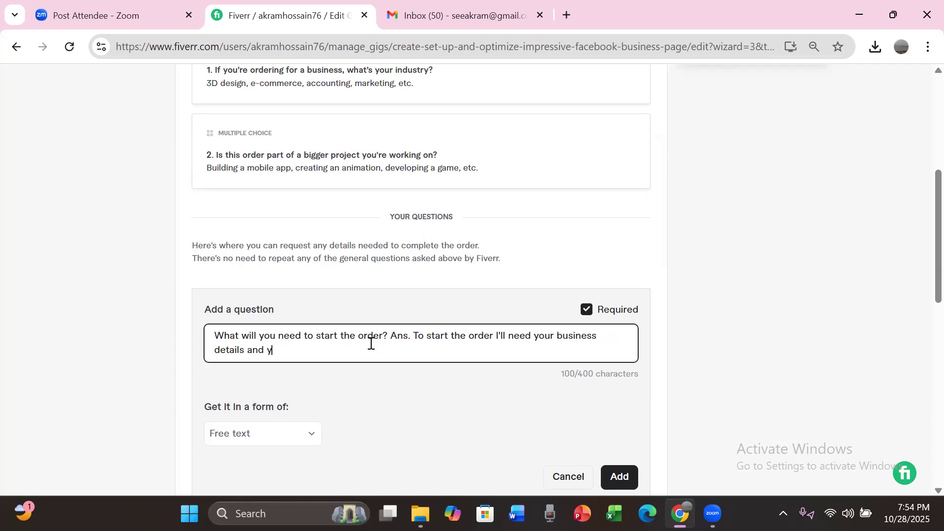
type("our website link.")
Step: Add the free-text question to the requirements and save to continue to the gig's gallery
left_click(627, 478)
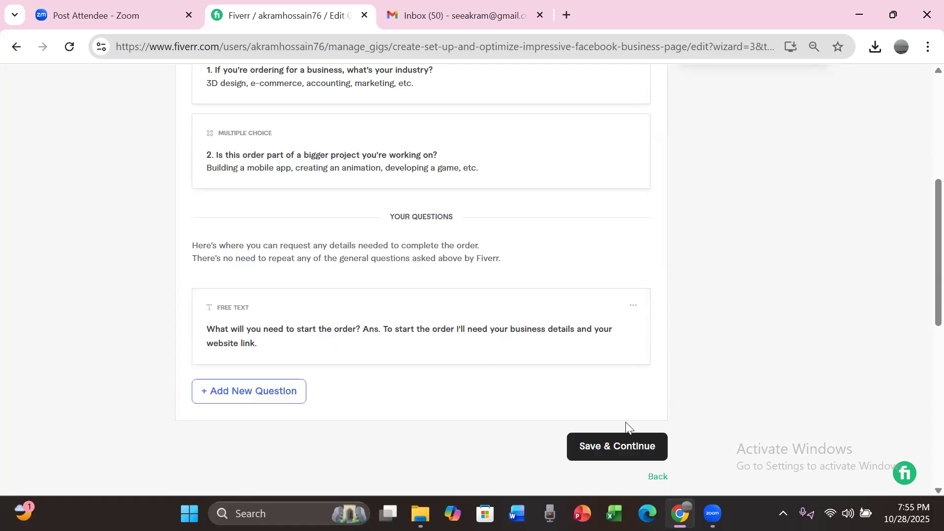
left_click(605, 454)
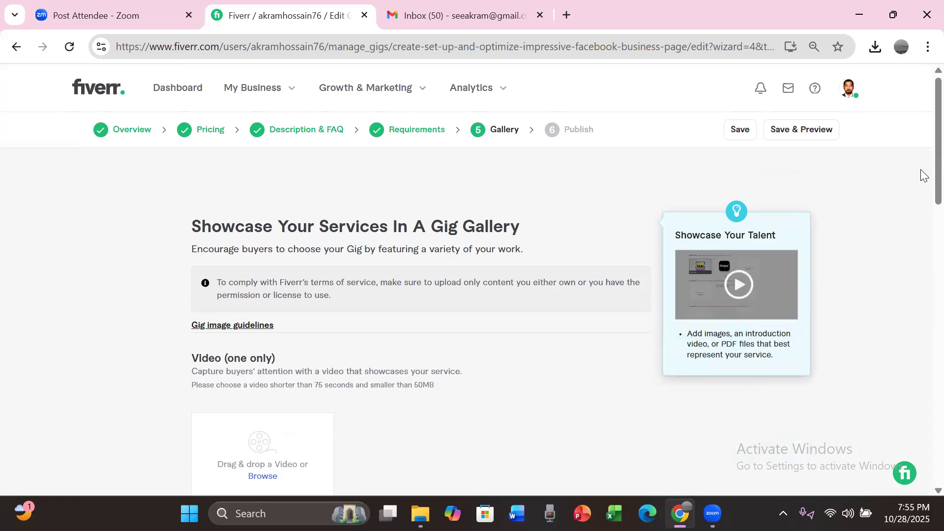
Step: Upload the JPG "I Will Create, Set Up and Optimize impressive Facebook business page" from Downloads as the first gallery image
scroll(923, 167, "down", 3)
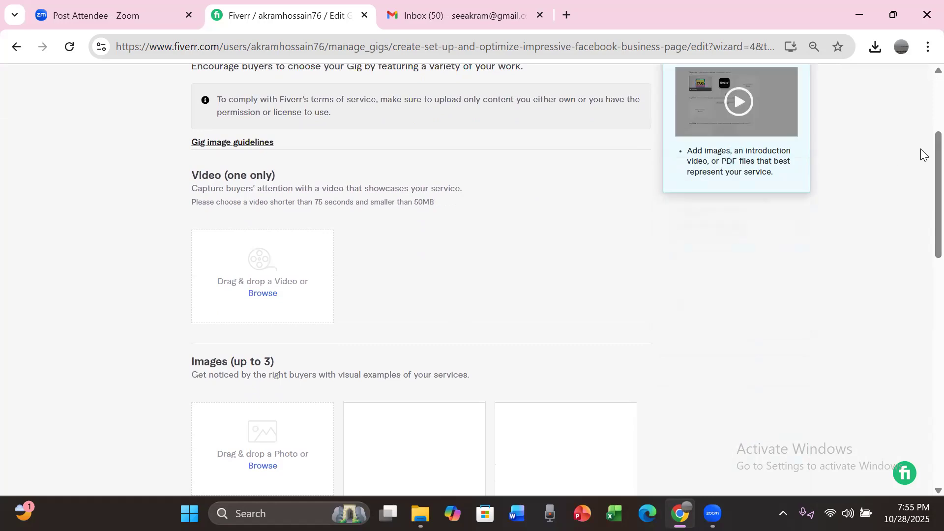
scroll(922, 197, "down", 3)
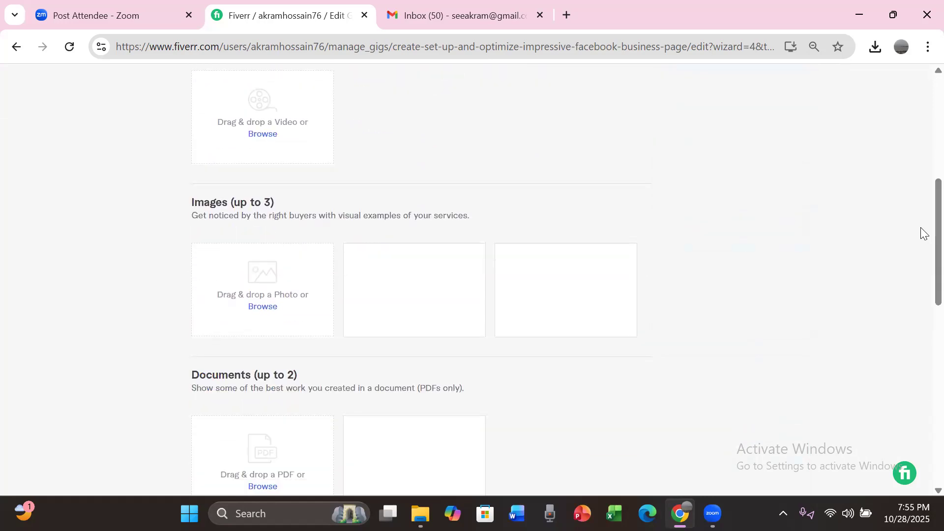
left_click(266, 307)
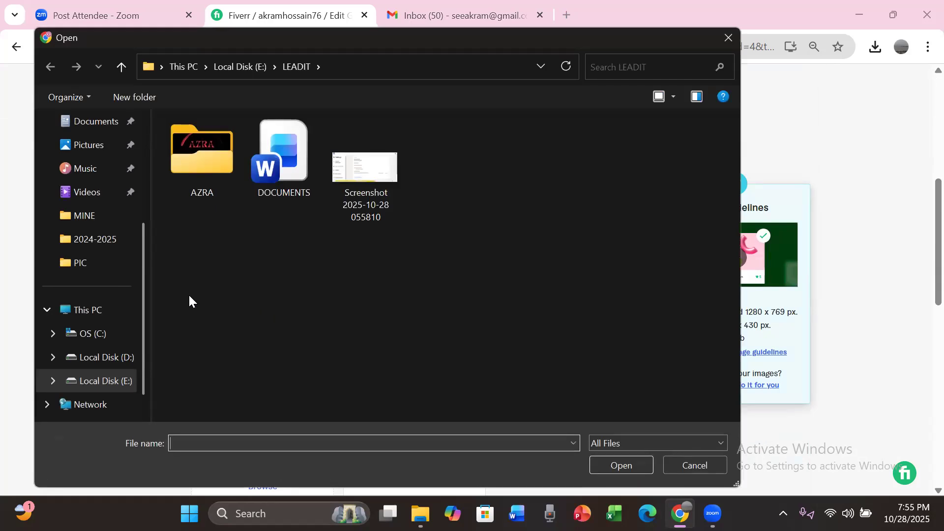
left_click_drag(140, 241, 134, 185)
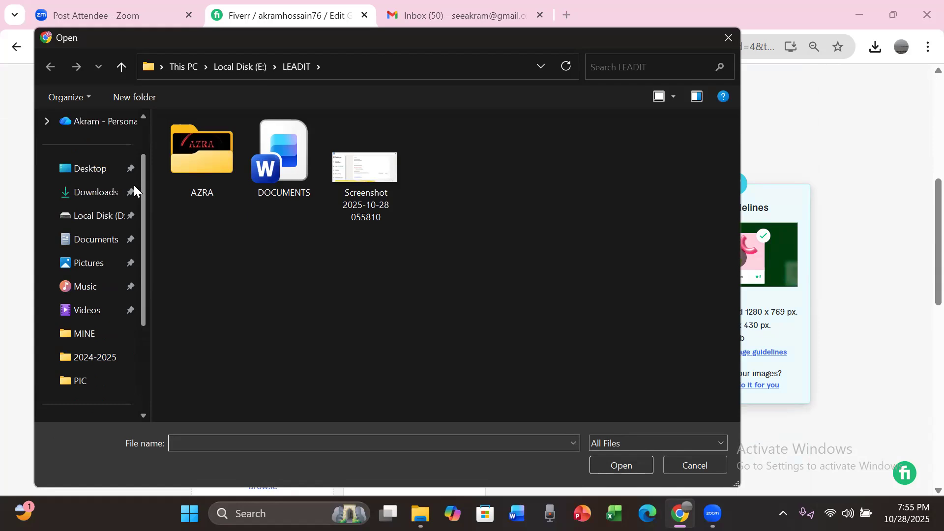
left_click(108, 201)
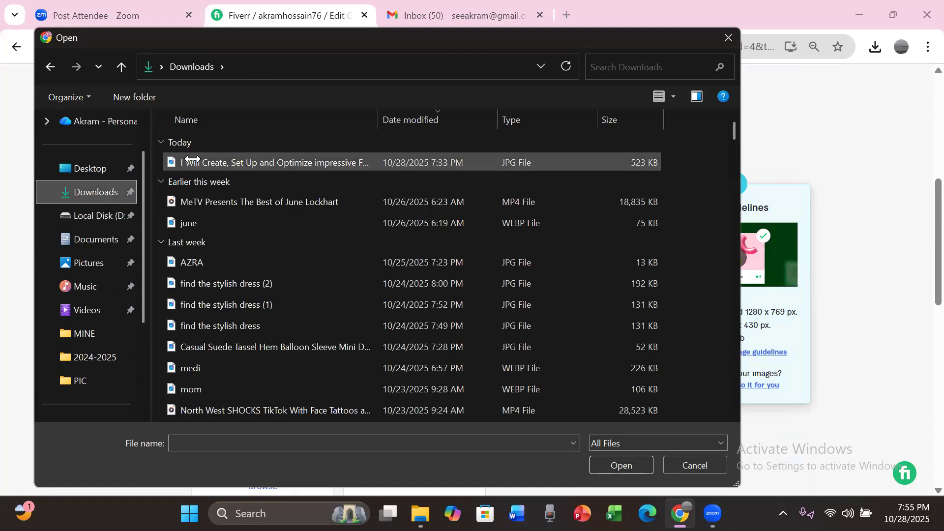
left_click(245, 162)
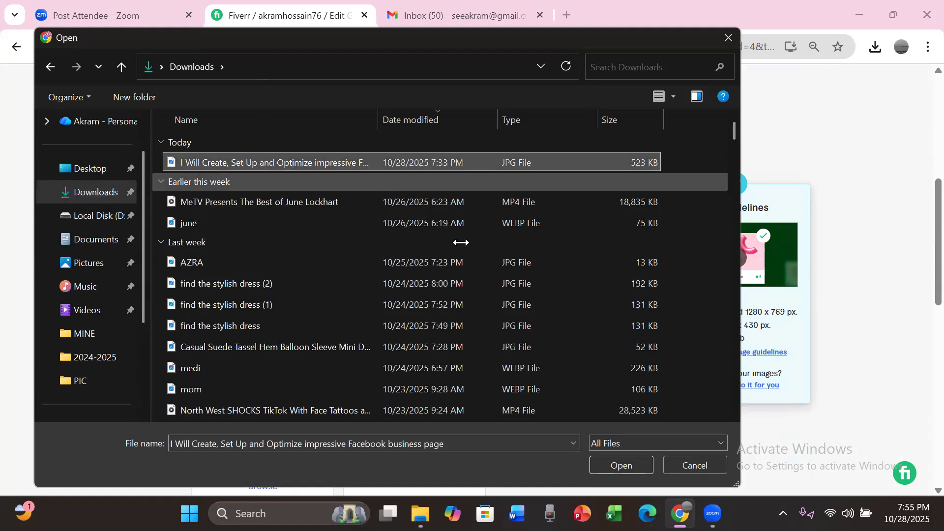
left_click(618, 467)
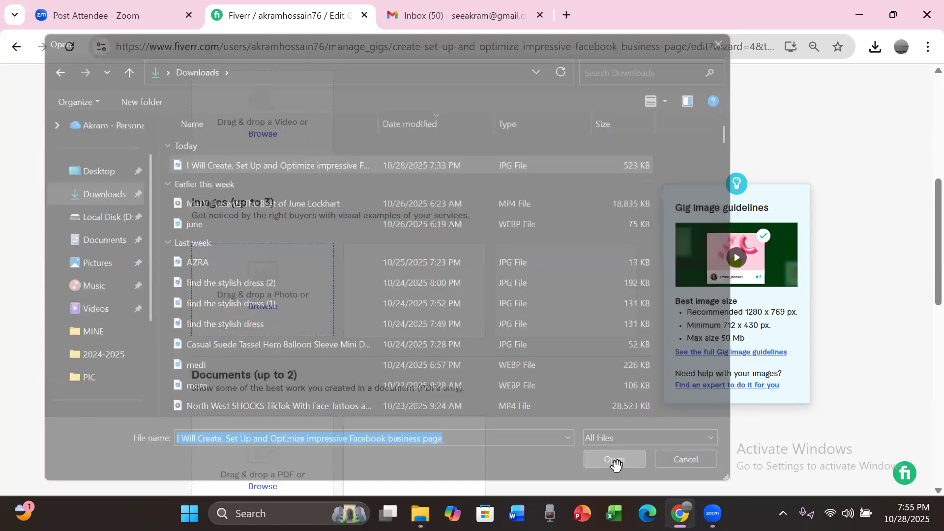
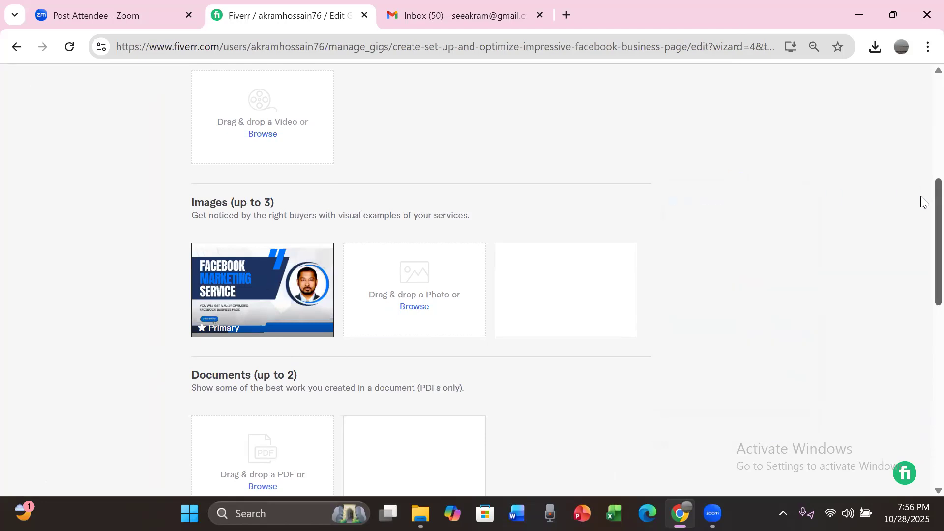
Step: Save the gallery and continue to the gig's publishing requirements
scroll(924, 202, "down", 3)
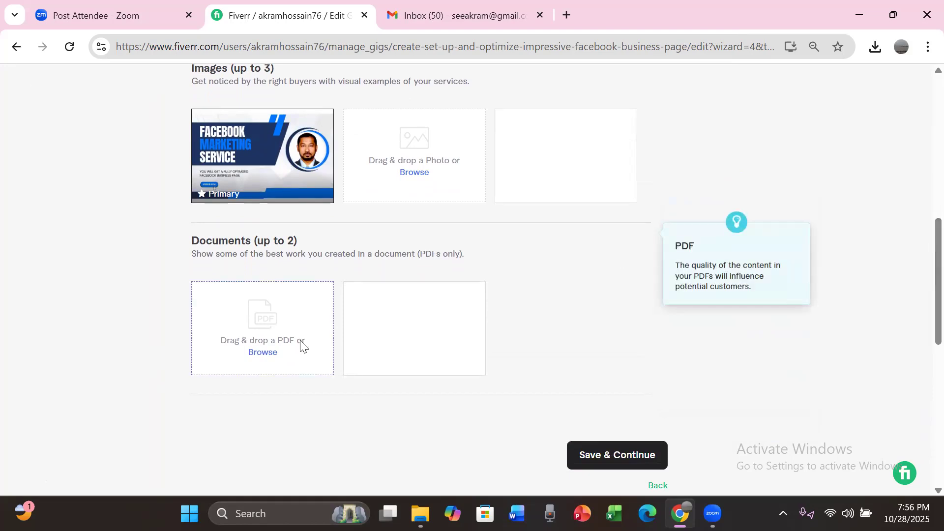
left_click(600, 456)
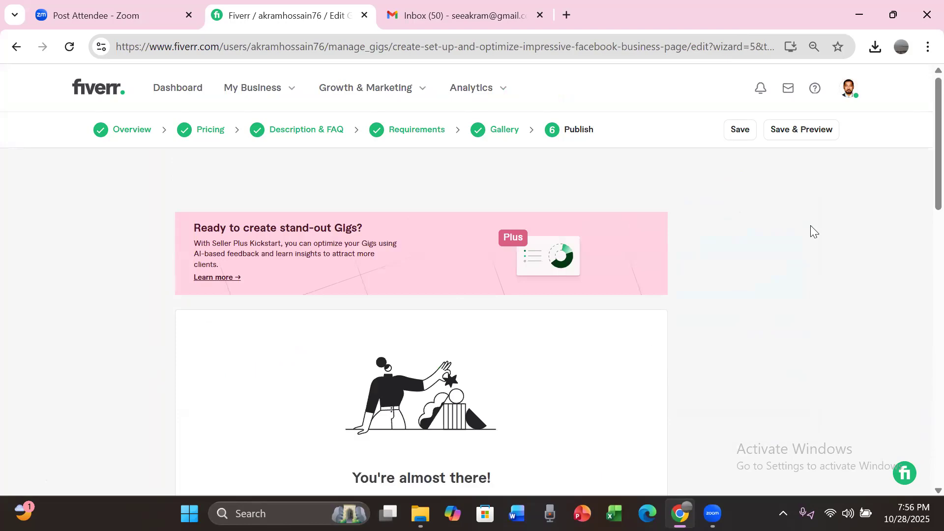
scroll(919, 187, "down", 4)
left_click_drag(922, 210, 918, 266)
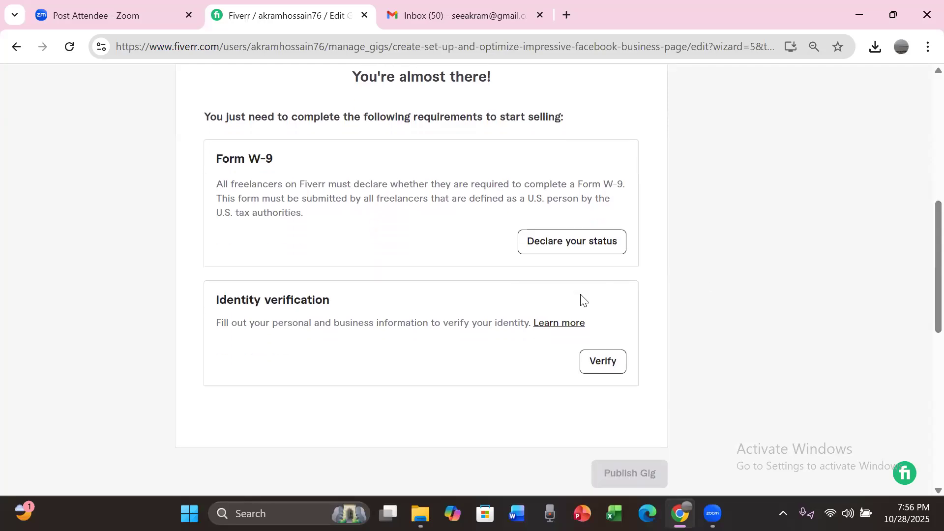
Step: Complete the identity verification with "Outside of my primary job or profession" as the planned use and return to the gig
left_click(601, 364)
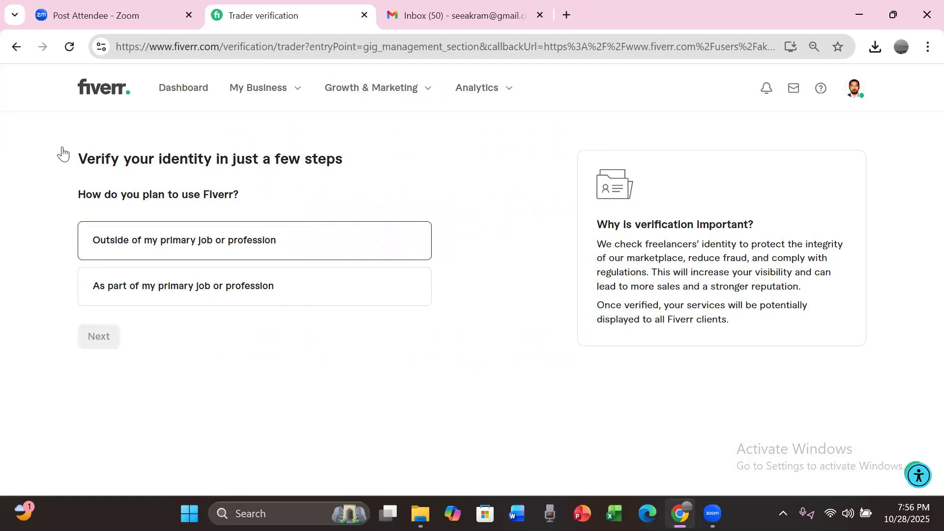
left_click(132, 242)
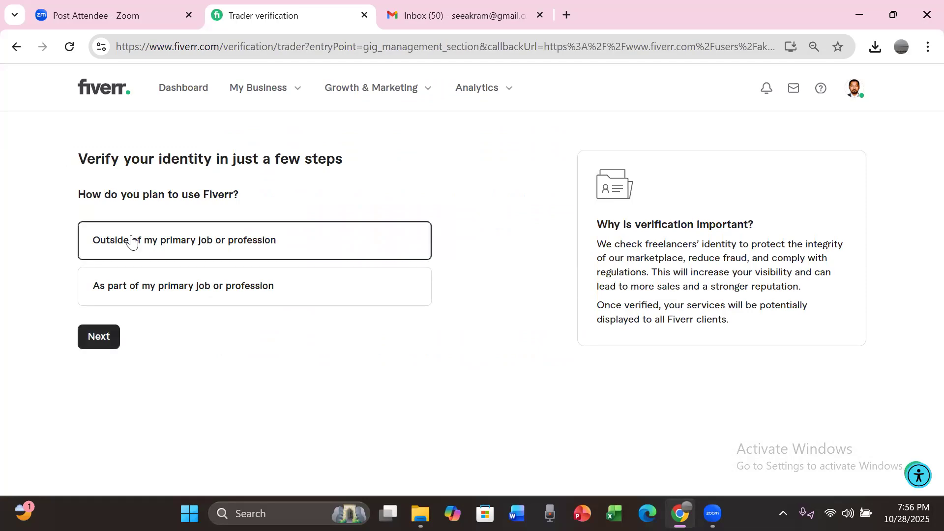
left_click(97, 344)
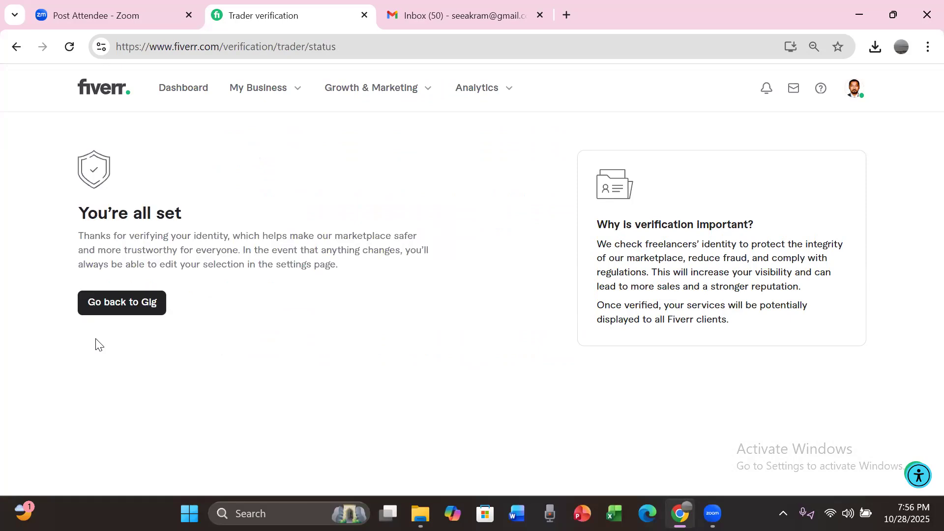
left_click(122, 305)
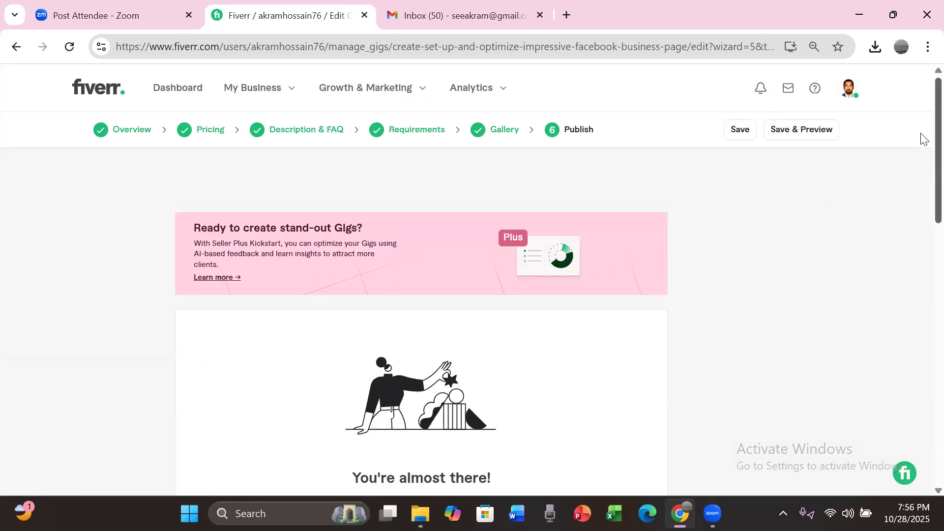
Step: Declare the Form W-9 status by answering "No" to being a U.S. person, save it, and return to the gig's publish page
scroll(921, 139, "down", 8)
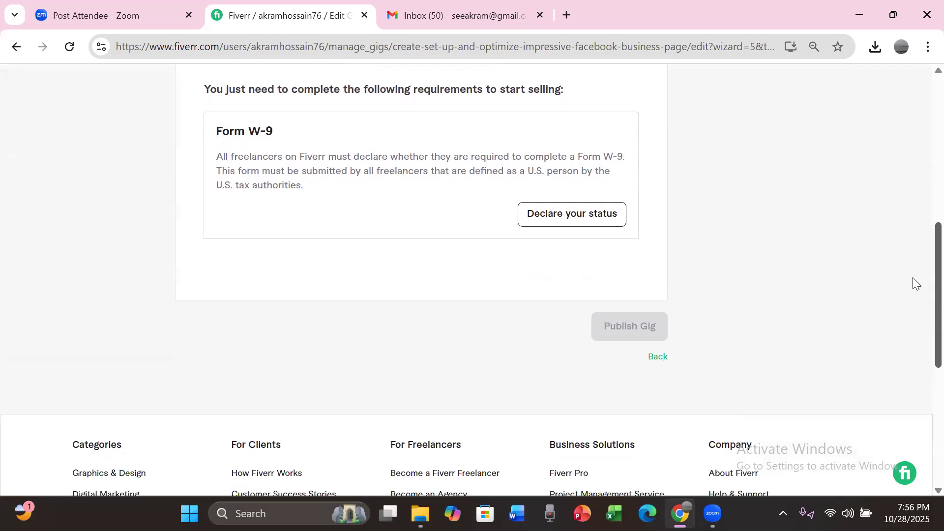
left_click(589, 221)
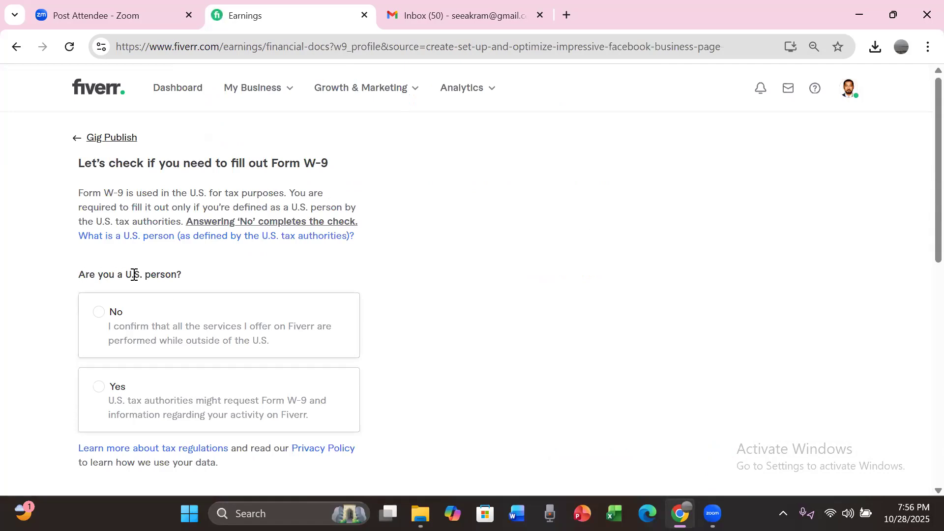
left_click(97, 328)
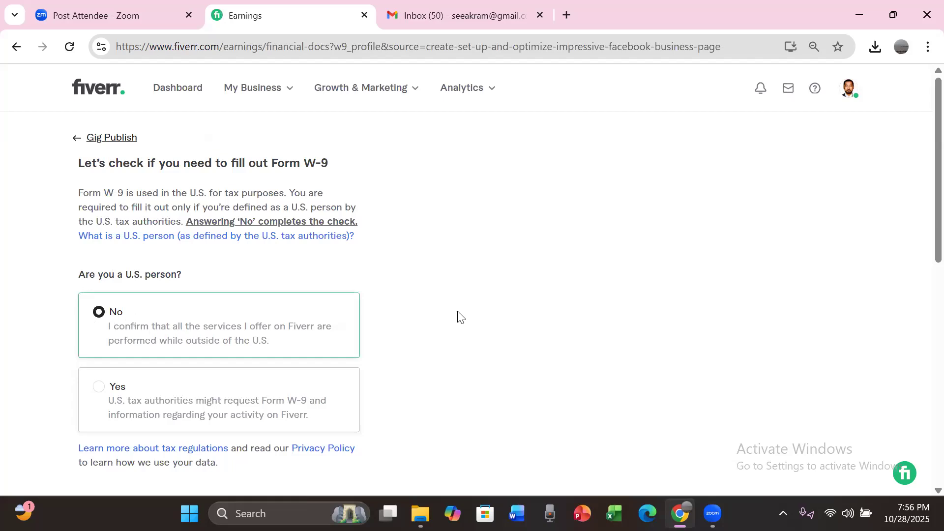
scroll(922, 222, "down", 4)
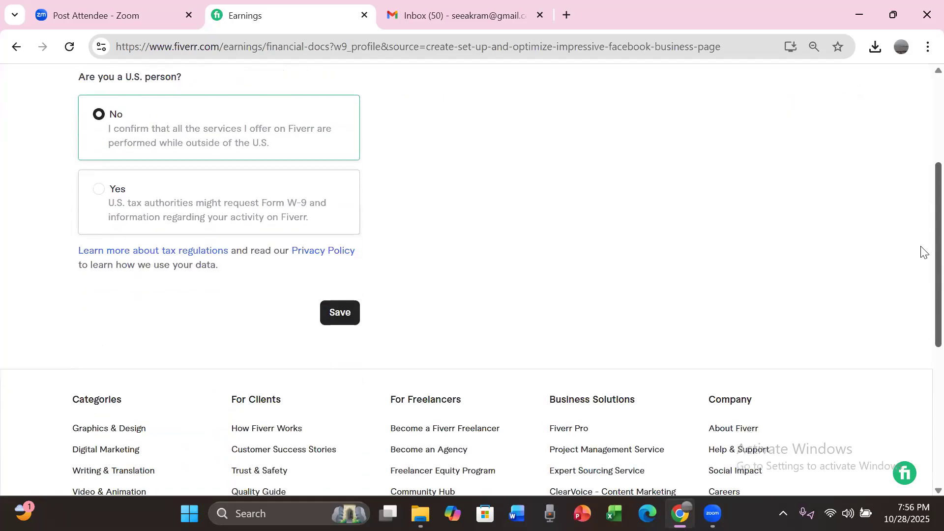
left_click(341, 309)
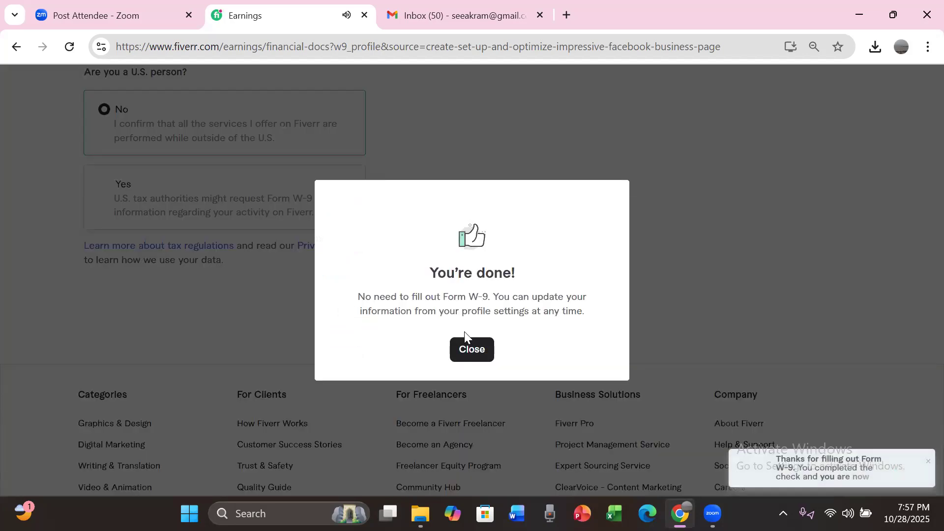
left_click(471, 351)
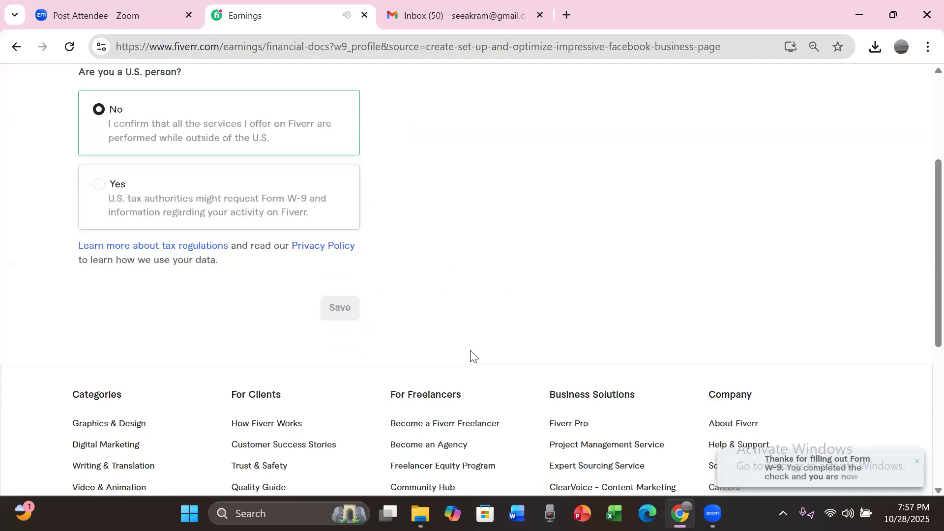
left_click_drag(938, 233, 926, 140)
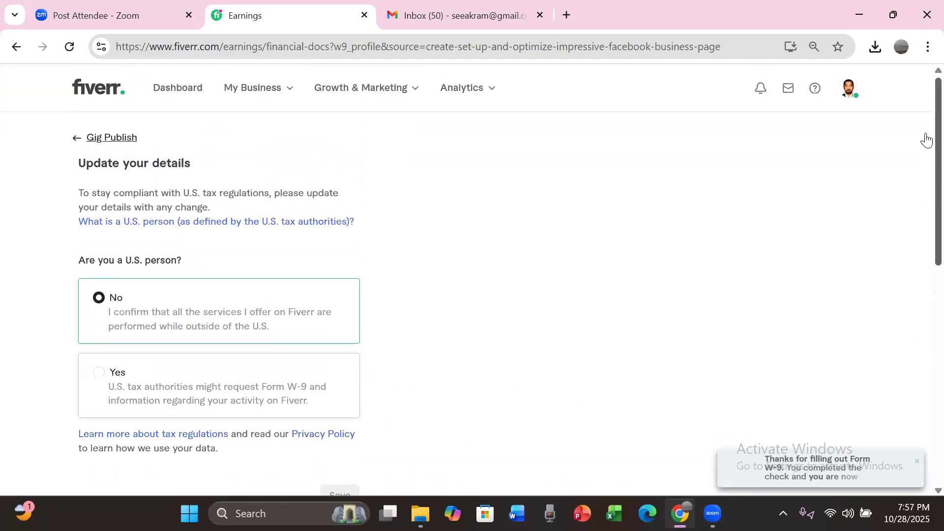
left_click(75, 138)
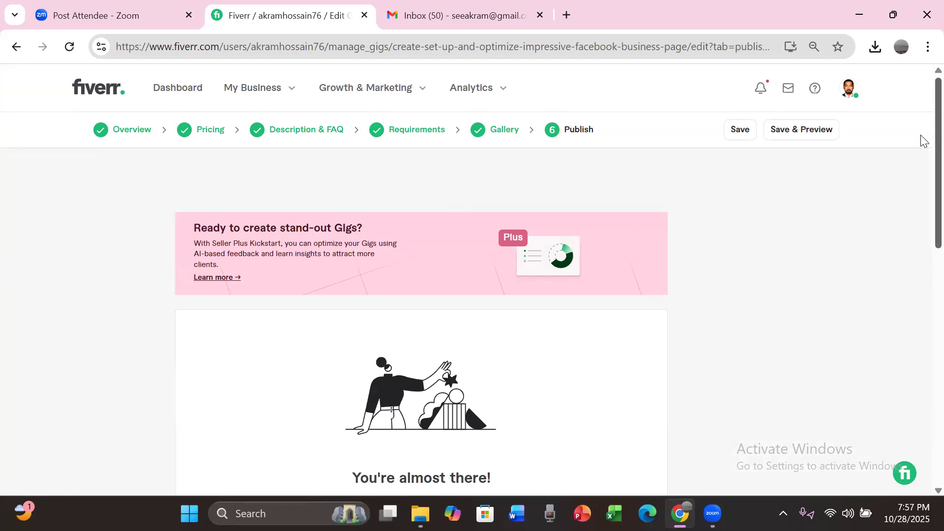
Step: Publish the gig and finish to the list of active gigs
scroll(923, 231, "down", 5)
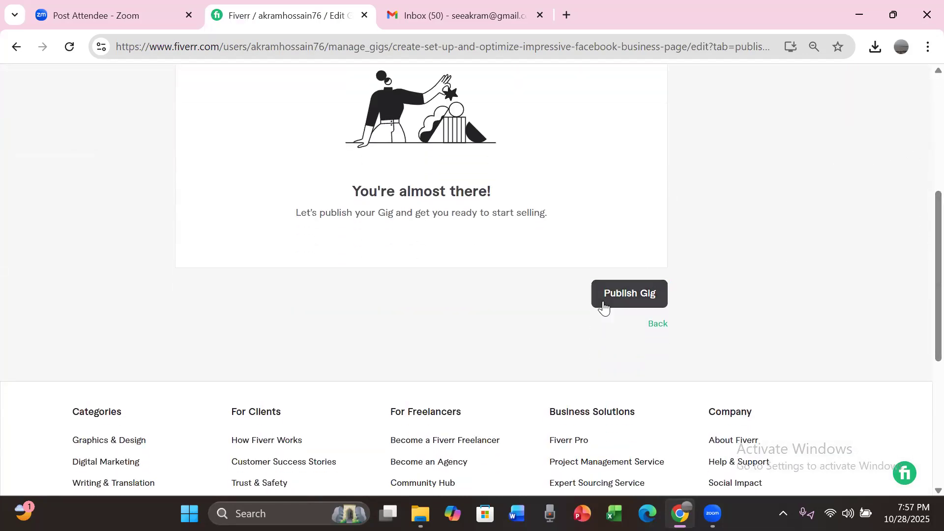
left_click(614, 298)
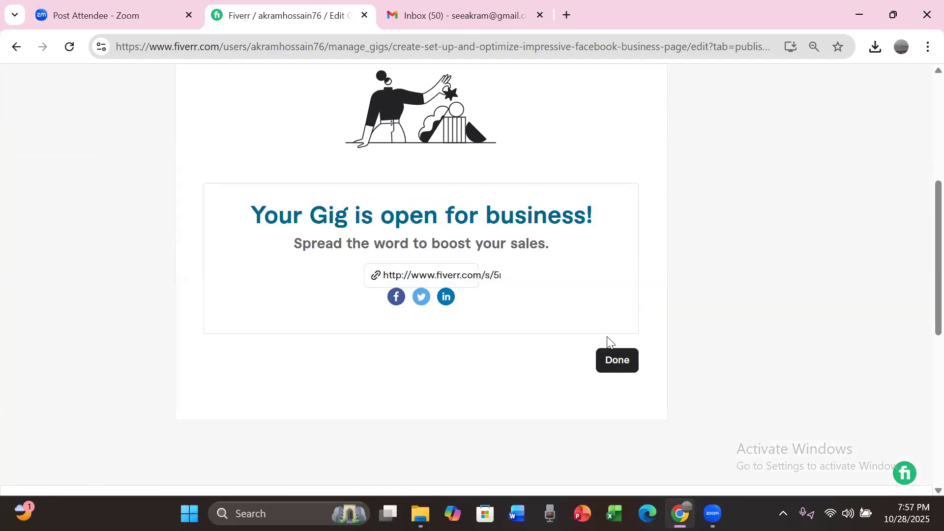
left_click(606, 361)
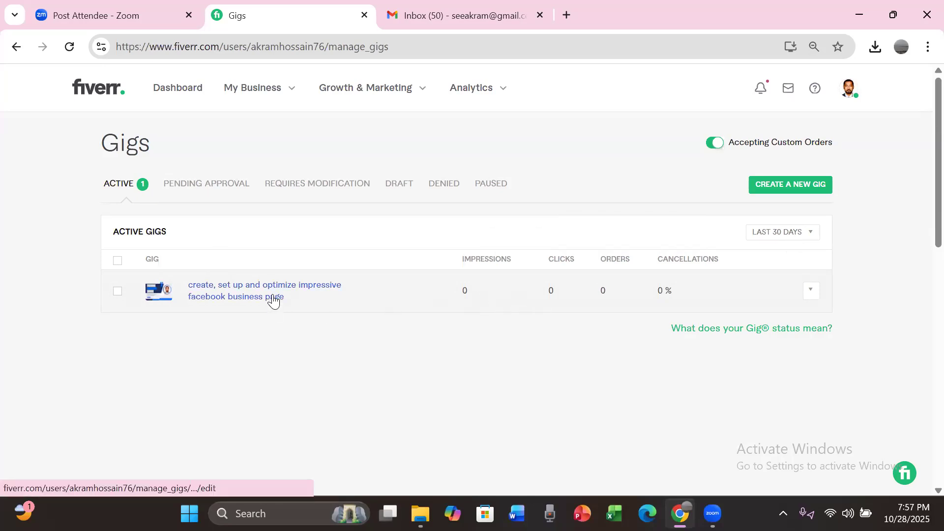
Step: View the seller profile from the dashboard and mark the Form W-9 notification as read
mouse_move(604, 289)
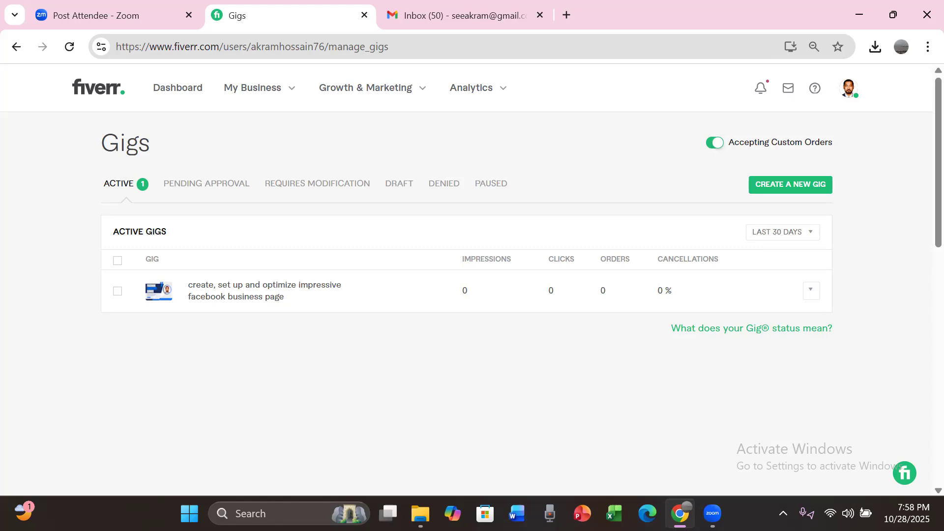
left_click(177, 86)
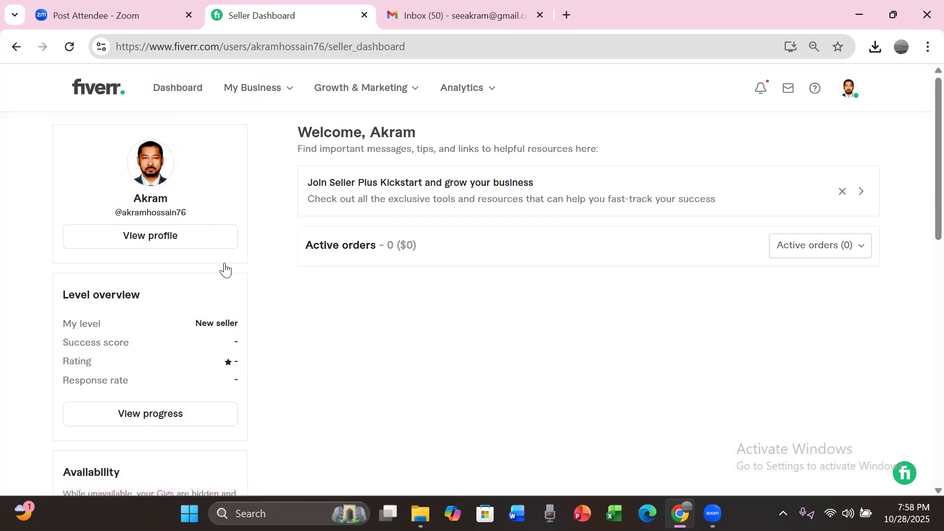
left_click(160, 241)
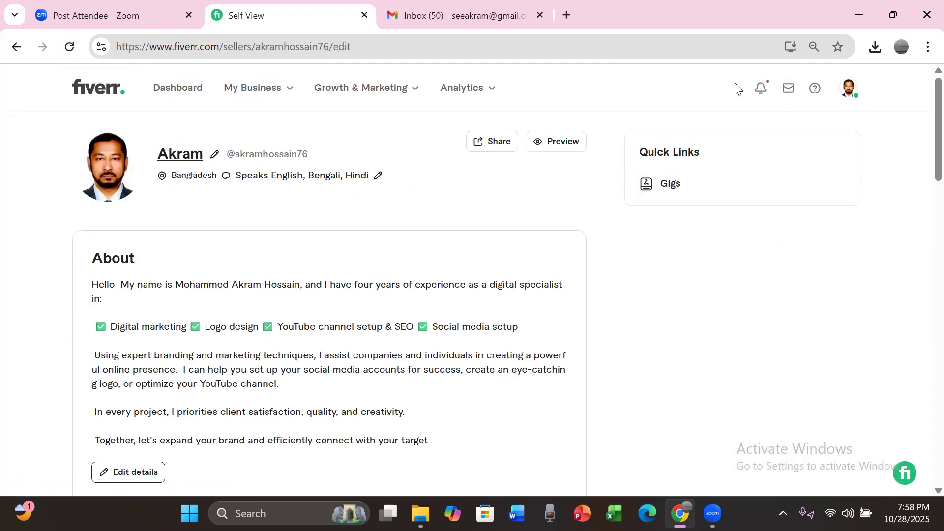
left_click(762, 92)
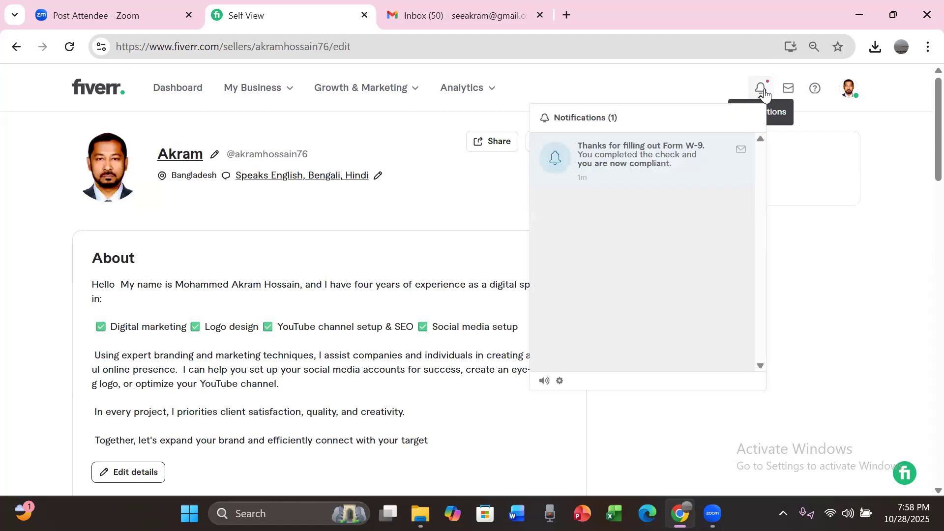
left_click(742, 149)
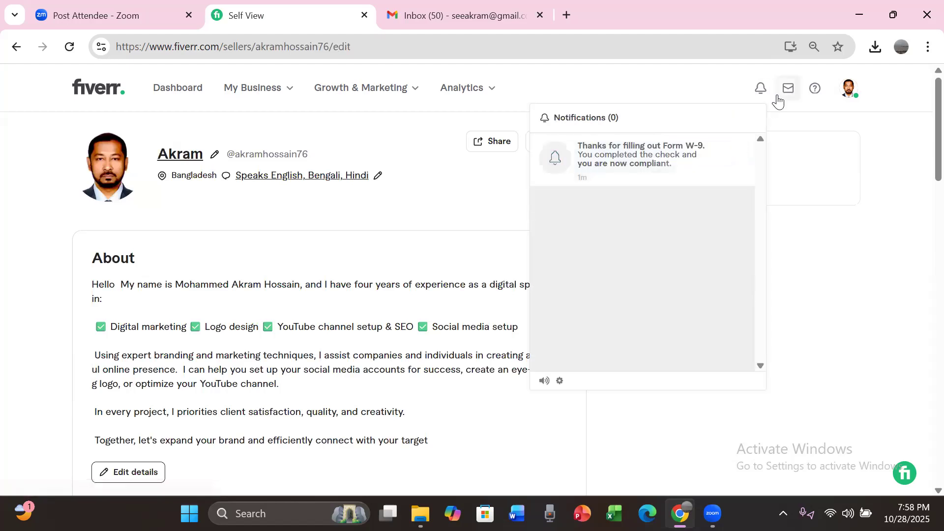
left_click(801, 179)
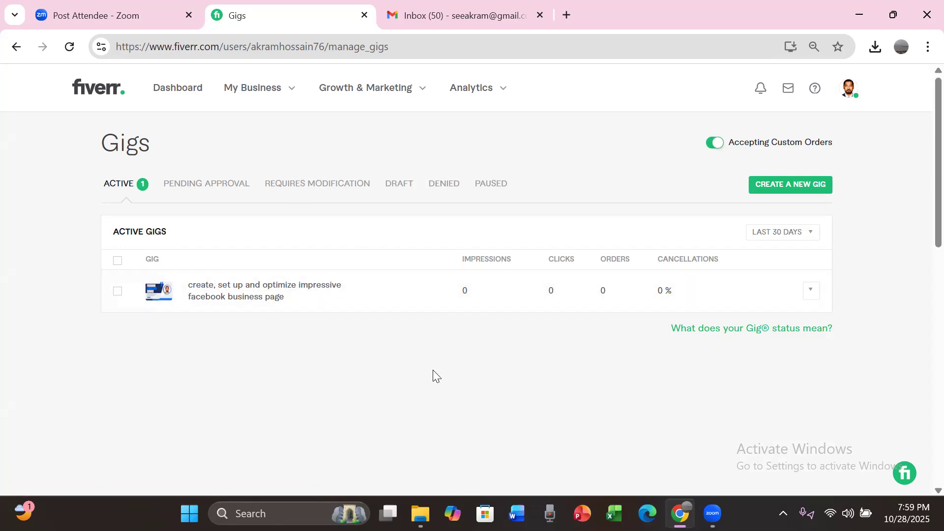
Step: Bookmark the seller dashboard as "Seller Dashboard" in the Bookmarks bar folder
left_click(185, 91)
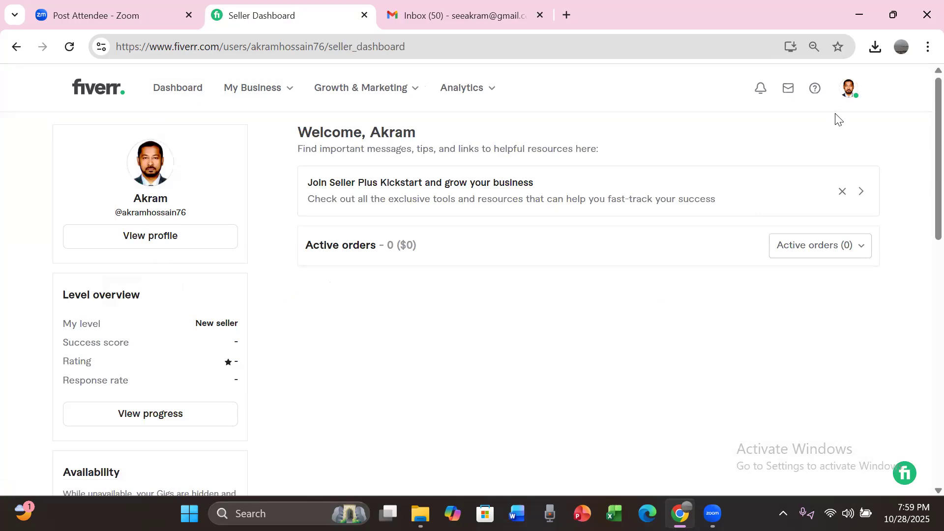
left_click(837, 45)
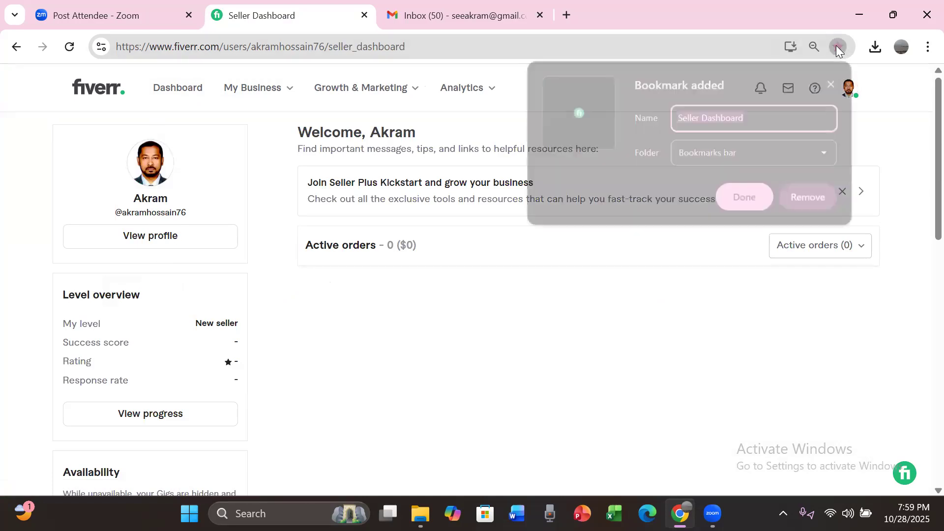
left_click(746, 198)
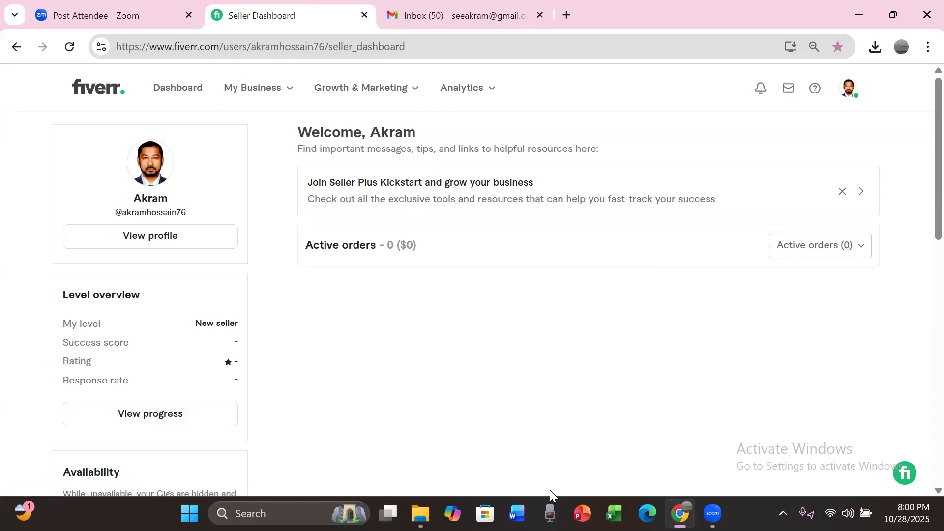
mouse_move(712, 514)
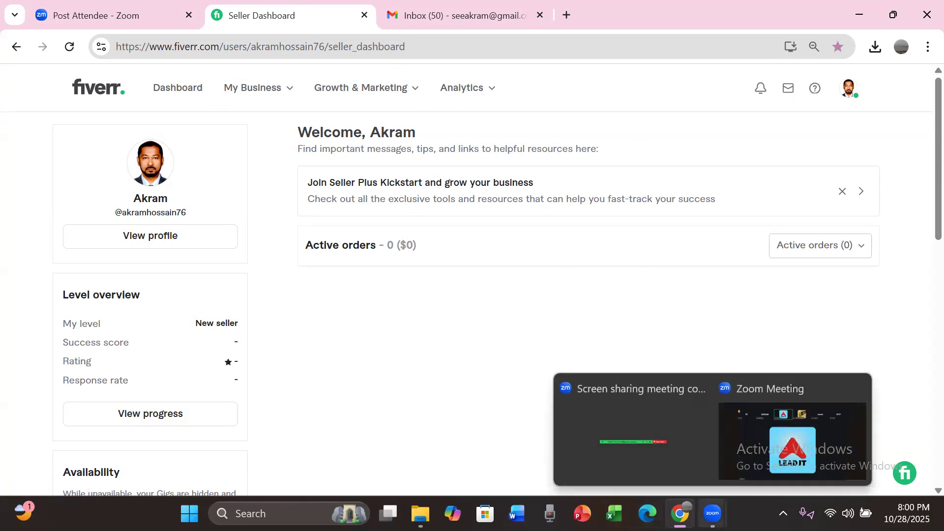